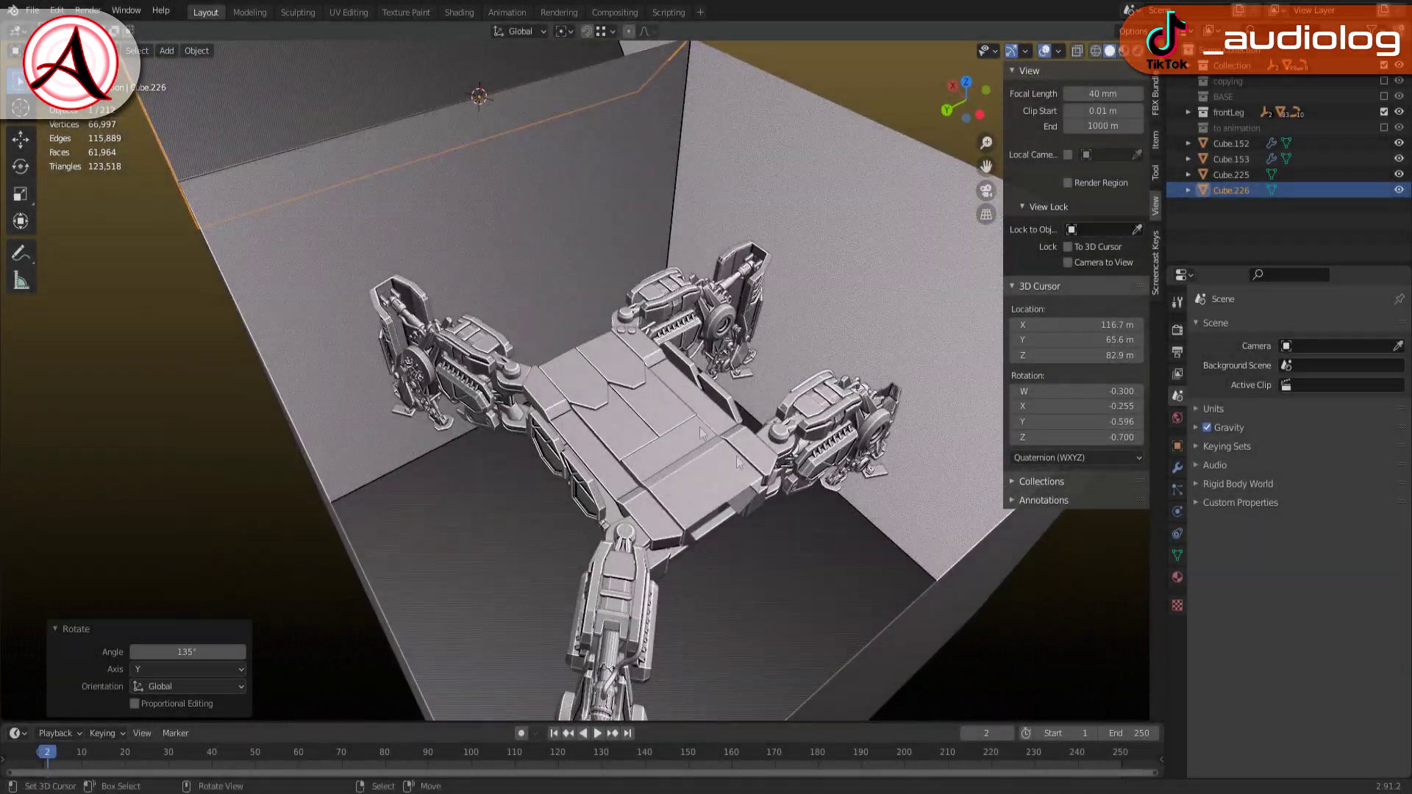
# Delete Cube.226 and isolate the central hull block, viewed from the side
pyautogui.press('Delete')
pyautogui.scroll(6, 621, 404)
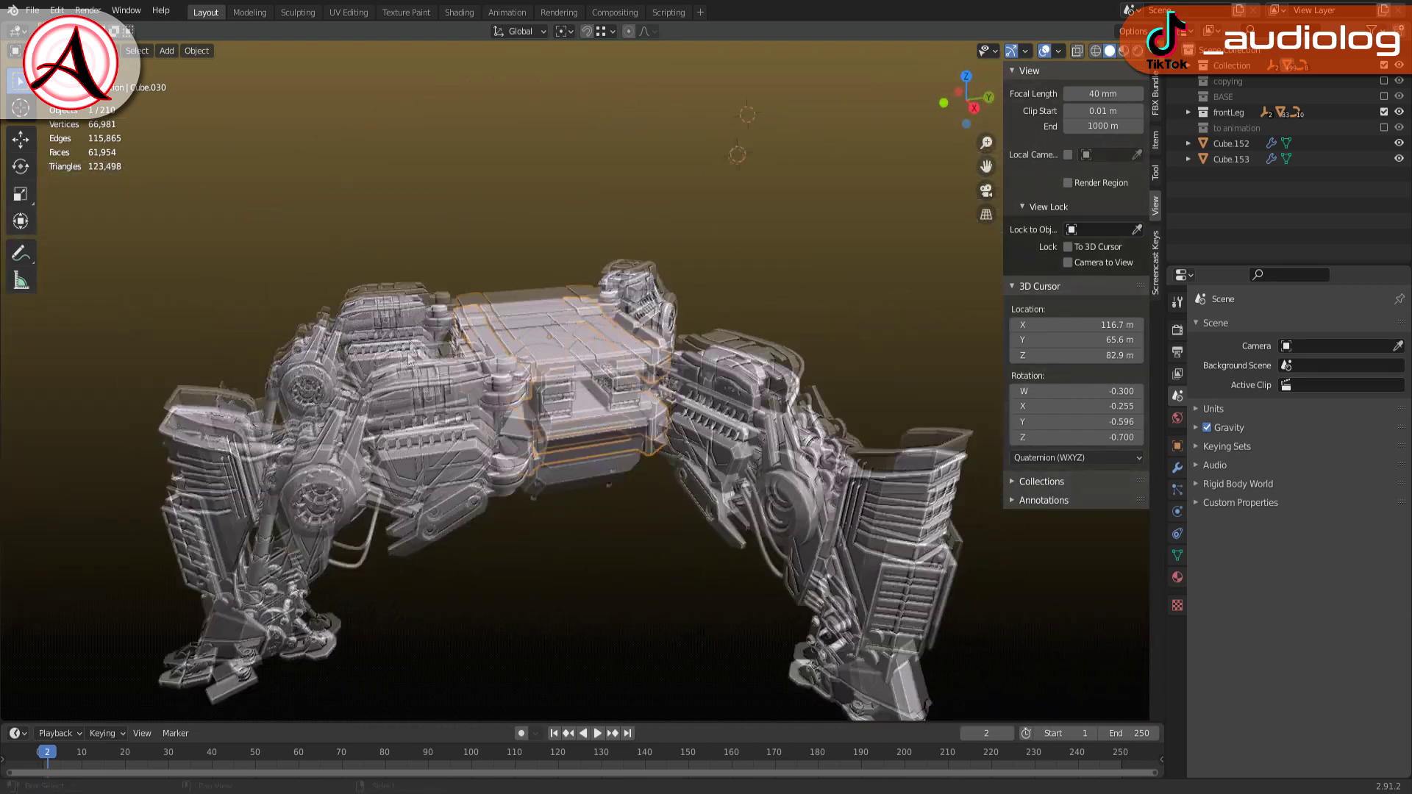
pyautogui.press('h')
pyautogui.scroll(3, 488, 382)
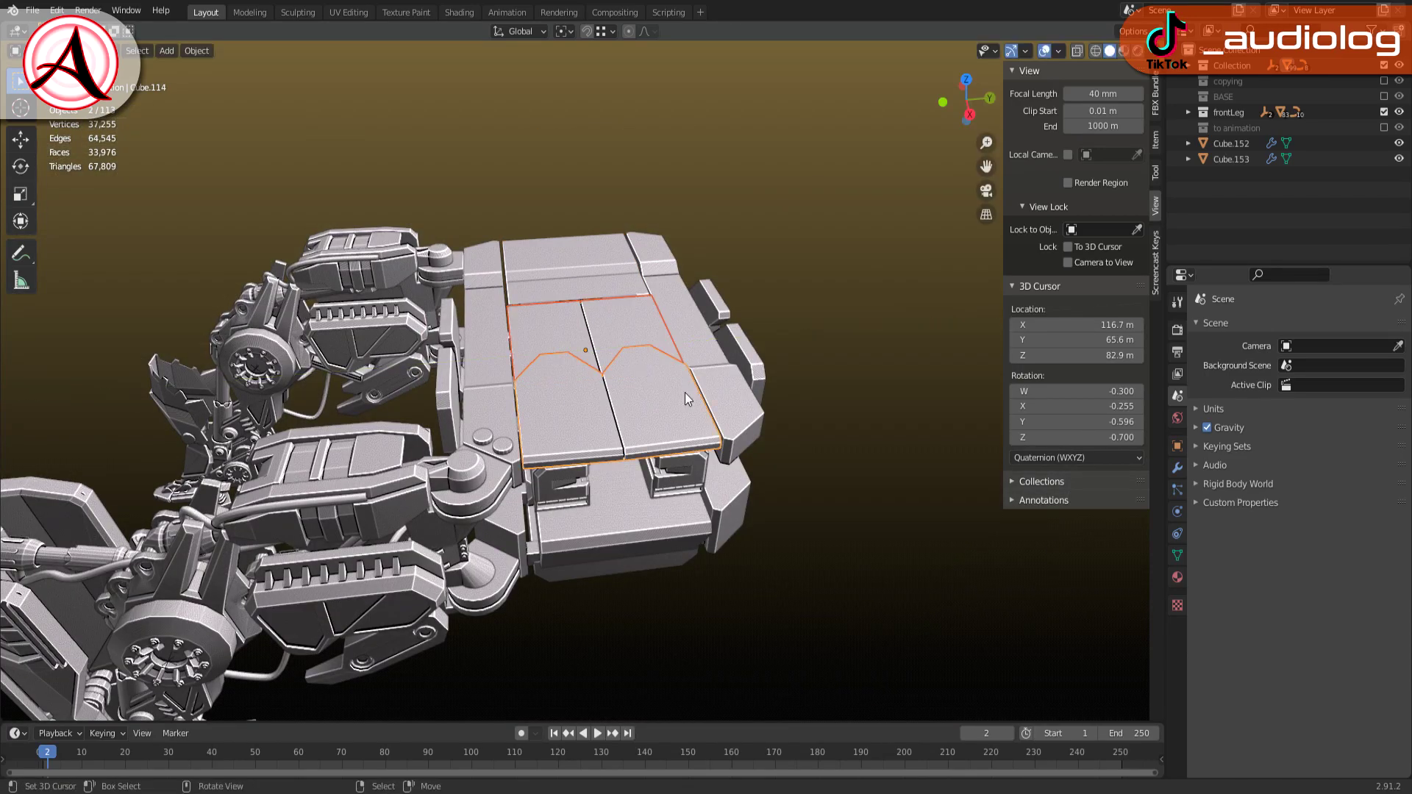
pyautogui.moveTo(685, 392); pyautogui.dragTo(610, 340, button='middle')
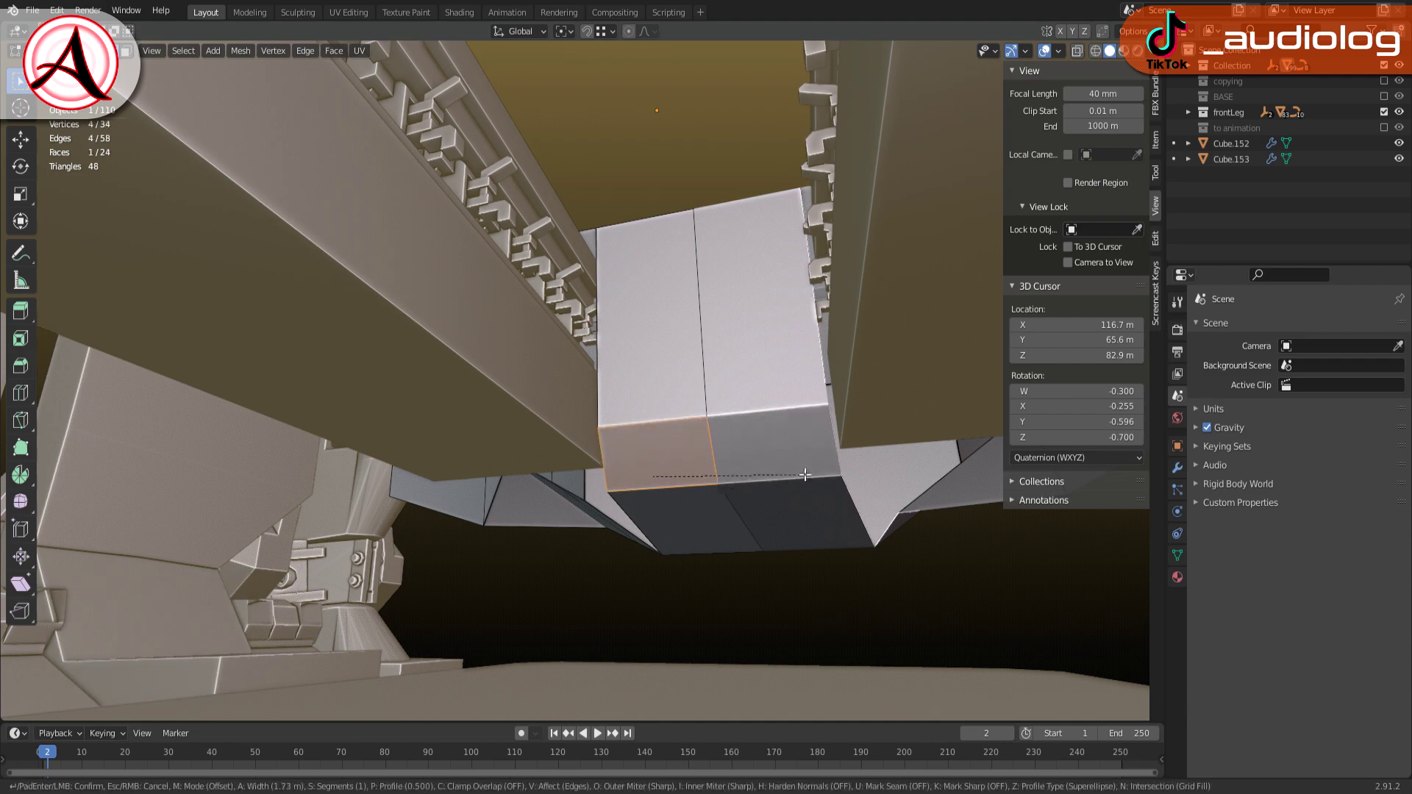
# Raise the strip of hull-top faces 0.31194 m along Z
pyautogui.hotkey('ctrl', 'Tab')
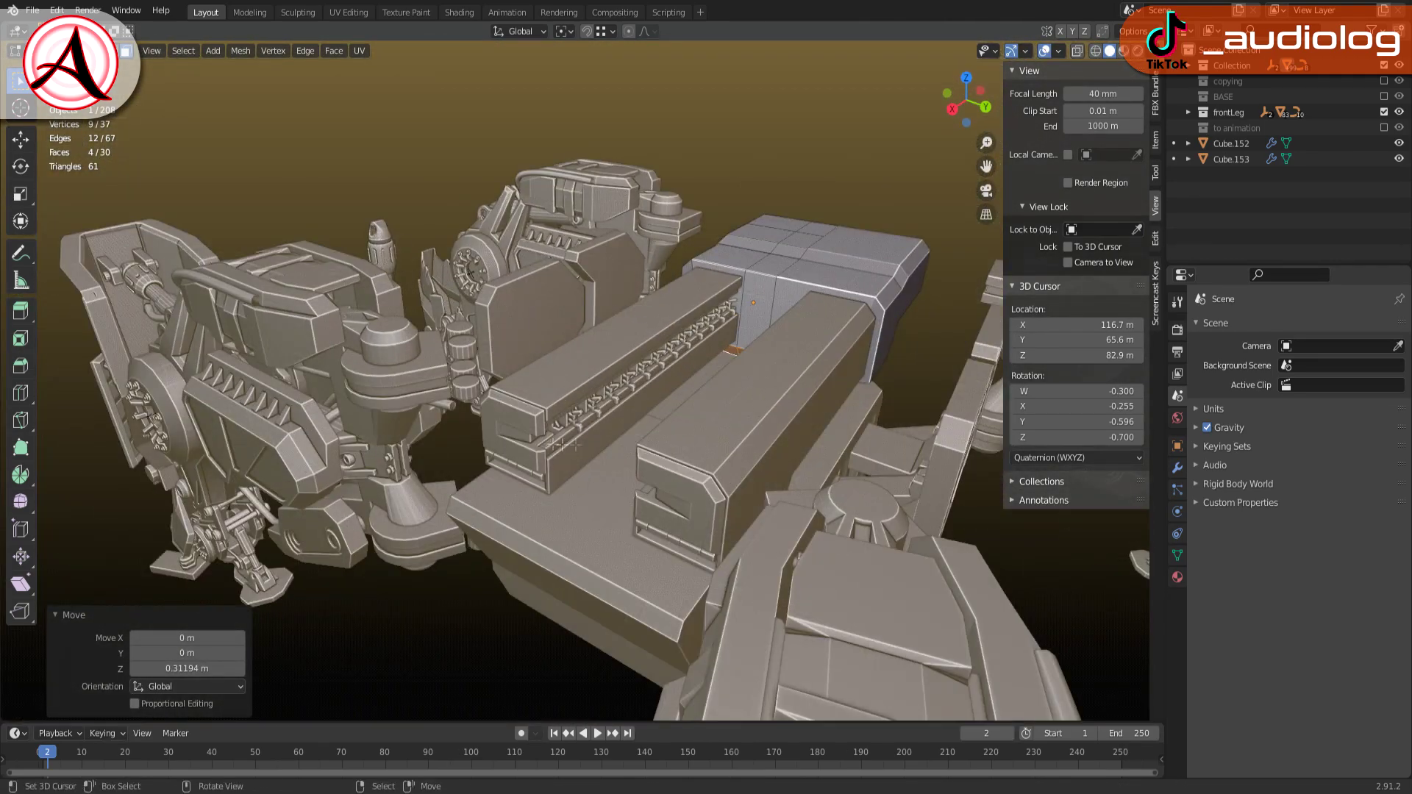
pyautogui.moveTo(588, 445); pyautogui.dragTo(617, 358, button='middle')
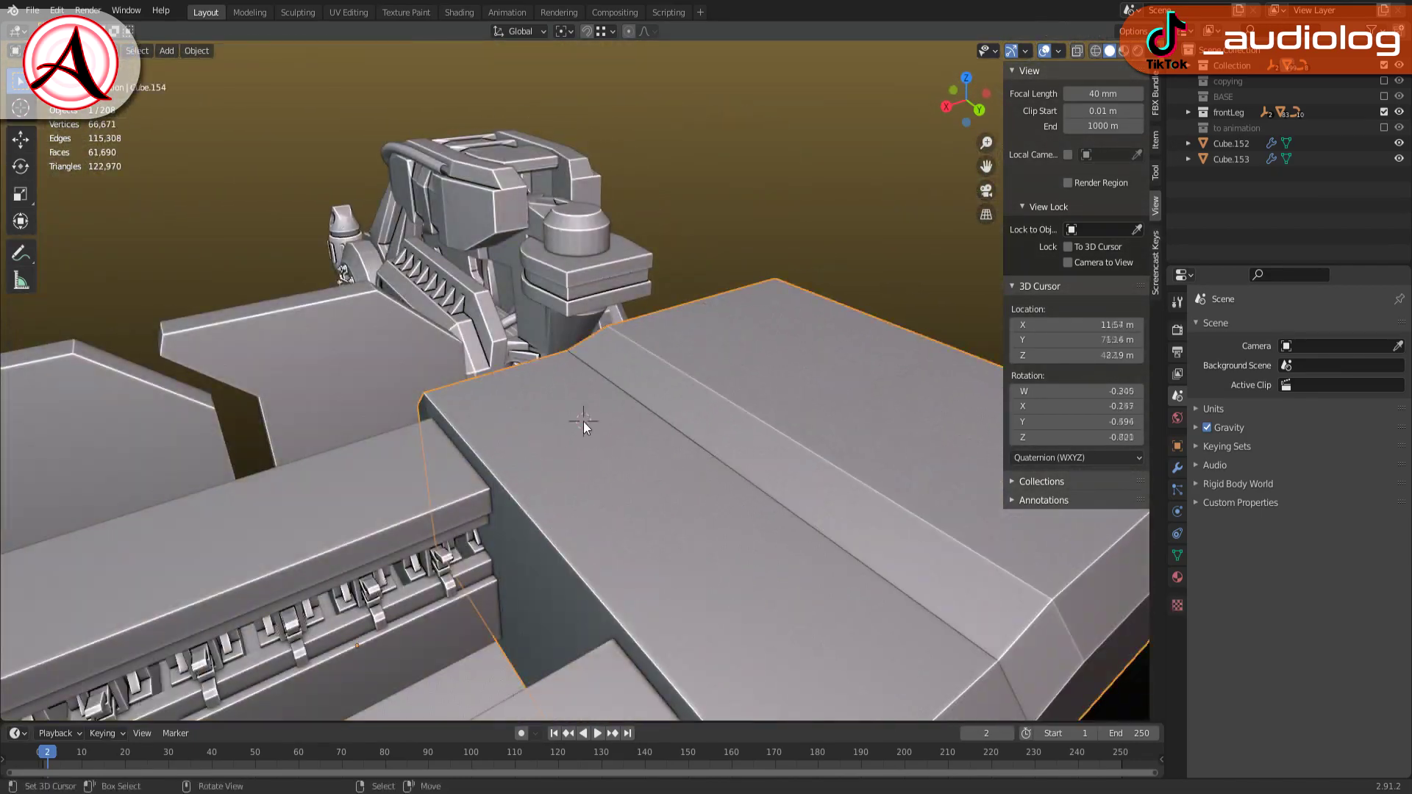
pyautogui.hotkey('shift', 'a')
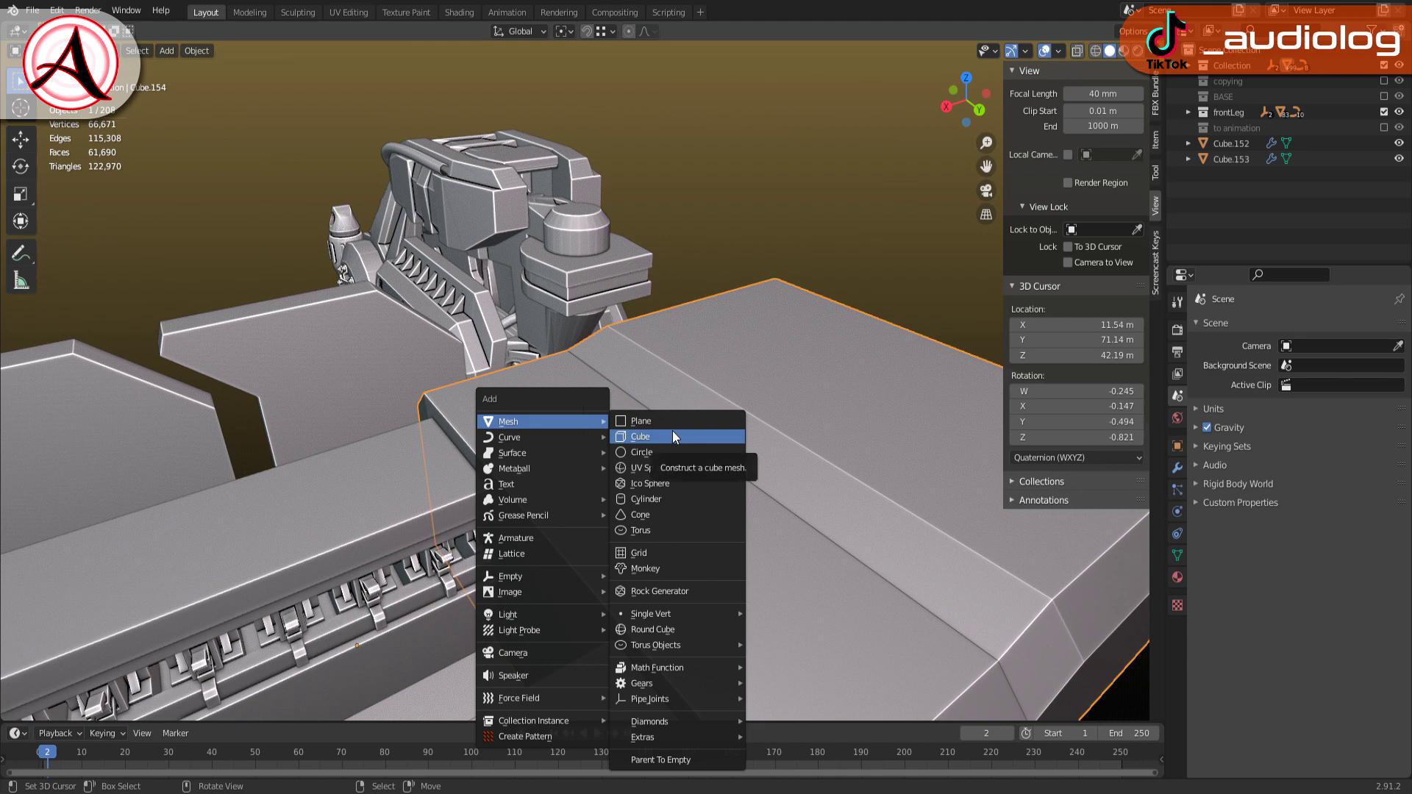
# Add a cube flattened into a thin plate with one chamfered corner, mirrored into a second plate
pyautogui.click(672, 436)
pyautogui.press('s')
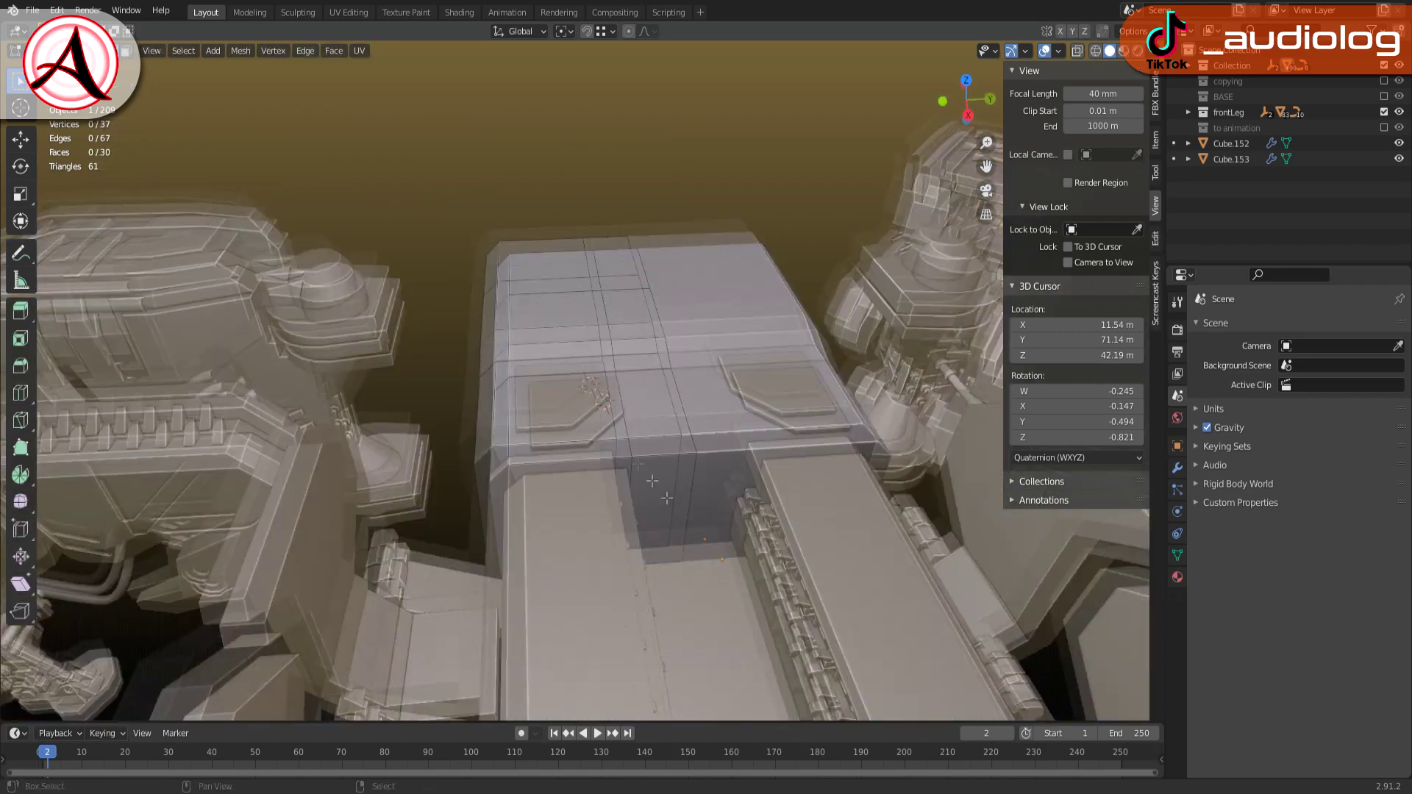
pyautogui.hotkey('ctrl', 'Tab')
pyautogui.click(610, 484)
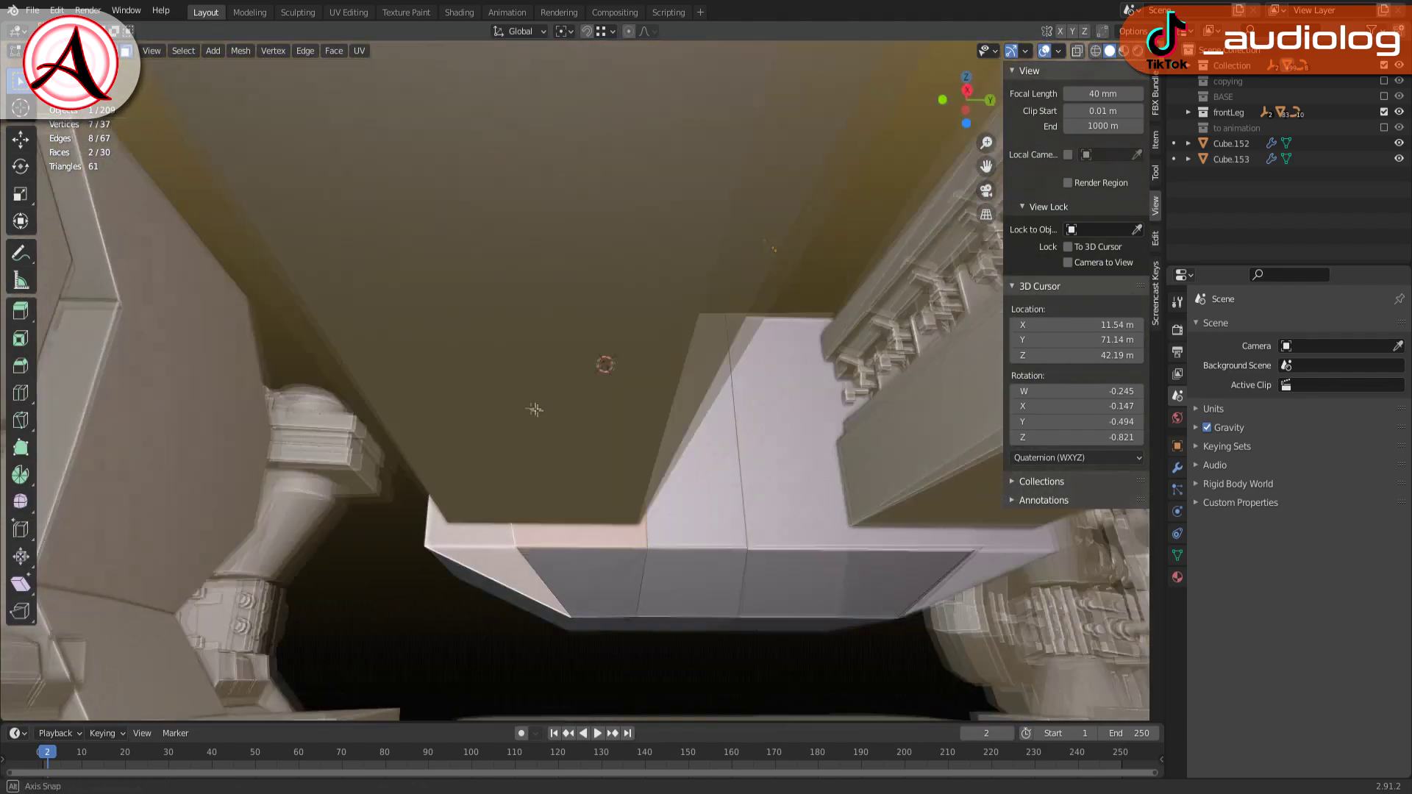
pyautogui.hotkey('ctrl', 'Tab')
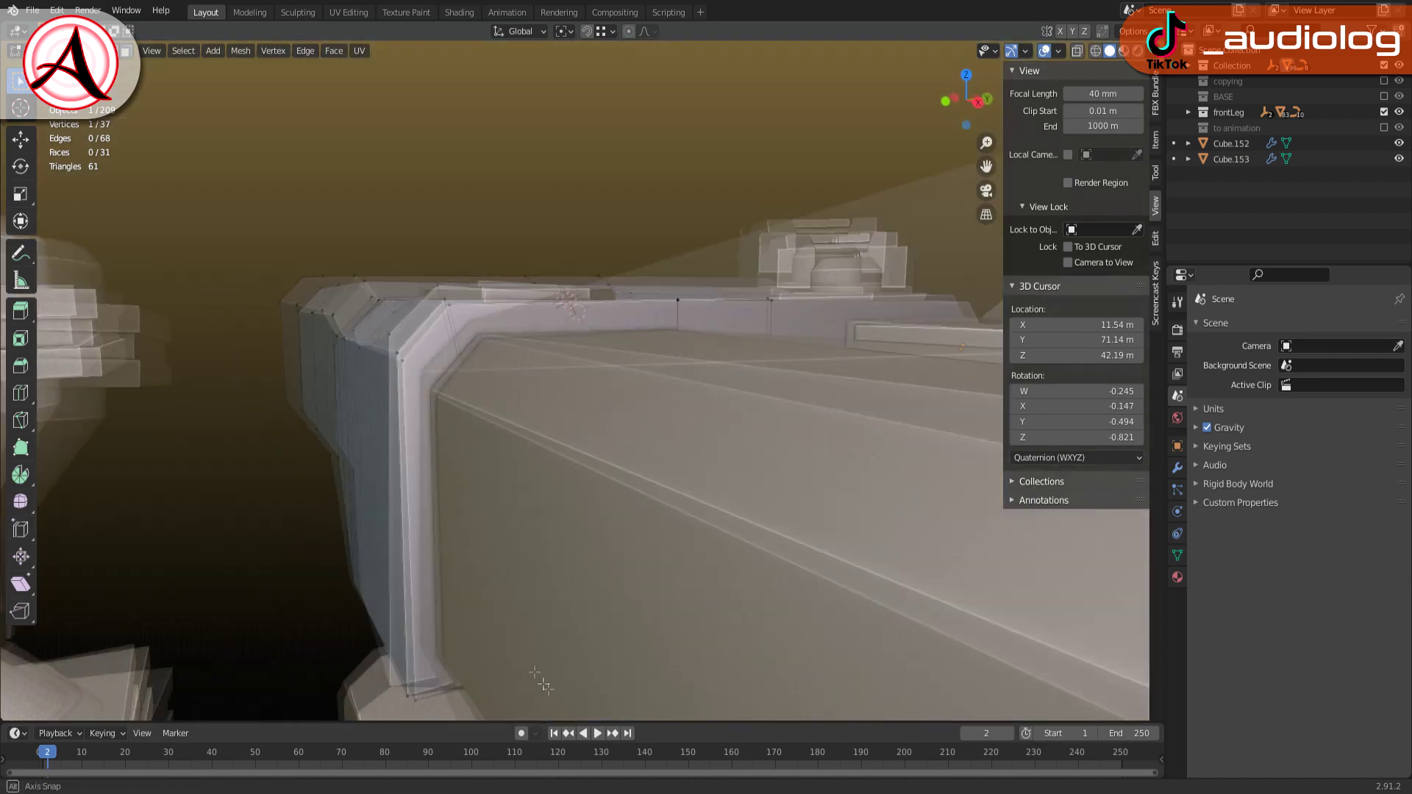
pyautogui.hotkey('ctrl', 'Tab')
pyautogui.click(485, 625)
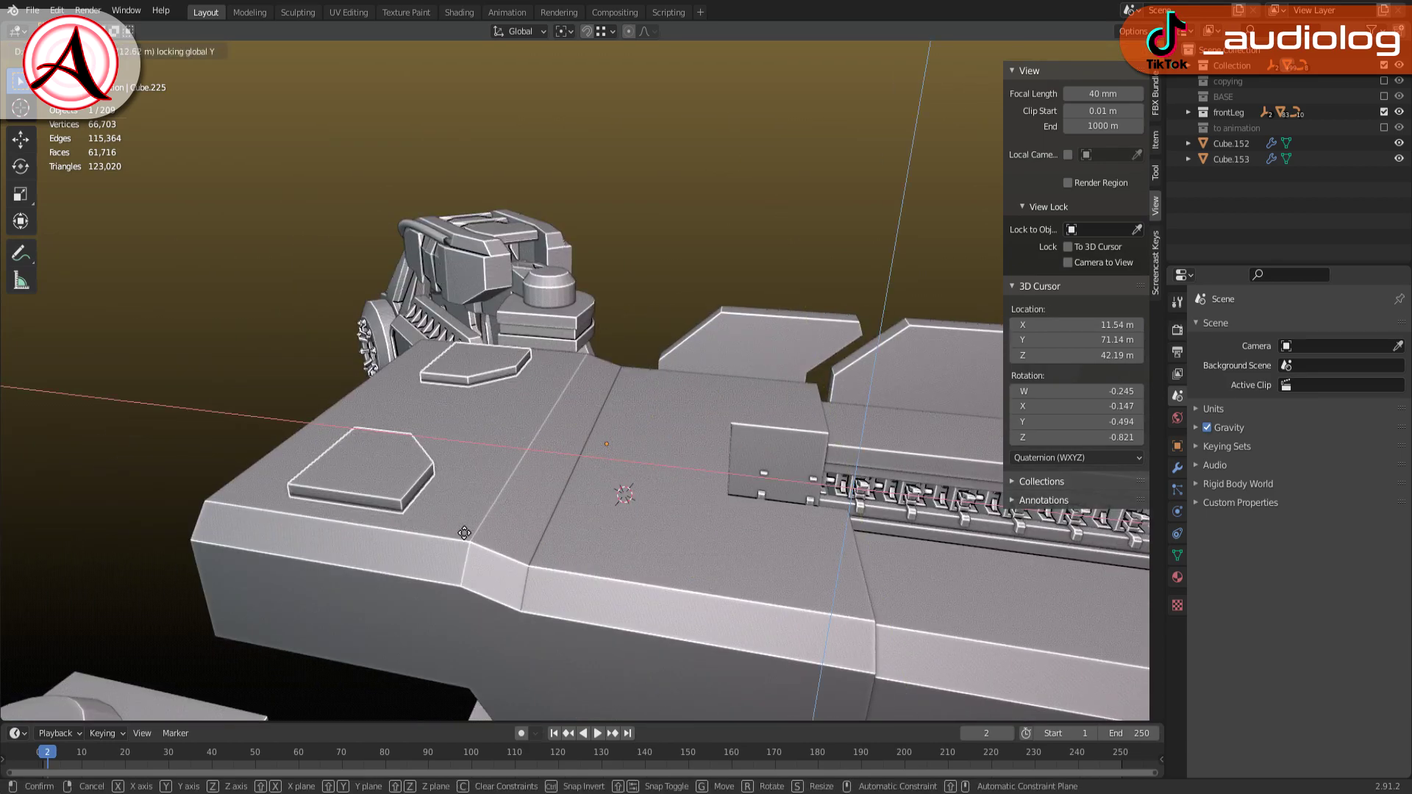
# Shift the plate along Y and cut a diamond groove into the hull with a Boolean Difference
pyautogui.click(464, 532)
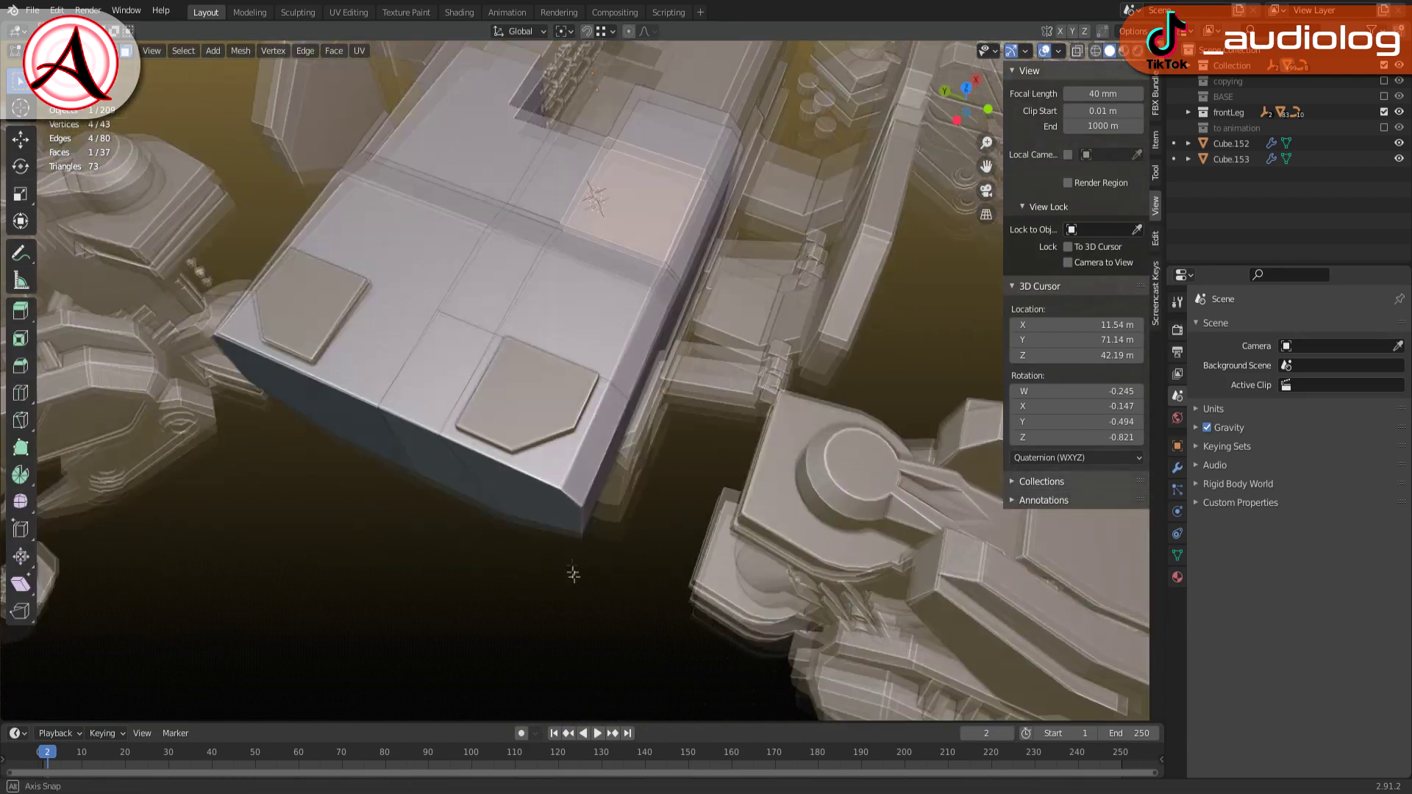
pyautogui.keyDown('alt'); pyautogui.moveTo(573, 574); pyautogui.dragTo(543, 459, button='middle'); pyautogui.keyUp('alt')
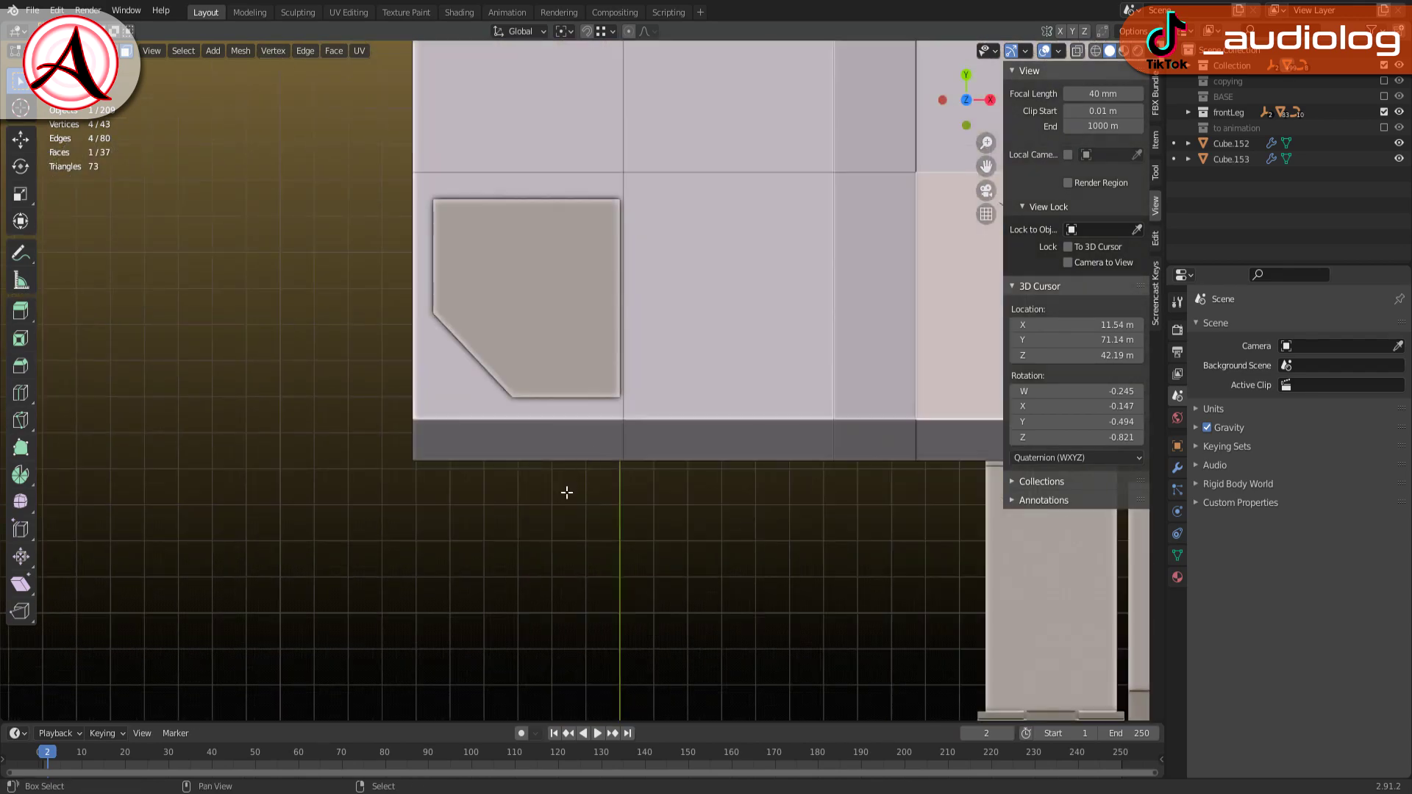
pyautogui.hotkey('alt', 'z')
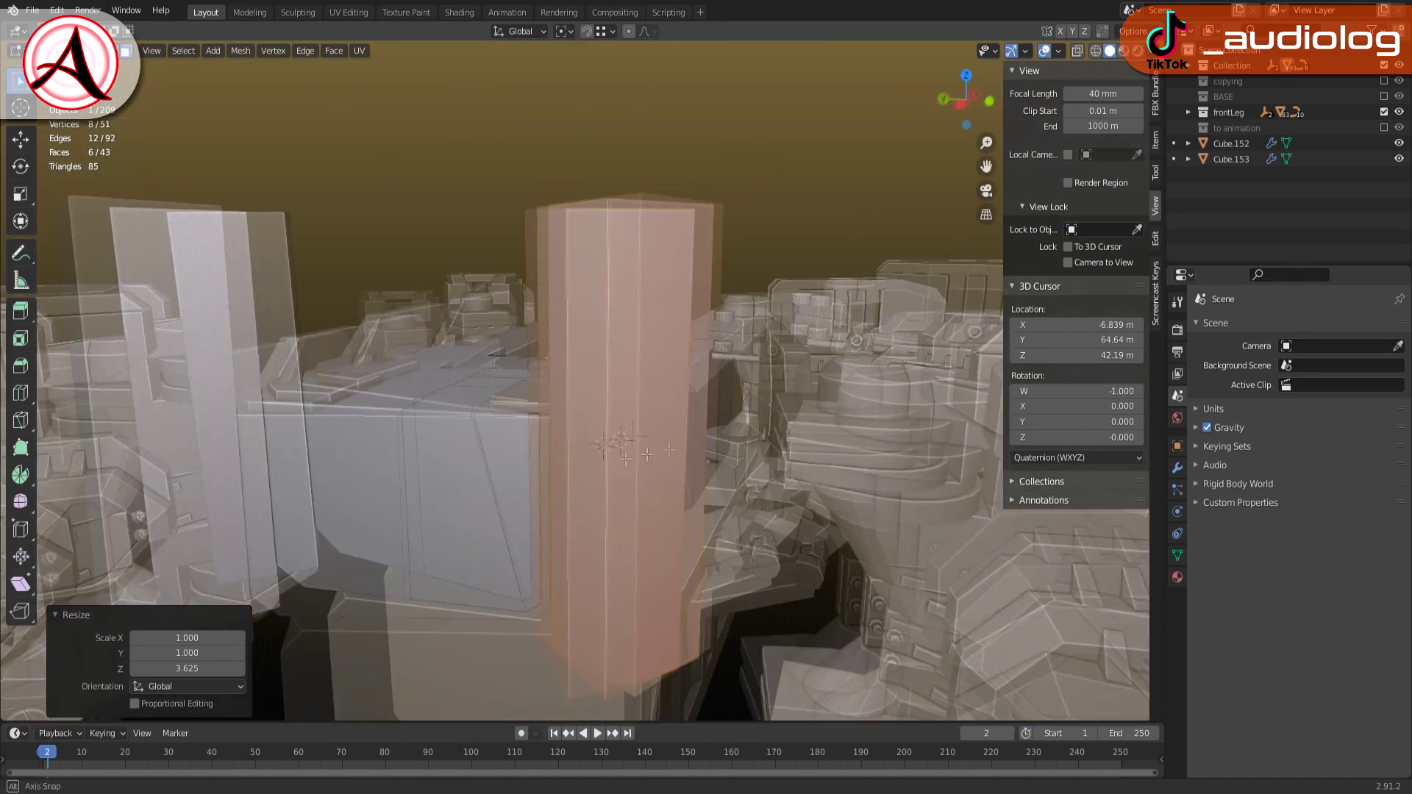
pyautogui.press('s')
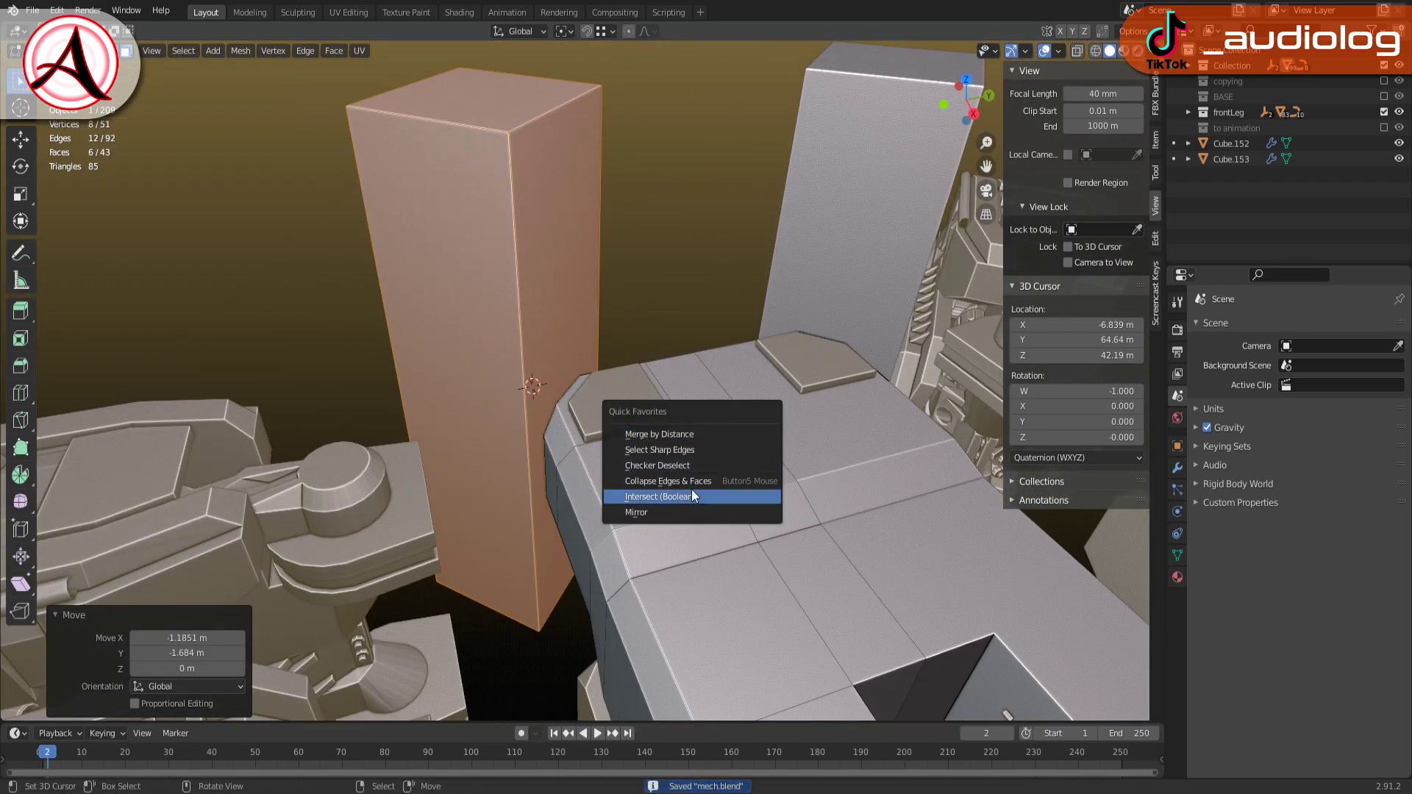
pyautogui.click(691, 492)
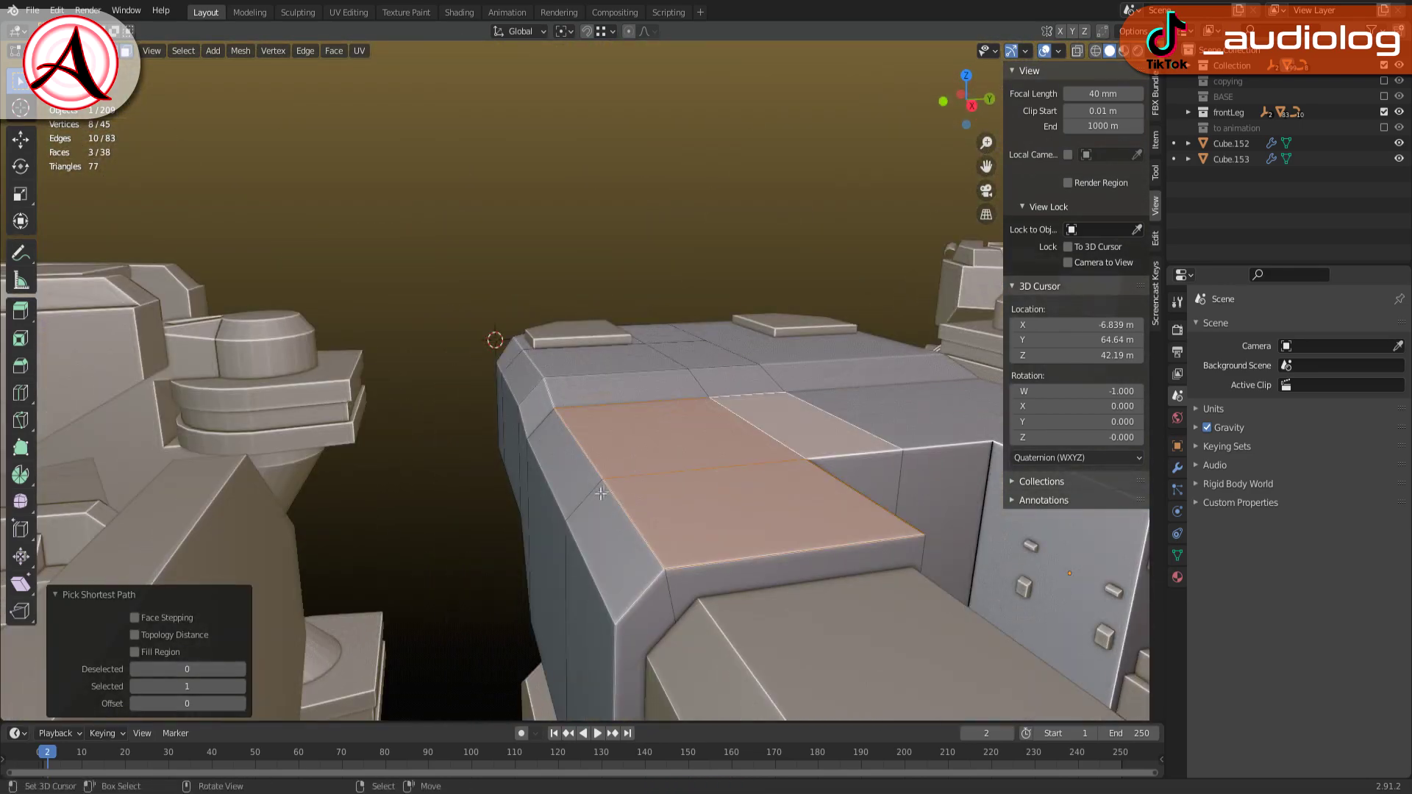
# Loop-cut the hull and select the face strip wrapping over its top and side
pyautogui.hotkey('ctrl', 'r')
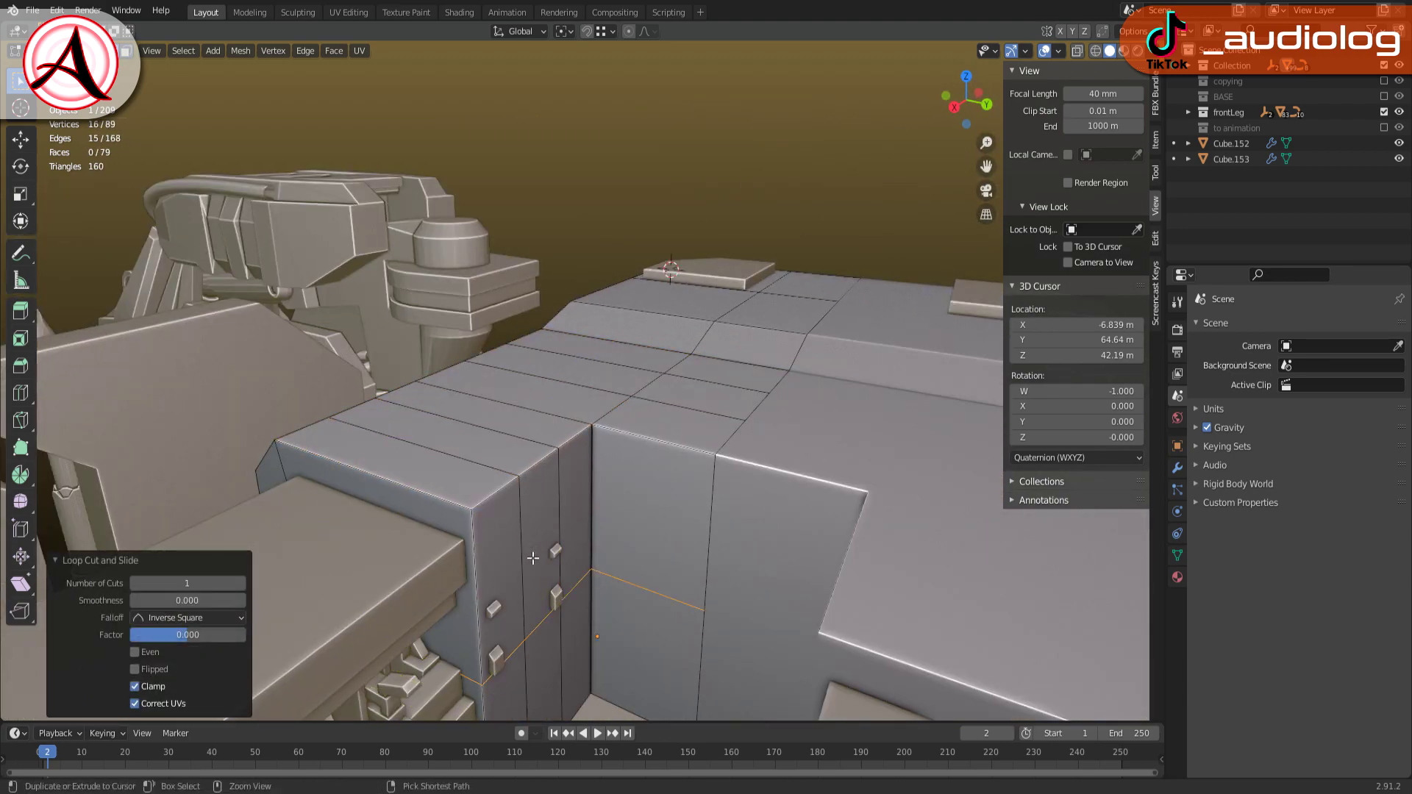
pyautogui.keyDown('ctrl'); pyautogui.click(533, 558); pyautogui.keyUp('ctrl')
pyautogui.moveTo(532, 558); pyautogui.dragTo(667, 464, button='middle')
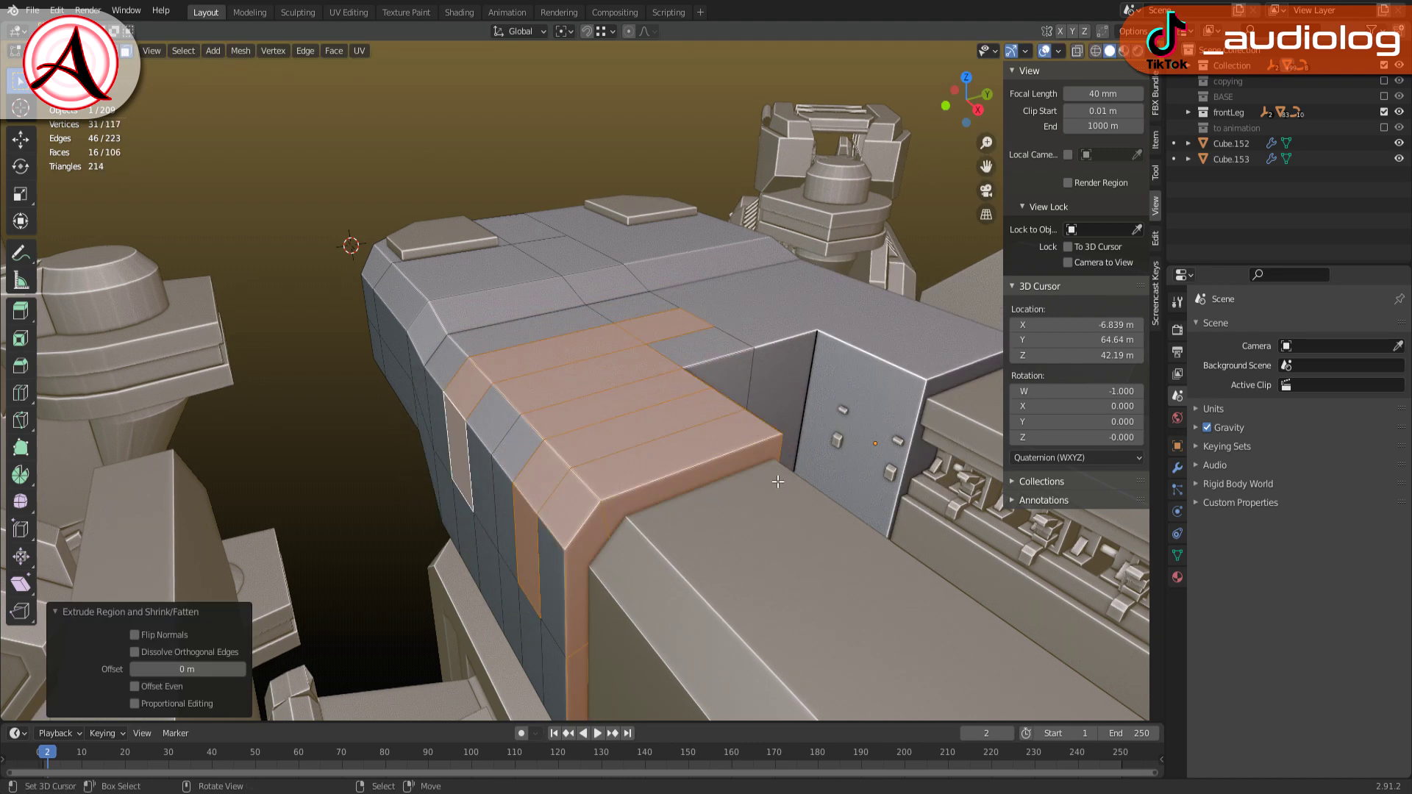
pyautogui.rightClick(775, 481)
# Merge the hull's duplicate vertices by distance and extrude the face strip with zero offset
pyautogui.press('Escape')
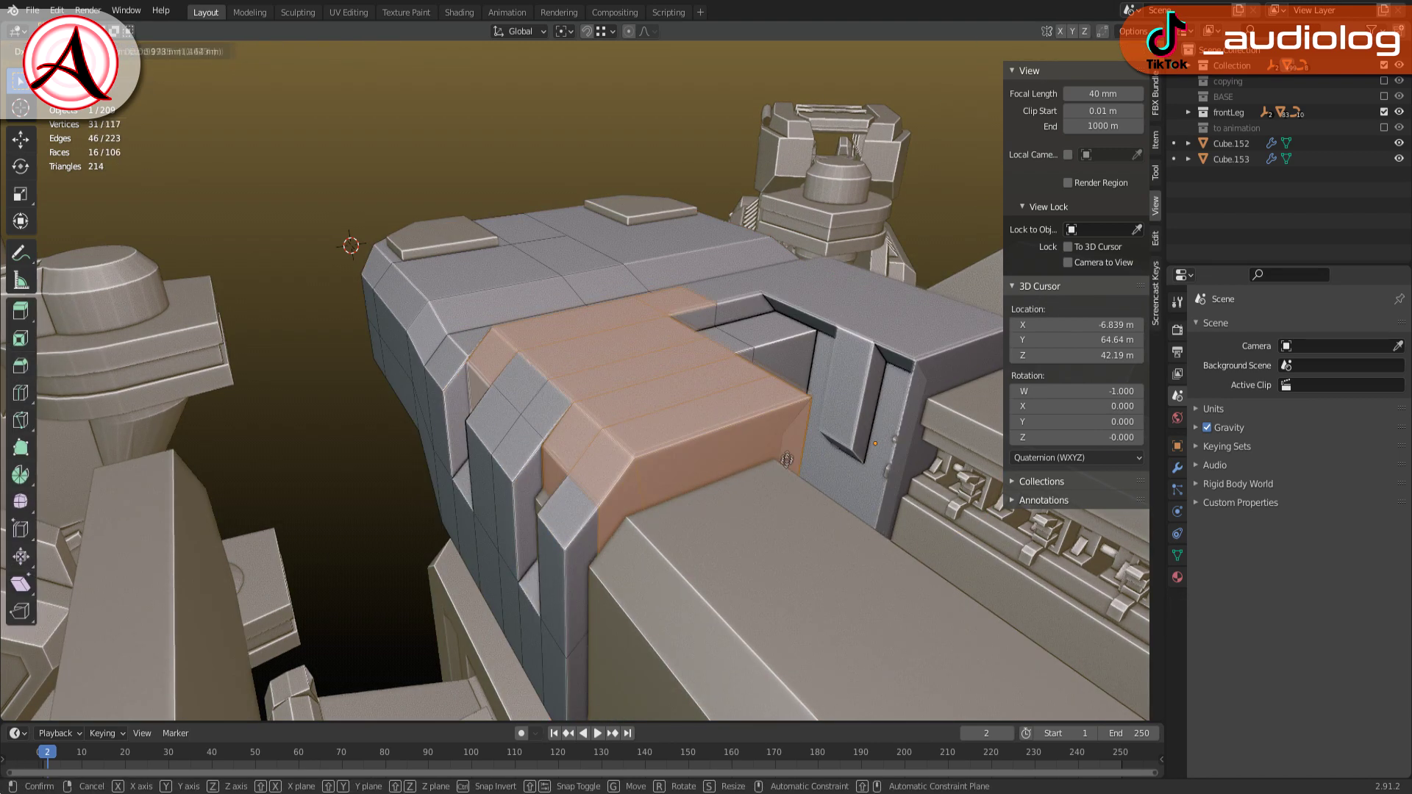
pyautogui.press('F3')
pyautogui.click(816, 495)
pyautogui.hotkey('alt', 'e')
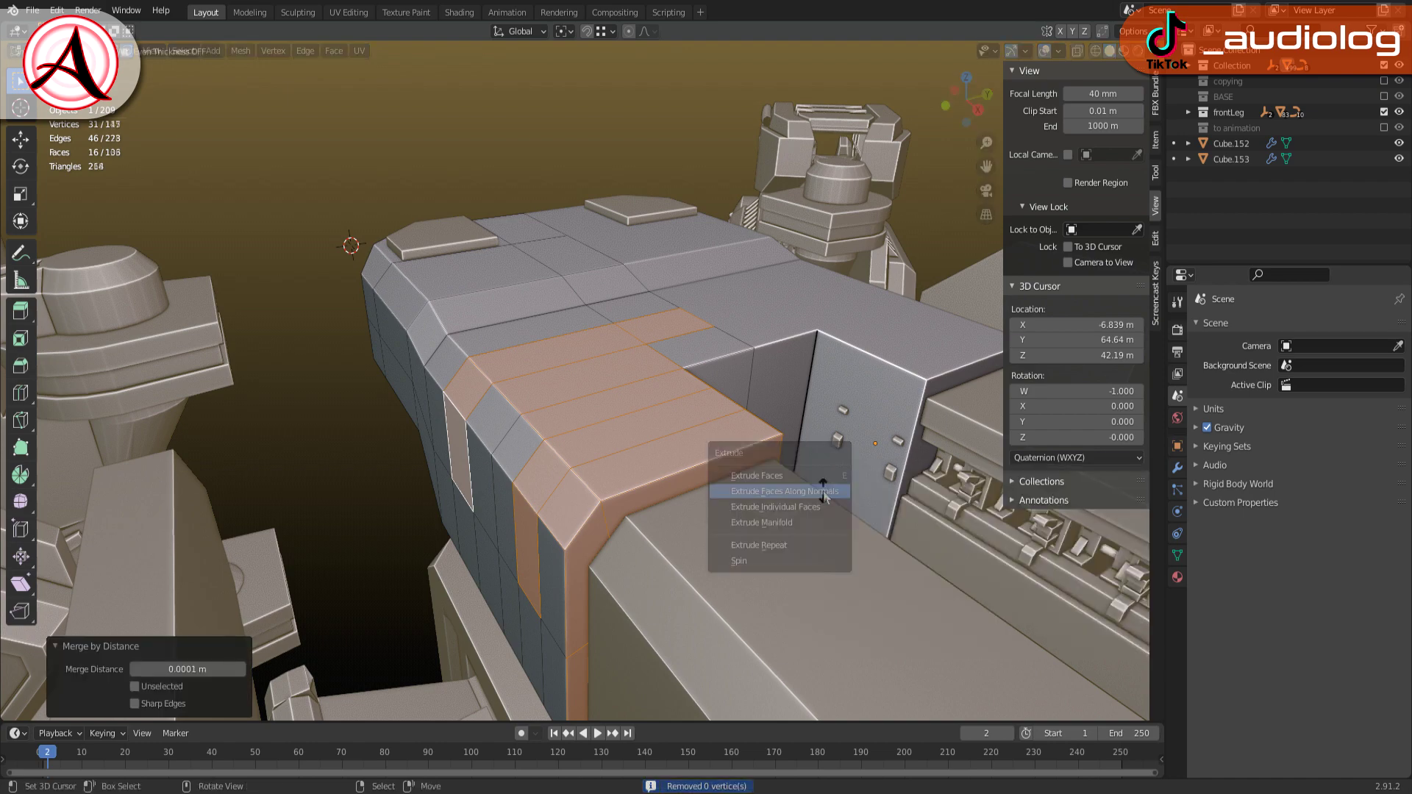
pyautogui.press('Escape')
# Extrude the orange strip outward, scale it 1.108, and slide the panel 1.6881 m along X
pyautogui.moveTo(824, 484); pyautogui.dragTo(609, 323, button='middle')
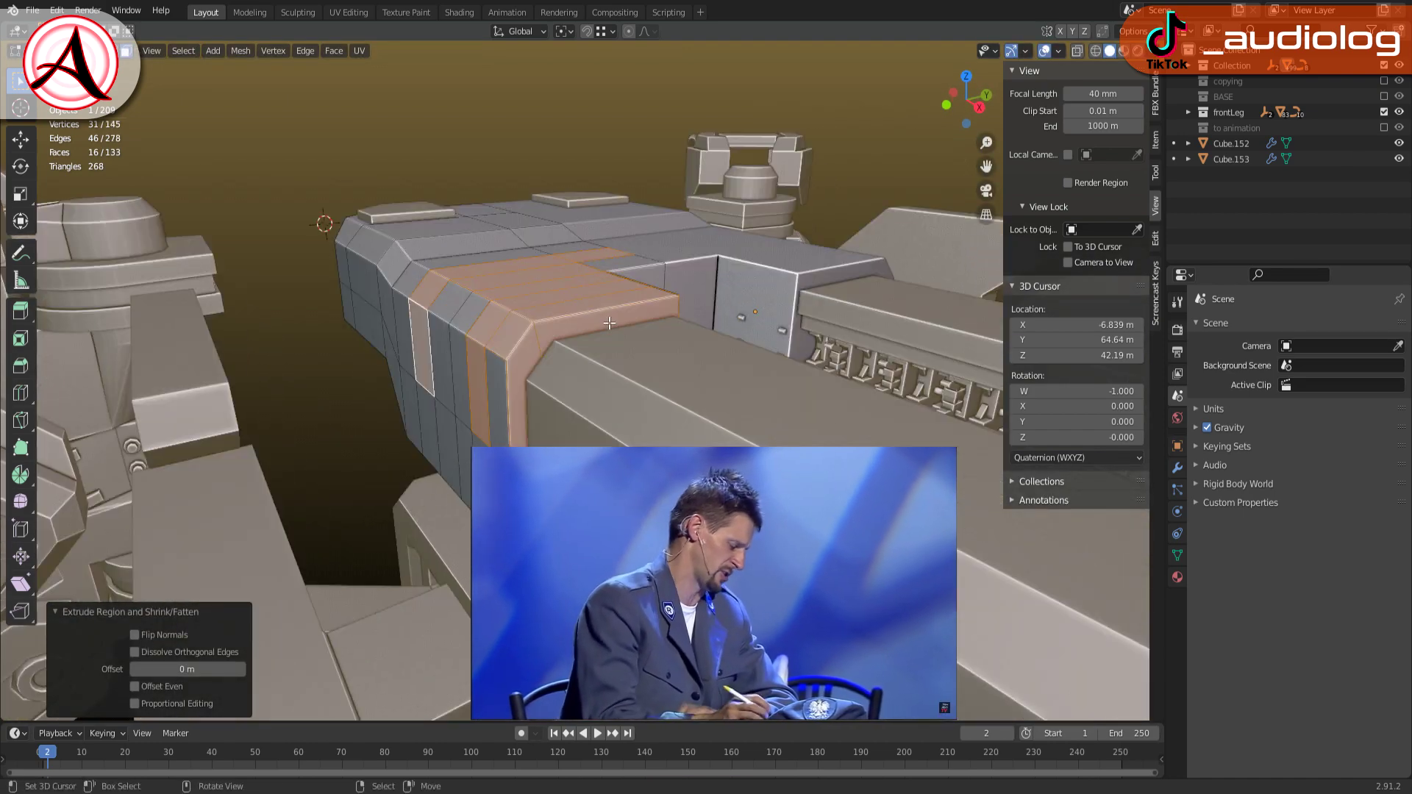
pyautogui.moveTo(632, 83); pyautogui.dragTo(726, 266, button='middle')
pyautogui.press('e')
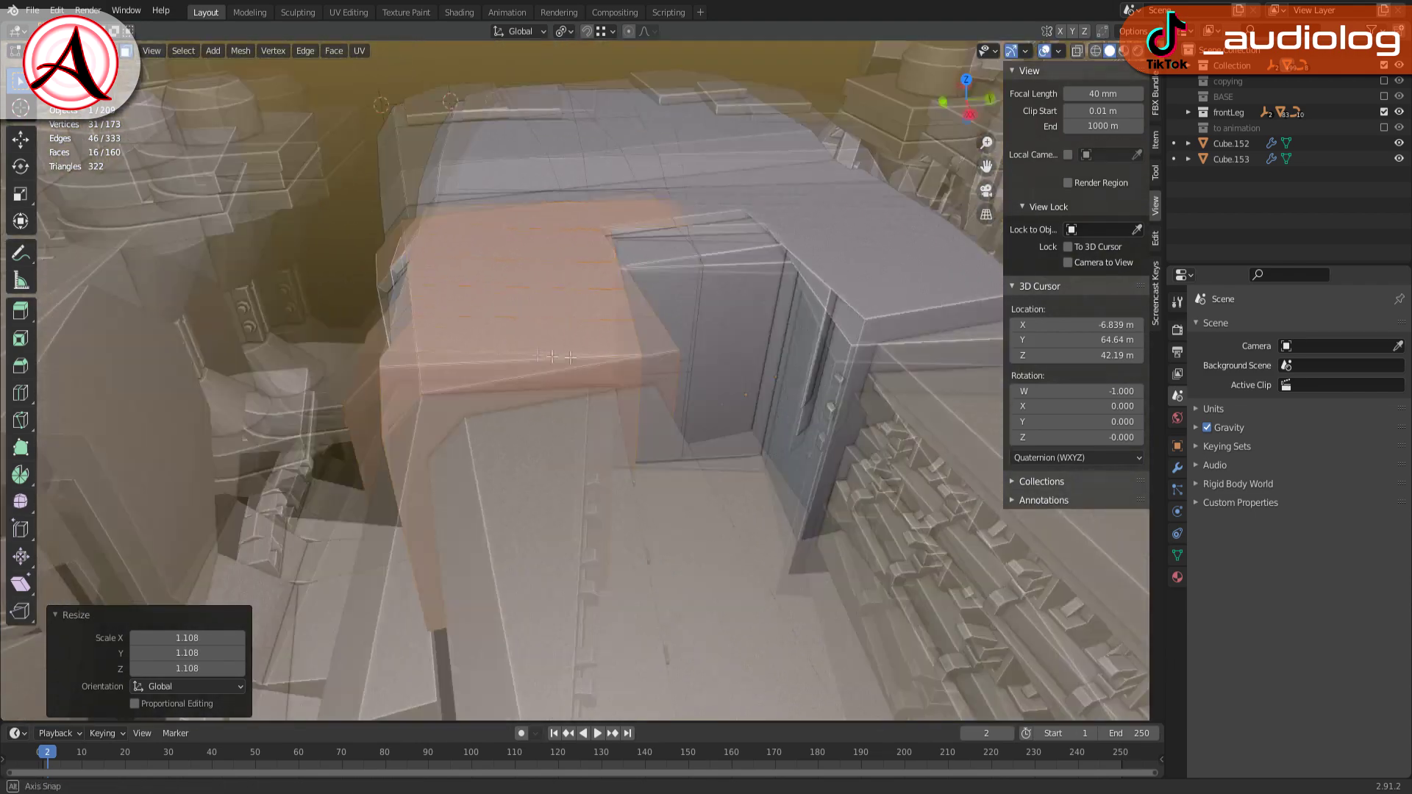
pyautogui.hotkey('ctrl', 'Tab')
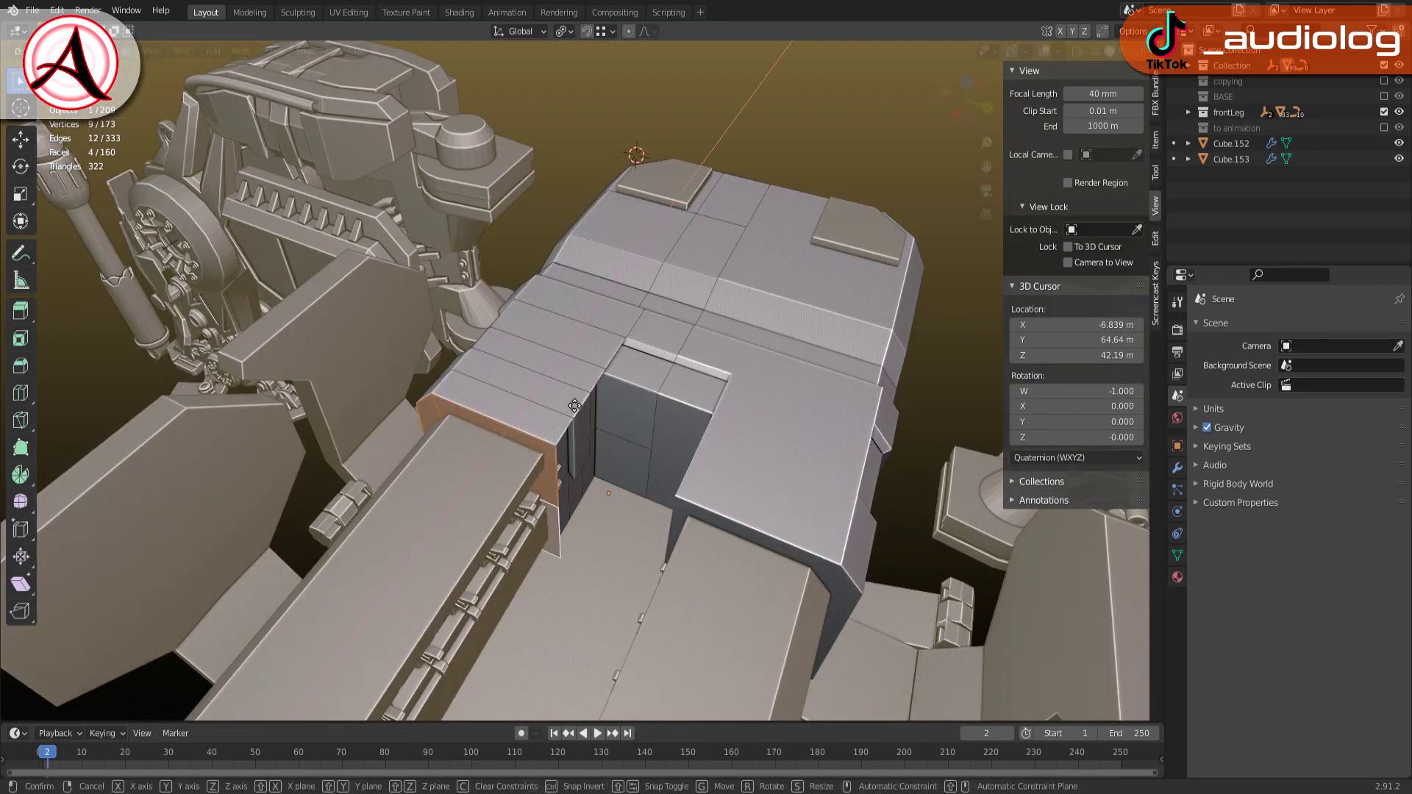
pyautogui.click(528, 447)
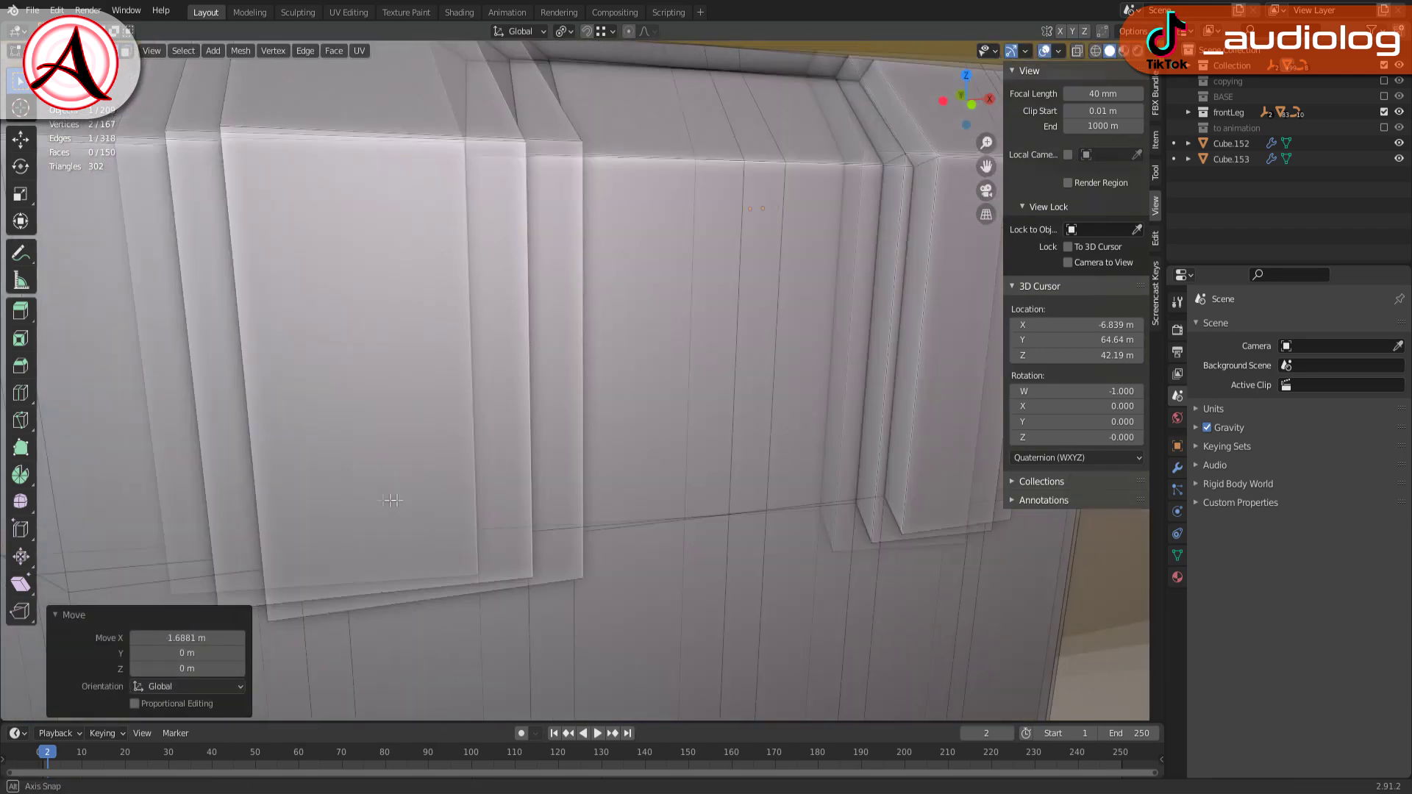
# Shift the panel edges and slide a vertex along its edge to flatten the line
pyautogui.press('g')
pyautogui.press('x')
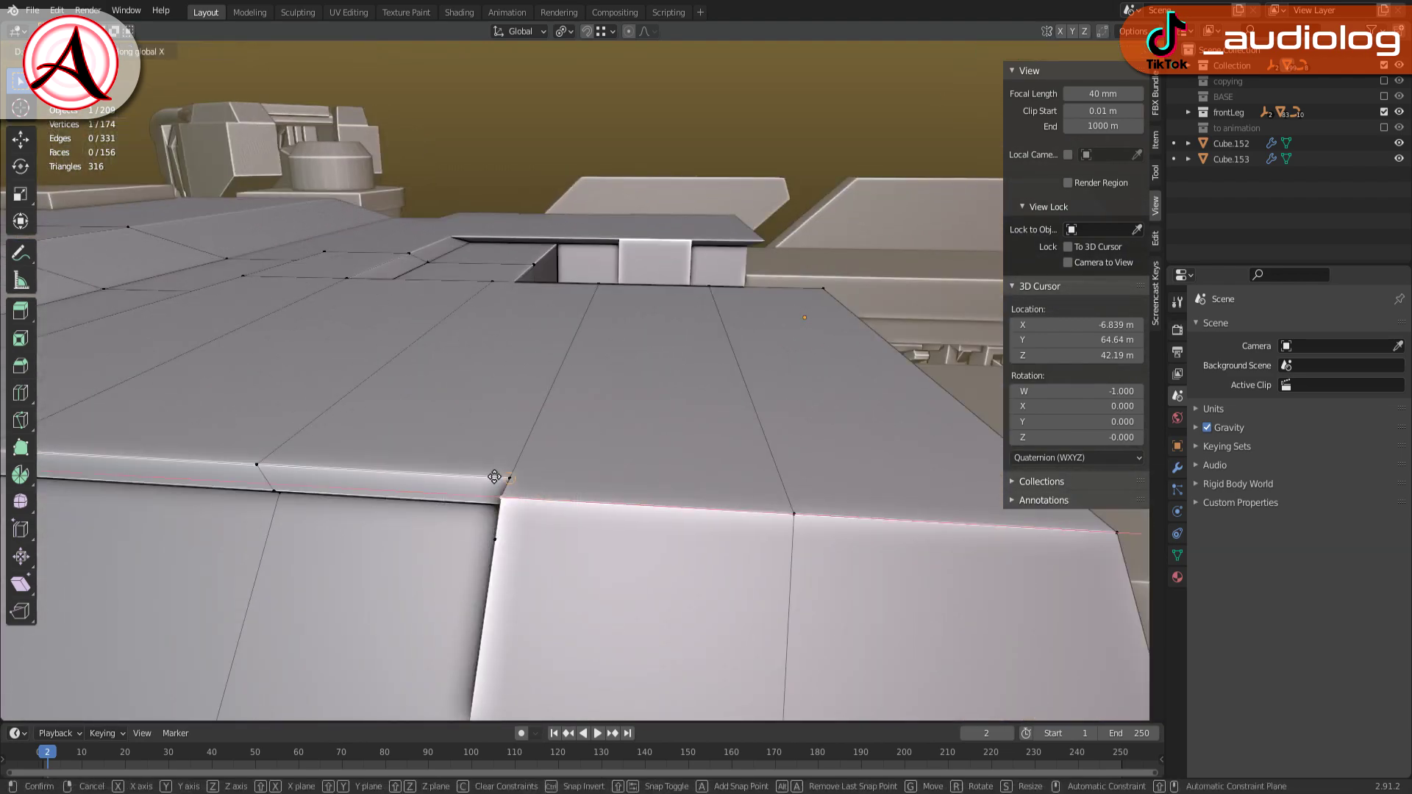
pyautogui.click(494, 477)
pyautogui.moveTo(494, 476); pyautogui.dragTo(944, 439, button='middle')
pyautogui.click(915, 371)
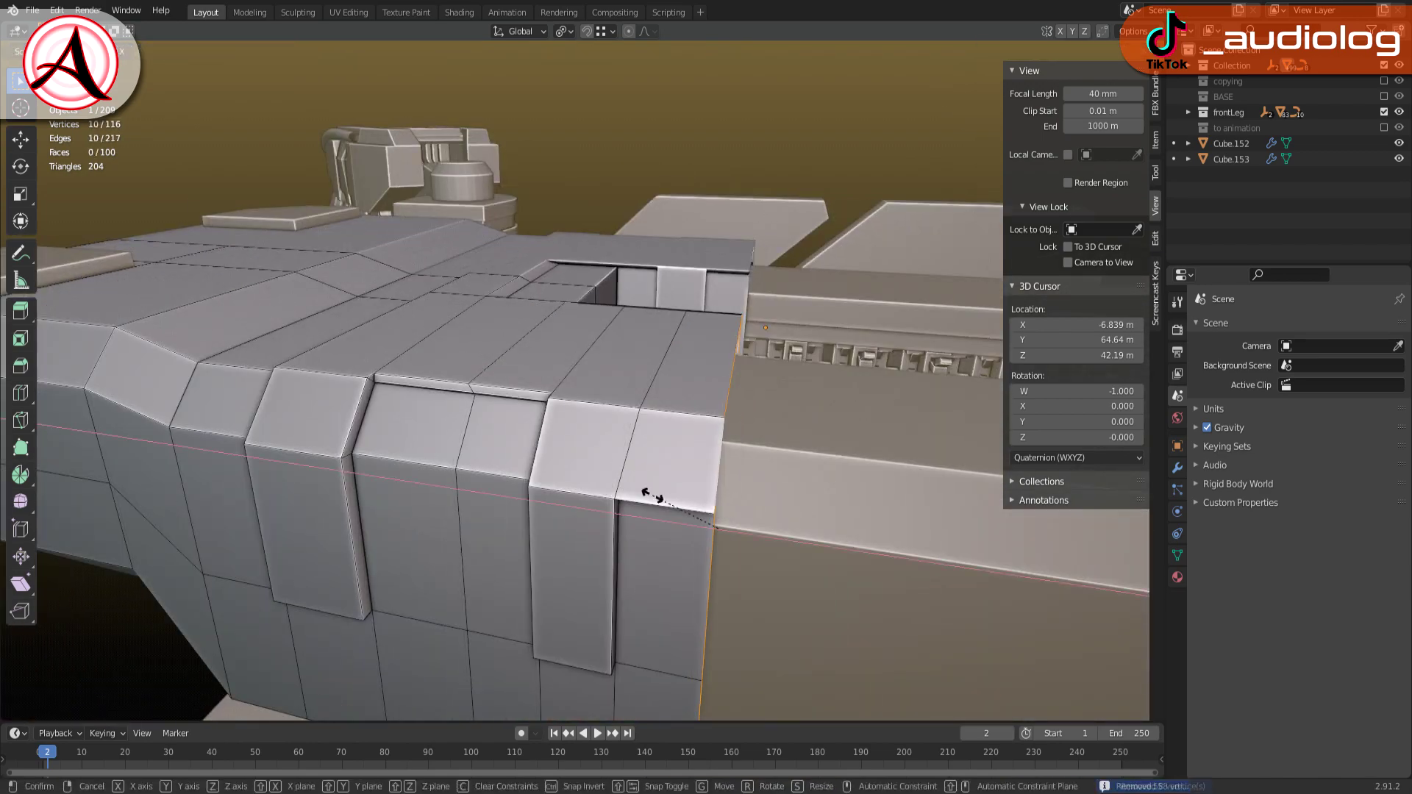
pyautogui.press('Return')
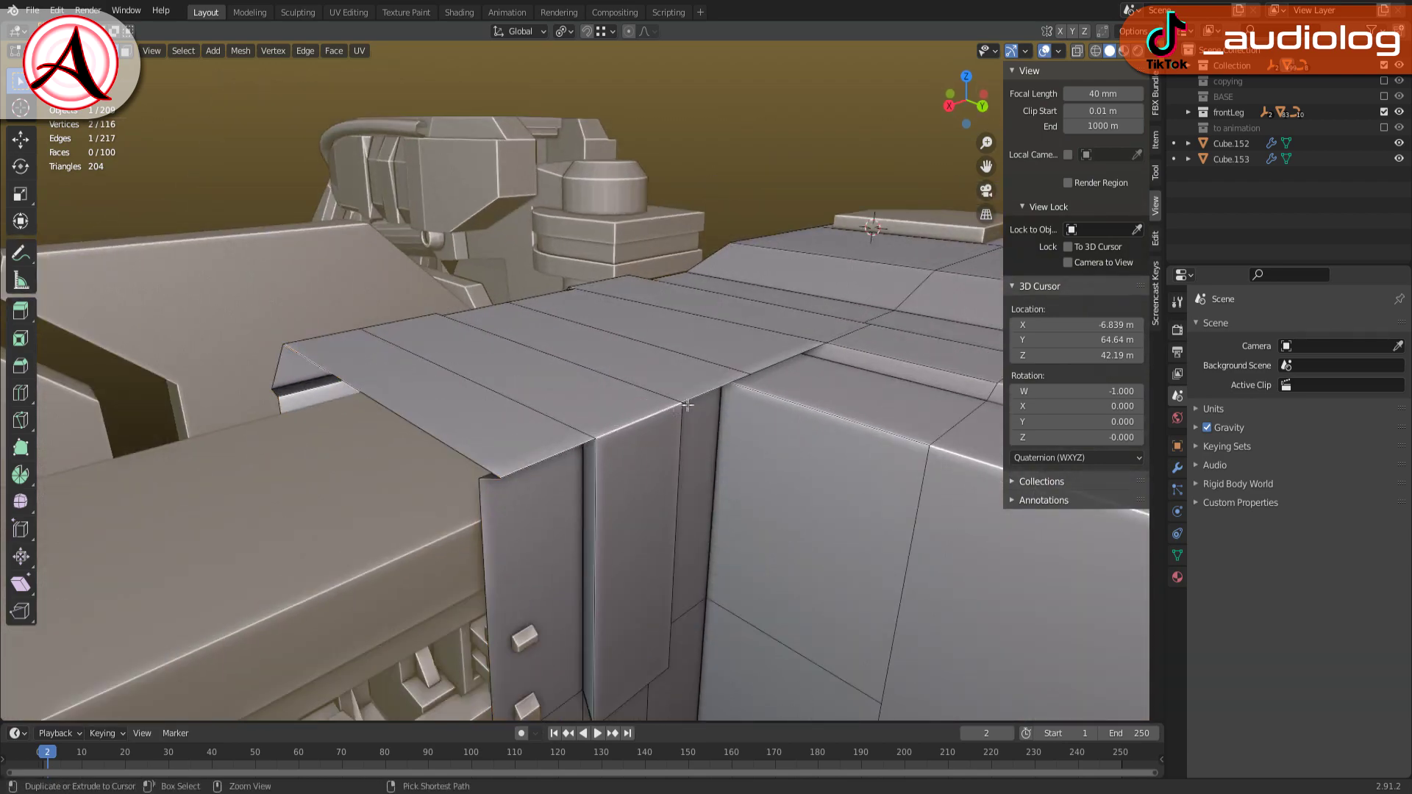
# Raise the central panel faces 0.34283 m on Z above the surrounding plates
pyautogui.hotkey('ctrl', 'Tab')
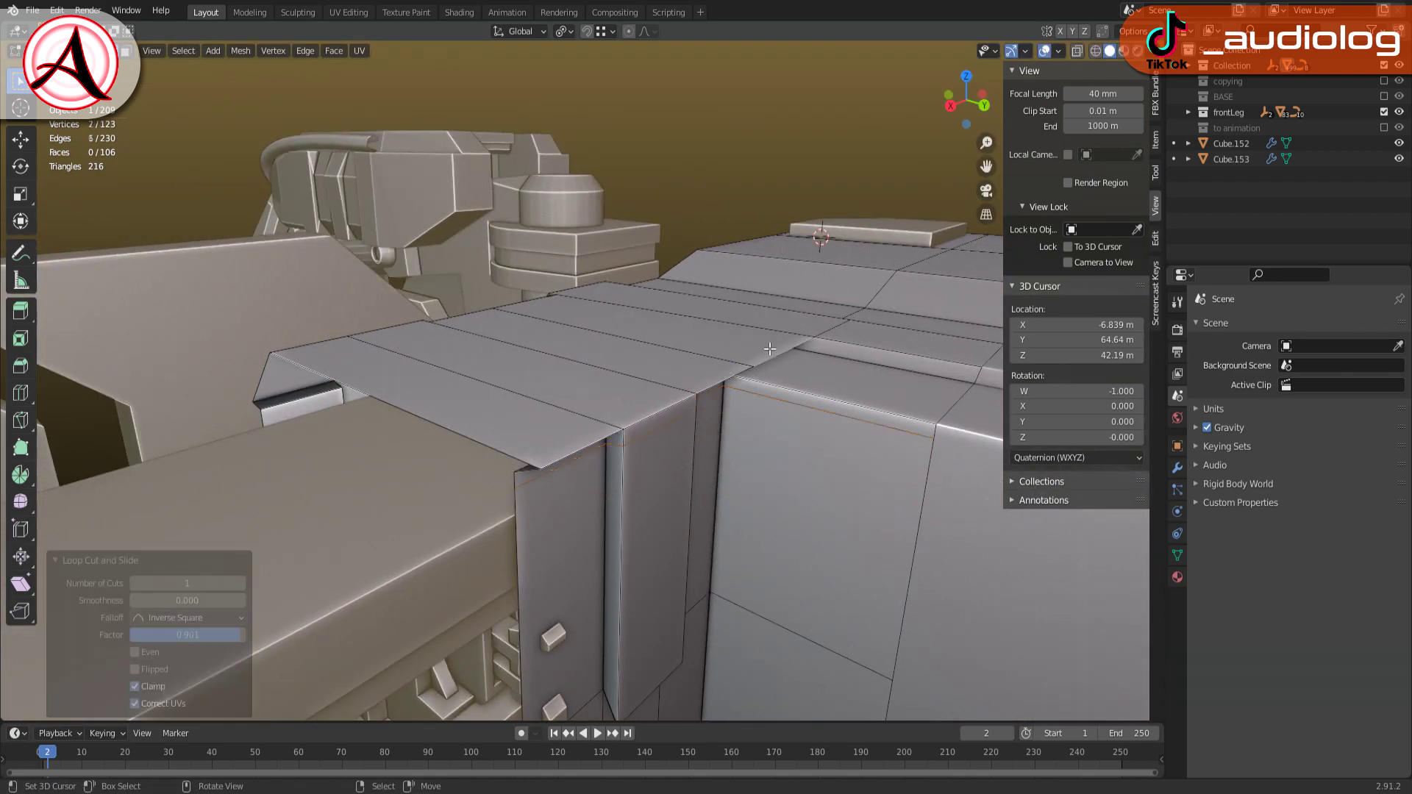
pyautogui.moveTo(578, 437)
pyautogui.mouseDown(button='middle')
pyautogui.moveTo(612, 355)
pyautogui.moveTo(664, 429)
pyautogui.mouseUp(button='middle')
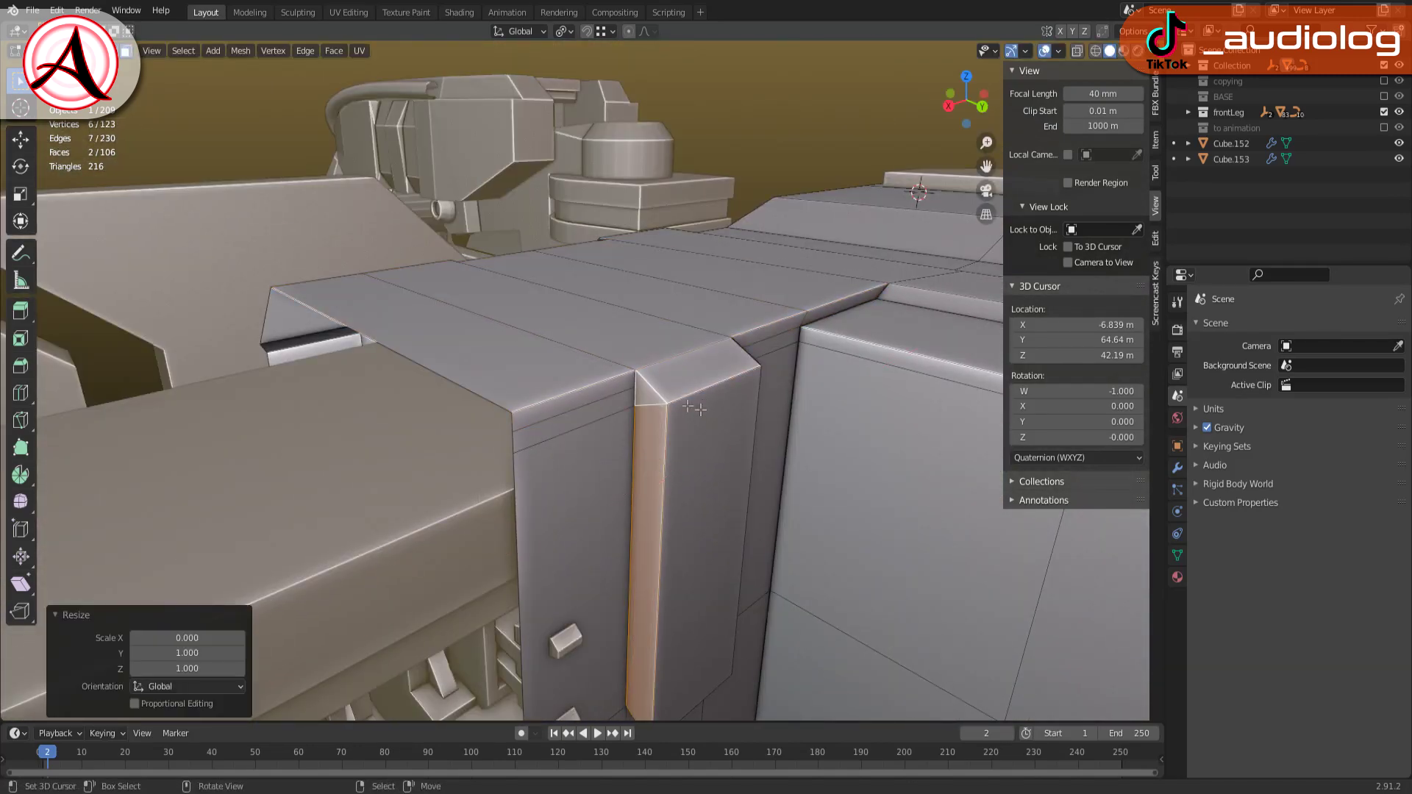
pyautogui.moveTo(700, 410); pyautogui.dragTo(732, 527, button='middle')
pyautogui.hotkey('ctrl', 'Tab')
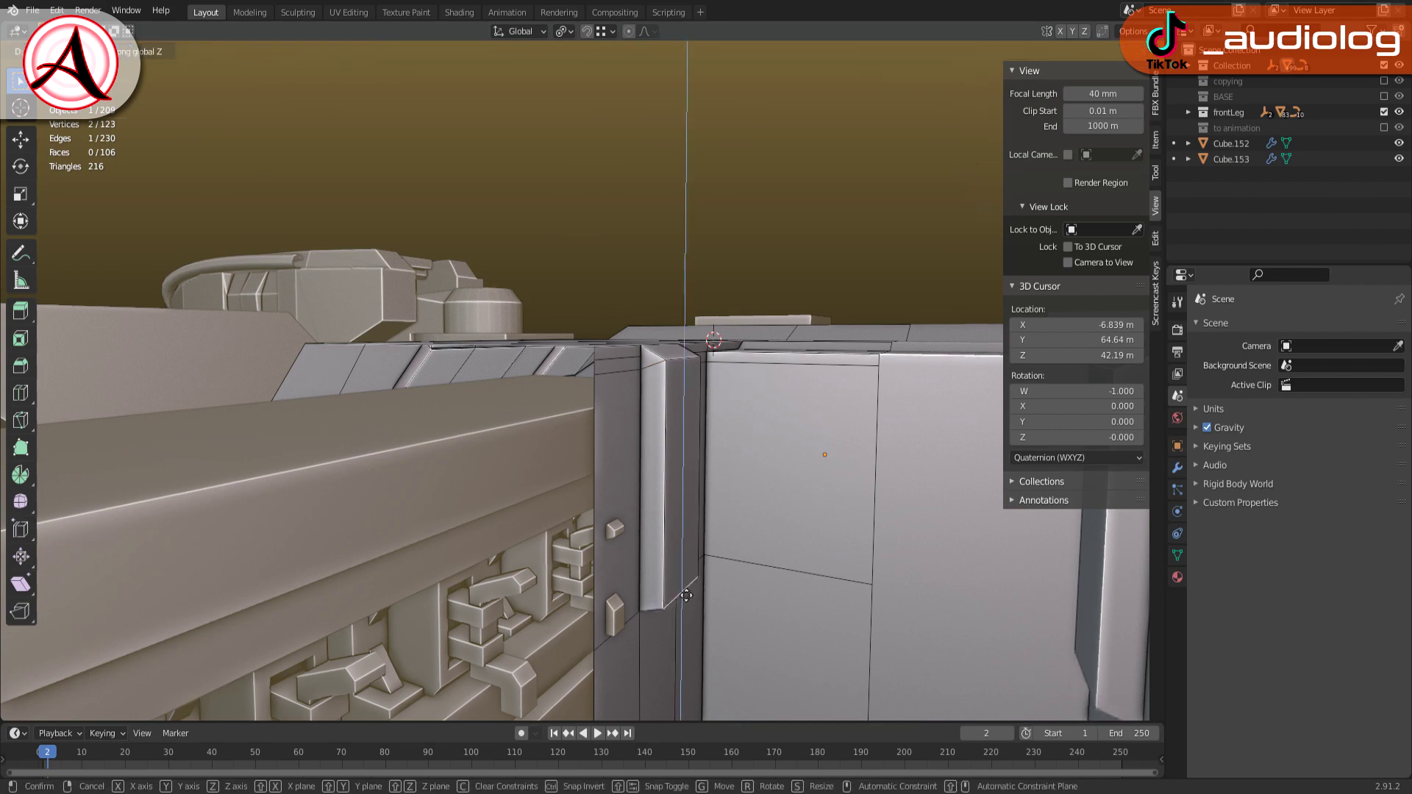
pyautogui.moveTo(654, 551); pyautogui.dragTo(359, 434, button='middle')
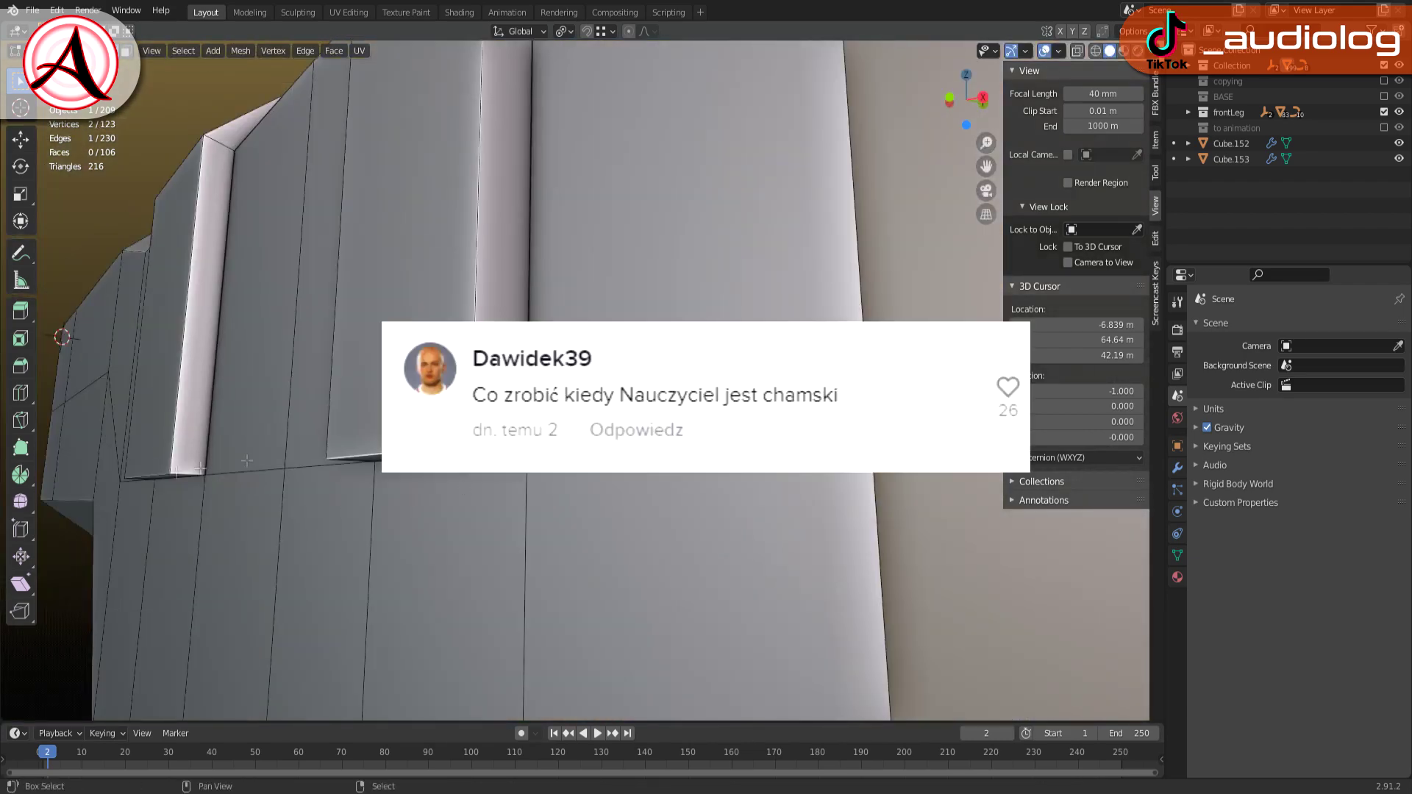
pyautogui.click(253, 446)
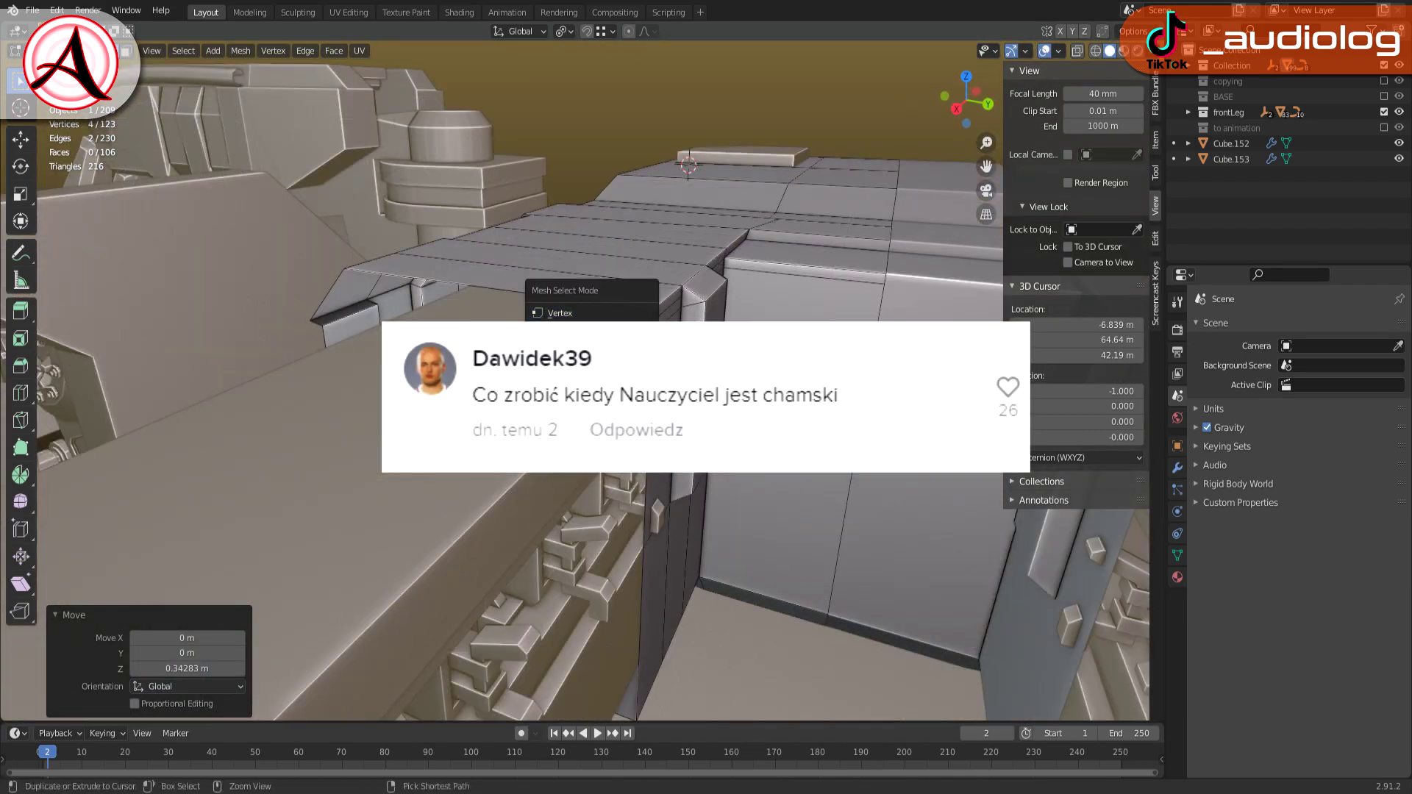
pyautogui.moveTo(588, 559); pyautogui.dragTo(735, 515, button='middle')
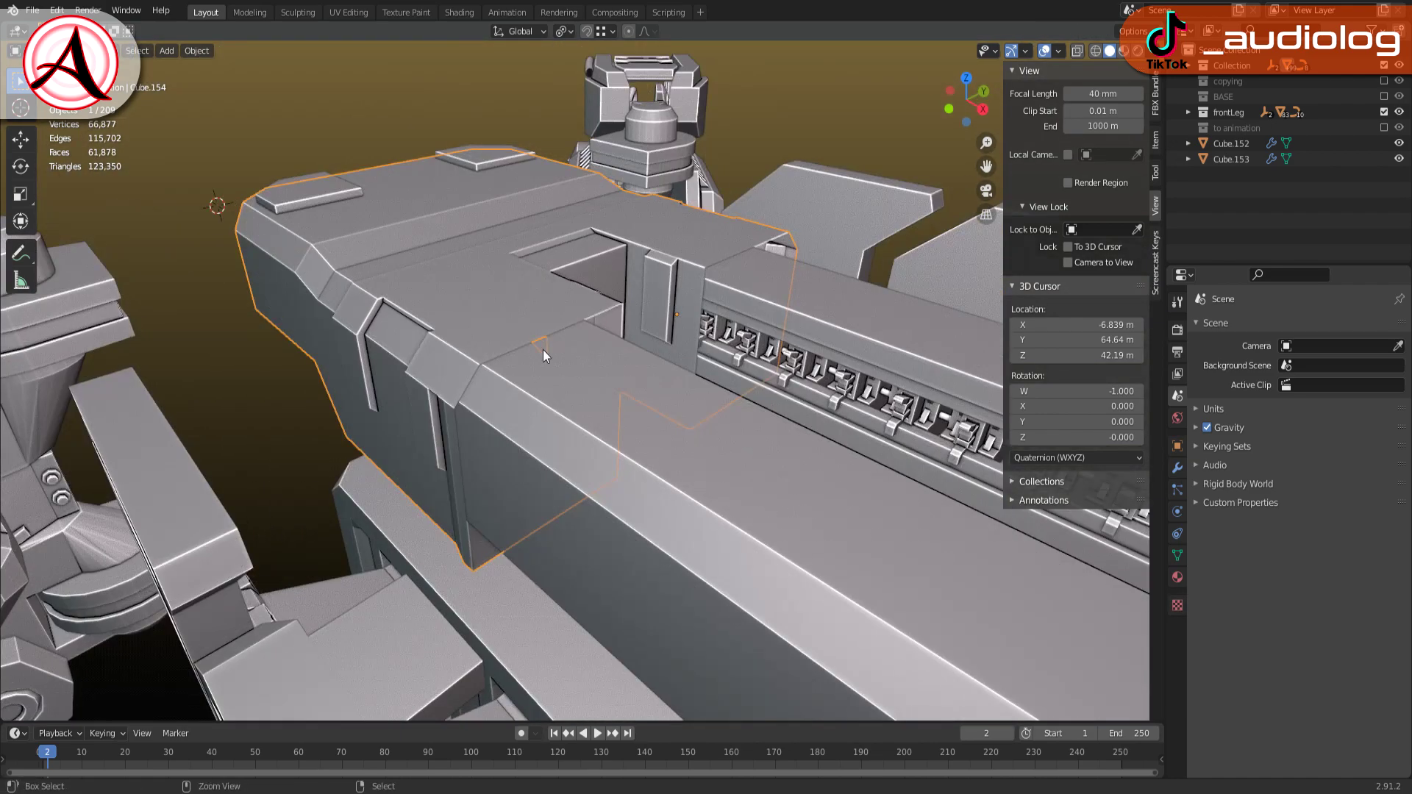
# Switch to edge select and ring-select the edges running across the central panel
pyautogui.hotkey('ctrl', 'Tab')
pyautogui.click(535, 363)
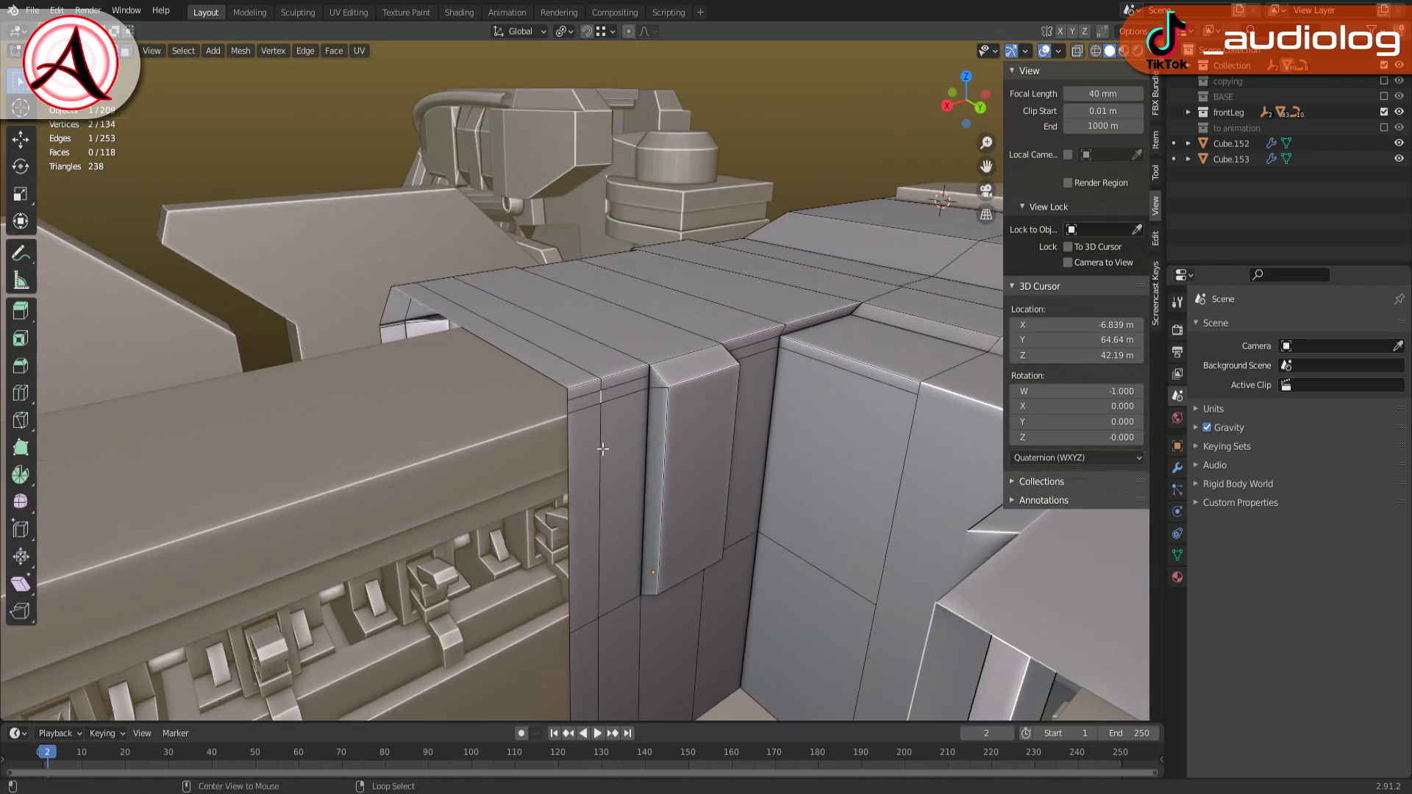
pyautogui.keyDown('ctrl'); pyautogui.keyDown('alt'); pyautogui.click(520, 456); pyautogui.keyUp('alt'); pyautogui.keyUp('ctrl')
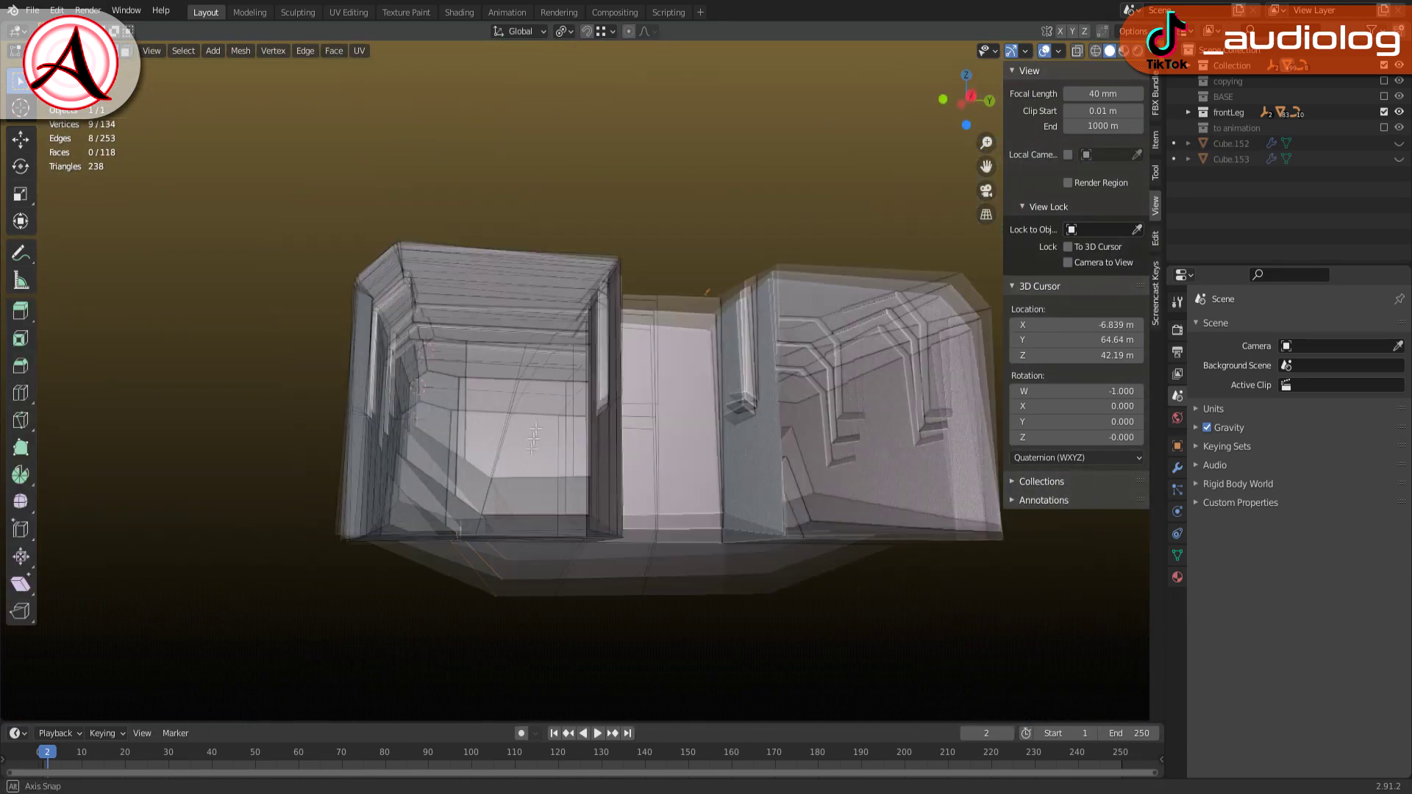
pyautogui.moveTo(517, 413); pyautogui.dragTo(458, 552, button='middle')
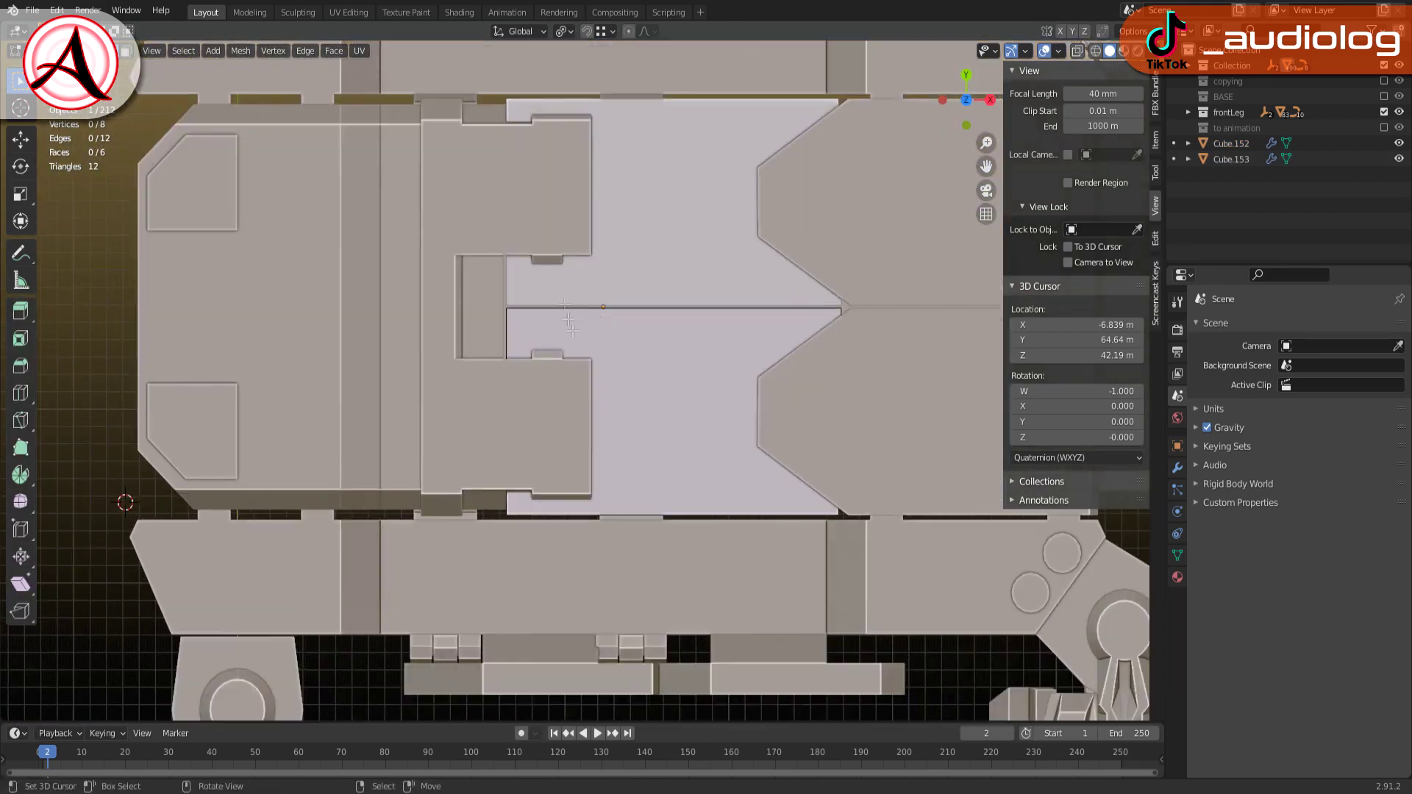
# Add and slide two loop cuts down the middle of the panel
pyautogui.hotkey('ctrl', 'r')
pyautogui.click(630, 495)
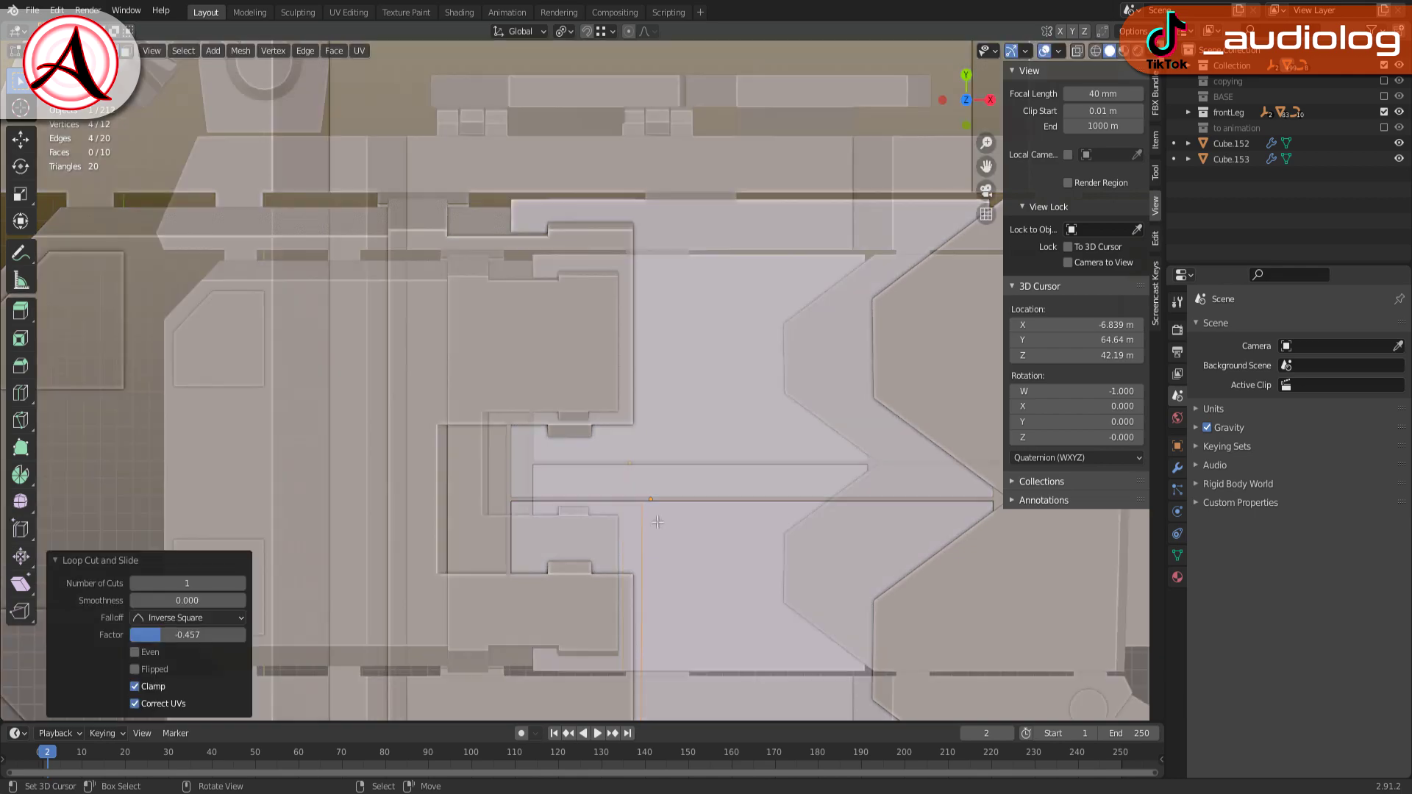
pyautogui.moveTo(630, 495); pyautogui.dragTo(535, 407, button='middle')
pyautogui.scroll(-5, 536, 407)
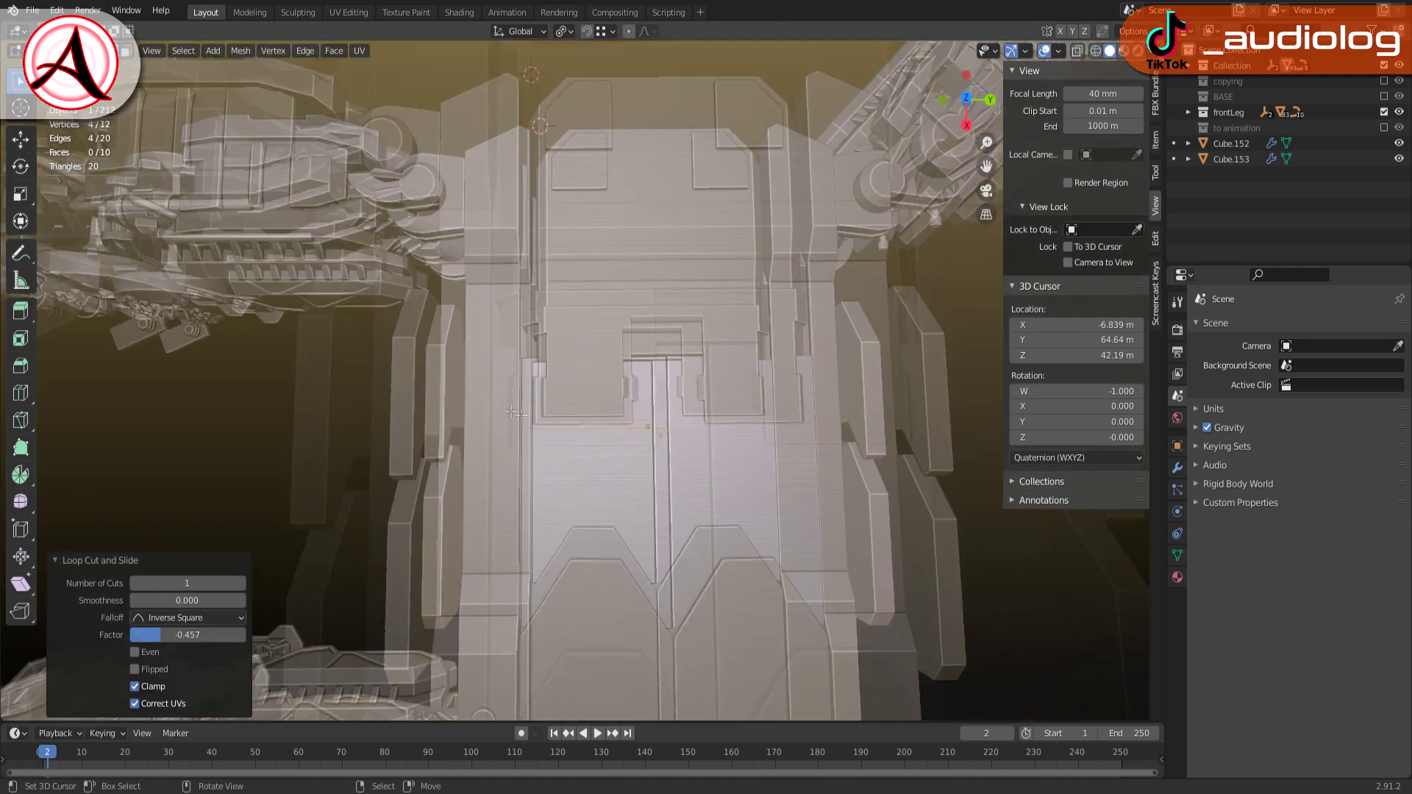
pyautogui.scroll(5, 552, 441)
pyautogui.hotkey('ctrl', 'r')
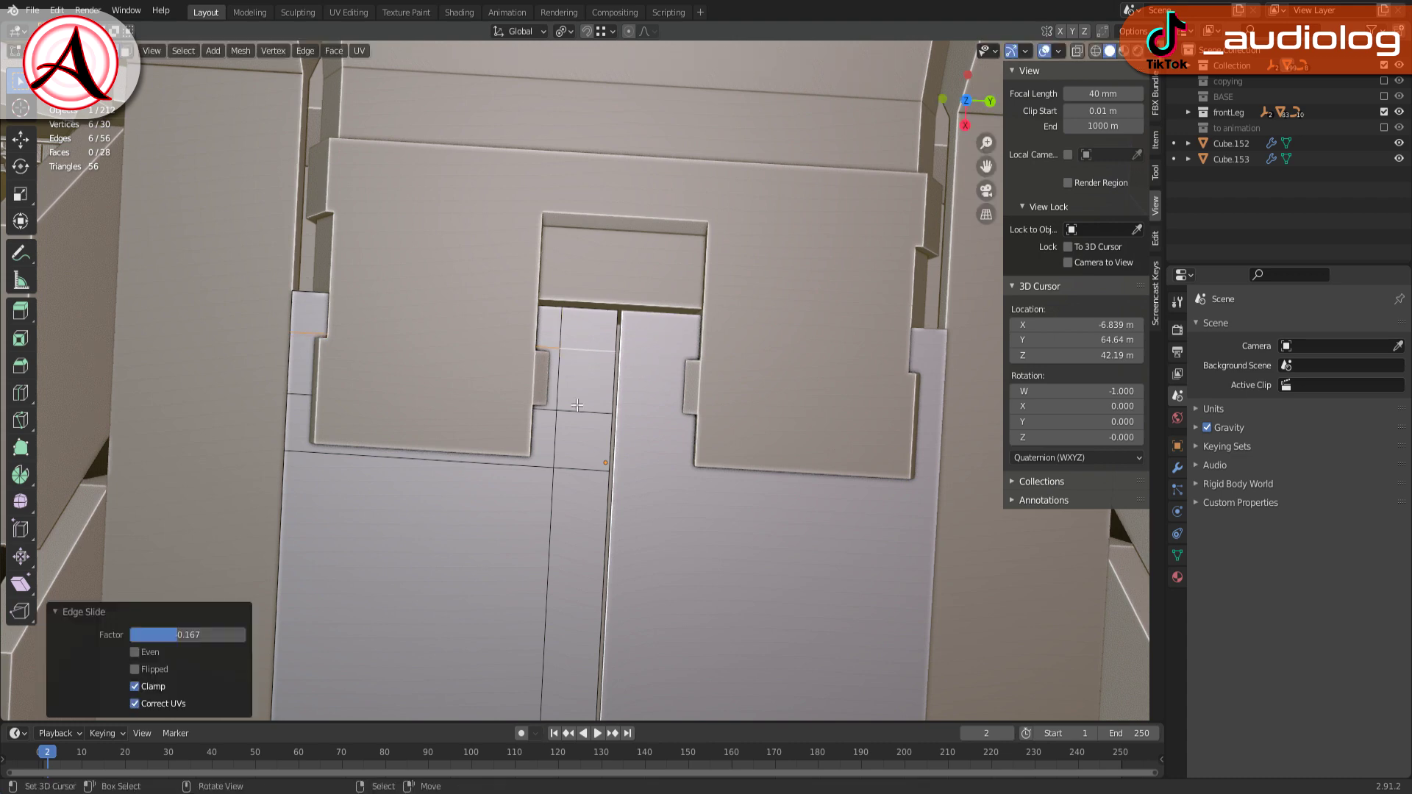
pyautogui.hotkey('ctrl', 'Tab')
pyautogui.click(504, 343)
# Delete four panel faces in X-ray, inspect the gap, then undo the deletion
pyautogui.hotkey('alt', 'z')
pyautogui.press('x')
pyautogui.click(571, 460)
pyautogui.hotkey('alt', 'z')
pyautogui.scroll(-1, 573, 411)
pyautogui.hotkey('alt', 'z')
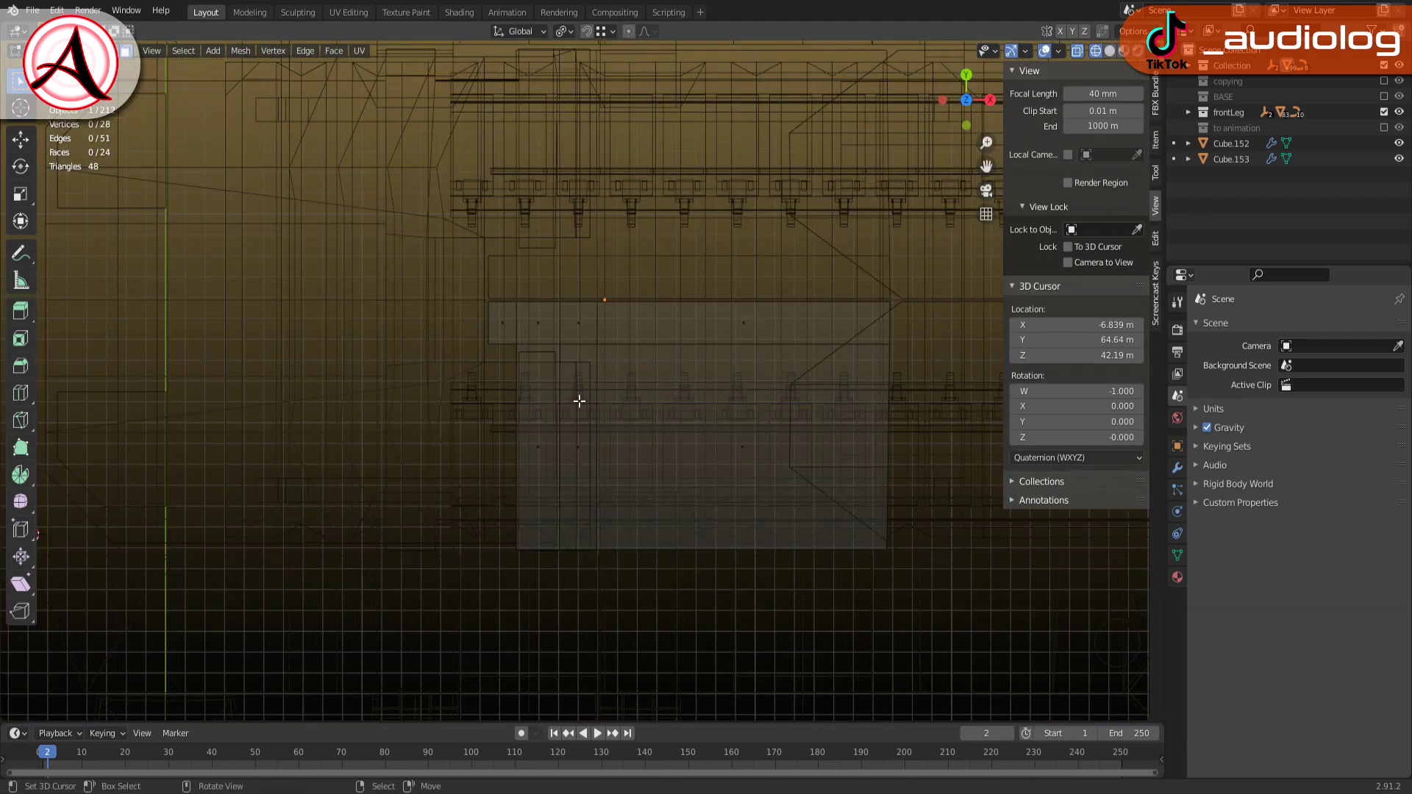
pyautogui.hotkey('alt', 'z')
pyautogui.moveTo(575, 358); pyautogui.dragTo(562, 334, button='middle')
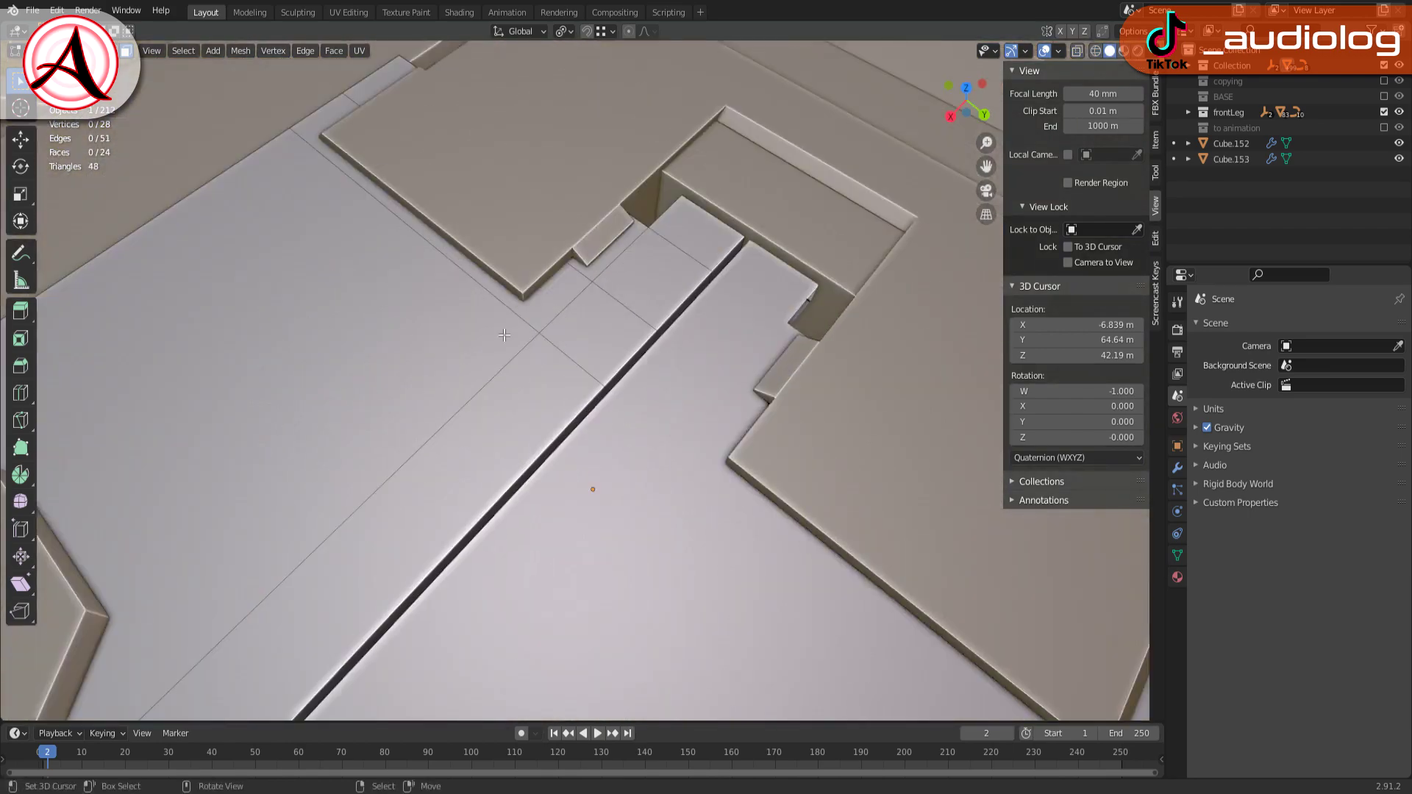
pyautogui.hotkey('ctrl', 'z')
pyautogui.click(722, 322)
# From top view in X-ray, circle-select and delete the center strip faces
pyautogui.press('KP_7')
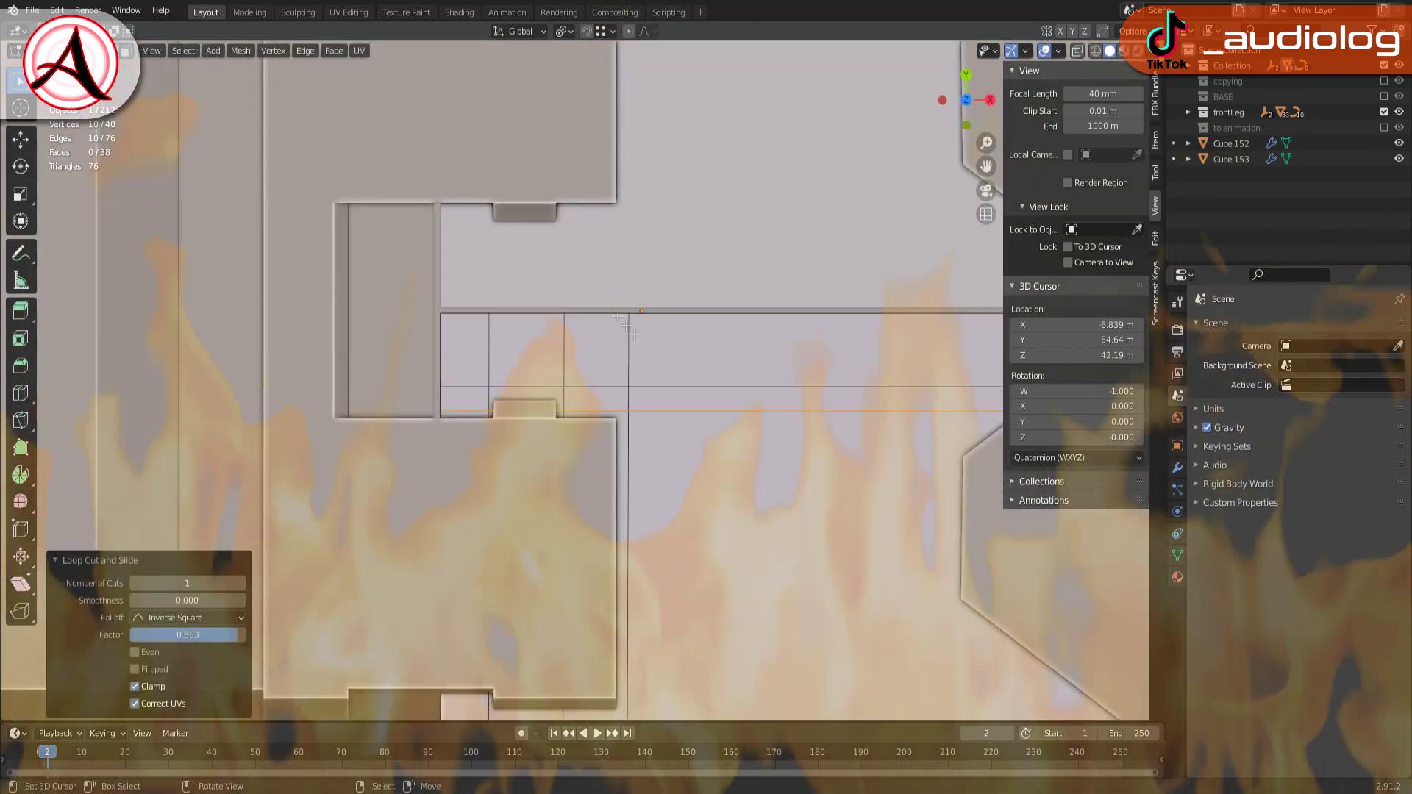
pyautogui.hotkey('alt', 'z')
pyautogui.hotkey('ctrl', 'Tab')
pyautogui.click(465, 450)
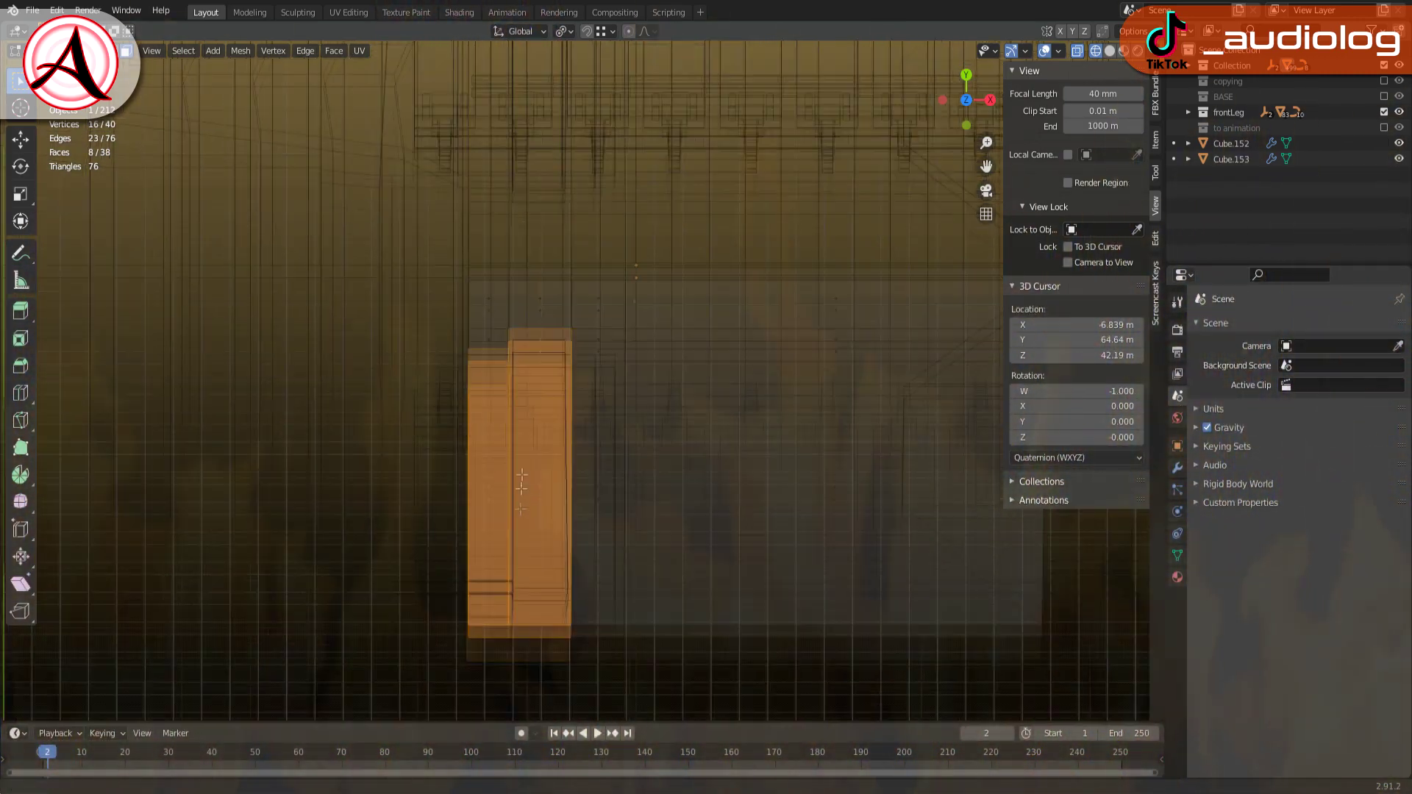
pyautogui.press('c')
pyautogui.click(587, 615)
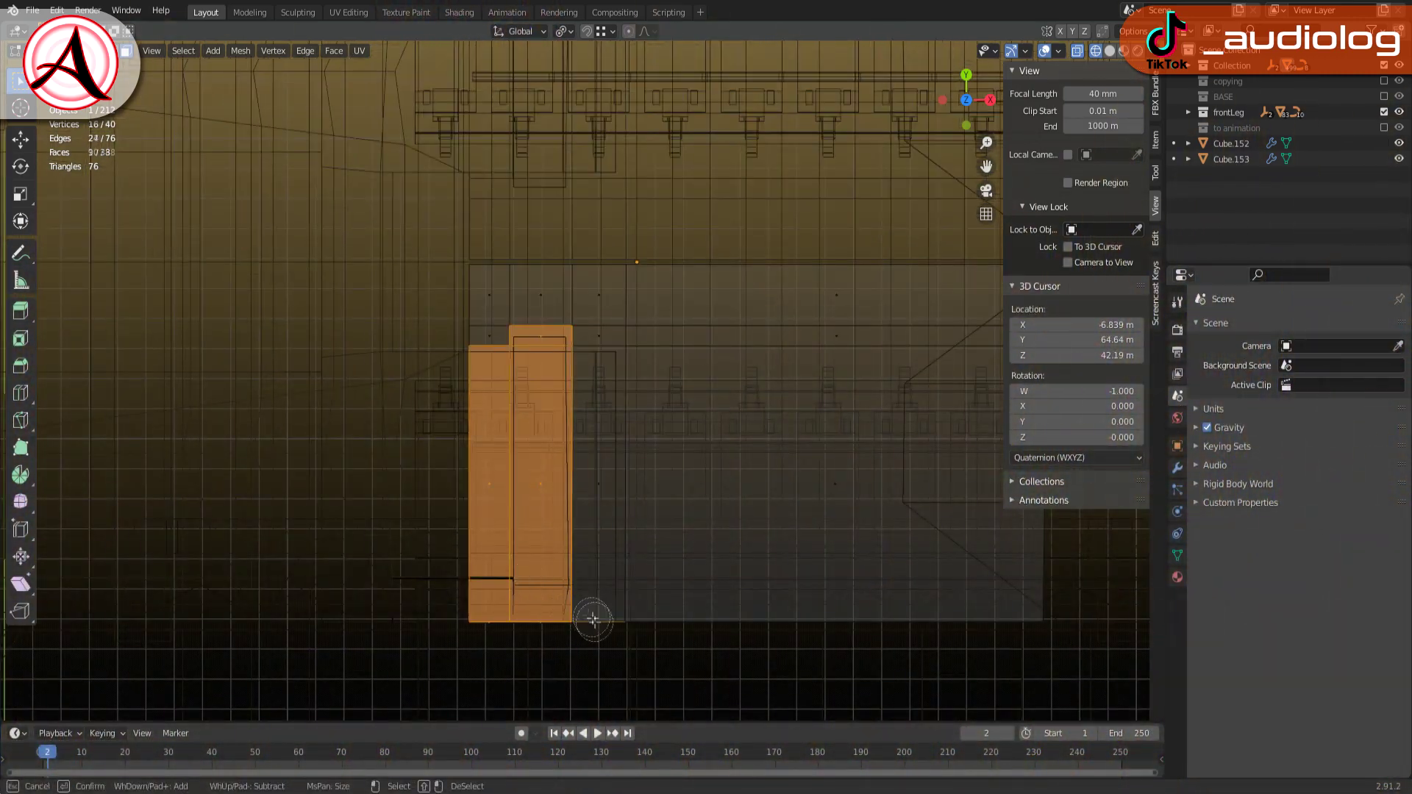
pyautogui.click(560, 466)
pyautogui.hotkey('alt', 'z')
pyautogui.moveTo(561, 466); pyautogui.dragTo(641, 429, button='middle')
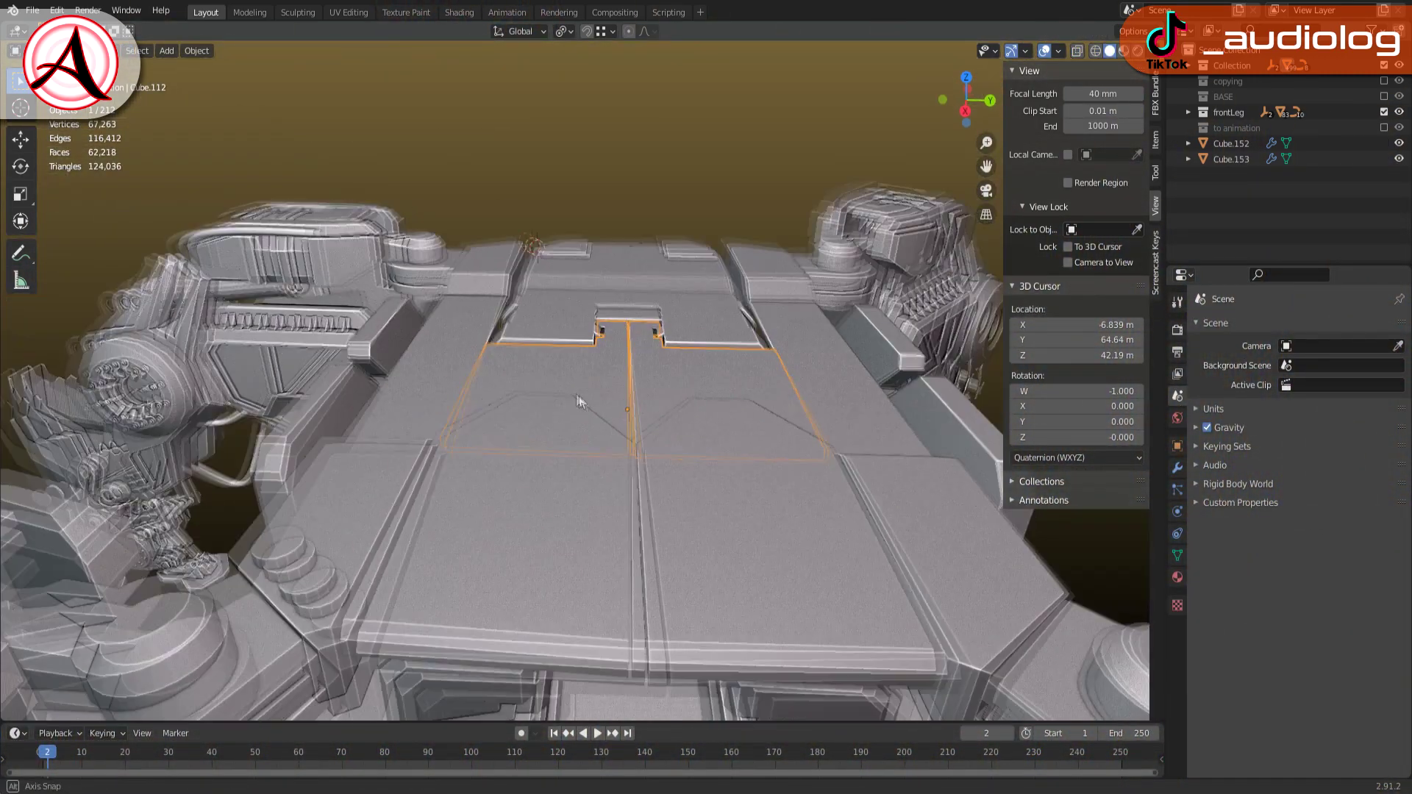
# Test-swing the door leaf 168° about X to check its opening
pyautogui.press('a')
pyautogui.press('s')
pyautogui.press('g')
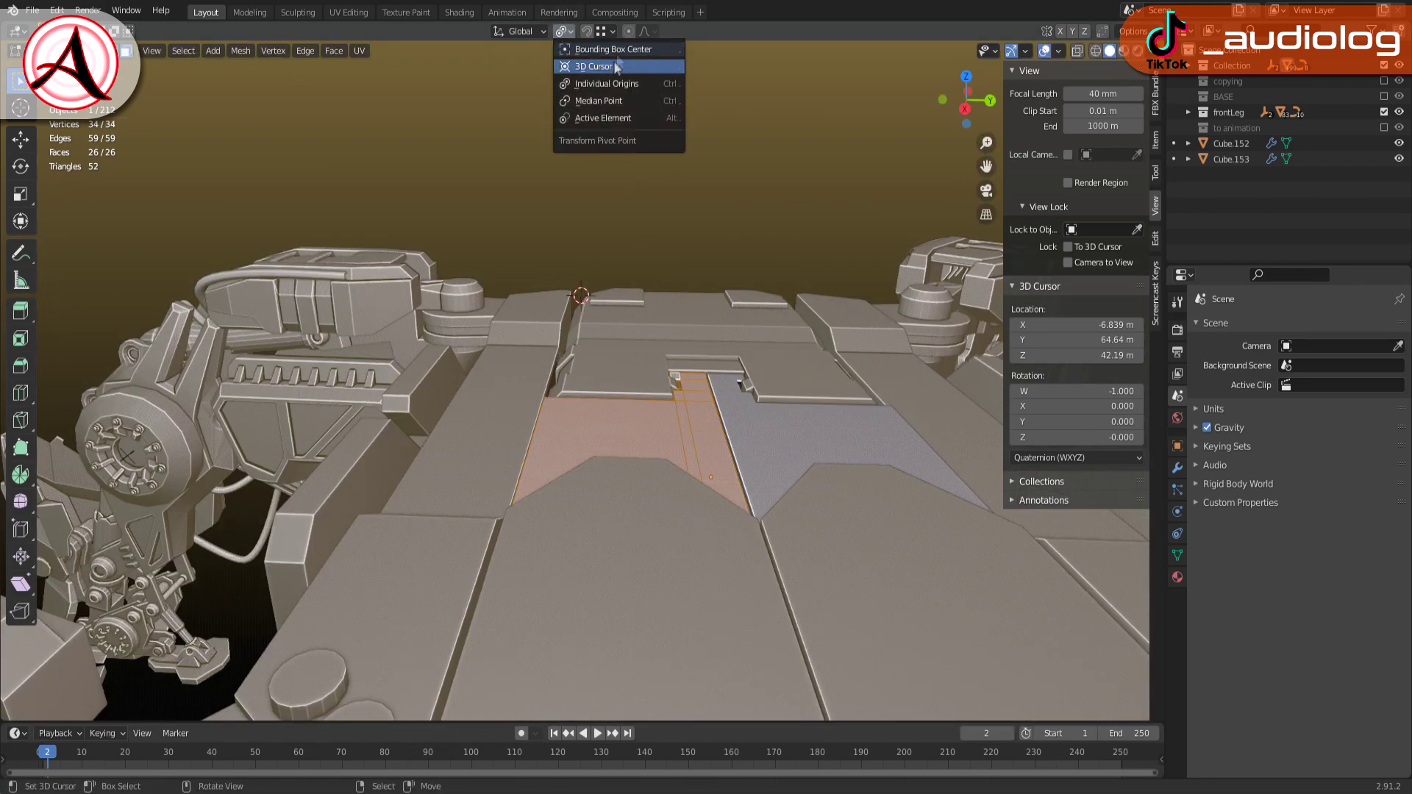
pyautogui.moveTo(560, 442); pyautogui.dragTo(647, 390, button='middle')
pyautogui.press('a')
pyautogui.press('s')
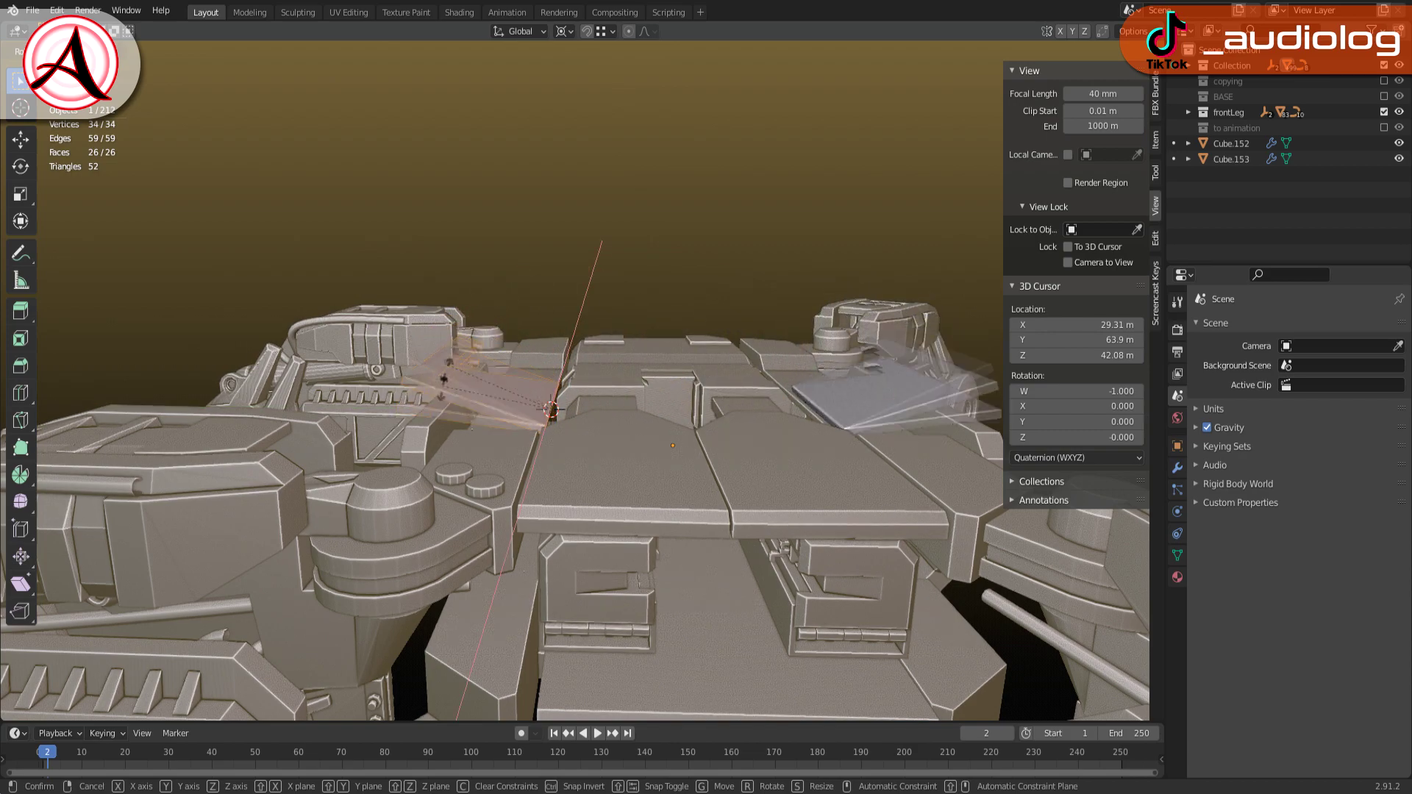
pyautogui.press('r')
pyautogui.press('x')
pyautogui.click(452, 381)
pyautogui.hotkey('alt', 'z')
pyautogui.moveTo(452, 380)
pyautogui.mouseDown(button='middle')
pyautogui.moveTo(444, 494)
pyautogui.moveTo(581, 426)
pyautogui.moveTo(530, 441)
pyautogui.mouseUp(button='middle')
pyautogui.hotkey('alt', 'z')
# Bevel the leaf's hinge edge 1.63 m and extrude two hinge tabs 2.28 m
pyautogui.scroll(3, 601, 417)
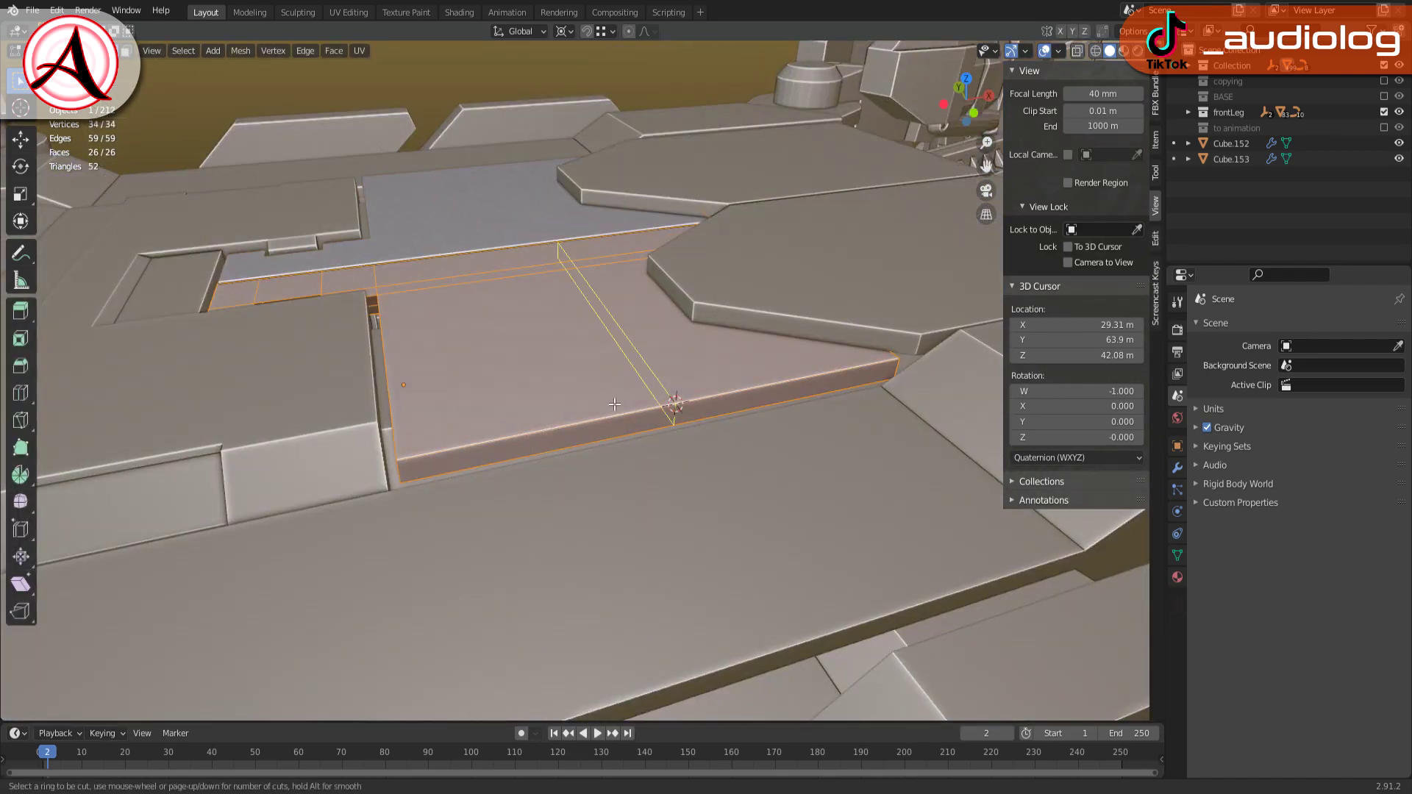
pyautogui.click(881, 419)
pyautogui.moveTo(881, 419); pyautogui.dragTo(685, 450, button='middle')
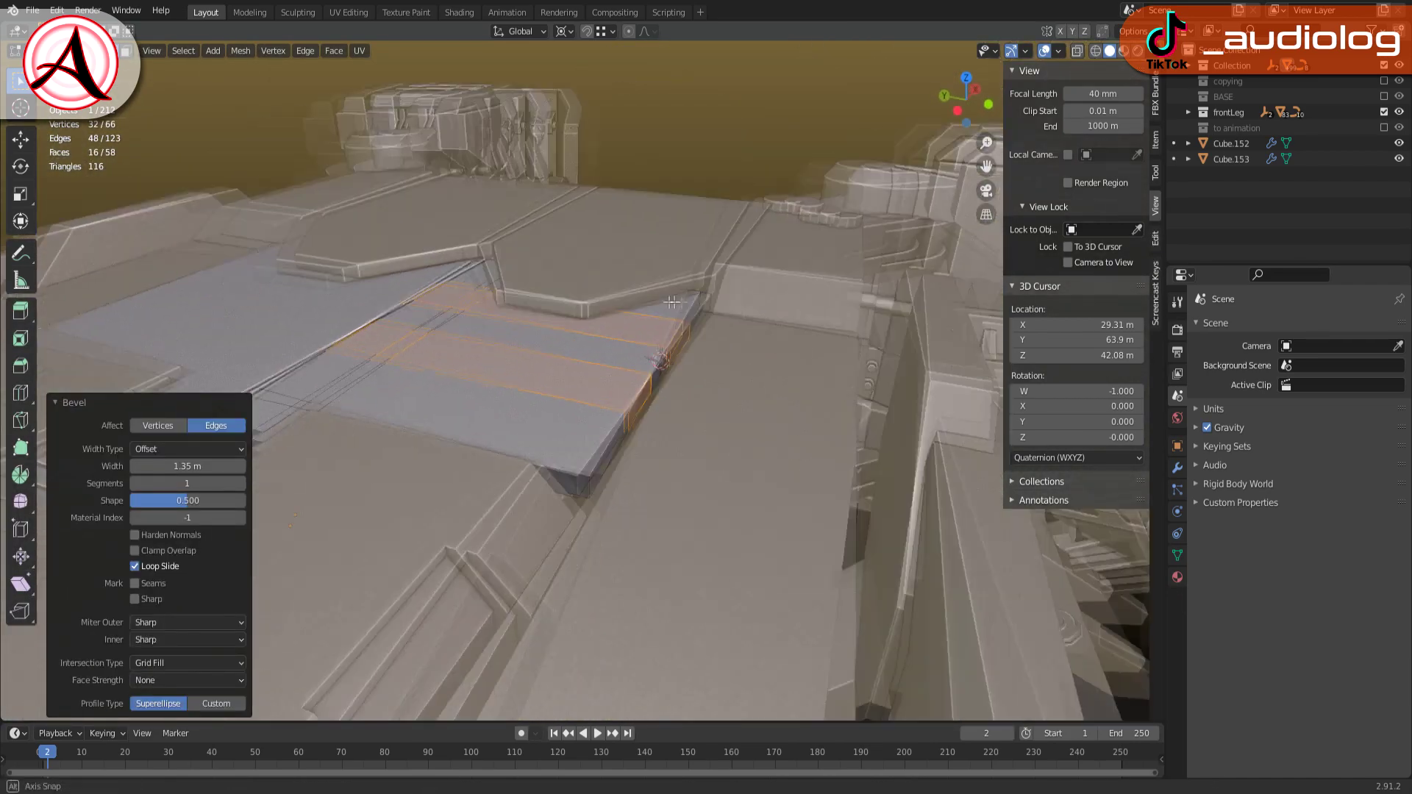
pyautogui.hotkey('ctrl', 'Tab')
pyautogui.click(686, 450)
pyautogui.moveTo(769, 417); pyautogui.dragTo(743, 442, button='middle')
pyautogui.hotkey('alt', 'z')
pyautogui.press('e')
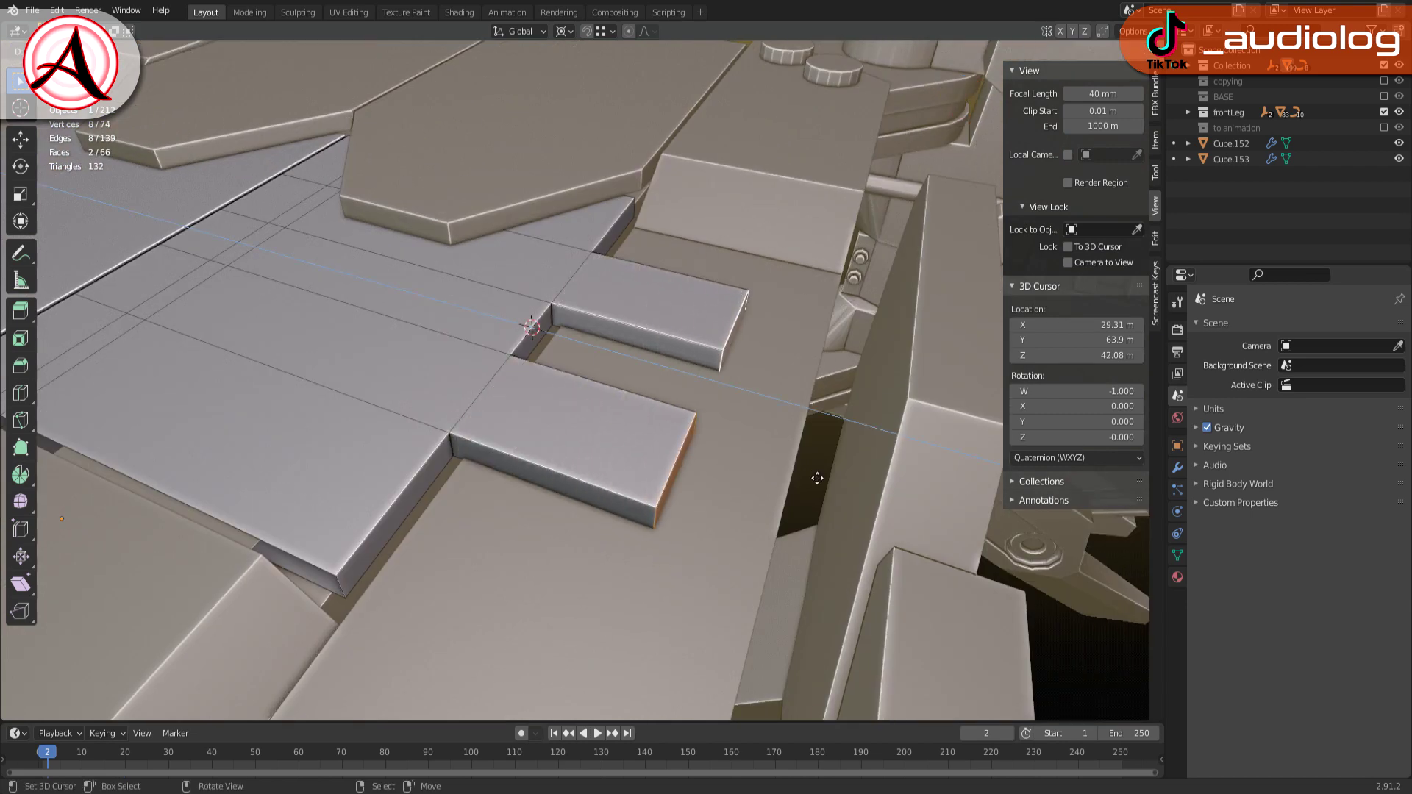
pyautogui.click(733, 469)
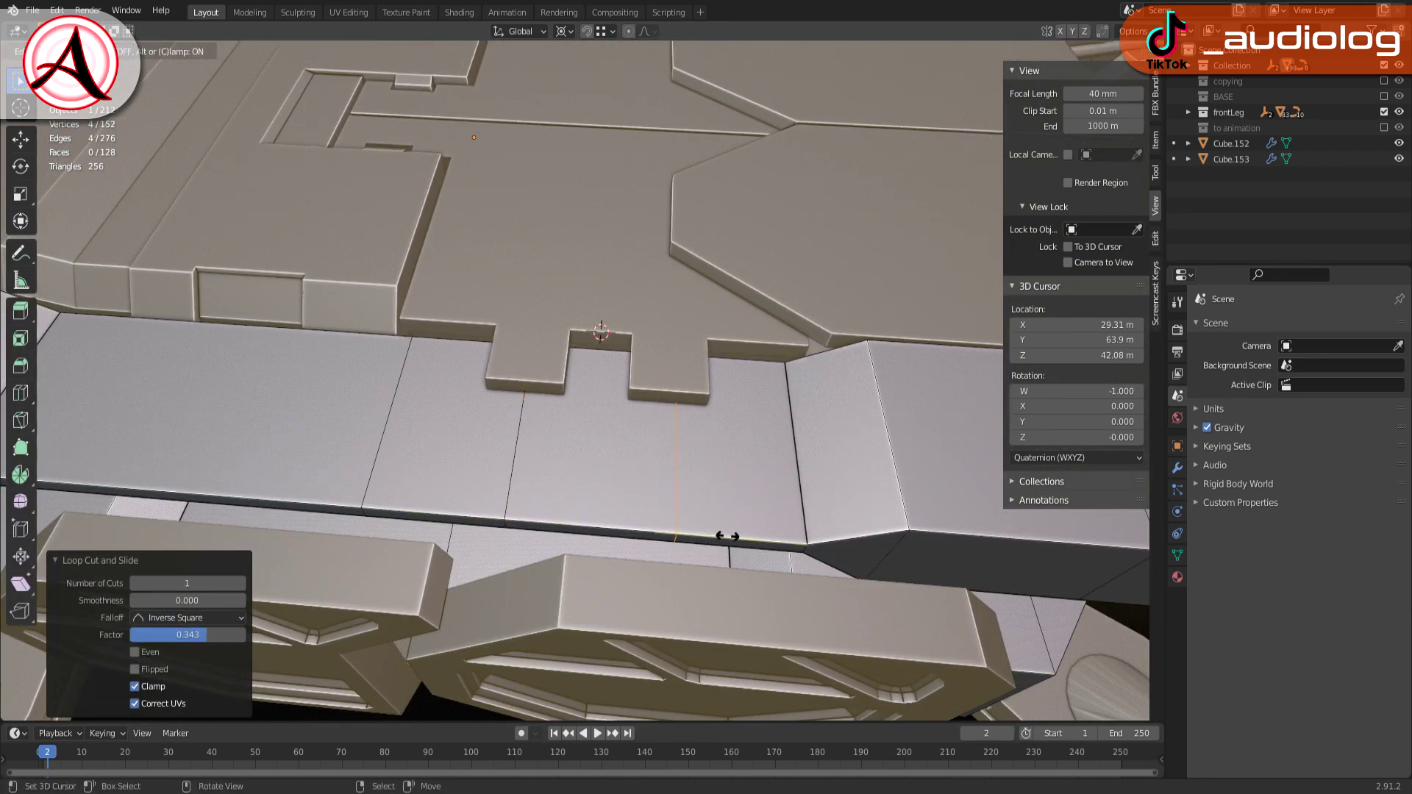
pyautogui.click(863, 458)
# Knife-cut across the hull strip and delete six faces to open a slot
pyautogui.moveTo(863, 458)
pyautogui.mouseDown(button='middle')
pyautogui.moveTo(552, 432)
pyautogui.moveTo(549, 391)
pyautogui.mouseUp(button='middle')
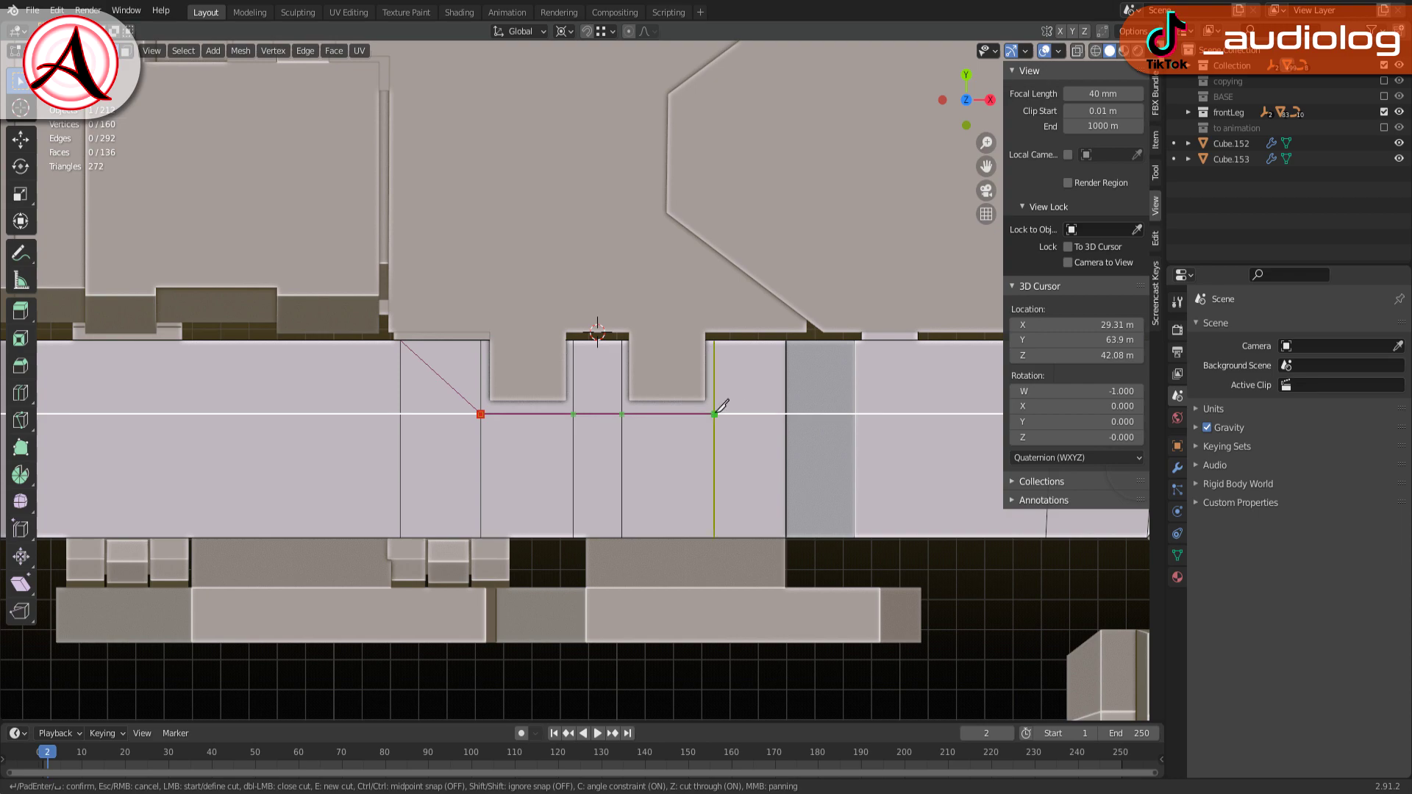
pyautogui.press('Return')
pyautogui.moveTo(787, 338)
pyautogui.mouseDown(button='middle')
pyautogui.moveTo(693, 448)
pyautogui.moveTo(577, 433)
pyautogui.moveTo(551, 385)
pyautogui.mouseUp(button='middle')
pyautogui.keyDown('ctrl'); pyautogui.click(577, 434); pyautogui.keyUp('ctrl')
pyautogui.press('x')
pyautogui.click(558, 487)
pyautogui.moveTo(558, 487)
pyautogui.mouseDown(button='middle')
pyautogui.moveTo(616, 467)
pyautogui.moveTo(687, 400)
pyautogui.mouseUp(button='middle')
# Lower the hinge tab about 2.87 m into the slot
pyautogui.click(687, 400)
pyautogui.press('g')
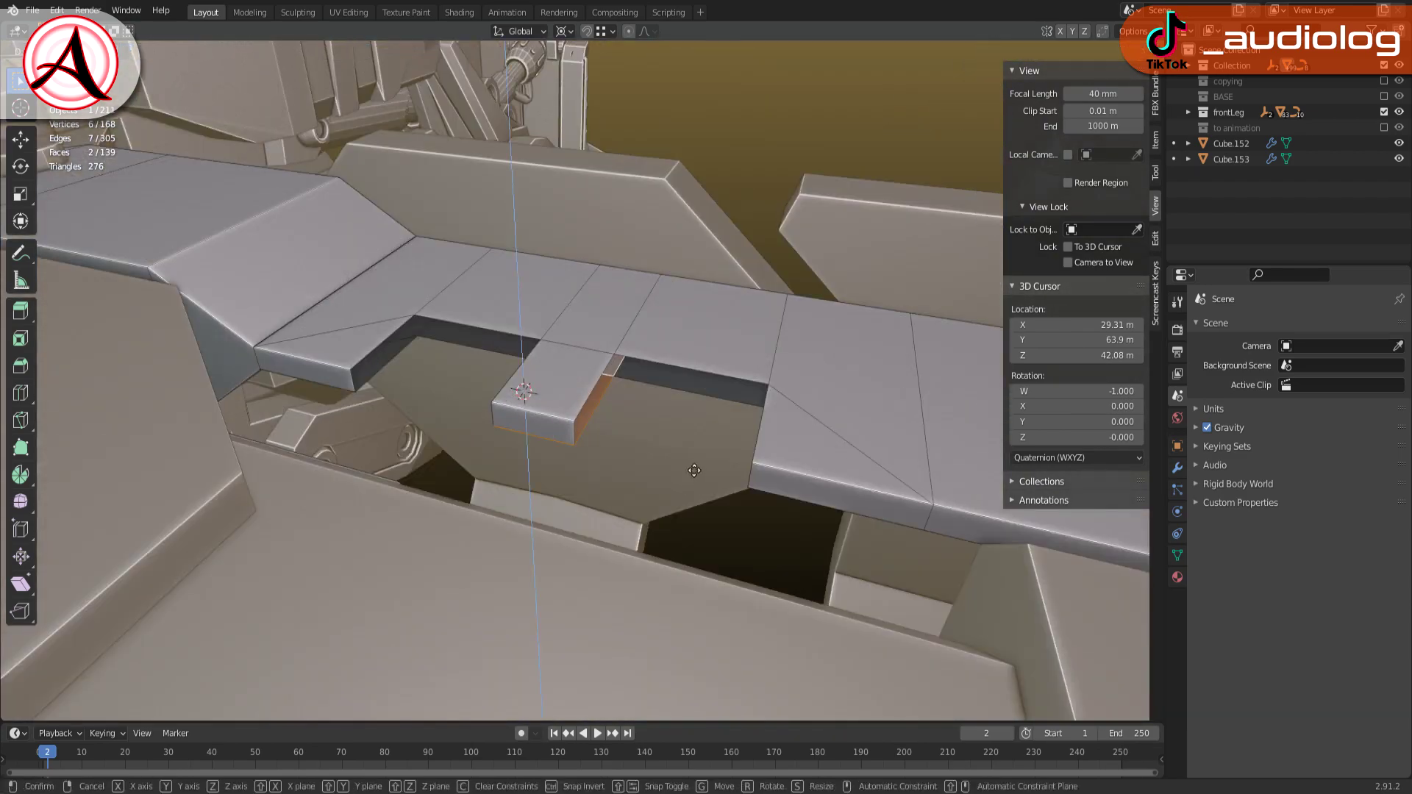
pyautogui.click(666, 602)
pyautogui.moveTo(666, 602)
pyautogui.mouseDown(button='middle')
pyautogui.moveTo(742, 464)
pyautogui.moveTo(712, 383)
pyautogui.mouseUp(button='middle')
pyautogui.click(450, 550)
pyautogui.moveTo(449, 550)
pyautogui.mouseDown(button='middle')
pyautogui.moveTo(537, 407)
pyautogui.moveTo(370, 444)
pyautogui.moveTo(442, 449)
pyautogui.moveTo(502, 412)
pyautogui.mouseUp(button='middle')
pyautogui.scroll(5, 371, 443)
# Delete the leftover faces and fill the gaps with new faces
pyautogui.press('x')
pyautogui.click(441, 482)
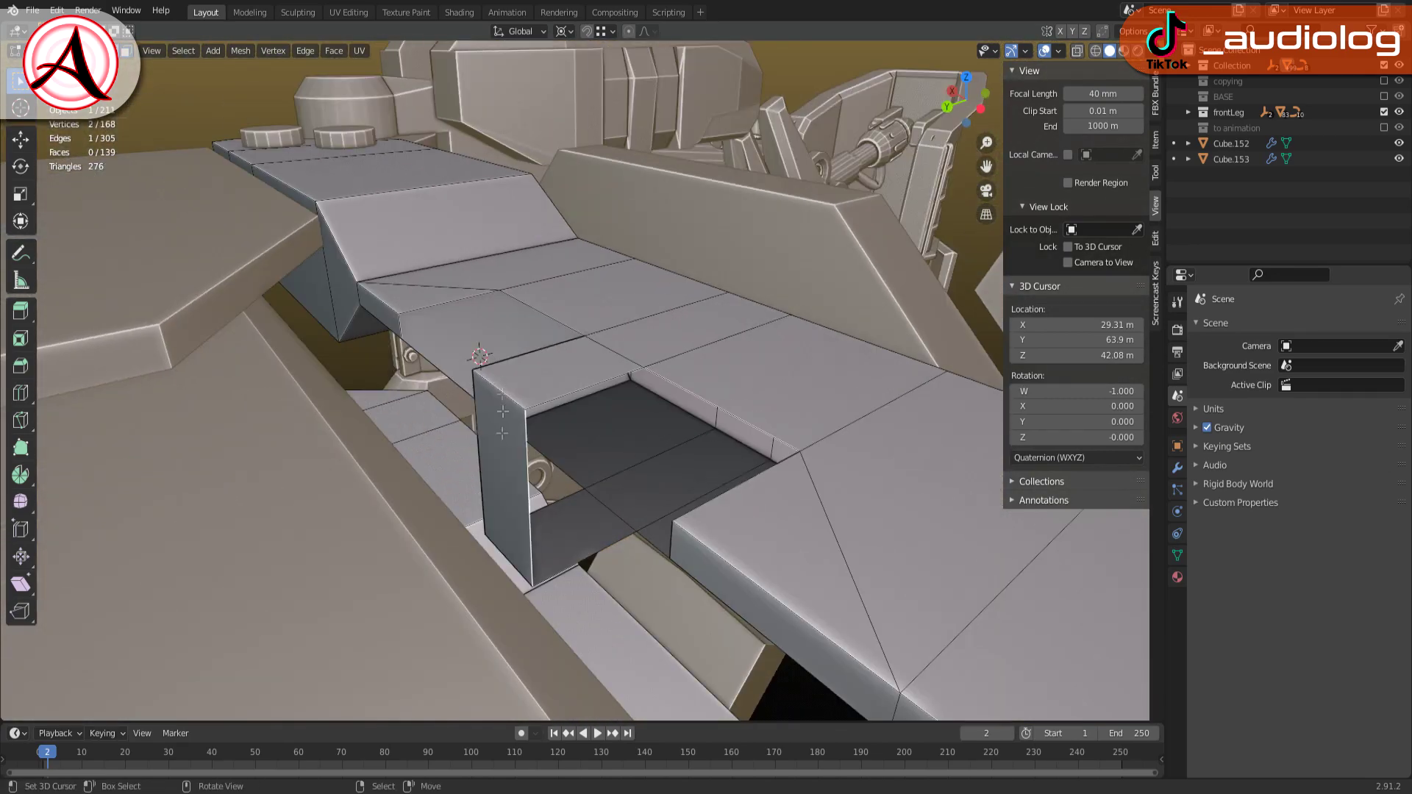
pyautogui.press('f')
pyautogui.moveTo(511, 489)
pyautogui.mouseDown(button='middle')
pyautogui.moveTo(576, 518)
pyautogui.moveTo(800, 454)
pyautogui.mouseUp(button='middle')
pyautogui.press('f')
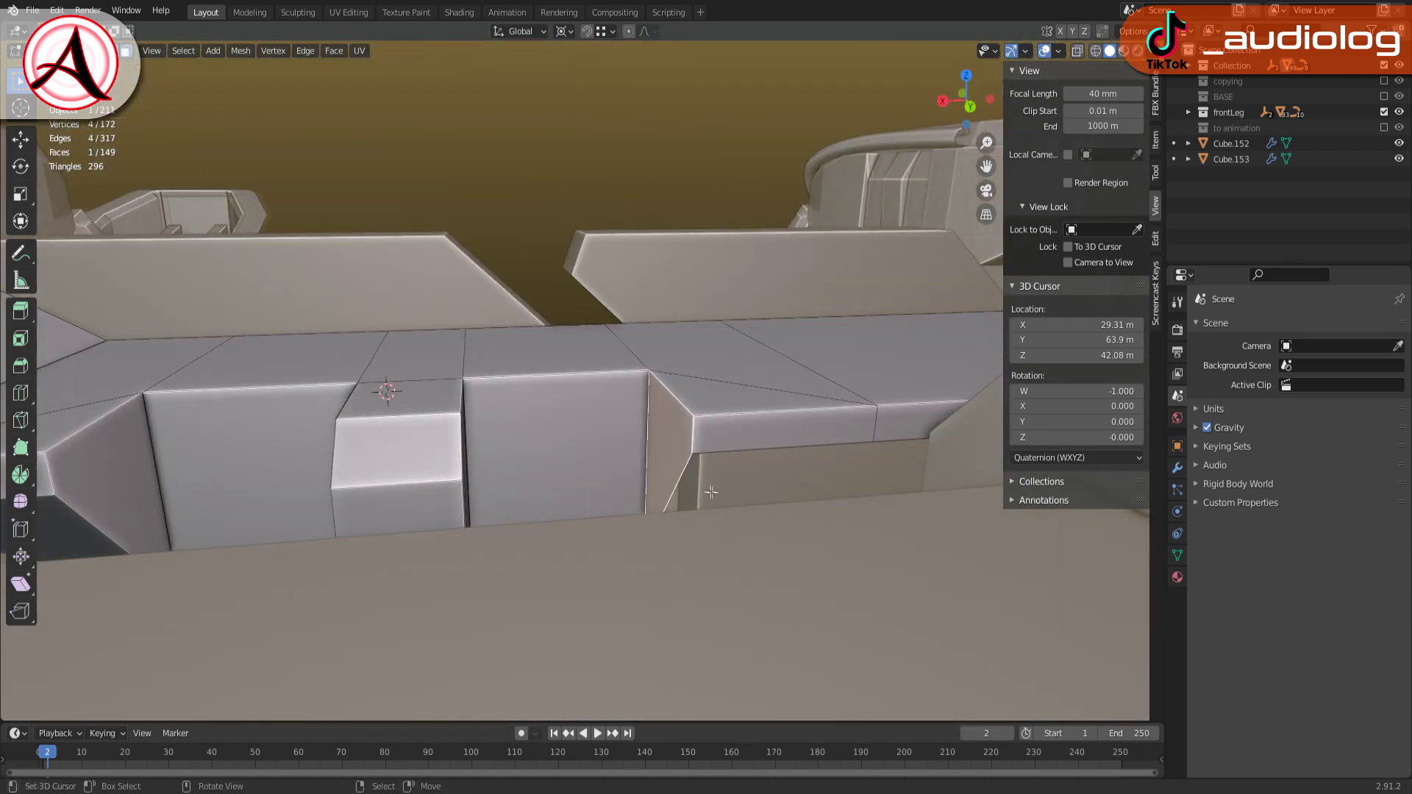
pyautogui.moveTo(800, 453)
pyautogui.mouseDown(button='middle')
pyautogui.moveTo(587, 399)
pyautogui.moveTo(609, 462)
pyautogui.moveTo(422, 352)
pyautogui.mouseUp(button='middle')
# In vertex mode, select the block's corner vertices, then return to Object Mode
pyautogui.hotkey('ctrl', 'Tab')
pyautogui.click(609, 459)
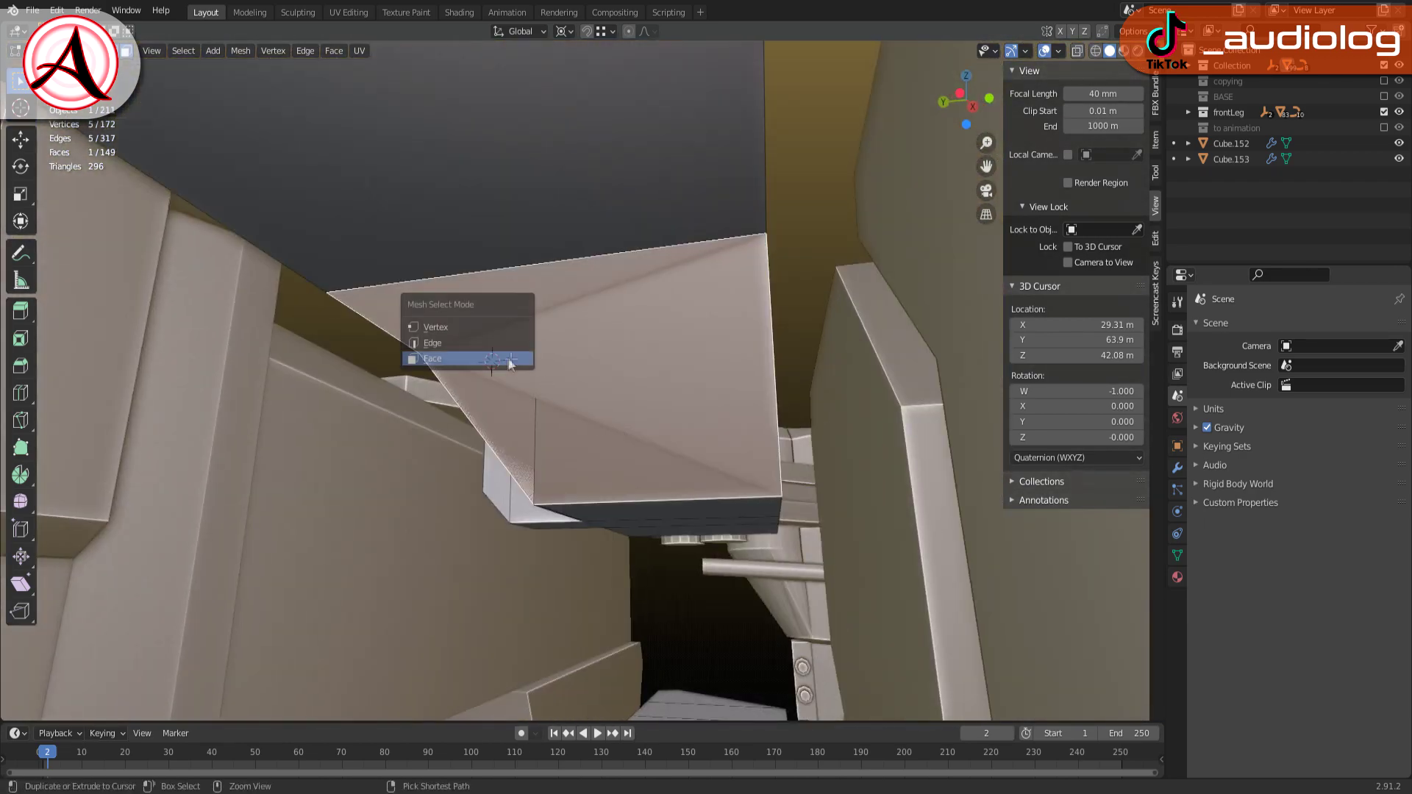
pyautogui.click(421, 352)
pyautogui.keyDown('shift'); pyautogui.click(779, 496); pyautogui.keyUp('shift')
pyautogui.moveTo(779, 496); pyautogui.dragTo(648, 478, button='middle')
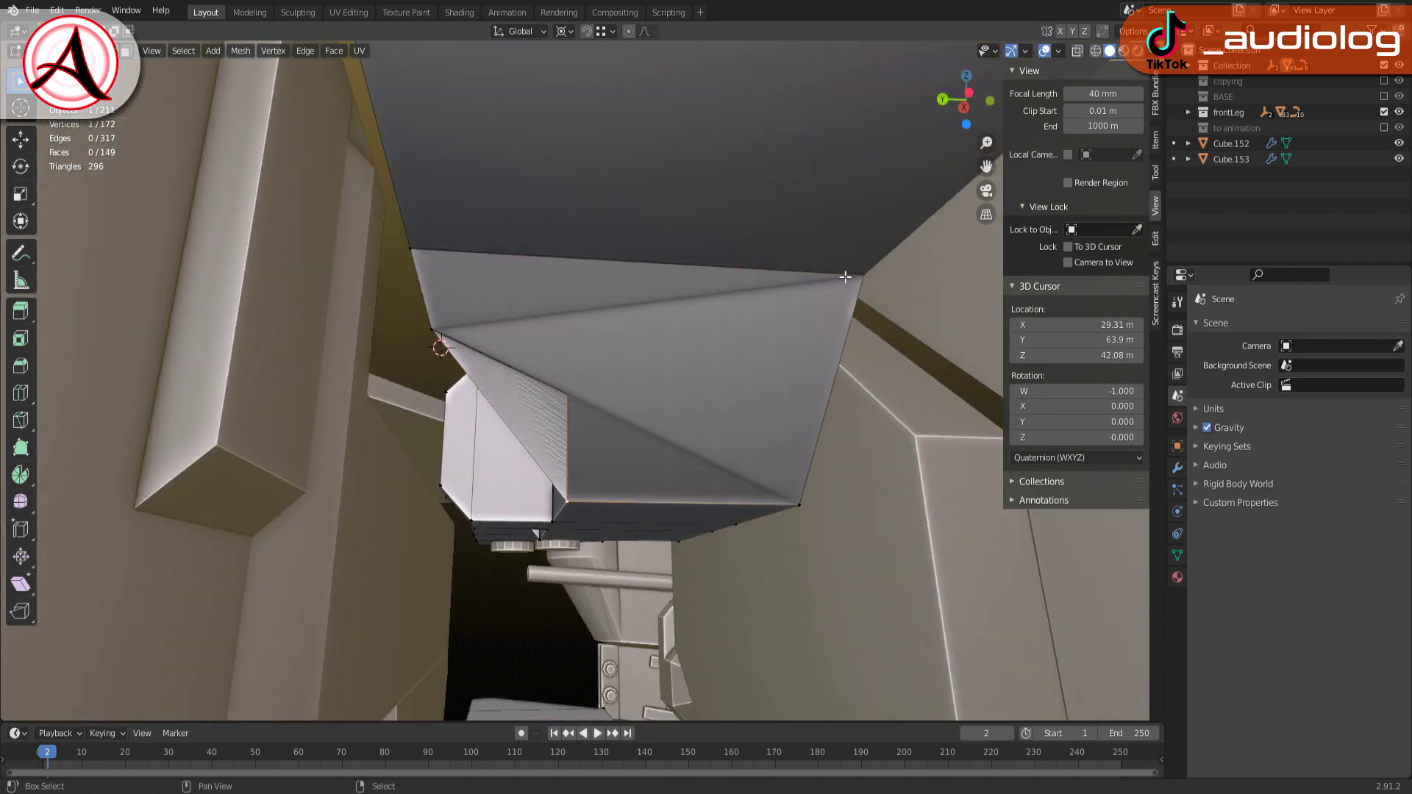
pyautogui.moveTo(844, 277); pyautogui.dragTo(617, 426, button='middle')
pyautogui.press('Tab')
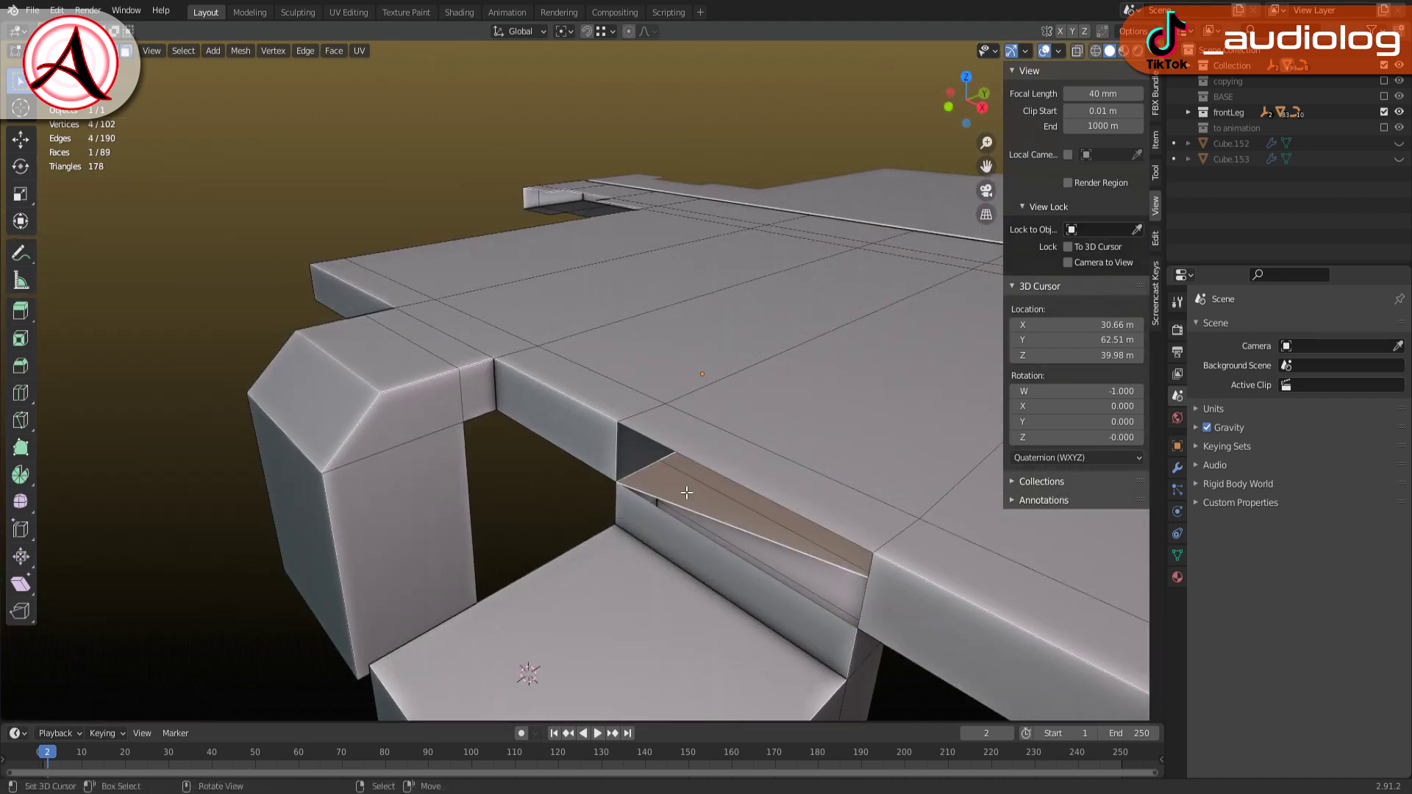
# Run a merge of the overlapping vertices
pyautogui.press('Return')
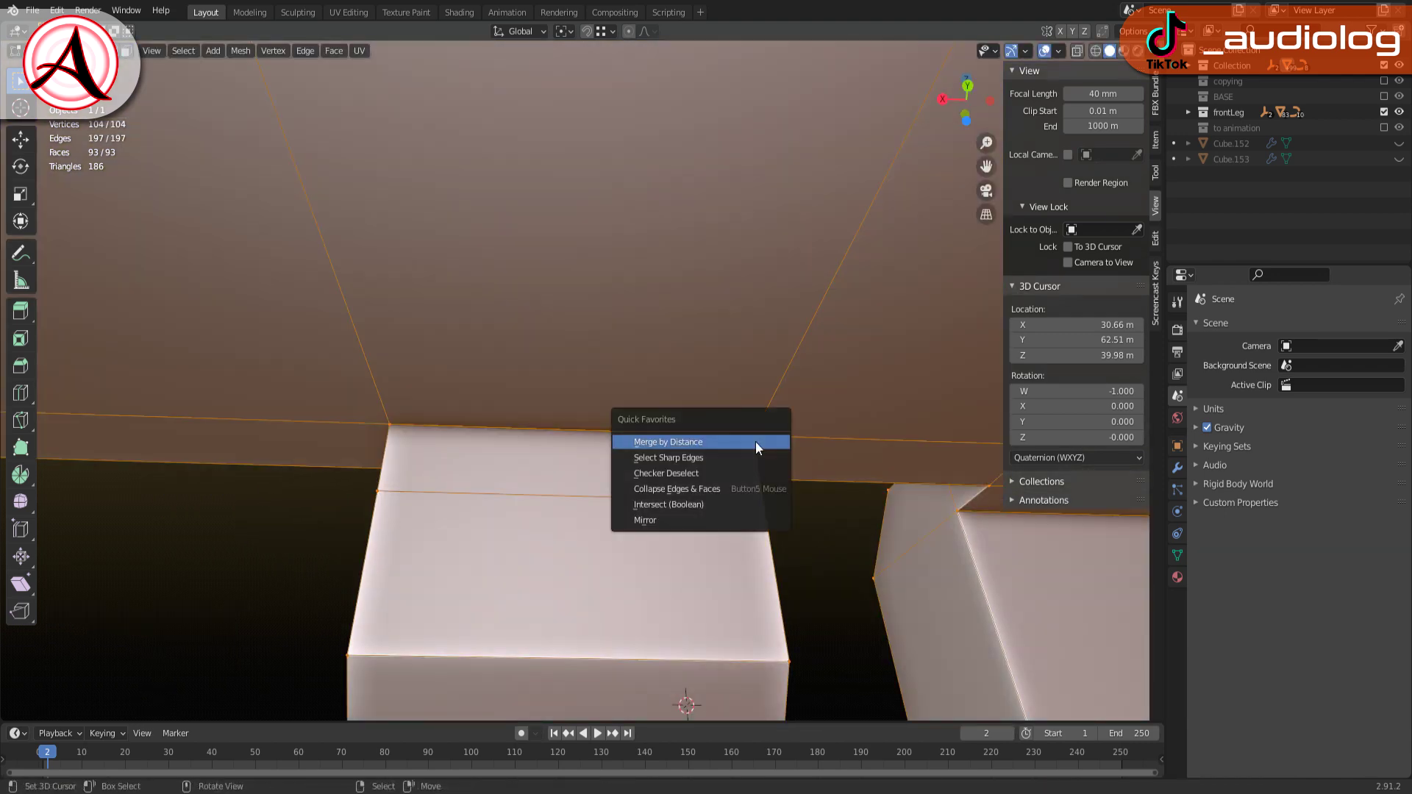
pyautogui.click(755, 441)
pyautogui.scroll(-5, 756, 441)
pyautogui.scroll(2, 668, 460)
pyautogui.scroll(2, 647, 456)
pyautogui.scroll(1, 589, 449)
# Select the face loop around the leg top and scale it
pyautogui.keyDown('alt'); pyautogui.click(588, 449); pyautogui.keyUp('alt')
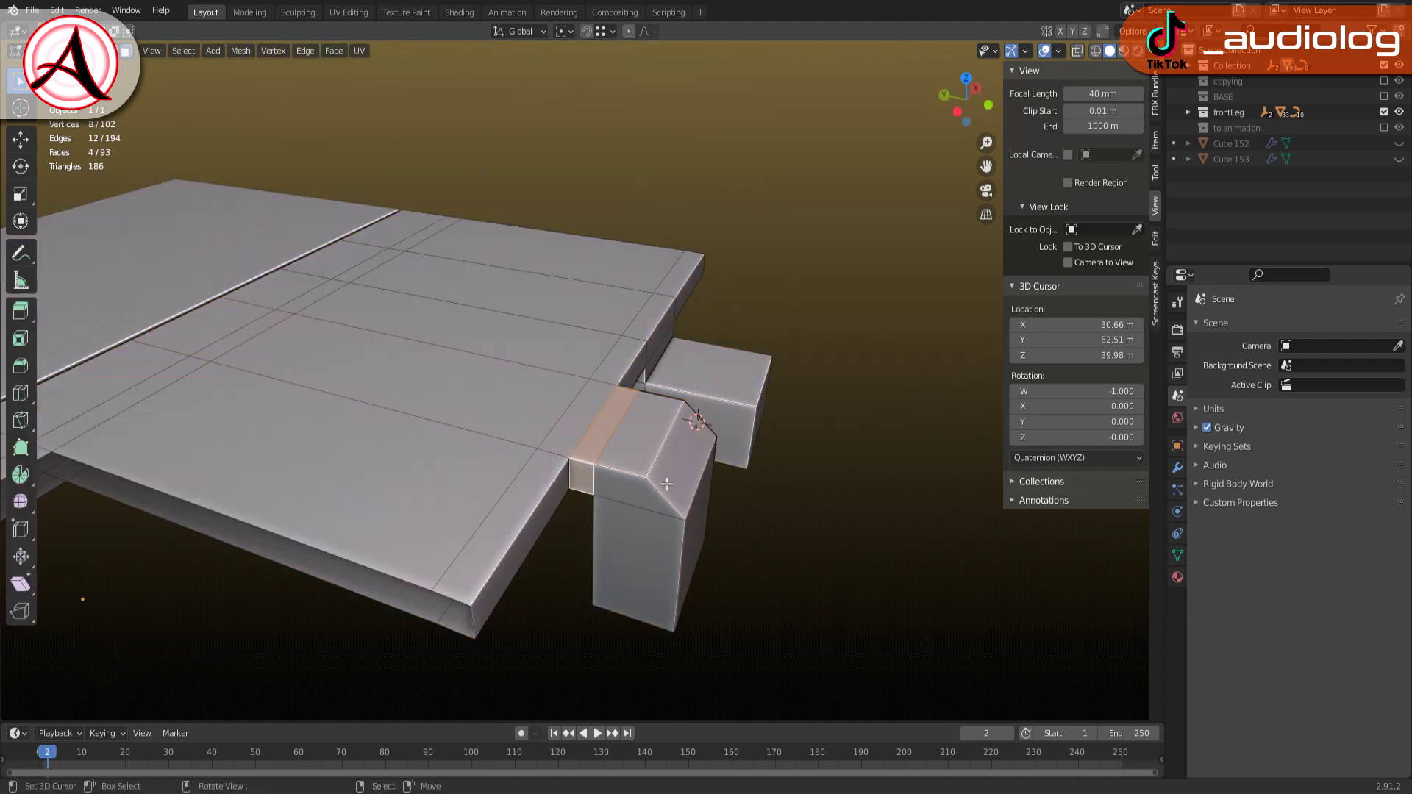
pyautogui.press('KP_7')
pyautogui.moveTo(519, 491); pyautogui.dragTo(659, 454, button='middle')
pyautogui.press('s')
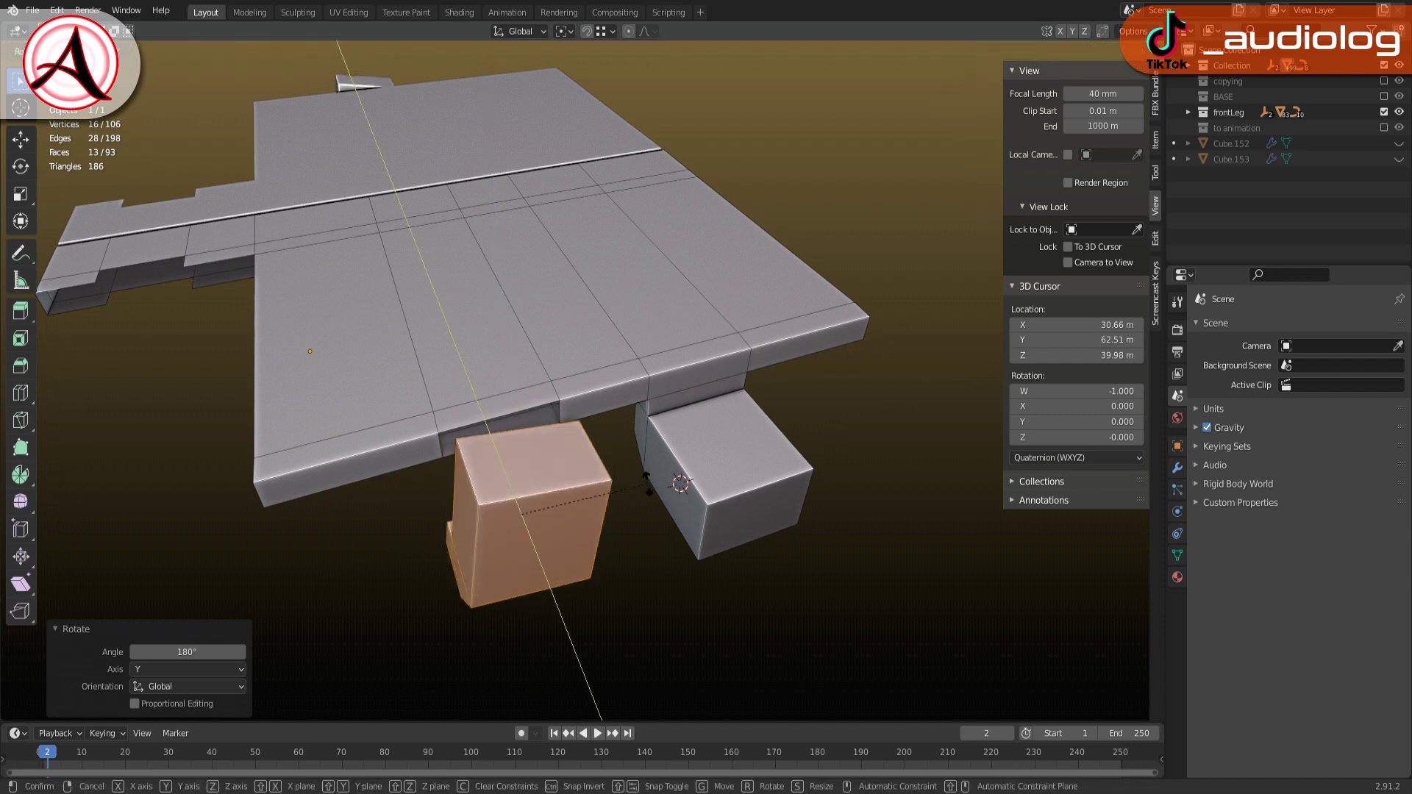
pyautogui.moveTo(648, 483); pyautogui.dragTo(632, 441, button='middle')
pyautogui.scroll(3, 632, 441)
# Select the linked box piece and nudge a corner vertex along X into the slot
pyautogui.press('x')
pyautogui.click(588, 434)
pyautogui.press('l')
pyautogui.moveTo(551, 468)
pyautogui.mouseDown(button='middle')
pyautogui.moveTo(572, 404)
pyautogui.moveTo(570, 505)
pyautogui.mouseUp(button='middle')
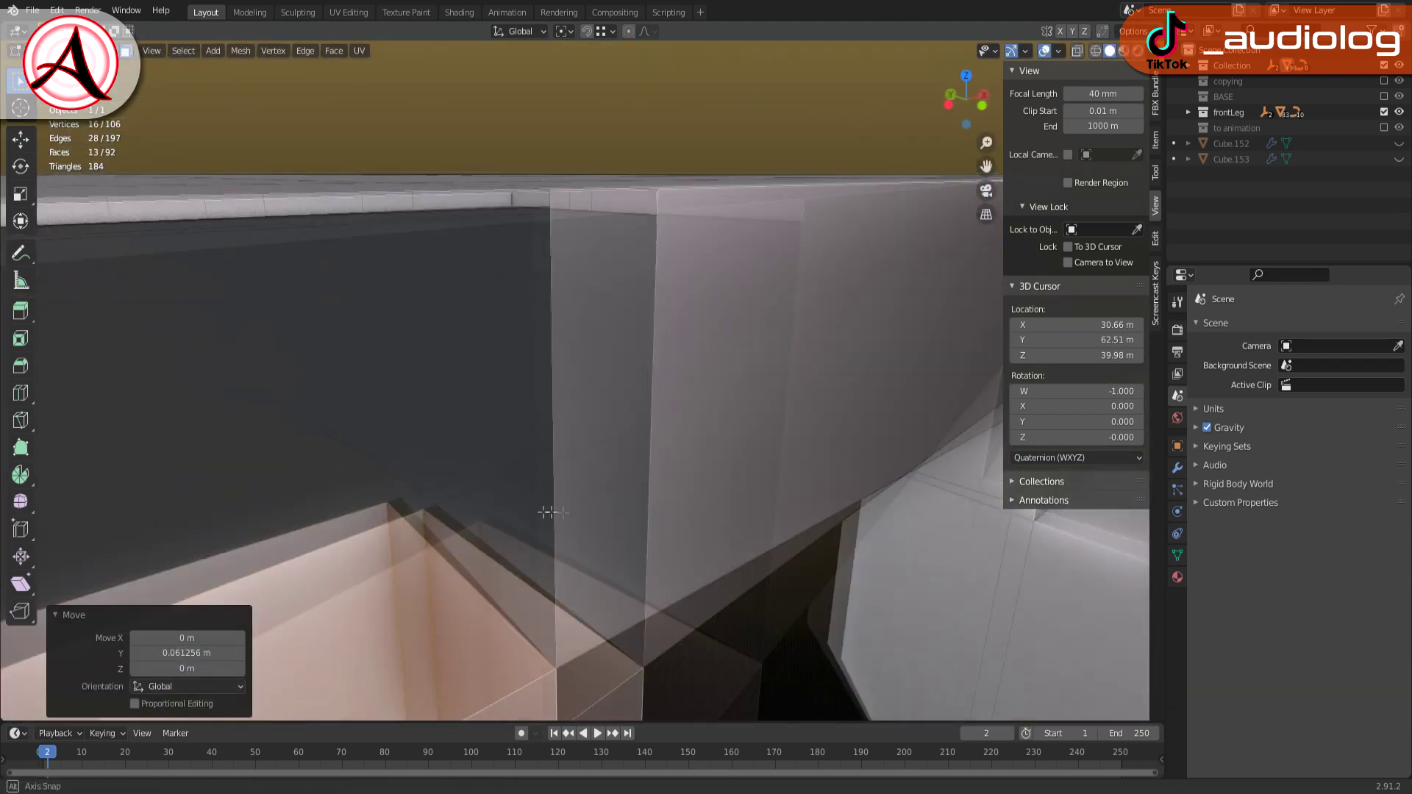
pyautogui.click(567, 457)
pyautogui.press('g')
pyautogui.press('x')
pyautogui.moveTo(567, 457); pyautogui.dragTo(395, 528, button='middle')
pyautogui.scroll(4, 395, 528)
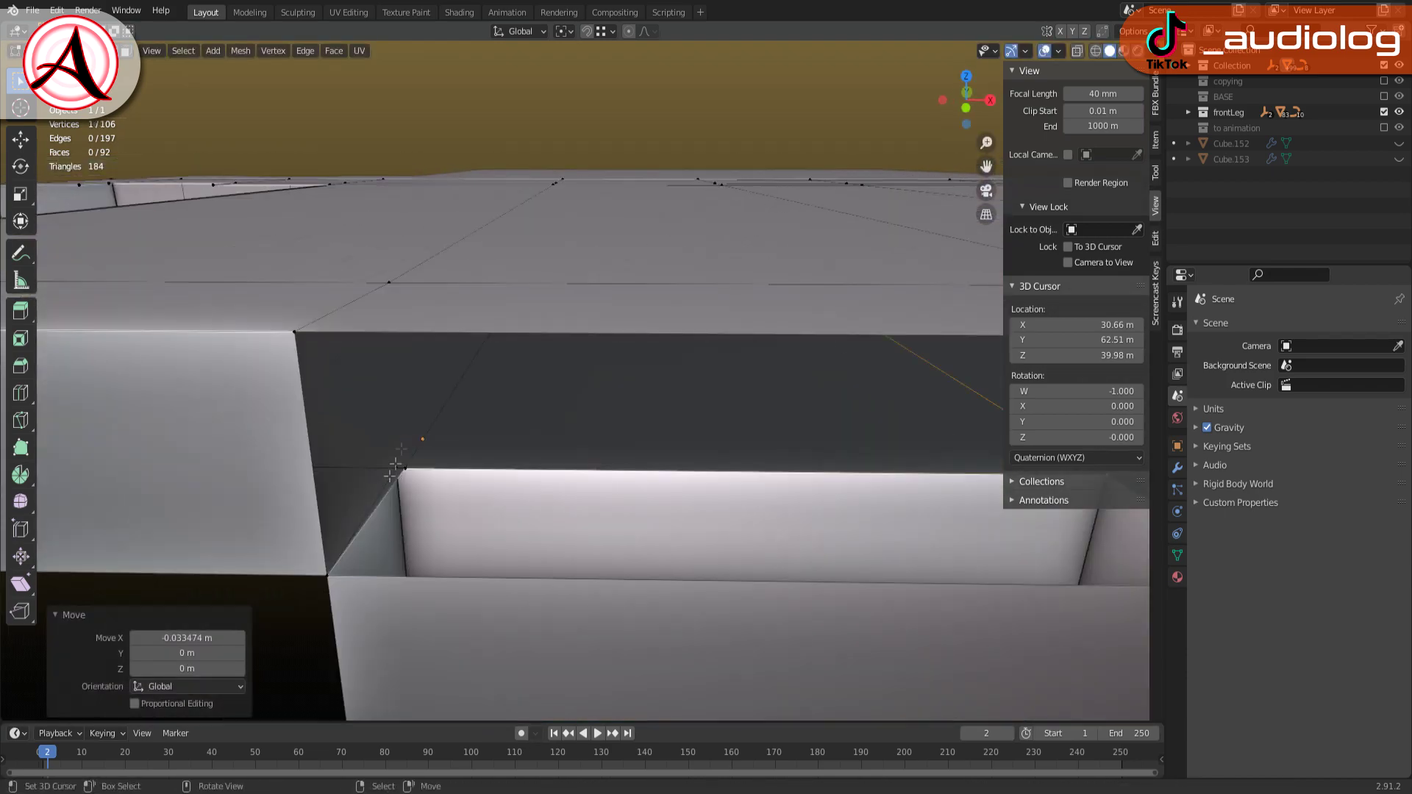
pyautogui.click(394, 466)
pyautogui.scroll(-4, 560, 448)
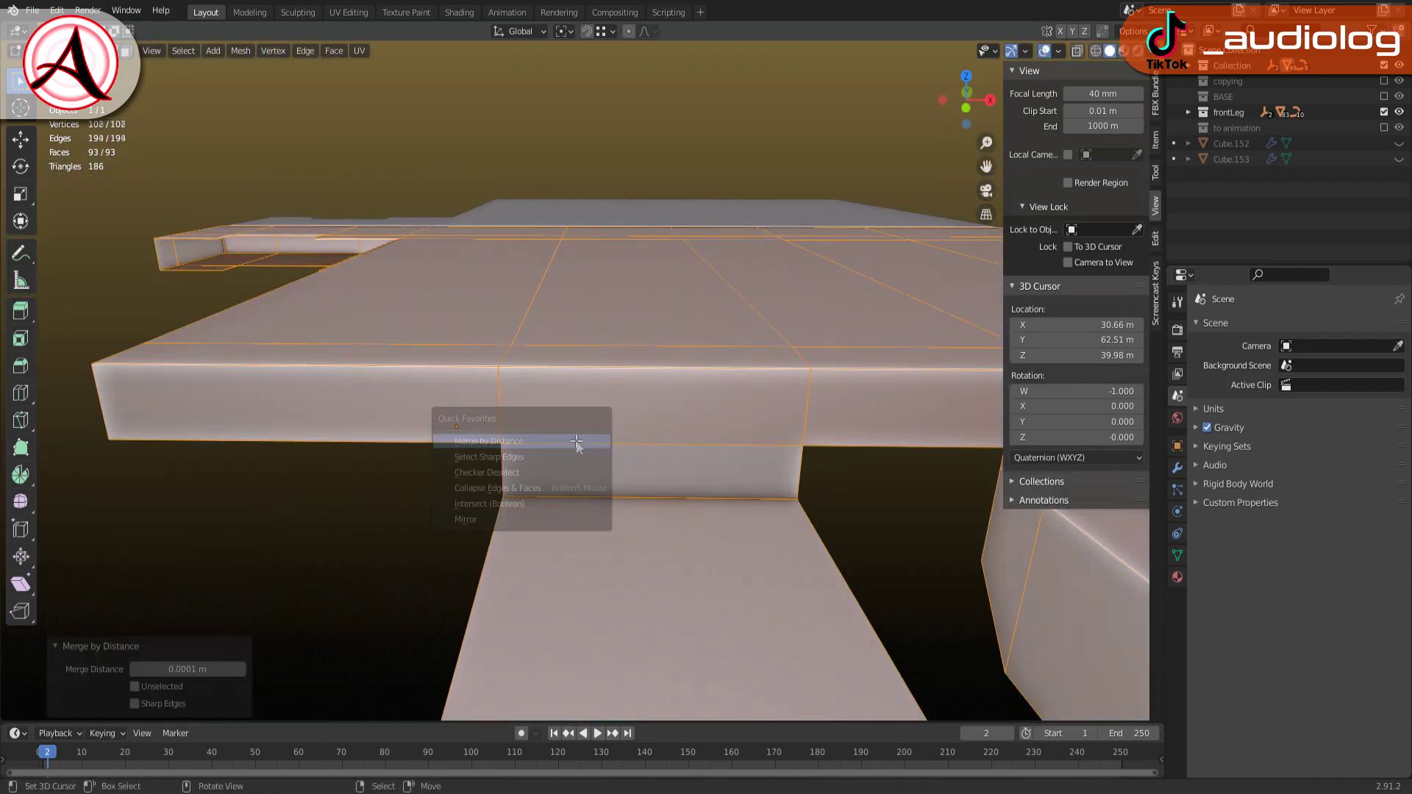
# Merge by Distance to remove 4 duplicate vertices, then exit Edit Mode and local view
pyautogui.click(576, 439)
pyautogui.scroll(-5, 575, 439)
pyautogui.press('Tab')
pyautogui.press('KP_Divide')
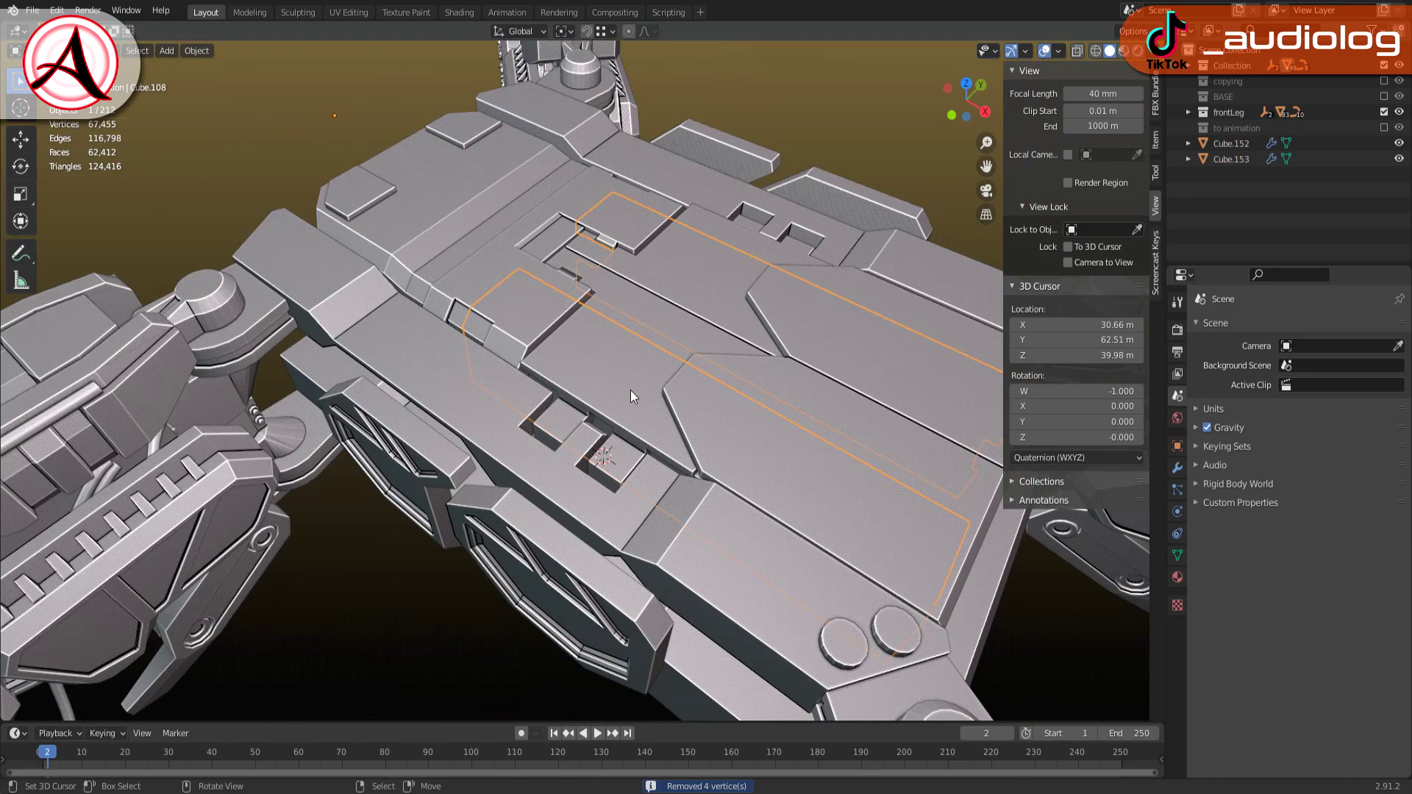
pyautogui.scroll(-3, 630, 395)
pyautogui.scroll(-3, 630, 395)
# Shift the selected part along the X axis
pyautogui.press('g')
pyautogui.press('x')
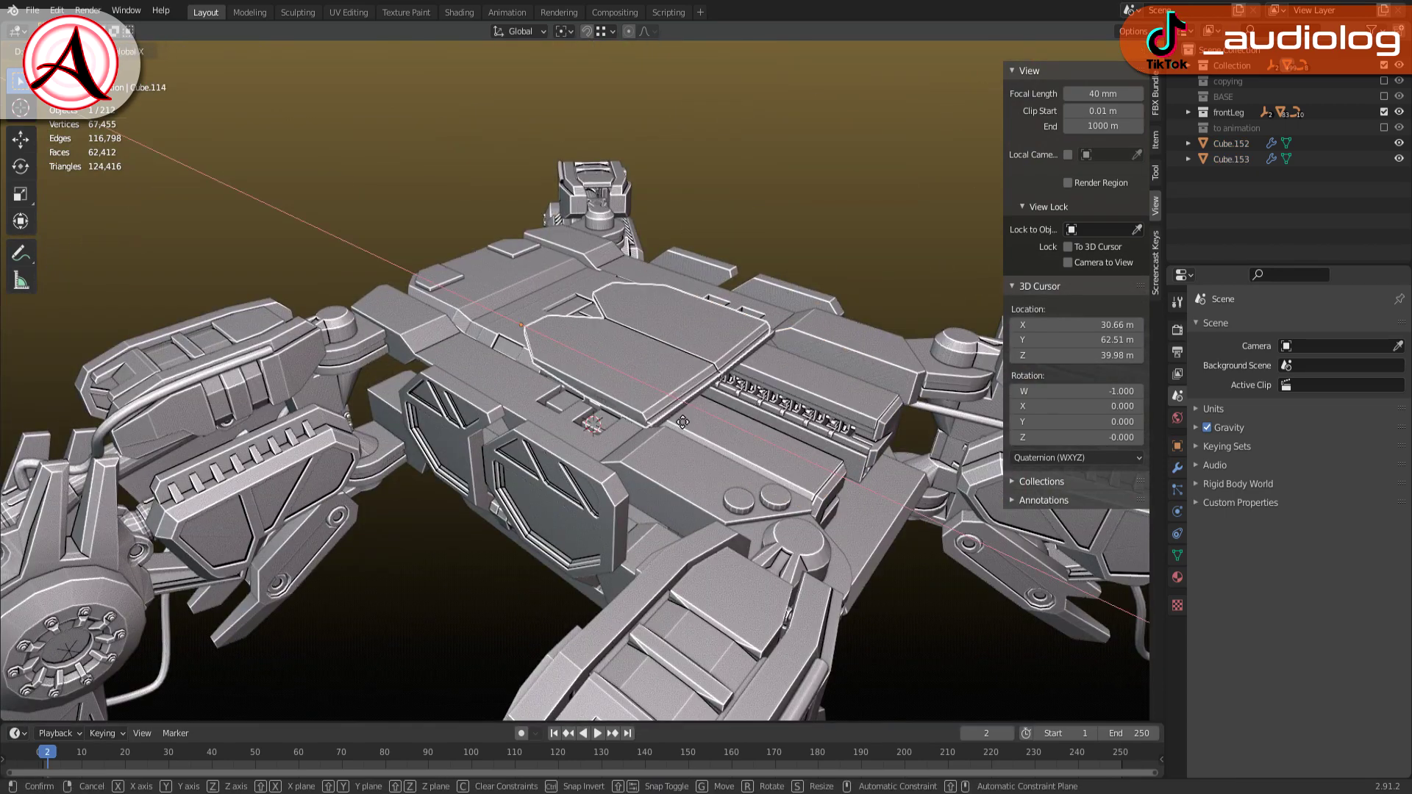
pyautogui.click(682, 421)
pyautogui.moveTo(655, 425); pyautogui.dragTo(628, 153, button='middle')
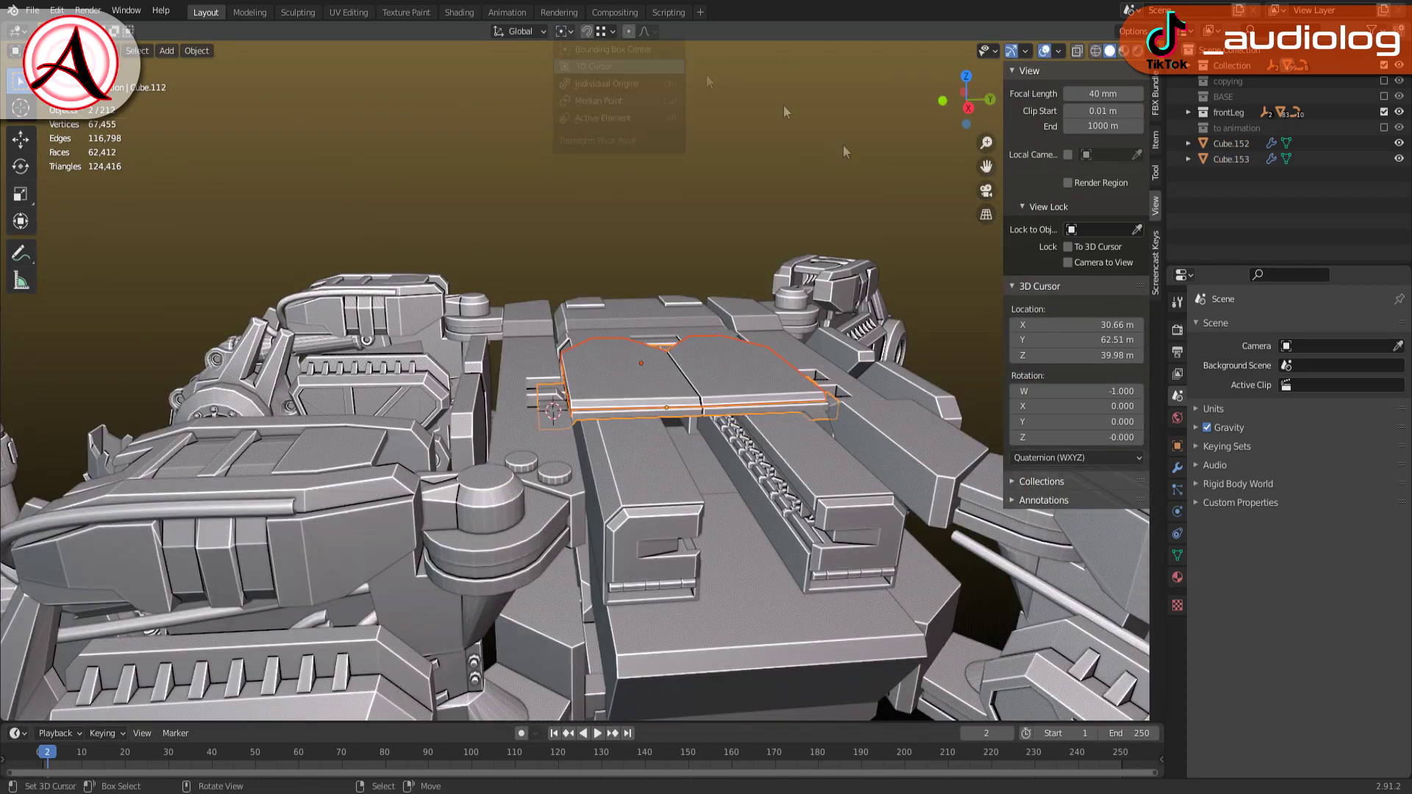
# Test-rotate the door leaf open on its hinge, then cancel back shut
pyautogui.press('Tab')
pyautogui.press('r')
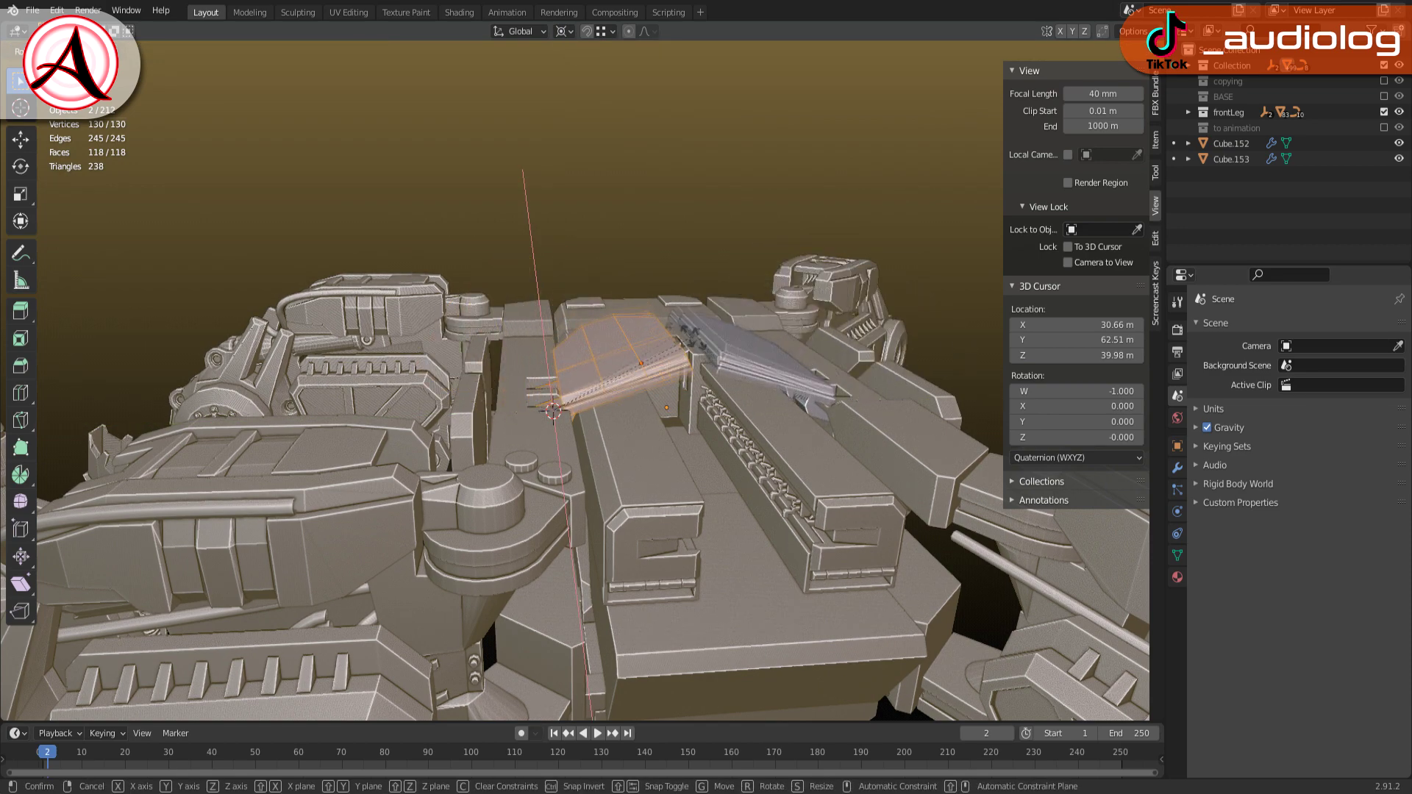
pyautogui.click(553, 321)
pyautogui.moveTo(553, 321); pyautogui.dragTo(625, 382, button='middle')
pyautogui.press('r')
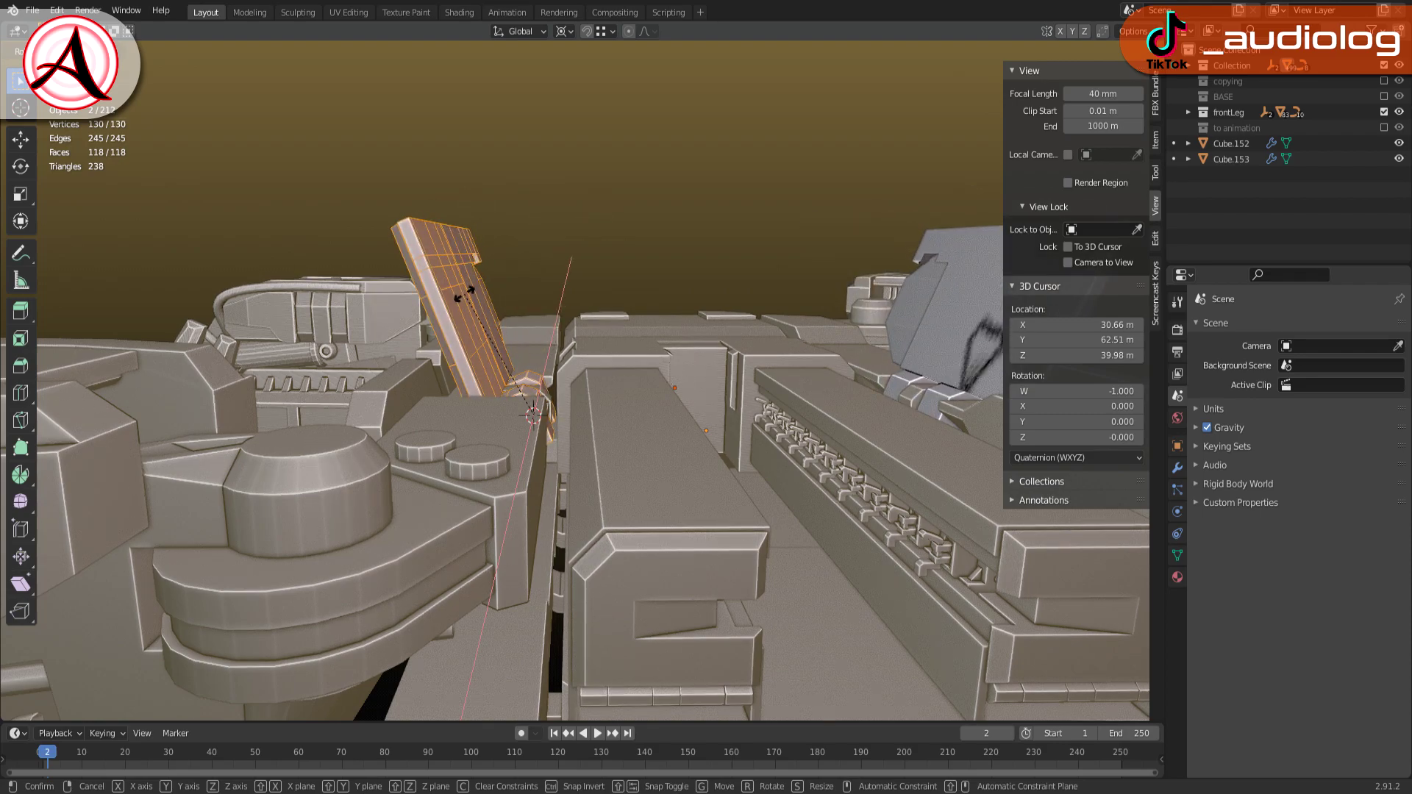
pyautogui.press('Tab')
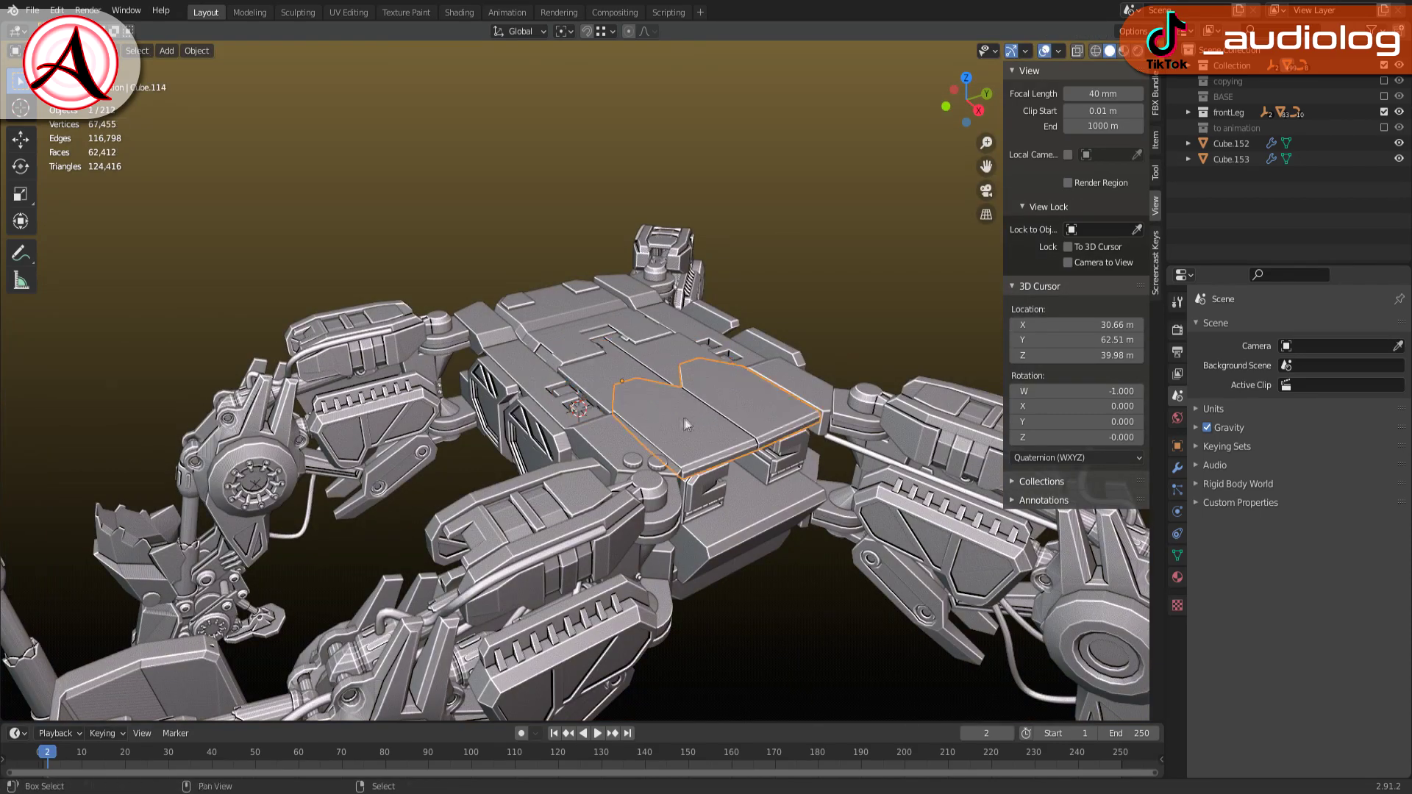
# Check the side mechanism part in Edit Mode, then save mech.blend
pyautogui.moveTo(515, 441)
pyautogui.mouseDown(button='middle')
pyautogui.moveTo(479, 448)
pyautogui.moveTo(513, 447)
pyautogui.mouseUp(button='middle')
pyautogui.scroll(5, 513, 447)
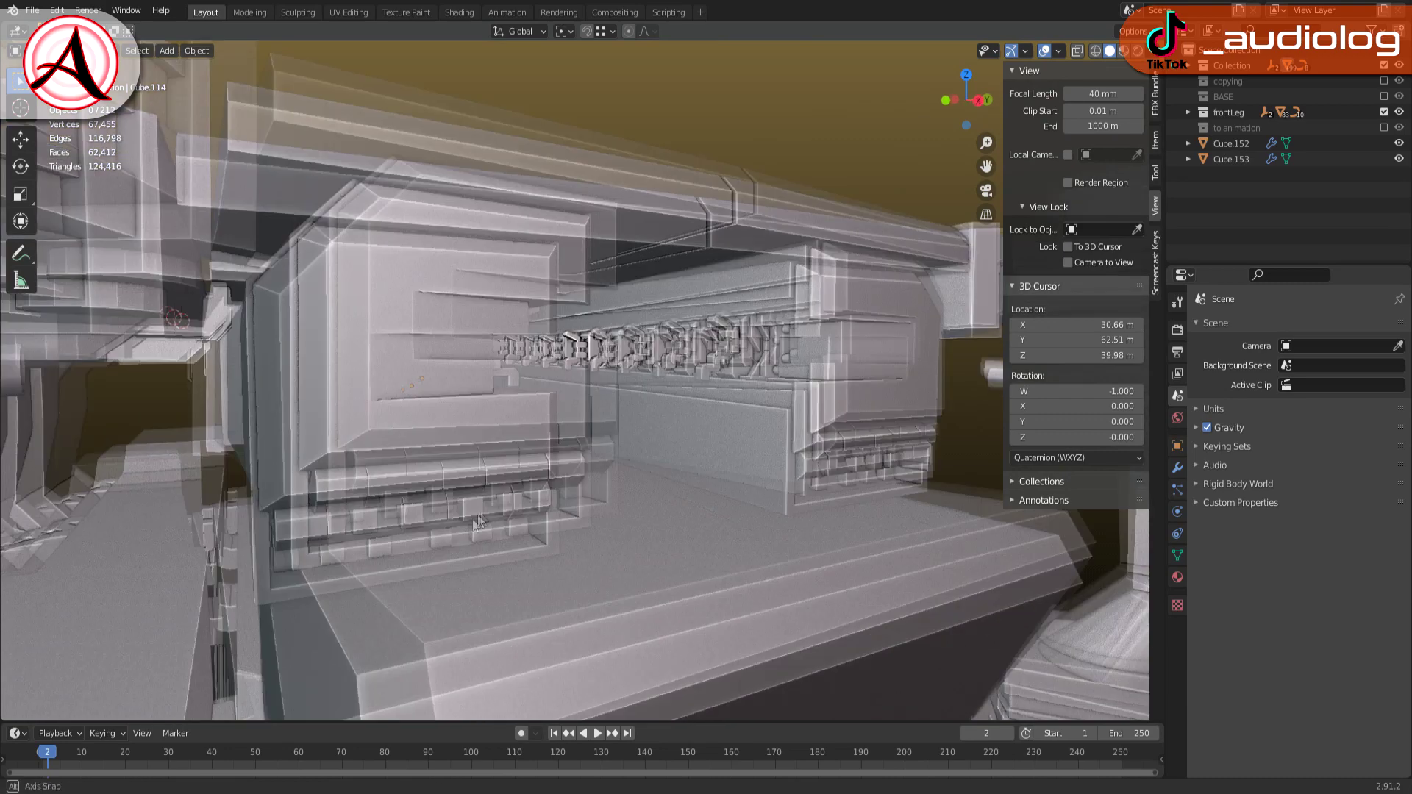
pyautogui.click(579, 470)
pyautogui.press('Escape')
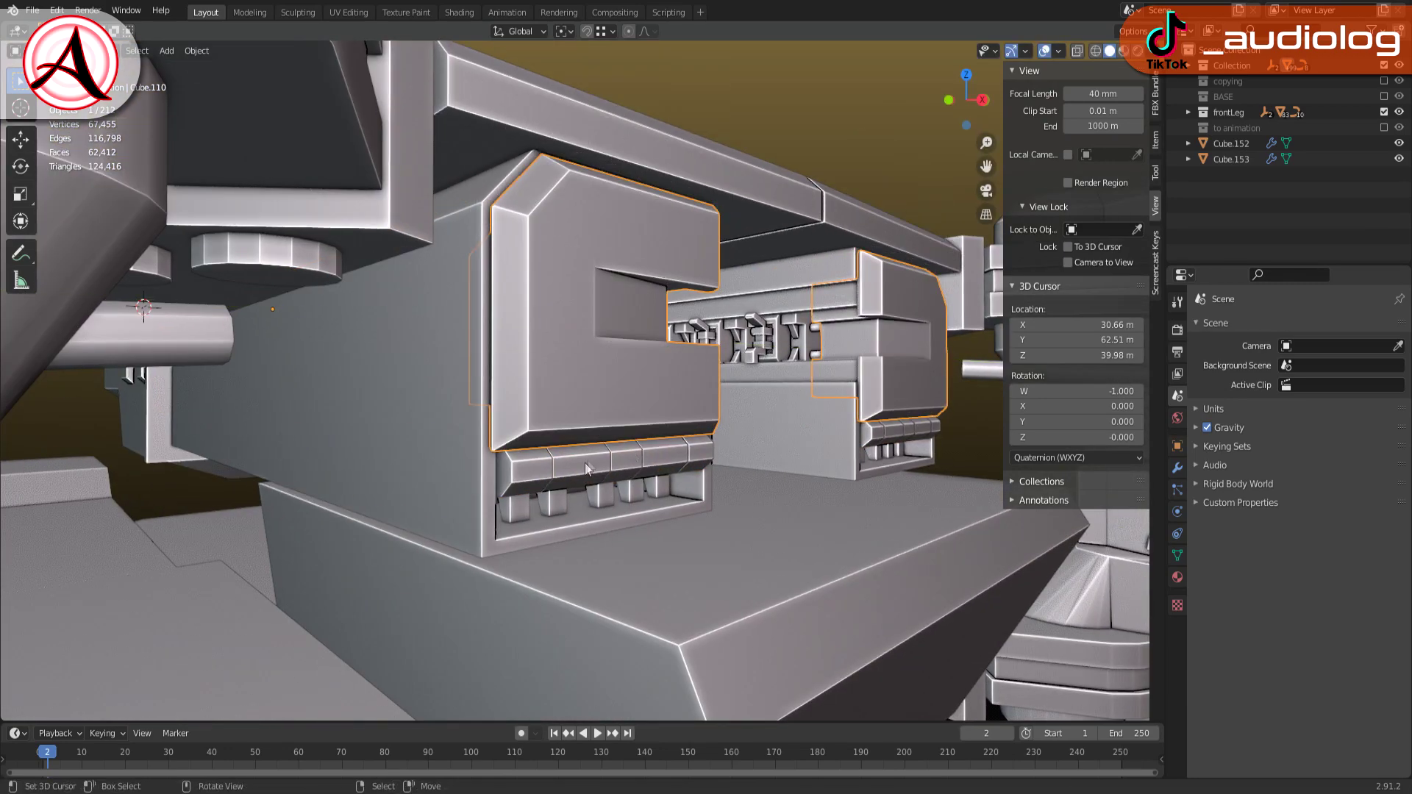
pyautogui.scroll(-4, 597, 493)
pyautogui.press('Tab')
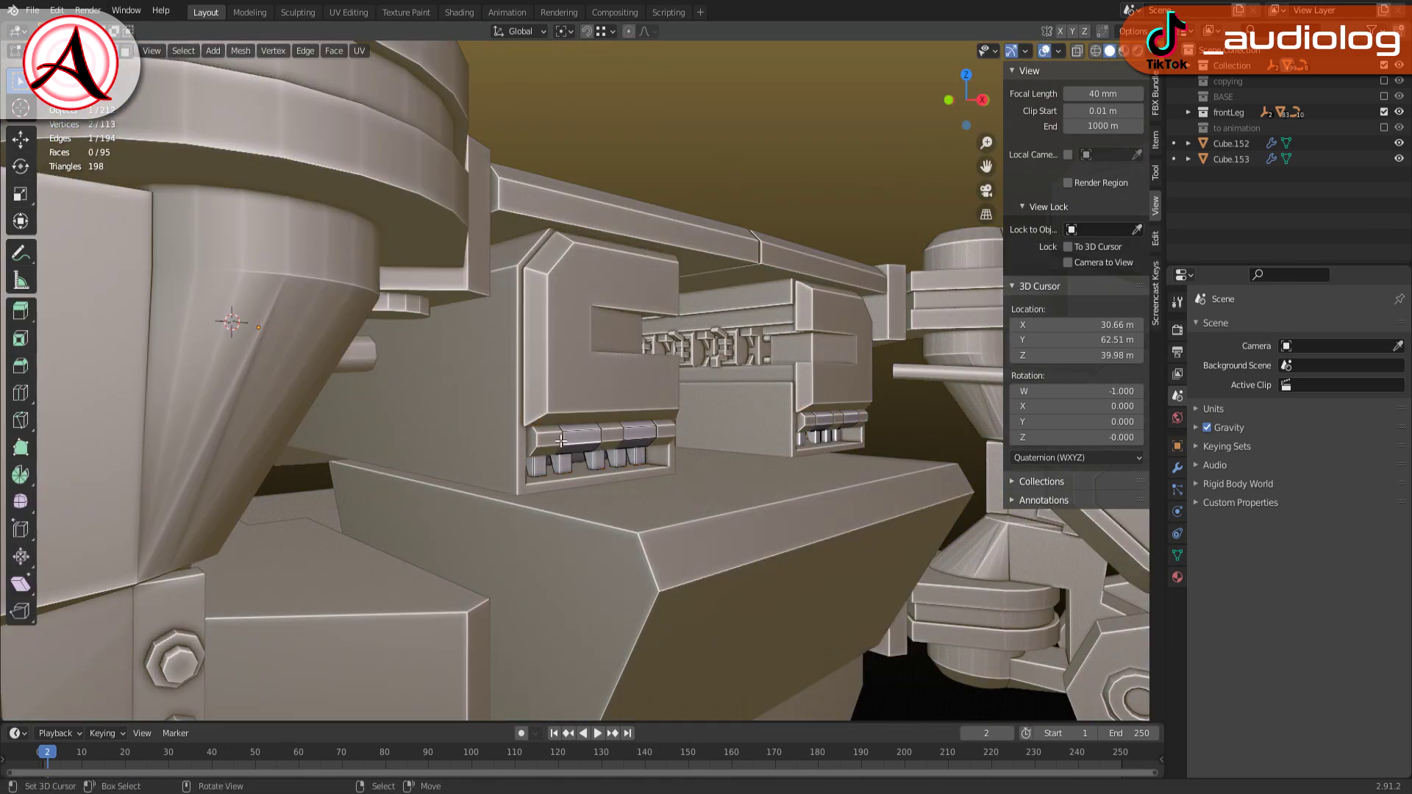
pyautogui.press('Tab')
pyautogui.scroll(-3, 565, 441)
pyautogui.moveTo(565, 441)
pyautogui.mouseDown(button='middle')
pyautogui.moveTo(546, 416)
pyautogui.moveTo(544, 542)
pyautogui.moveTo(497, 516)
pyautogui.mouseUp(button='middle')
pyautogui.hotkey('ctrl', 's')
# Select the top plating, then the door panel piece
pyautogui.click(545, 417)
pyautogui.scroll(5, 497, 516)
pyautogui.scroll(5, 507, 435)
pyautogui.moveTo(641, 357); pyautogui.dragTo(713, 359, button='middle')
pyautogui.scroll(-3, 713, 359)
pyautogui.click(679, 397)
pyautogui.scroll(3, 625, 410)
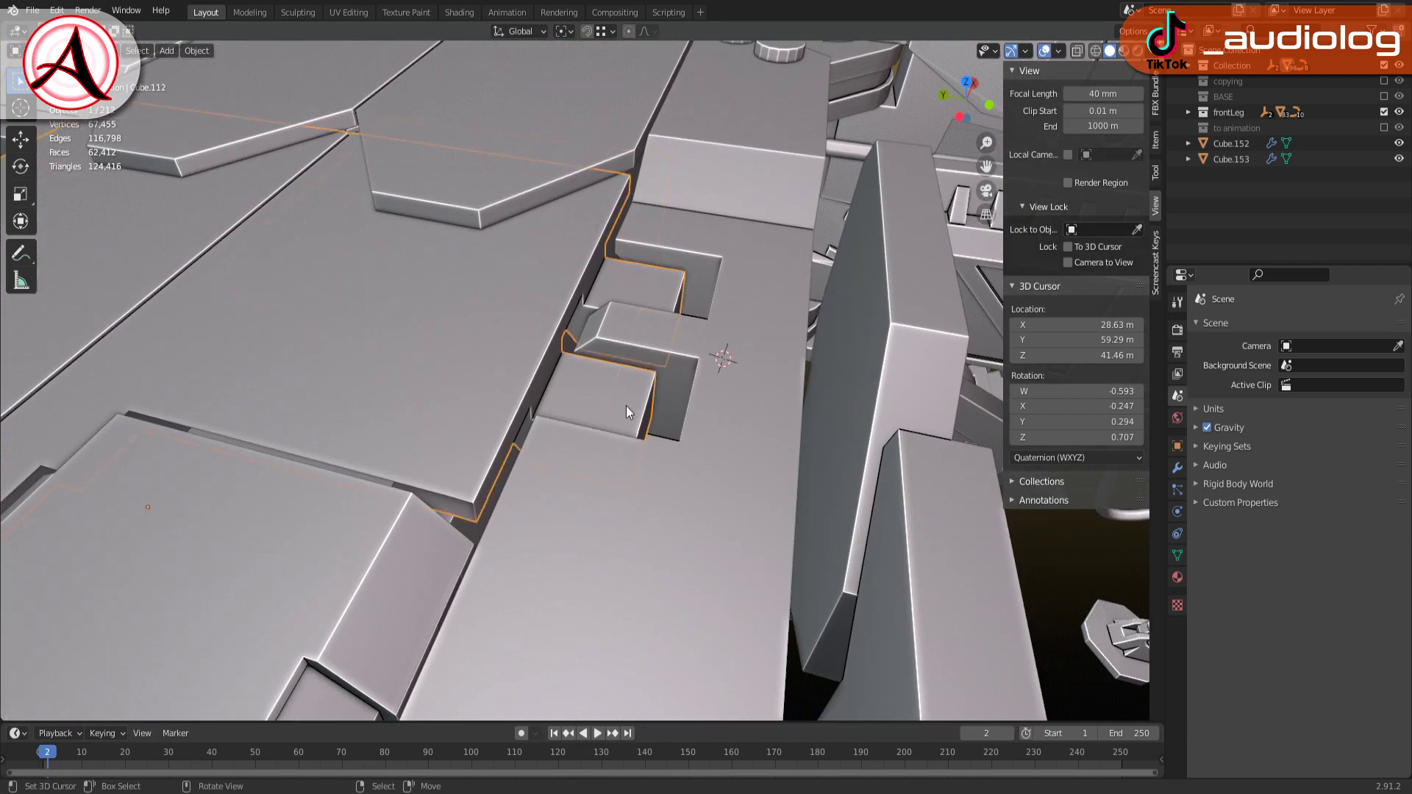
# With X-ray on, select the two hinge tab faces and move them
pyautogui.press('Tab')
pyautogui.click(567, 487)
pyautogui.moveTo(567, 487); pyautogui.dragTo(600, 271, button='middle')
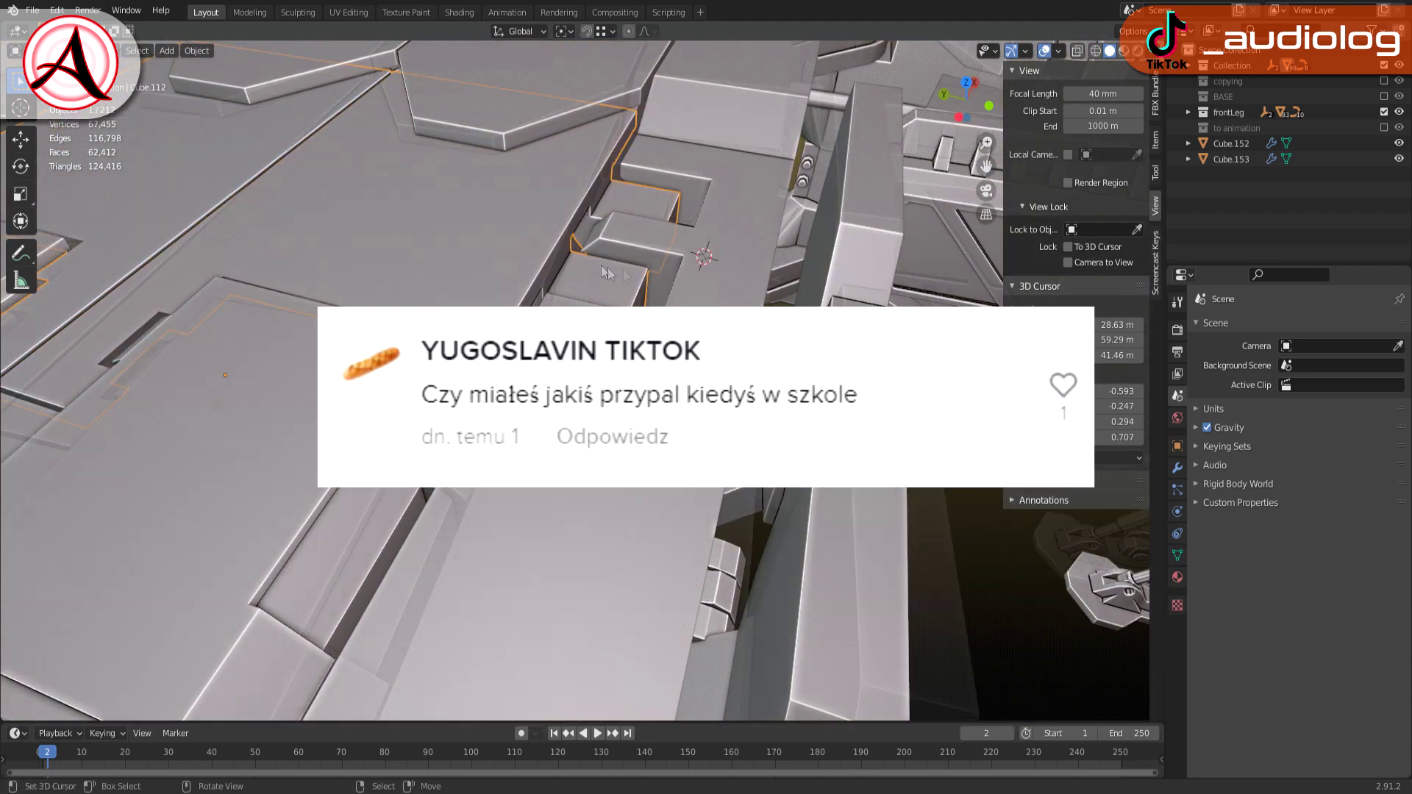
pyautogui.press('a')
pyautogui.hotkey('alt', 'z')
pyautogui.click(610, 258)
pyautogui.press('g')
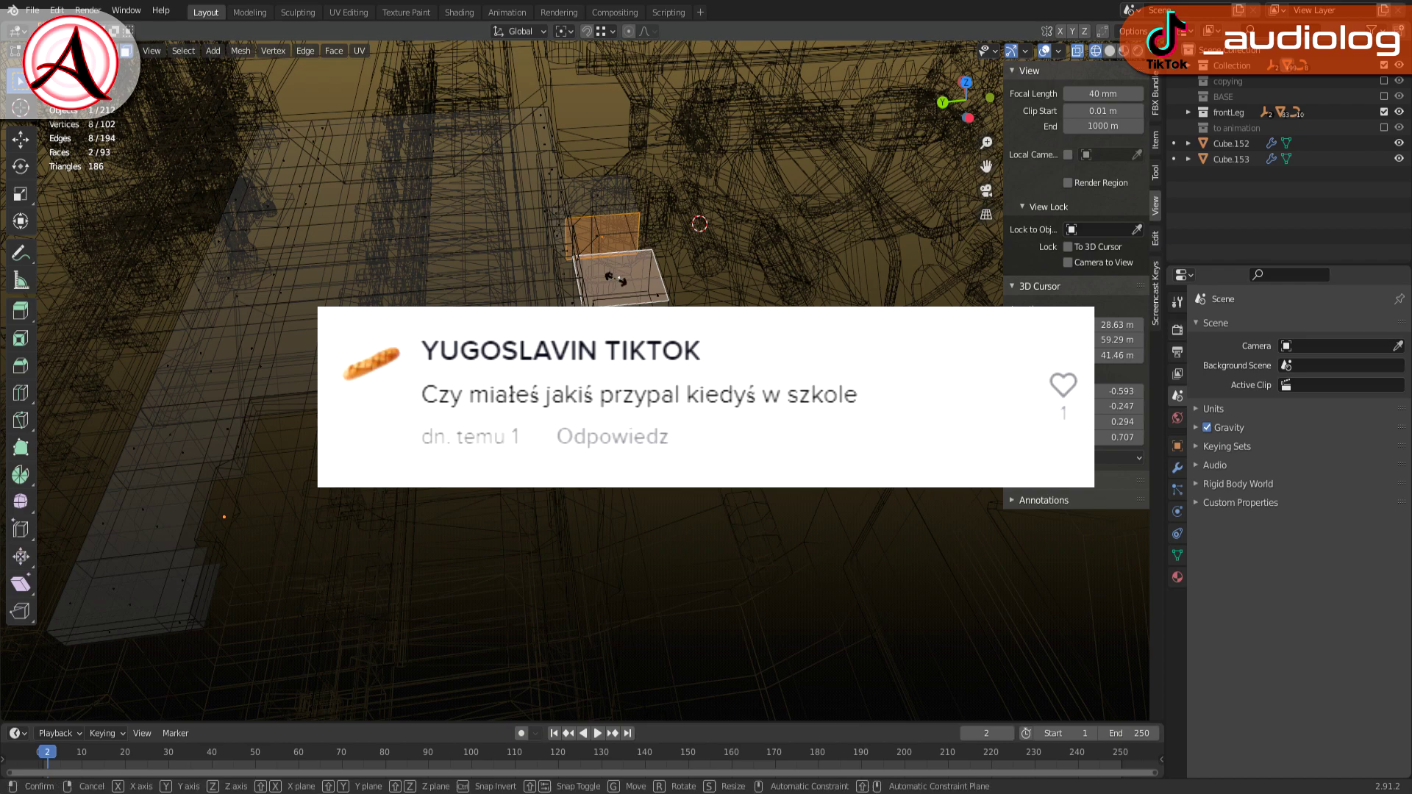
pyautogui.scroll(4, 642, 206)
pyautogui.scroll(3, 647, 154)
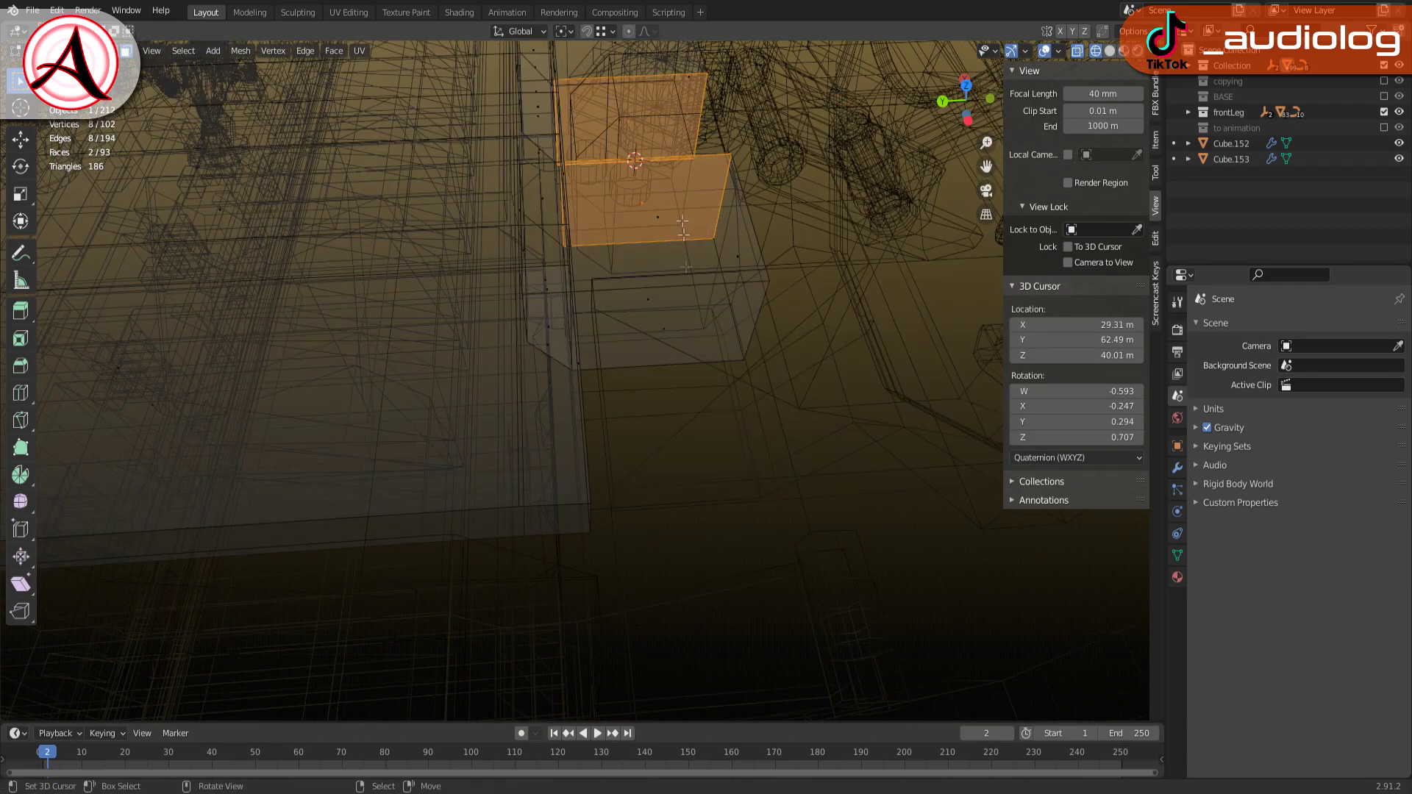
pyautogui.moveTo(647, 154); pyautogui.dragTo(649, 288, button='middle')
# Re-enter the panel mesh and swing the door leaf around X
pyautogui.press('Tab')
pyautogui.hotkey('alt', 'z')
pyautogui.press('Tab')
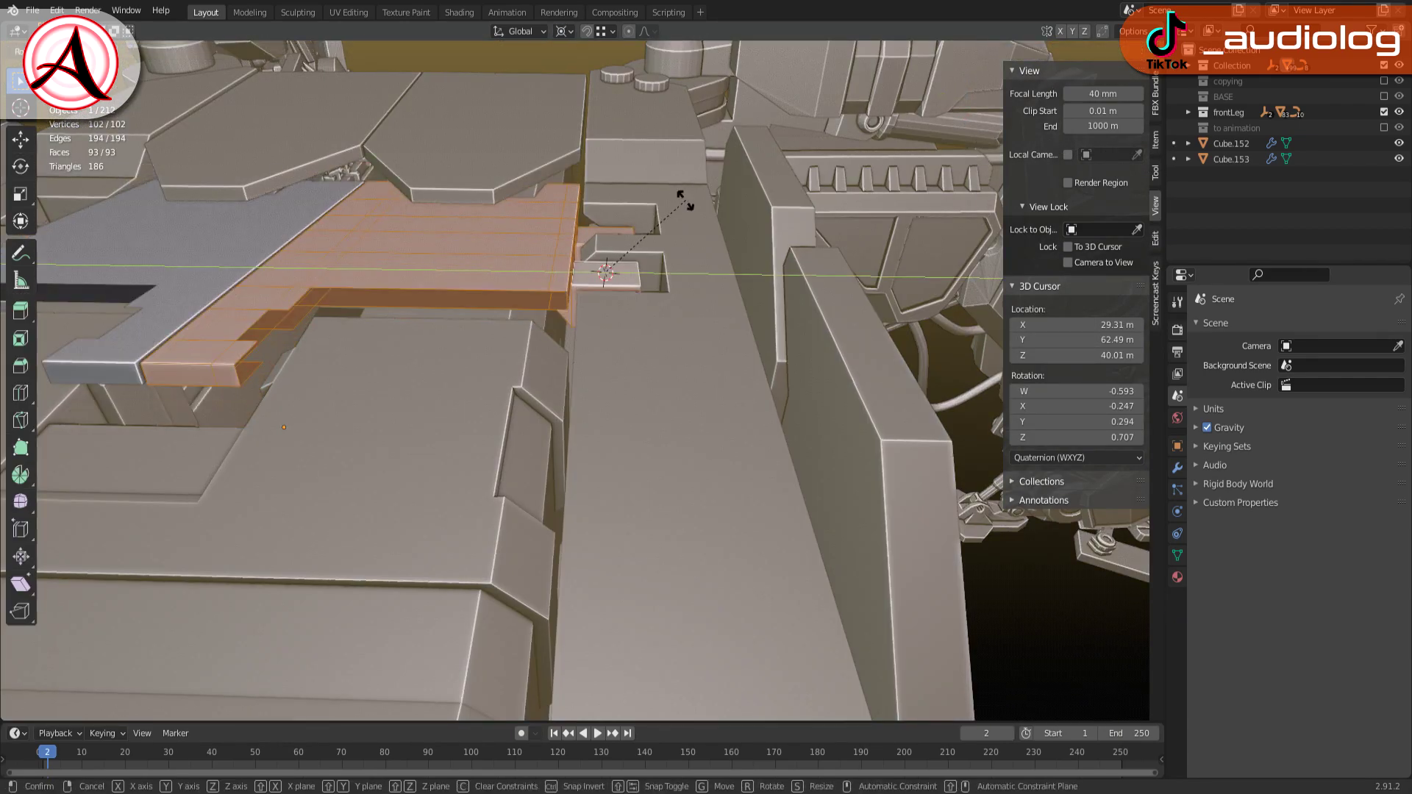
pyautogui.press('x')
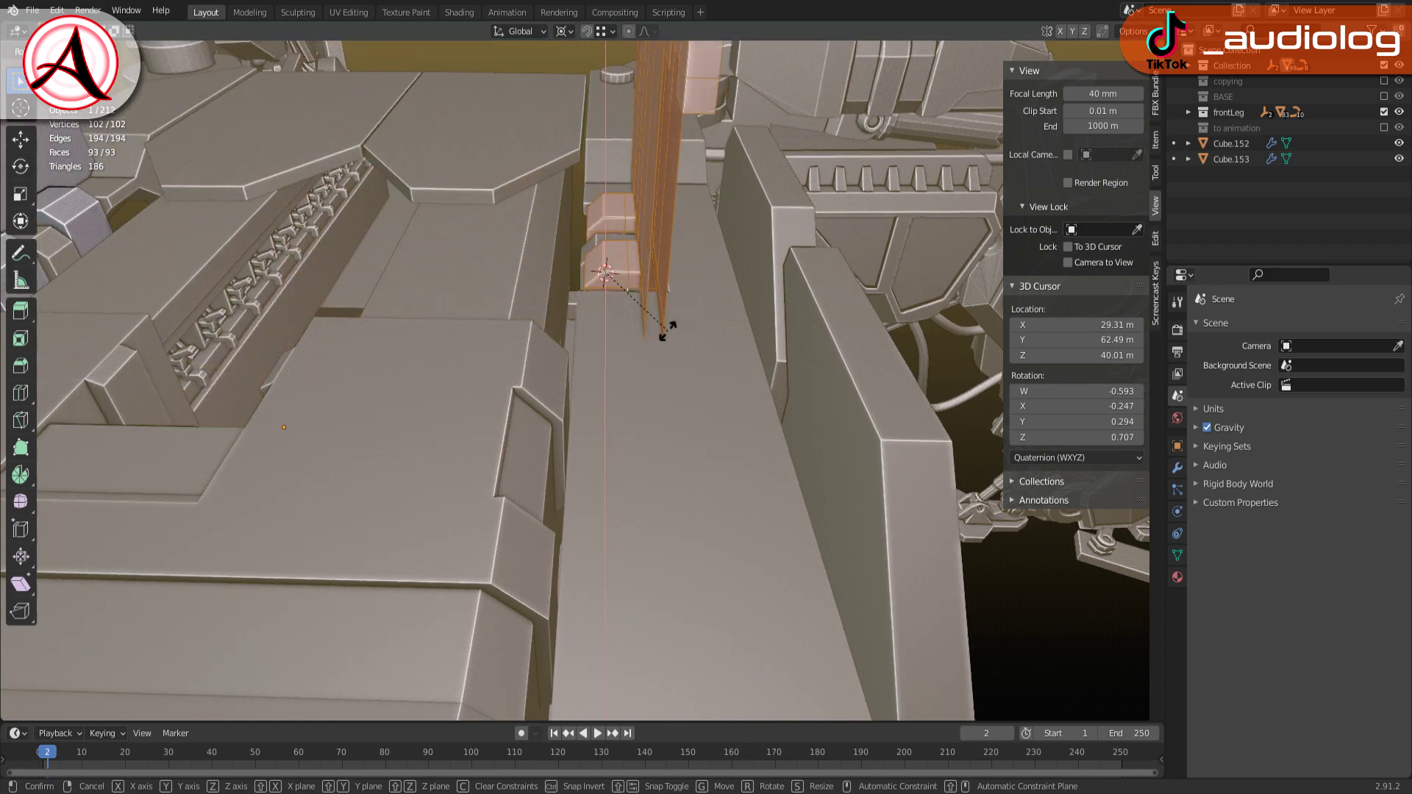
pyautogui.click(643, 270)
pyautogui.moveTo(643, 269); pyautogui.dragTo(589, 376, button='middle')
pyautogui.click(589, 377)
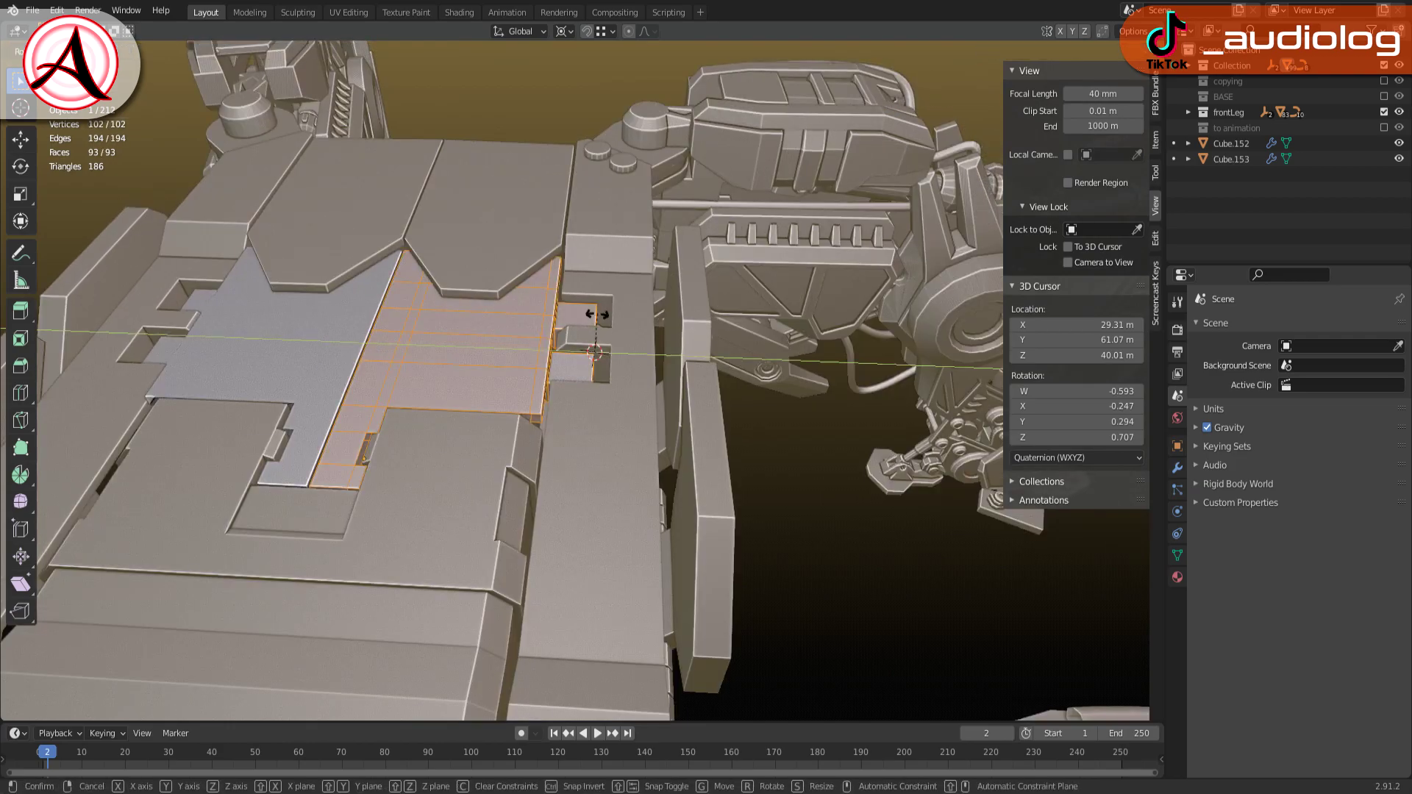
# Rotate the leaf open to 117° about the X axis
pyautogui.press('r')
pyautogui.press('x')
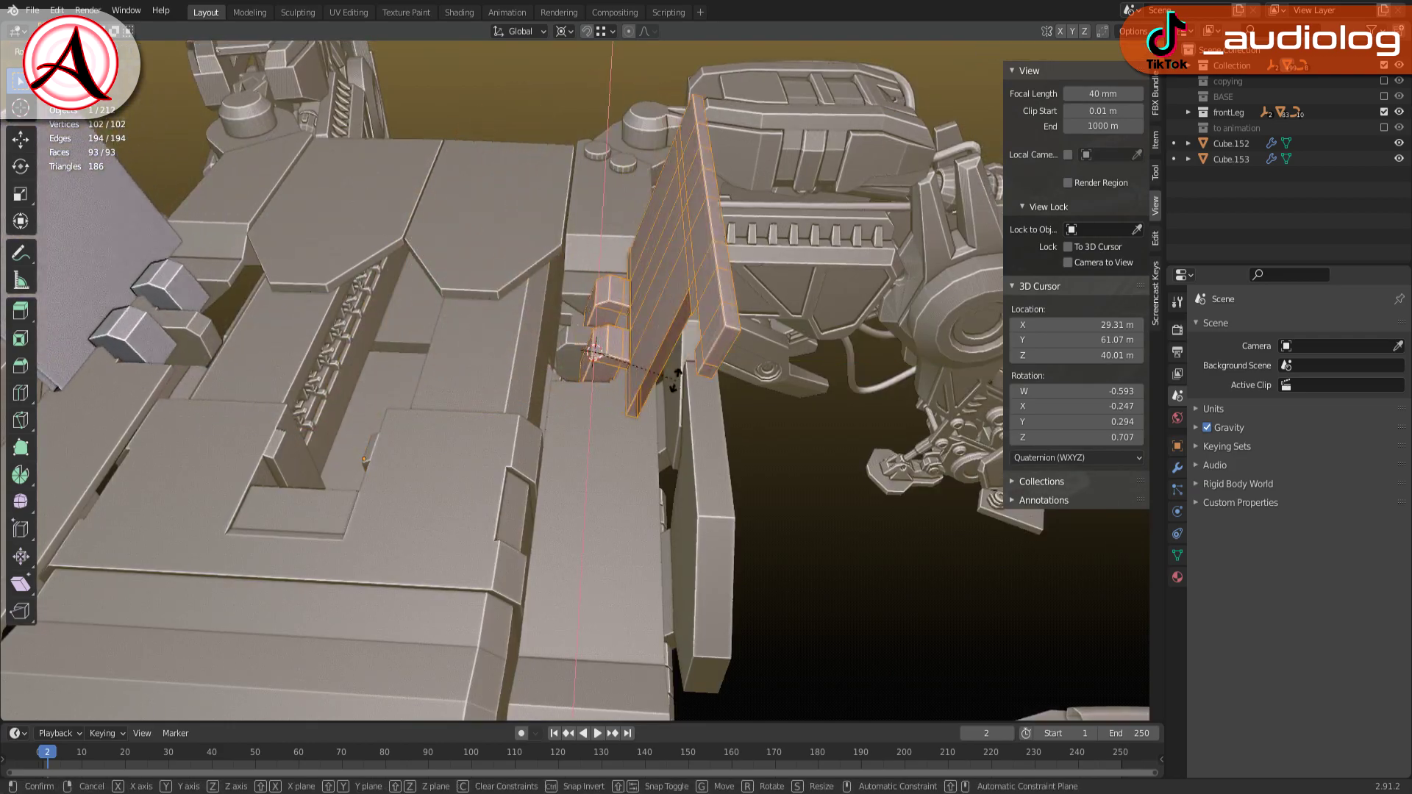
pyautogui.click(675, 378)
pyautogui.hotkey('alt', 'z')
pyautogui.moveTo(675, 377); pyautogui.dragTo(702, 360, button='middle')
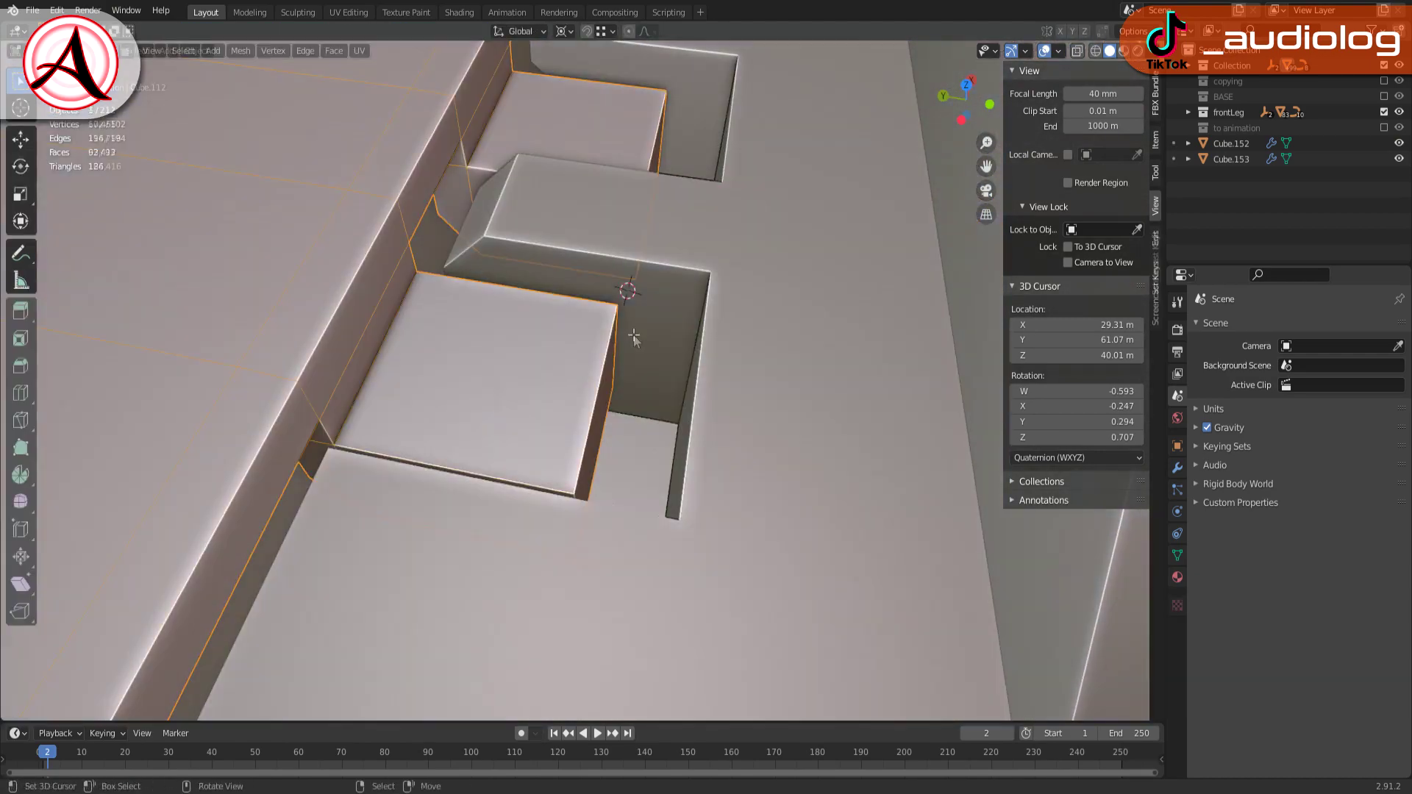
# Slide the tab faces along X, bevel the edge, and add a hinge-rod cylinder
pyautogui.press('g')
pyautogui.press('x')
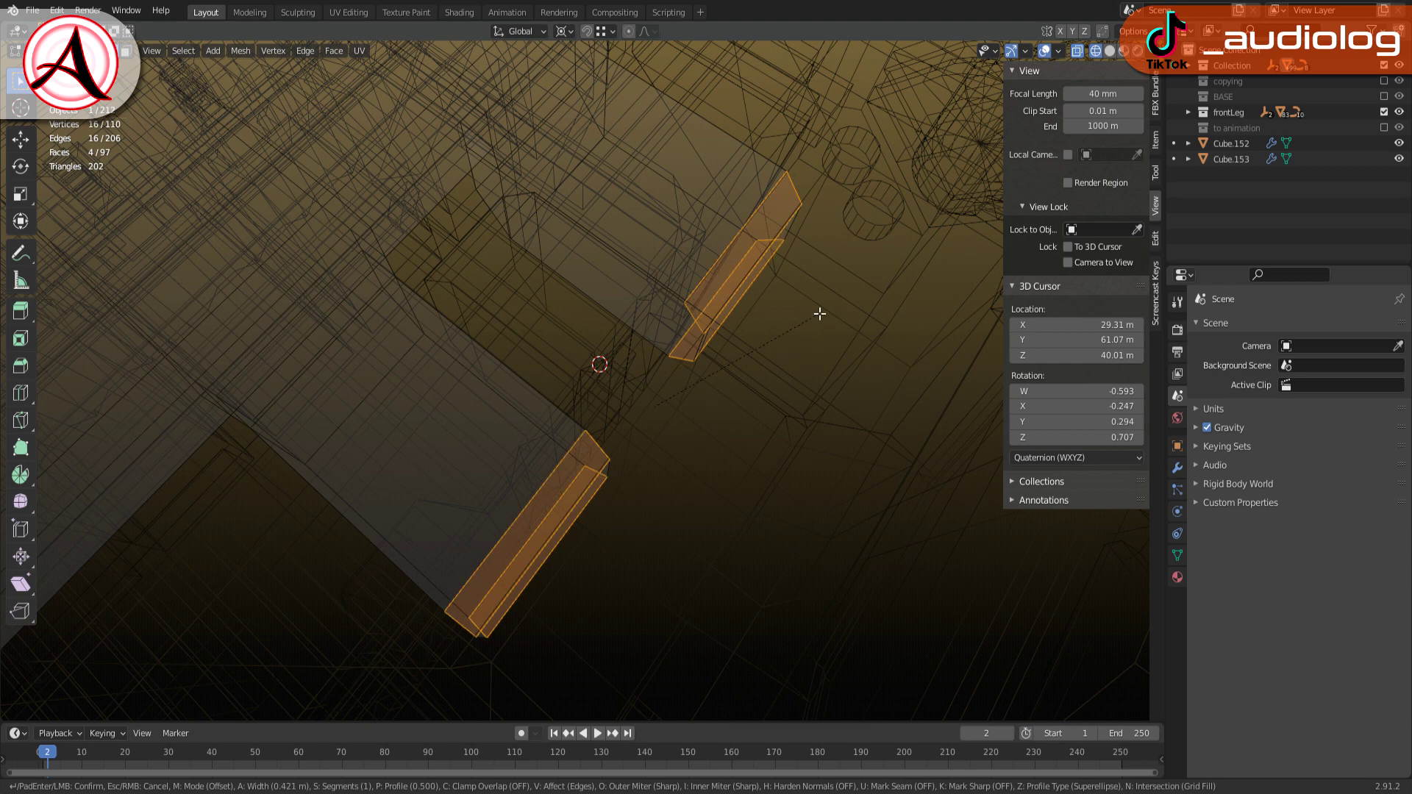
pyautogui.click(819, 314)
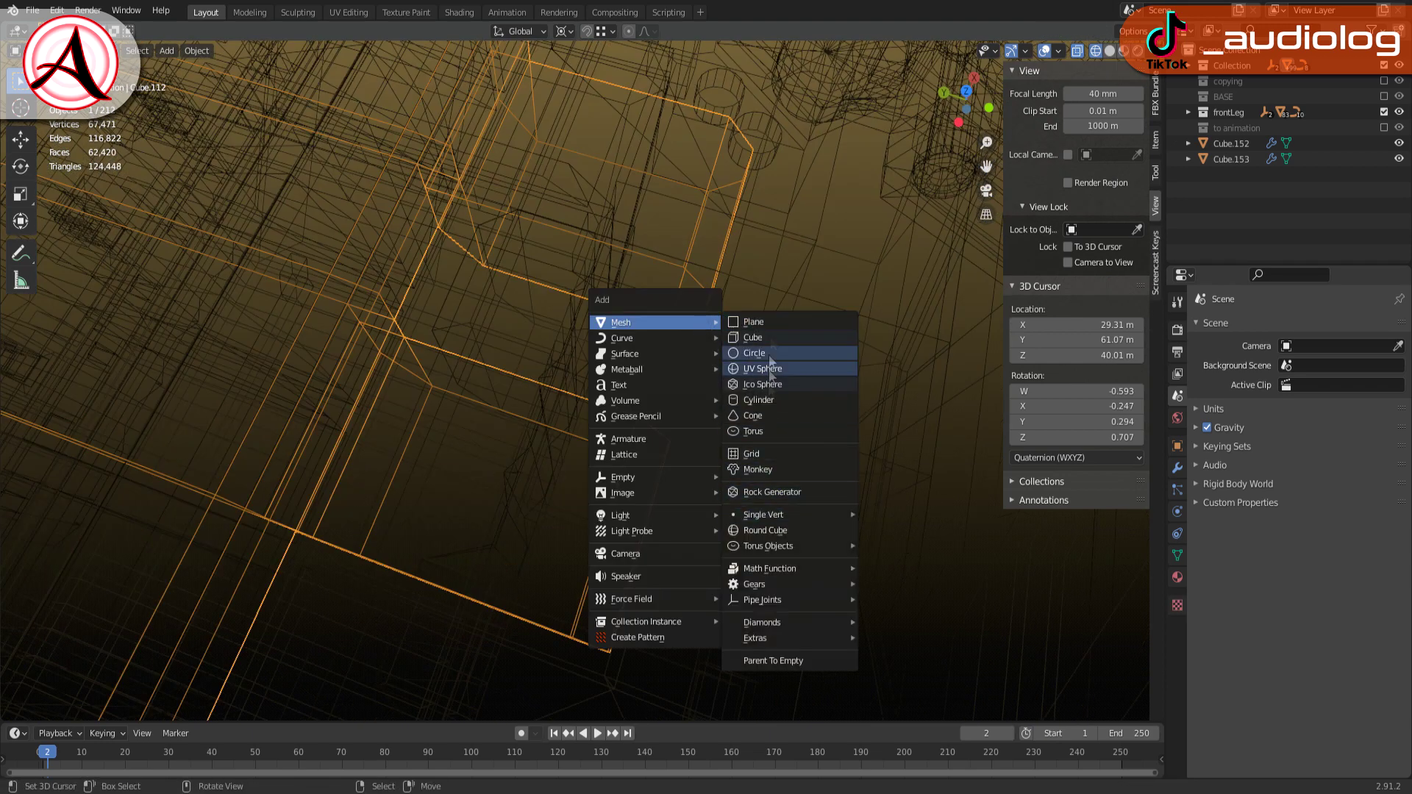
pyautogui.click(757, 399)
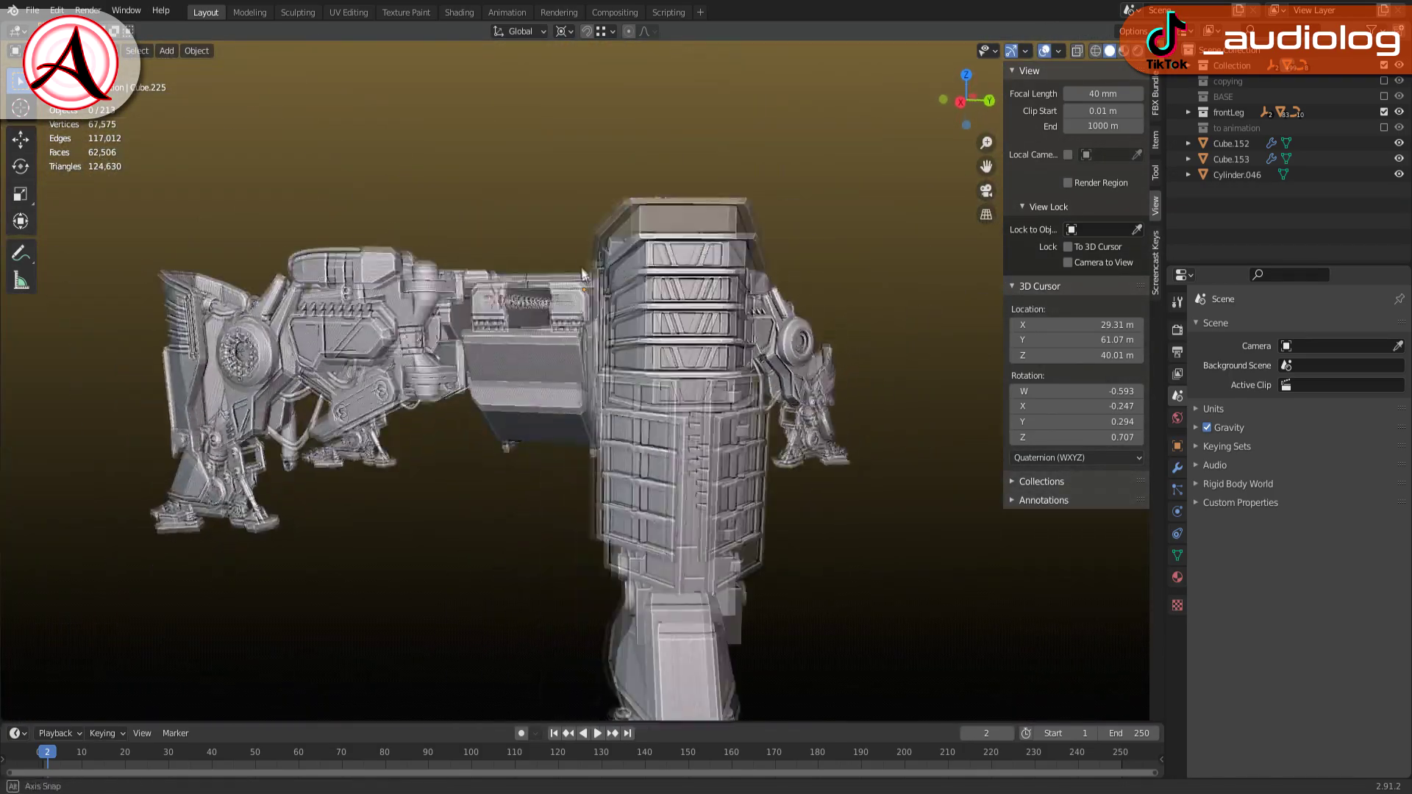
# Check the part's modifiers, save the file, and confirm the part's move
pyautogui.moveTo(581, 275); pyautogui.dragTo(701, 347, button='middle')
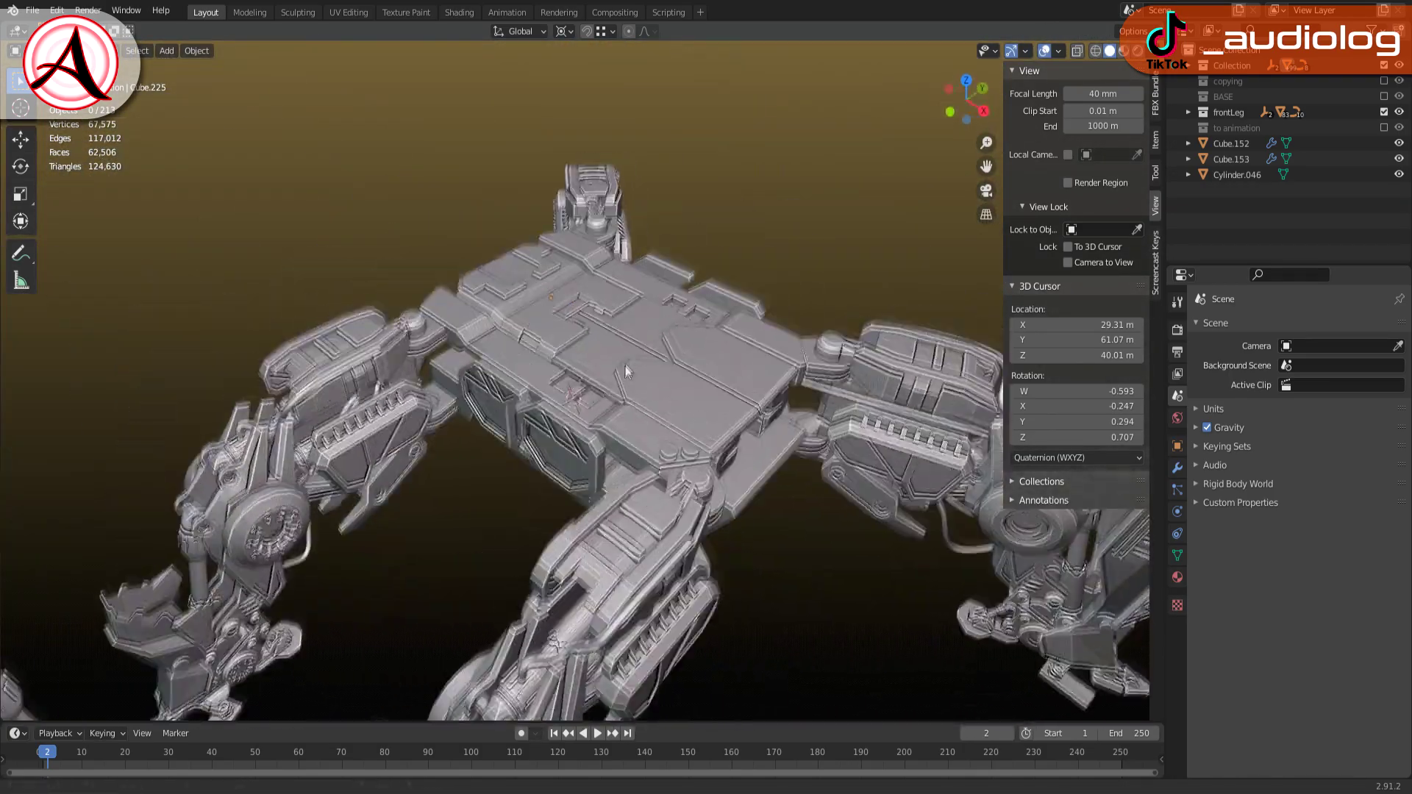
pyautogui.click(1177, 468)
pyautogui.hotkey('ctrl', 's')
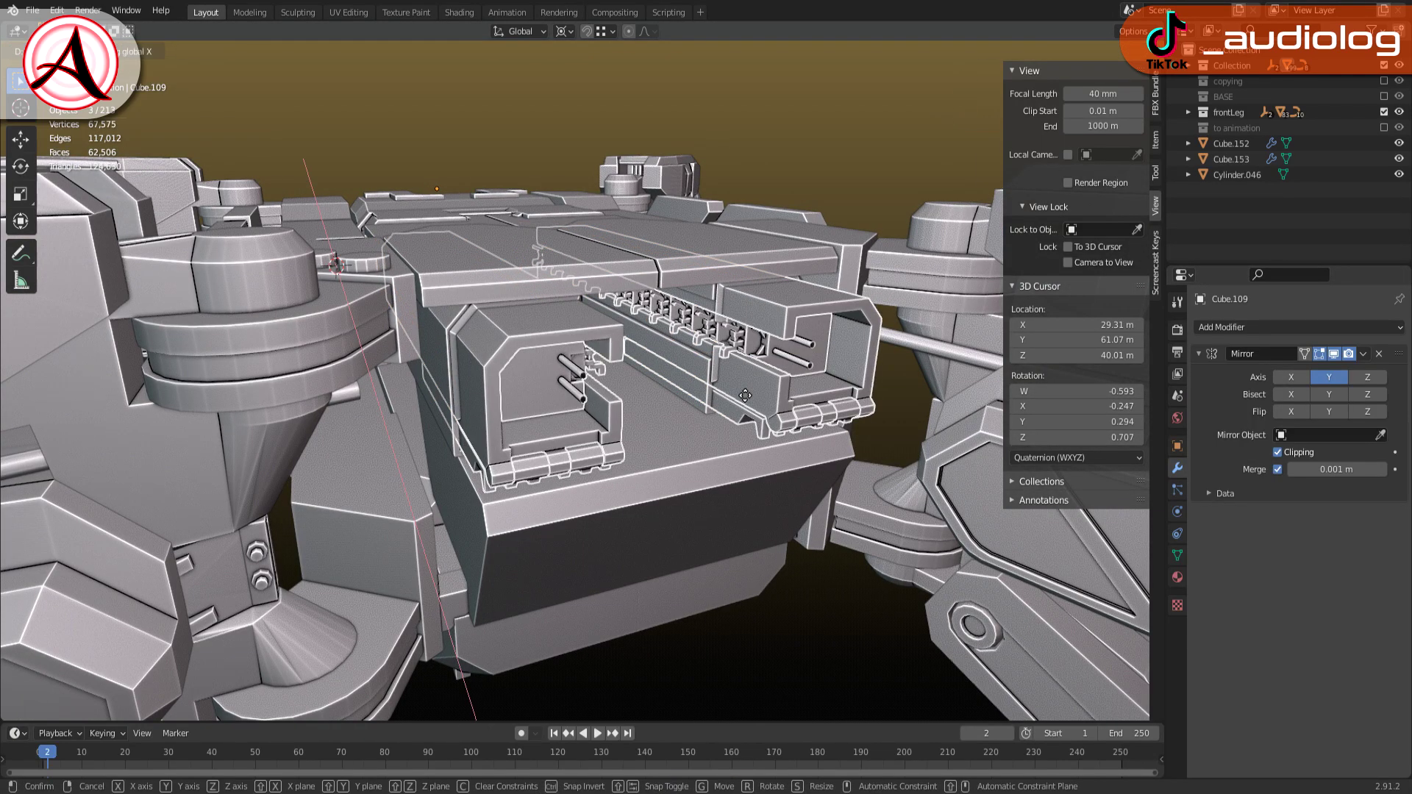
pyautogui.click(744, 396)
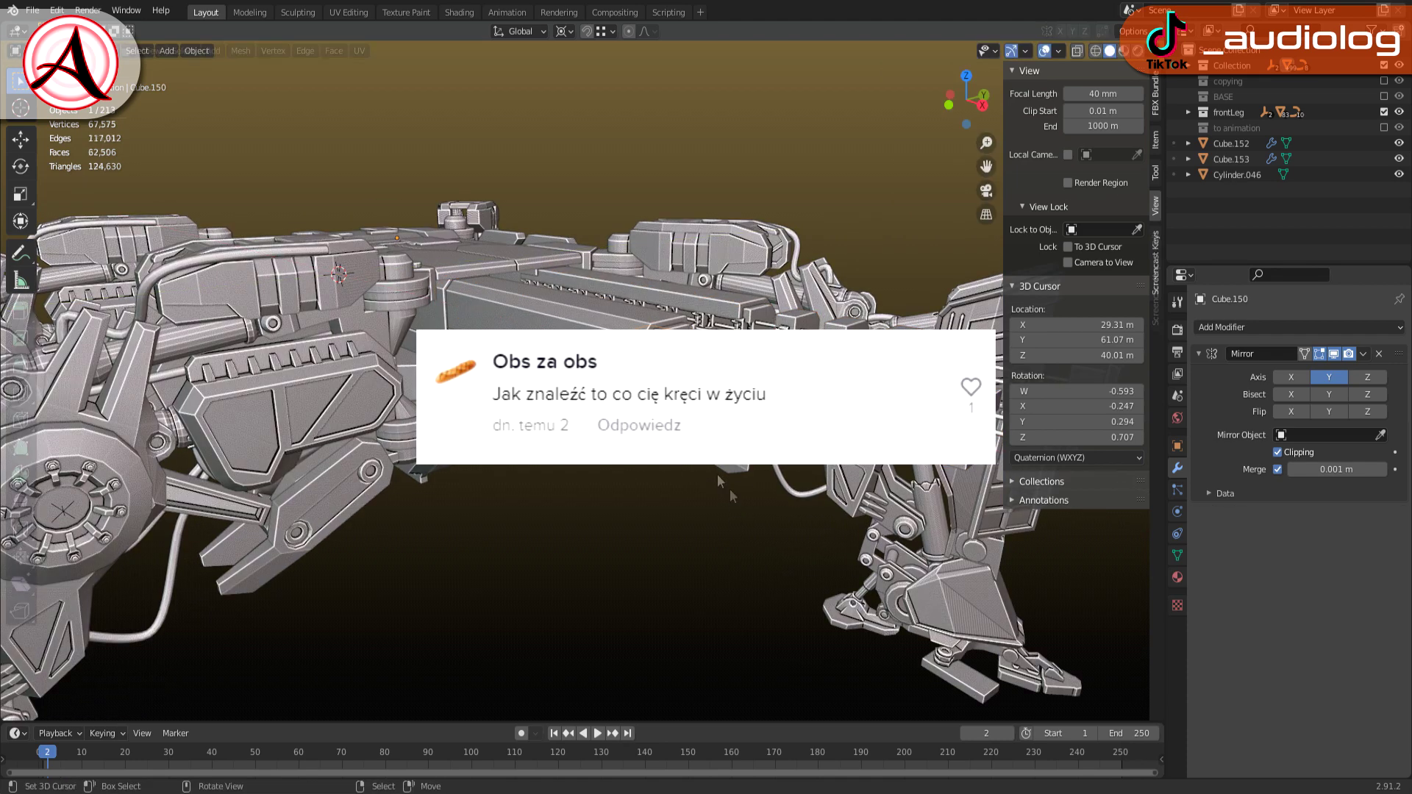
# Snap the 3D cursor to the selected edges and move Cube.150 along Y
pyautogui.press('Tab')
pyautogui.press('KP_Decimal')
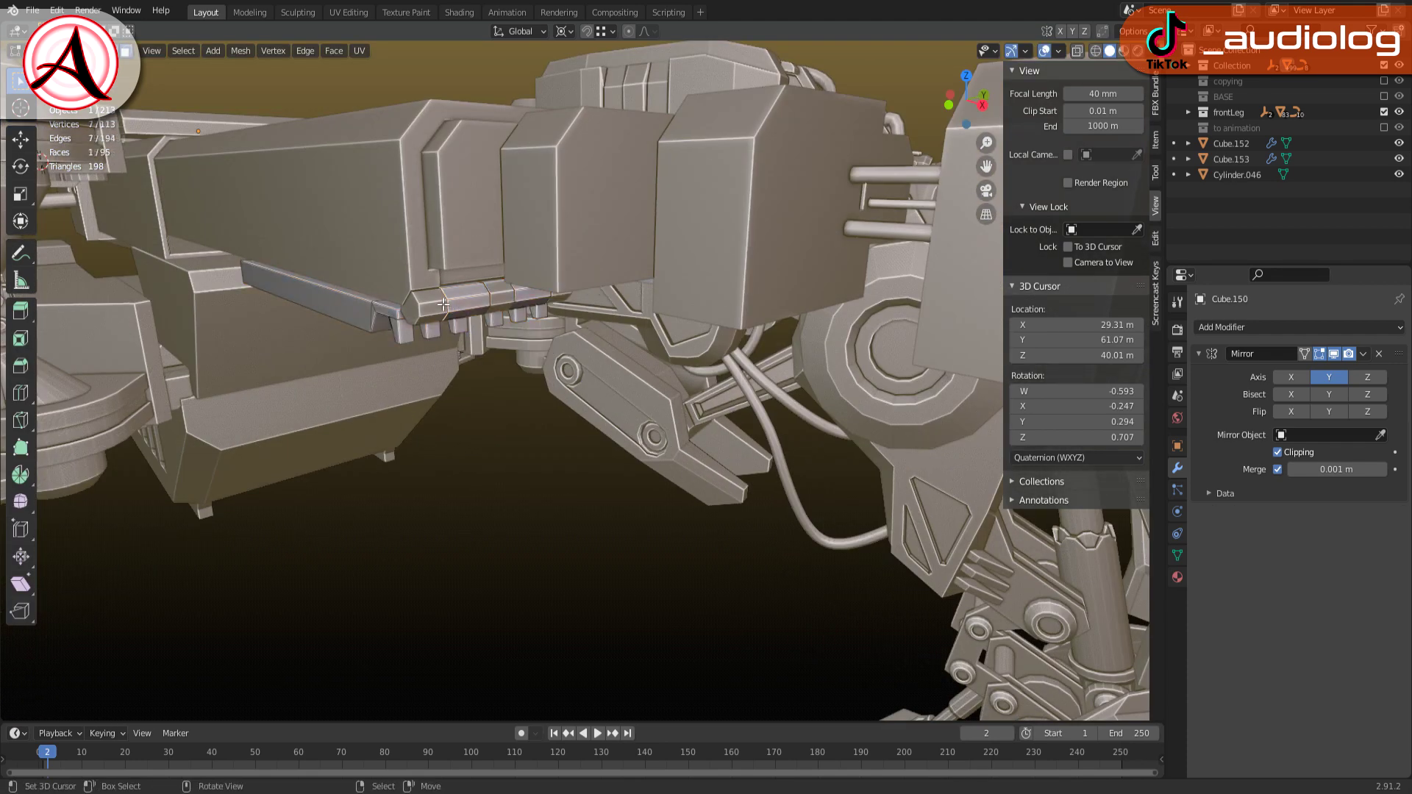
pyautogui.click(509, 294)
pyautogui.press('Tab')
pyautogui.press('g')
pyautogui.press('y')
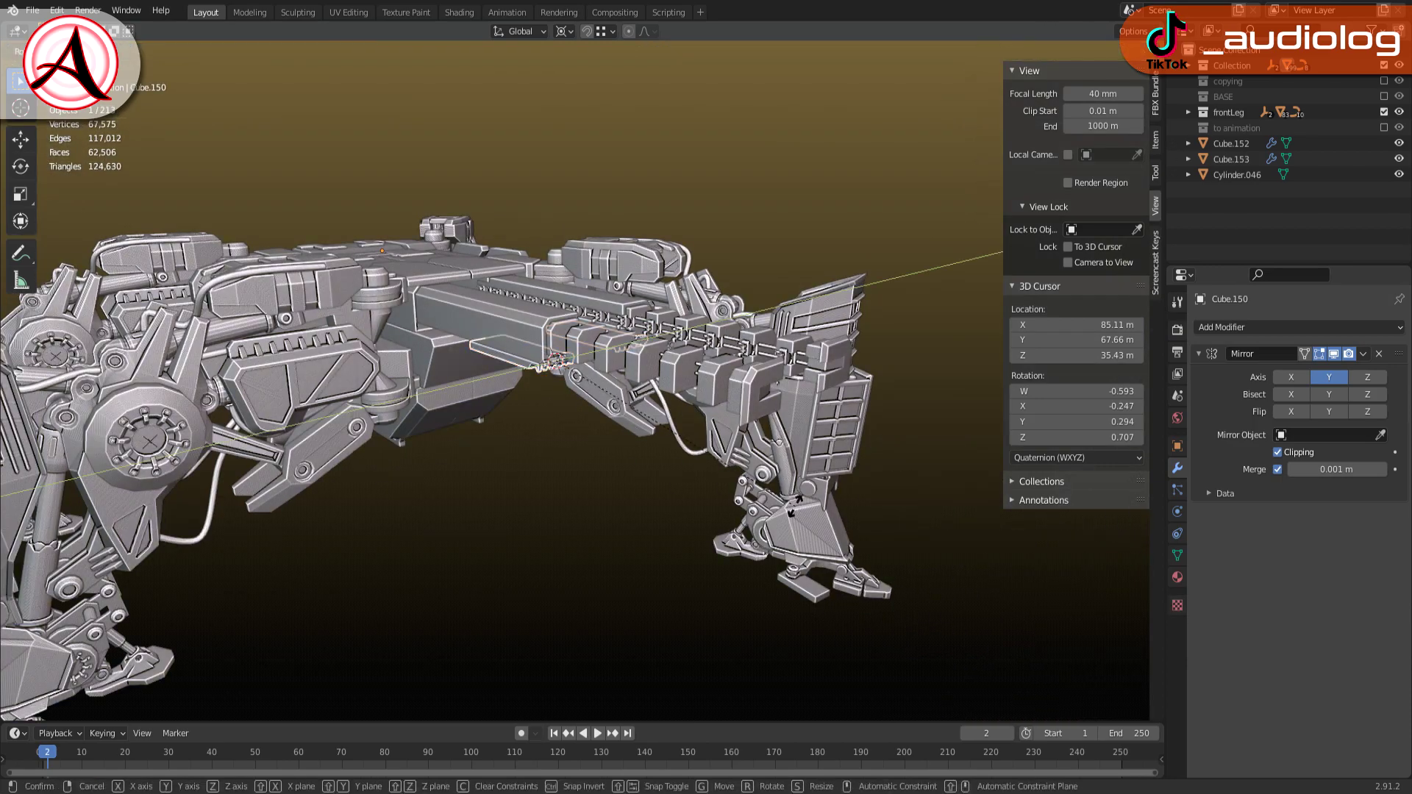
pyautogui.moveTo(447, 294)
pyautogui.mouseDown(button='middle')
pyautogui.moveTo(767, 465)
pyautogui.moveTo(852, 542)
pyautogui.moveTo(748, 440)
pyautogui.mouseUp(button='middle')
# Frame the door housing parts and move them along the X axis
pyautogui.press('Tab')
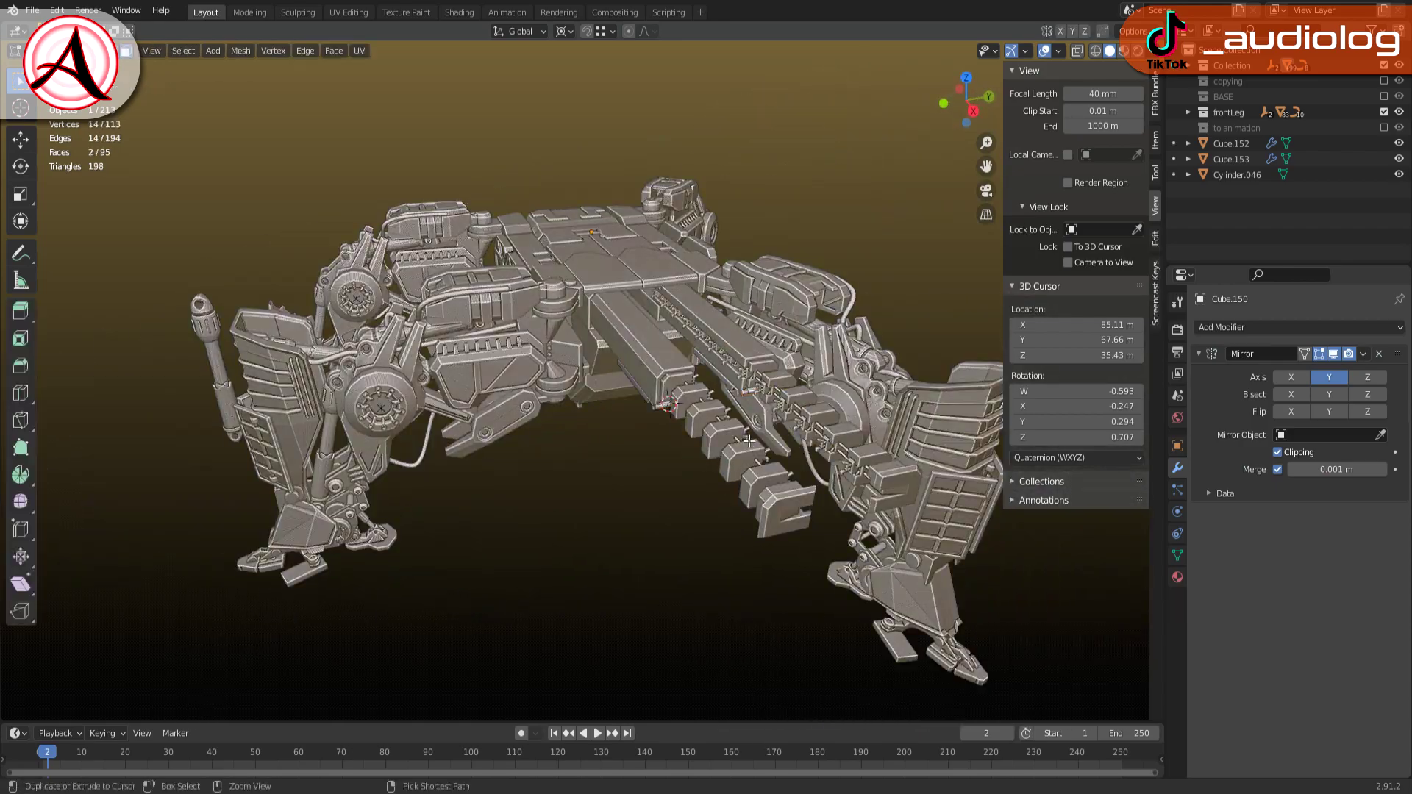
pyautogui.press('Tab')
pyautogui.press('KP_Decimal')
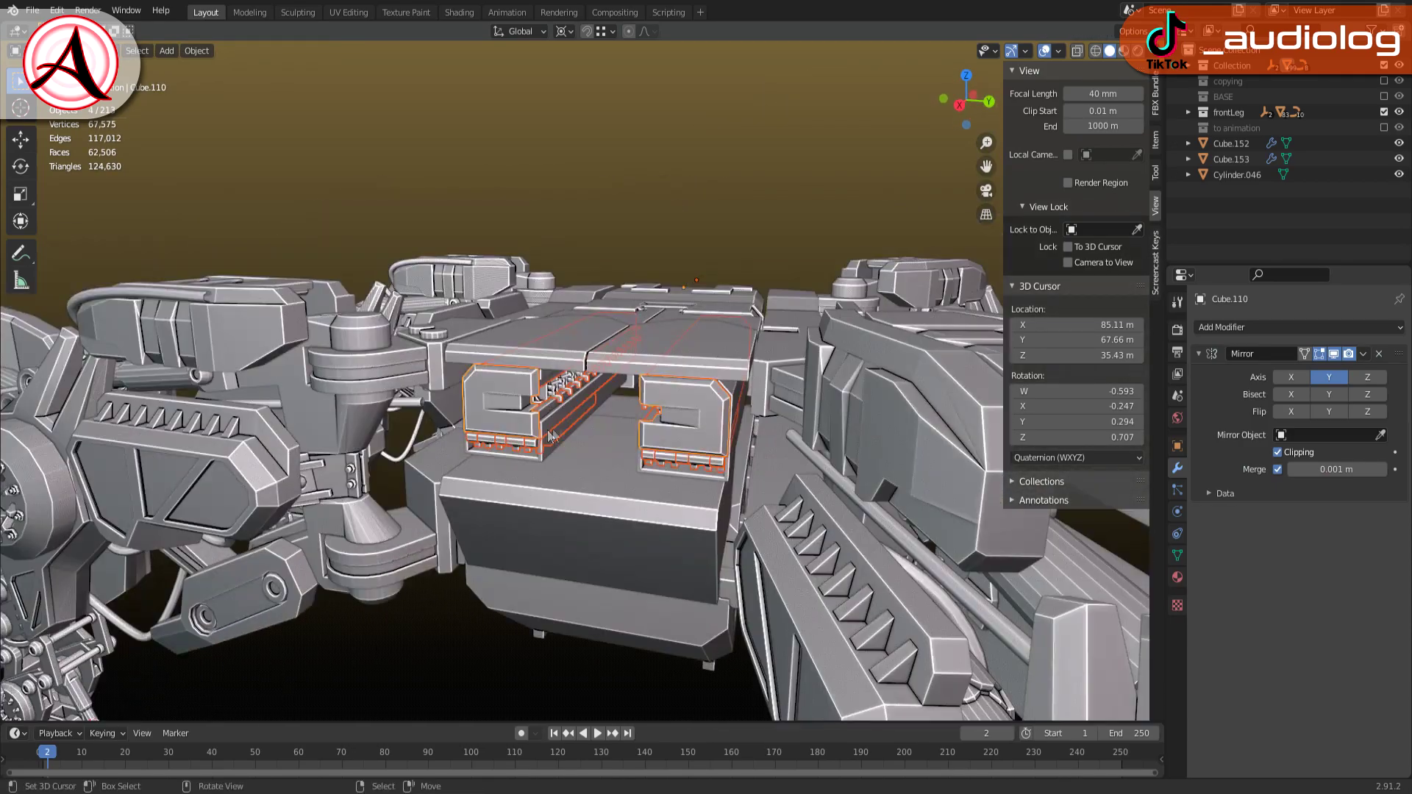
pyautogui.press('g')
pyautogui.press('x')
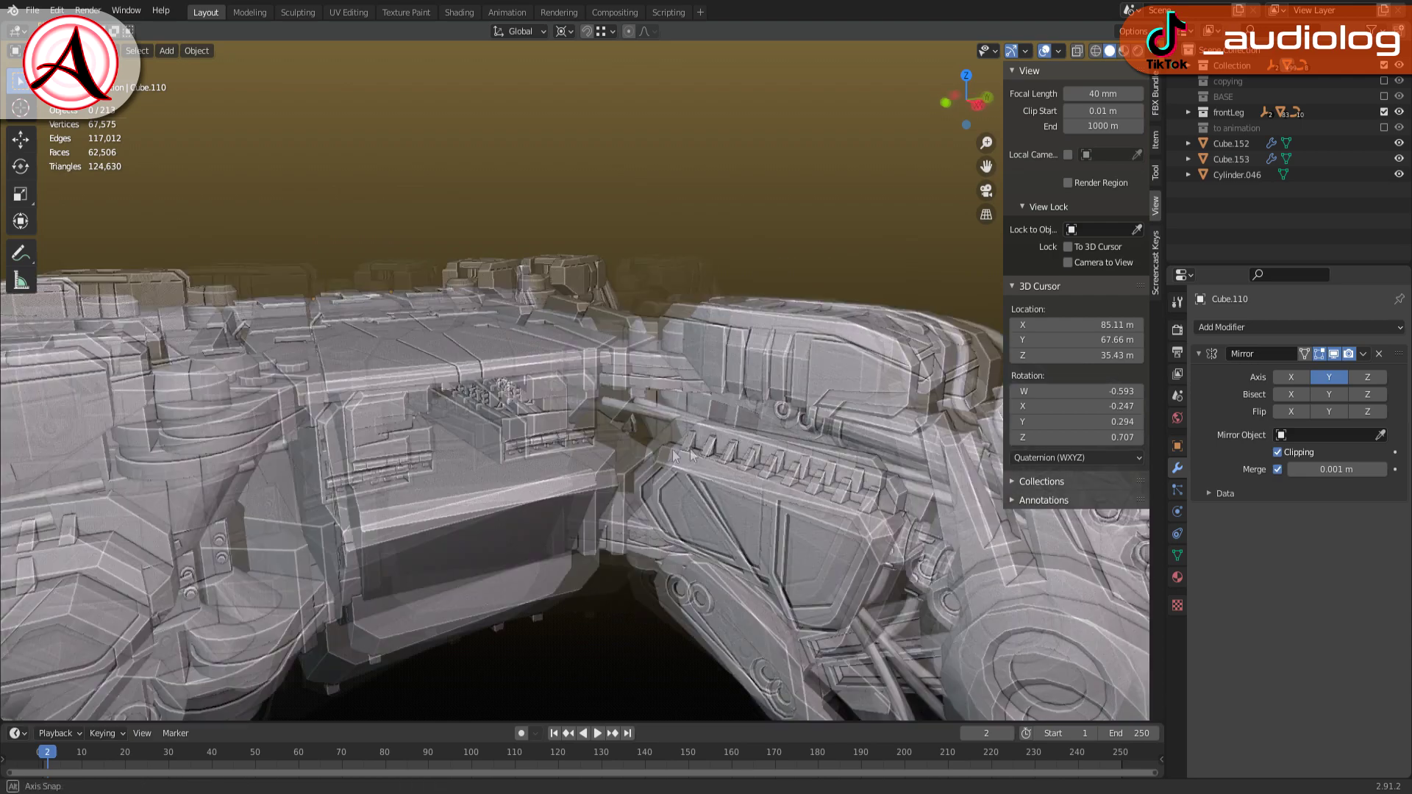
pyautogui.moveTo(500, 468)
pyautogui.mouseDown(button='middle')
pyautogui.moveTo(673, 326)
pyautogui.moveTo(686, 398)
pyautogui.moveTo(452, 471)
pyautogui.moveTo(460, 533)
pyautogui.mouseUp(button='middle')
# In X-ray Edit Mode, loop-cut the lower block at factor 0.538
pyautogui.press('Tab')
pyautogui.hotkey('alt', 'z')
pyautogui.hotkey('ctrl', 'r')
pyautogui.click(452, 471)
# Toggle the see-through display and select a strip of faces on the lower block
pyautogui.hotkey('alt', 'z')
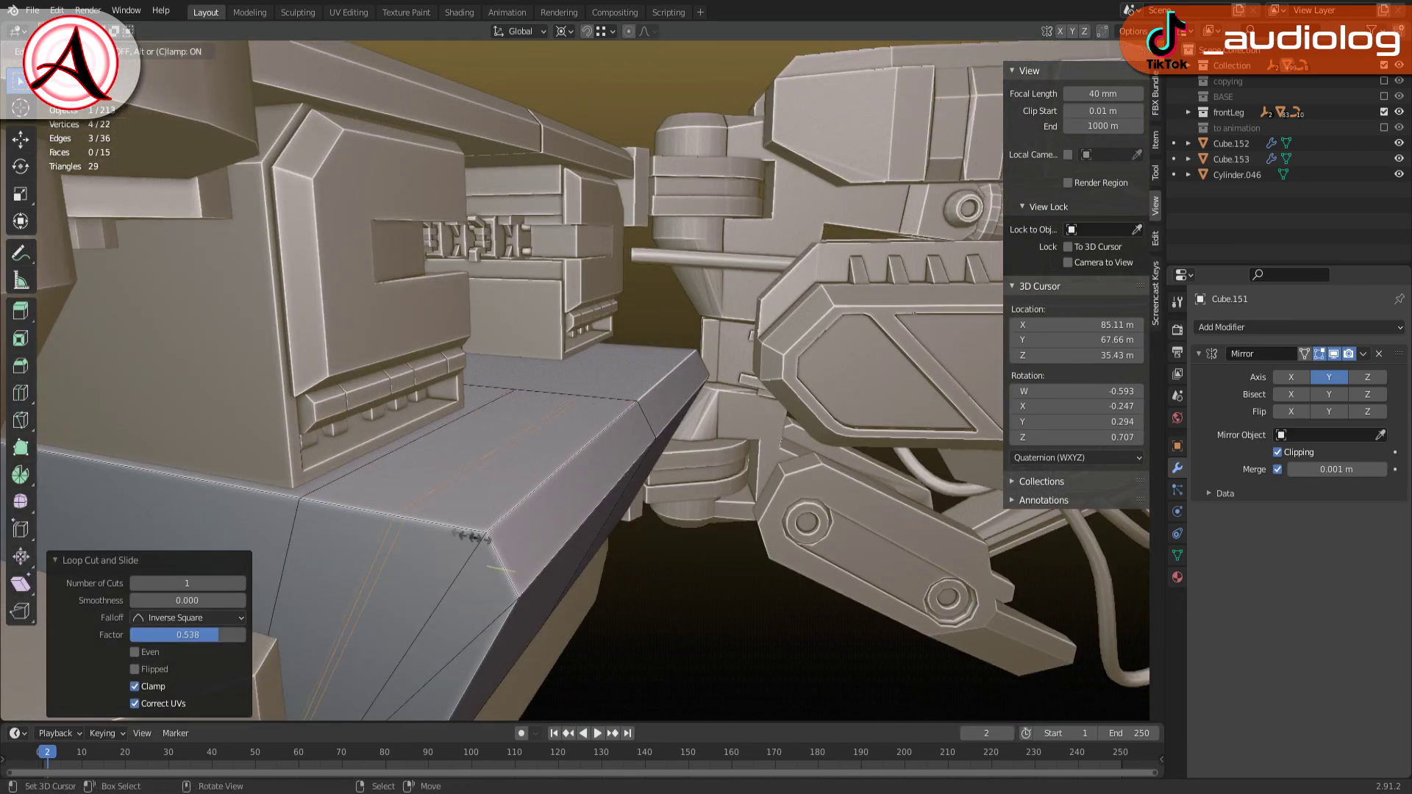
pyautogui.press('3')
pyautogui.click(574, 507)
pyautogui.keyDown('ctrl'); pyautogui.click(353, 412); pyautogui.keyUp('ctrl')
pyautogui.moveTo(574, 507)
pyautogui.mouseDown(button='middle')
pyautogui.moveTo(594, 448)
pyautogui.moveTo(531, 567)
pyautogui.moveTo(456, 515)
pyautogui.moveTo(647, 450)
pyautogui.mouseUp(button='middle')
pyautogui.hotkey('alt', 'z')
pyautogui.hotkey('alt', 'z')
pyautogui.hotkey('ctrl', 'r')
pyautogui.click(575, 525)
# Extrude the block's top edge outward in two strips and fill them into an angled front plate
pyautogui.press('e')
pyautogui.press('x')
pyautogui.moveTo(651, 173); pyautogui.dragTo(562, 386, button='middle')
pyautogui.press('e')
pyautogui.press('x')
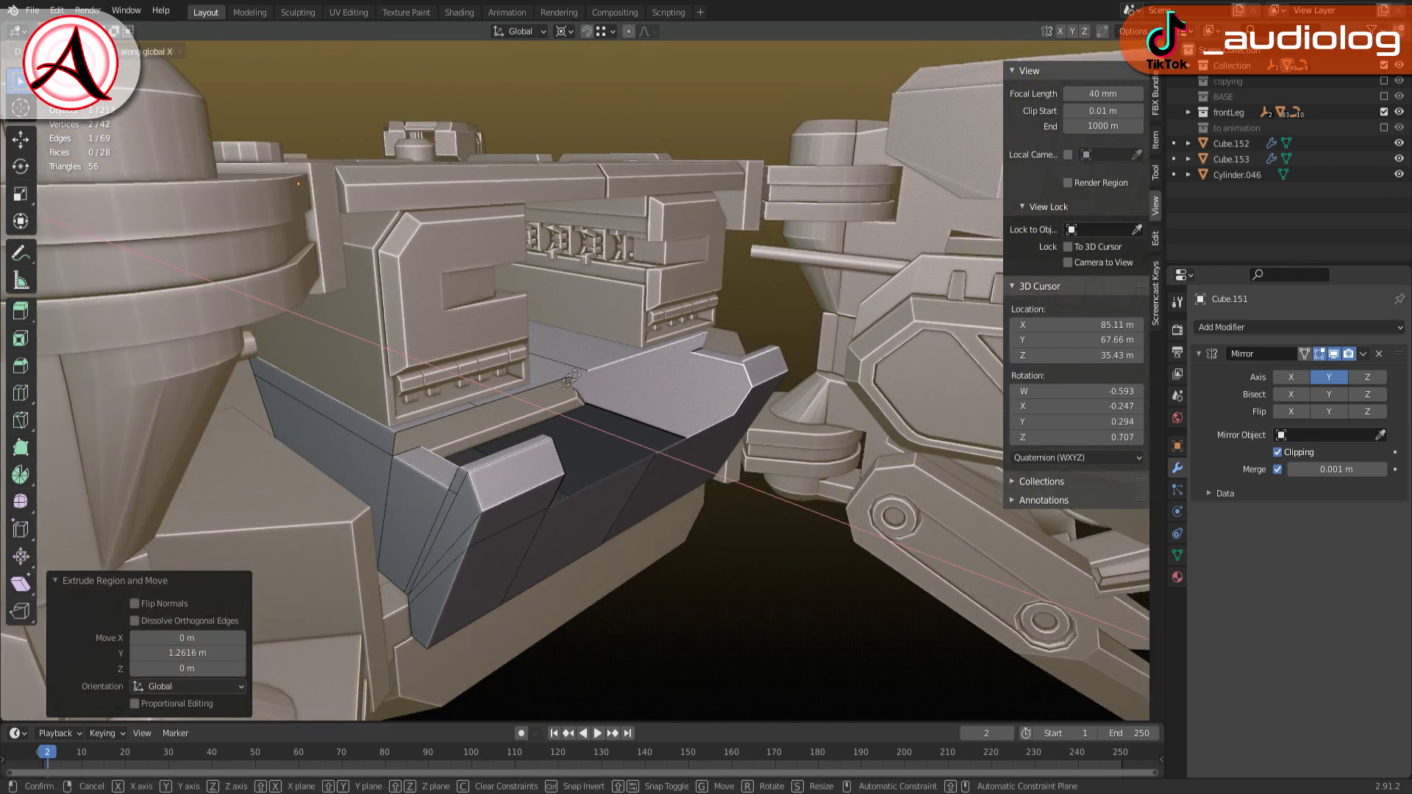
pyautogui.scroll(2, 507, 407)
pyautogui.hotkey('ctrl', 'r')
pyautogui.moveTo(566, 443); pyautogui.dragTo(399, 422, button='middle')
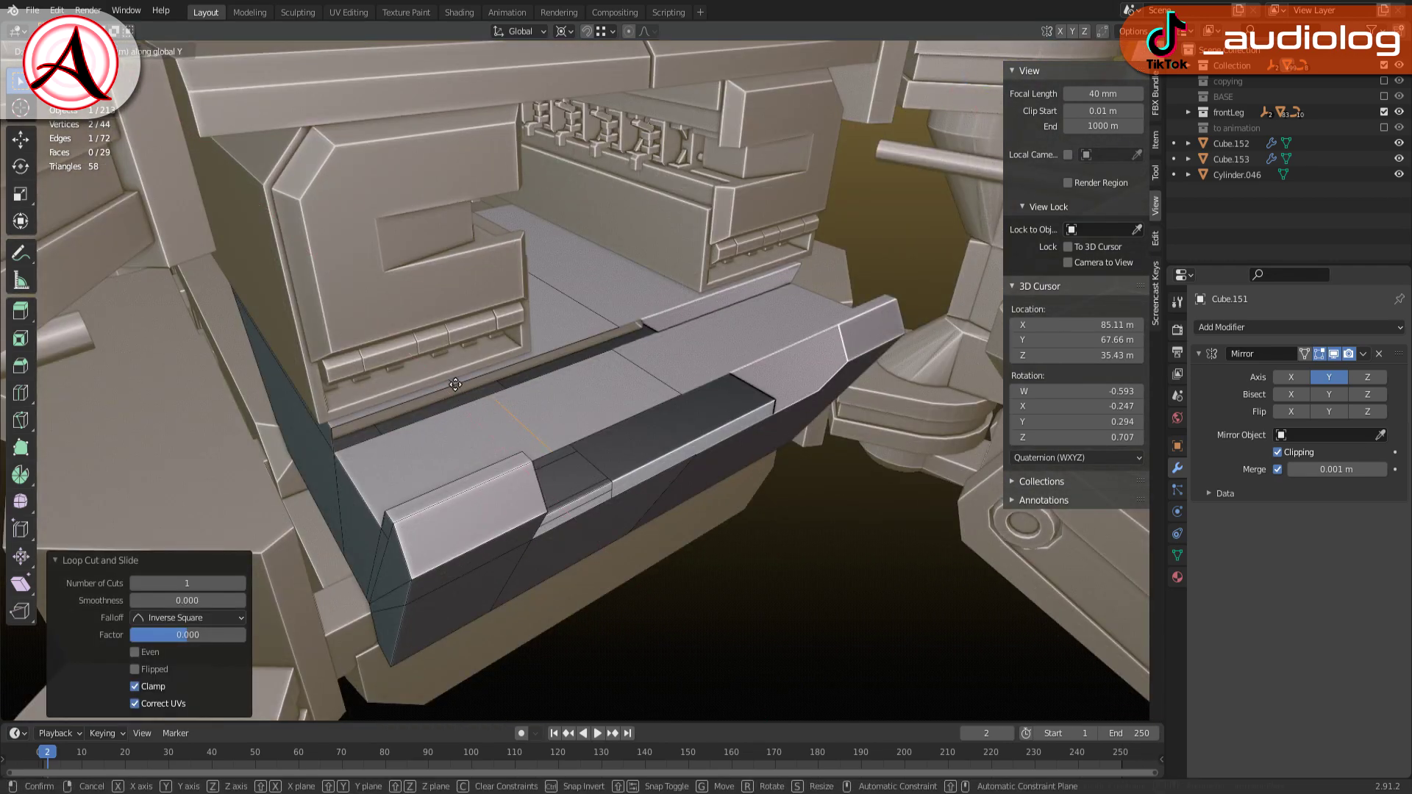
pyautogui.hotkey('ctrl', 'z')
pyautogui.hotkey('ctrl', 'Tab')
pyautogui.press('f')
# Loop-cut the block front at factor 0.087 and shift the centre section -0.57475 m on Z
pyautogui.moveTo(305, 487); pyautogui.dragTo(602, 450, button='middle')
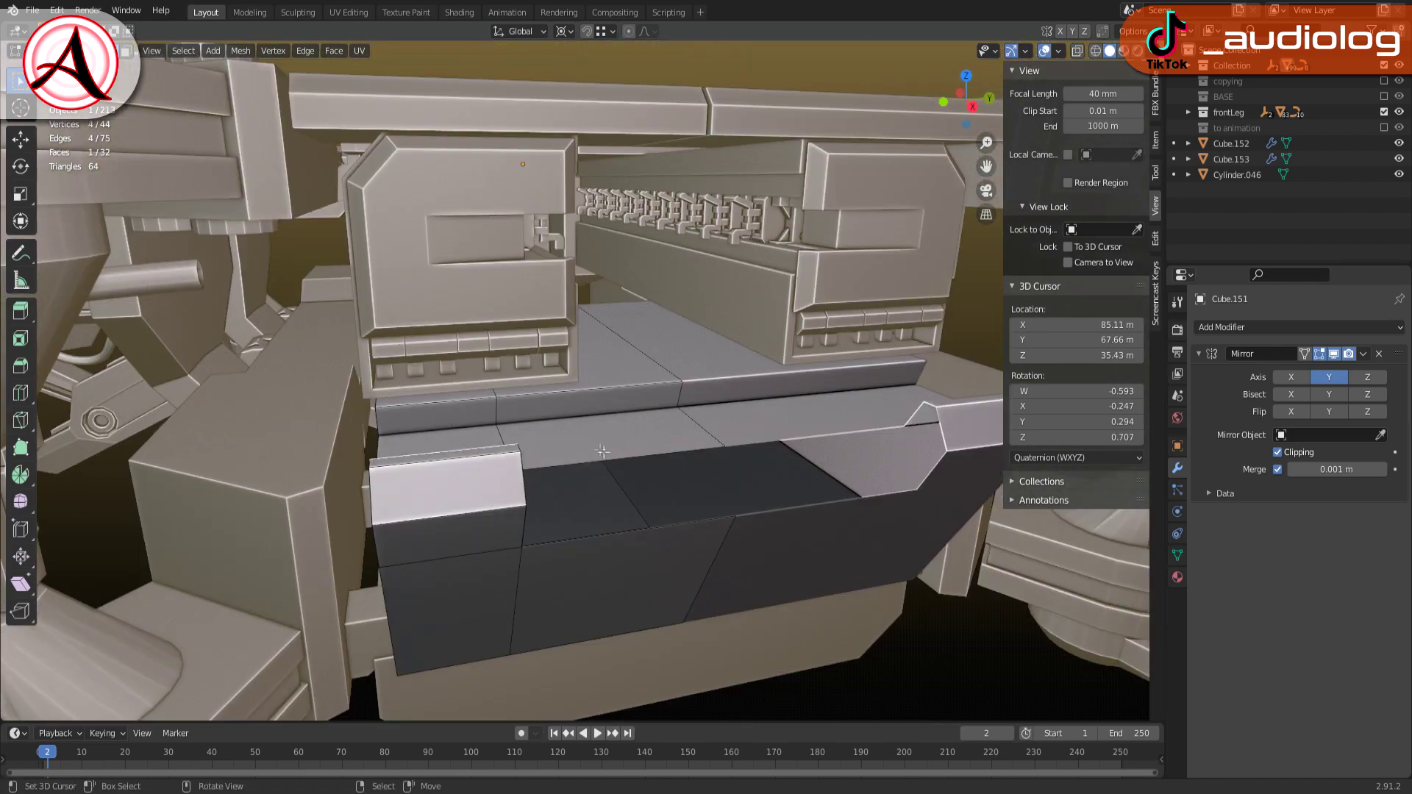
pyautogui.press('Tab')
pyautogui.moveTo(602, 451)
pyautogui.mouseDown(button='middle')
pyautogui.moveTo(686, 475)
pyautogui.moveTo(505, 439)
pyautogui.mouseUp(button='middle')
pyautogui.scroll(3, 686, 475)
pyautogui.press('Tab')
pyautogui.hotkey('ctrl', 'r')
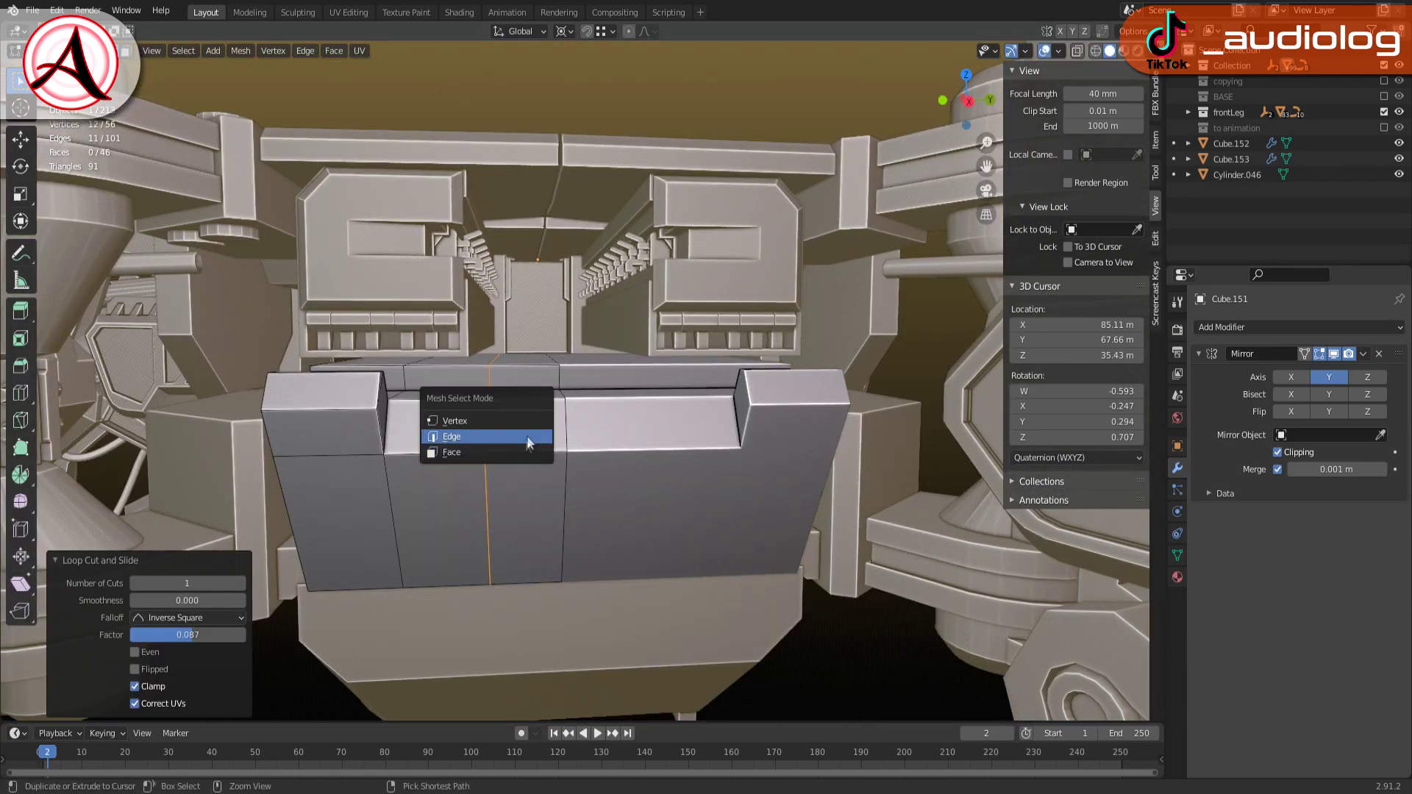
pyautogui.click(517, 450)
pyautogui.click(525, 441)
pyautogui.press('g')
# Zoom and orbit out to inspect the whole lower block within the machine
pyautogui.moveTo(525, 500)
pyautogui.mouseDown(button='middle')
pyautogui.moveTo(611, 421)
pyautogui.moveTo(464, 425)
pyautogui.mouseUp(button='middle')
pyautogui.press('Tab')
pyautogui.scroll(-3, 612, 421)
pyautogui.press('Tab')
pyautogui.scroll(5, 585, 366)
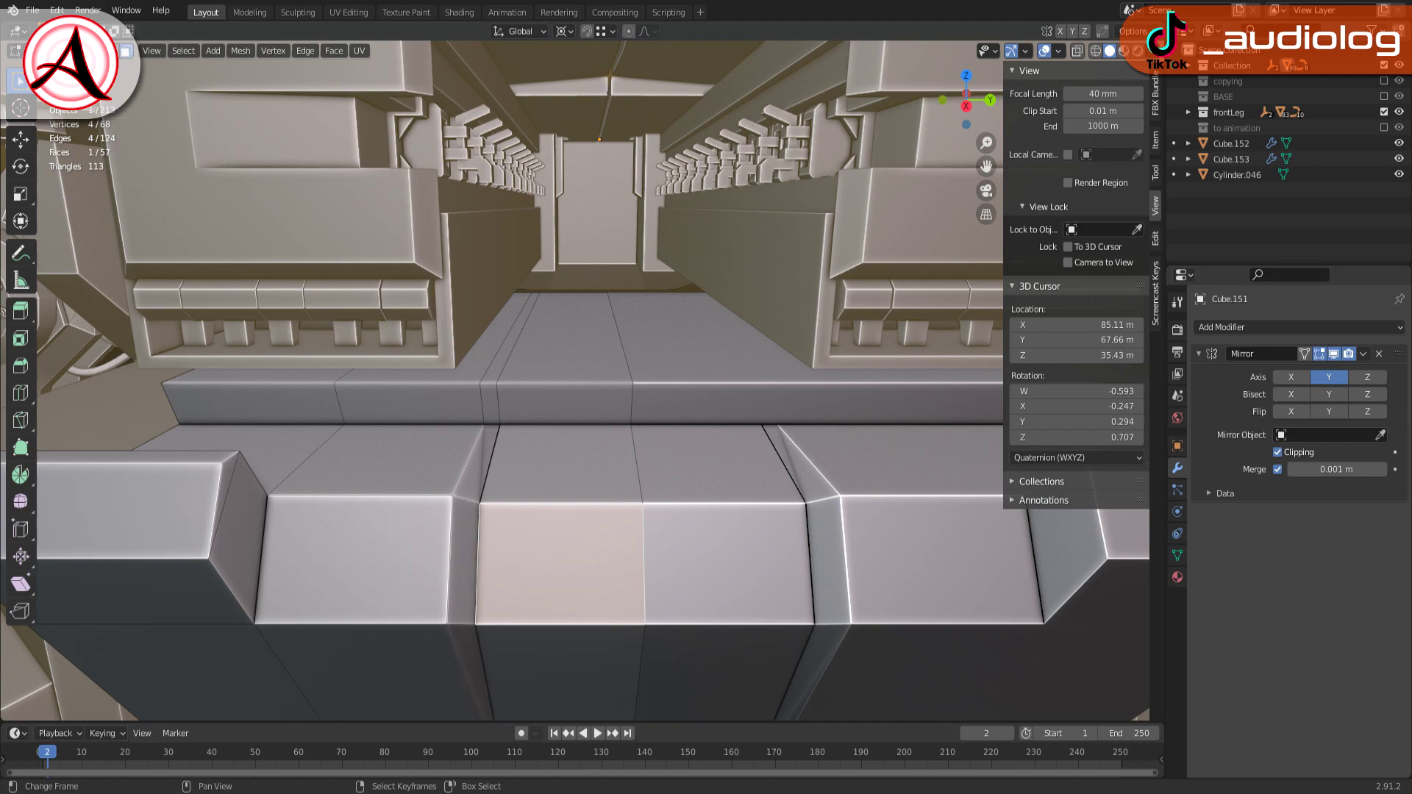
pyautogui.scroll(-4, 628, 193)
pyautogui.moveTo(559, 206)
pyautogui.mouseDown(button='middle')
pyautogui.moveTo(628, 193)
pyautogui.moveTo(483, 446)
pyautogui.mouseUp(button='middle')
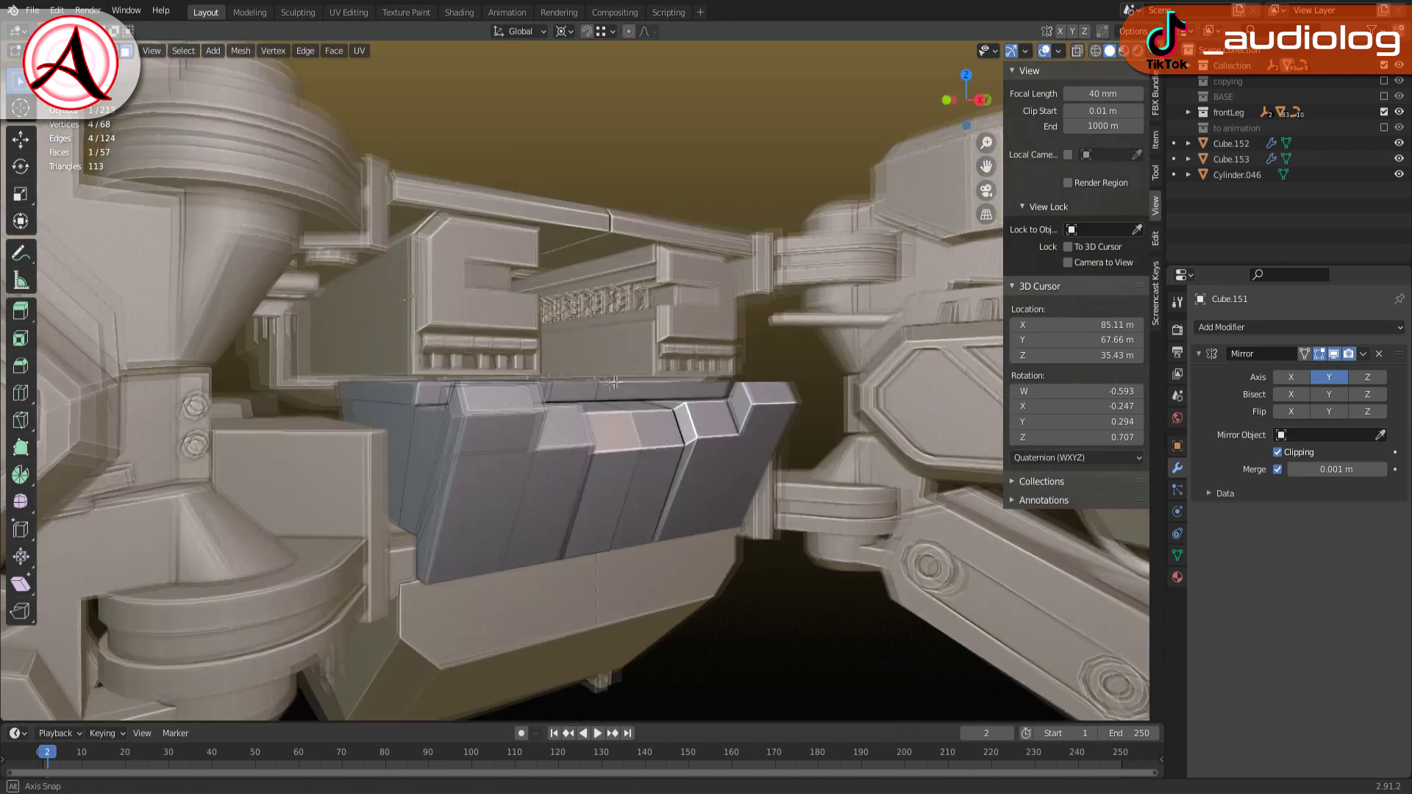
# Separate a copied side face into a new panel object and scale it to 0.661
pyautogui.hotkey('ctrl', 'Tab')
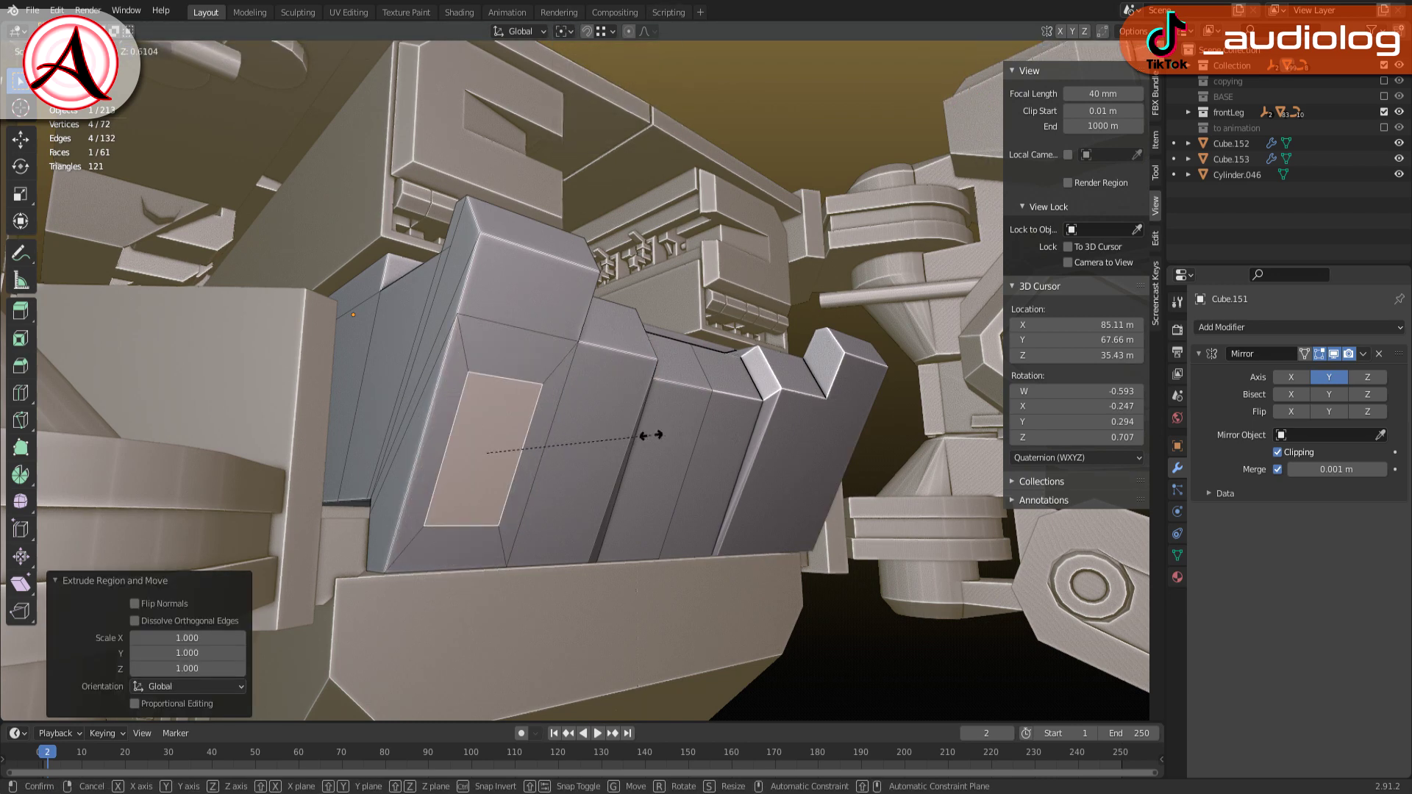
pyautogui.moveTo(416, 395); pyautogui.dragTo(527, 415, button='middle')
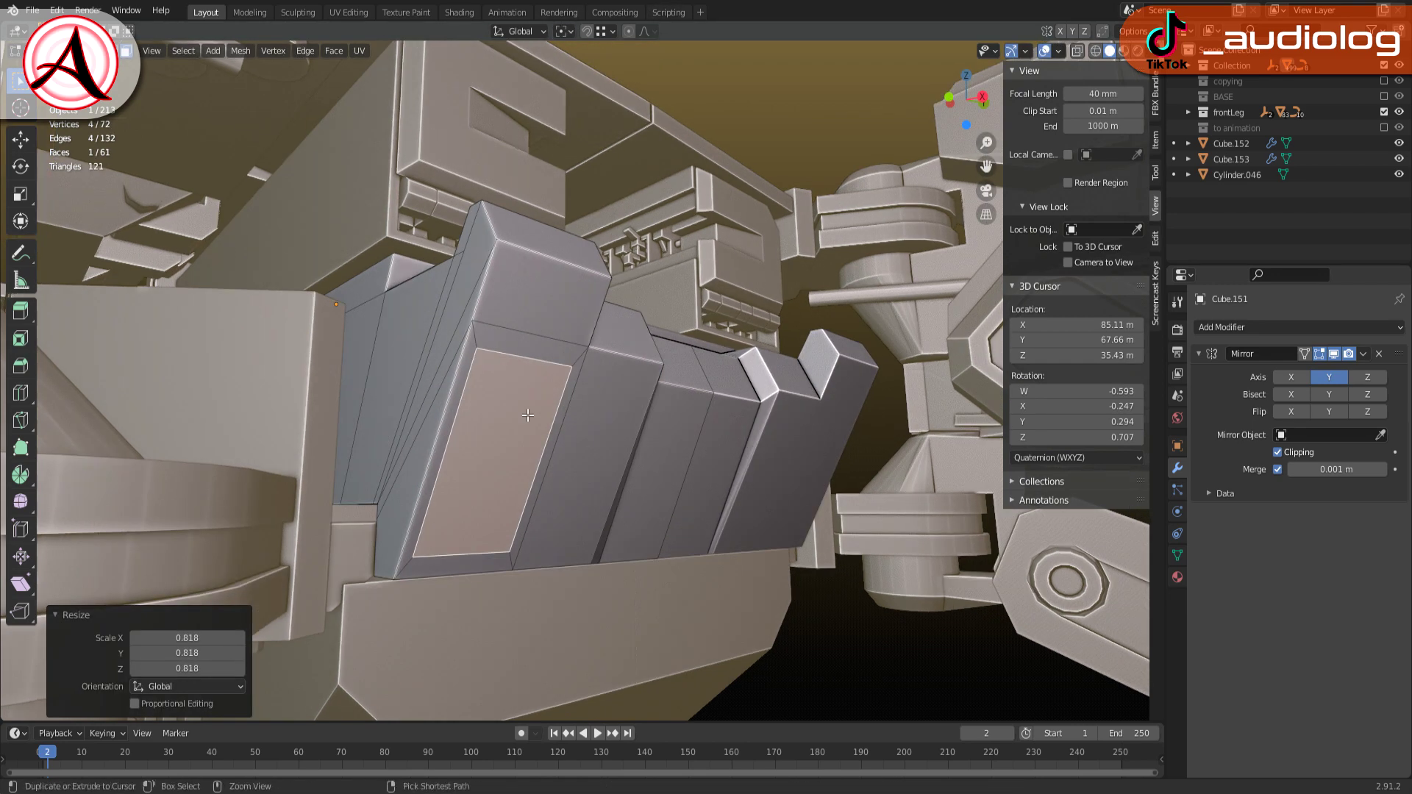
pyautogui.hotkey('ctrl', 'z')
pyautogui.hotkey('ctrl', 'z')
pyautogui.rightClick(521, 483)
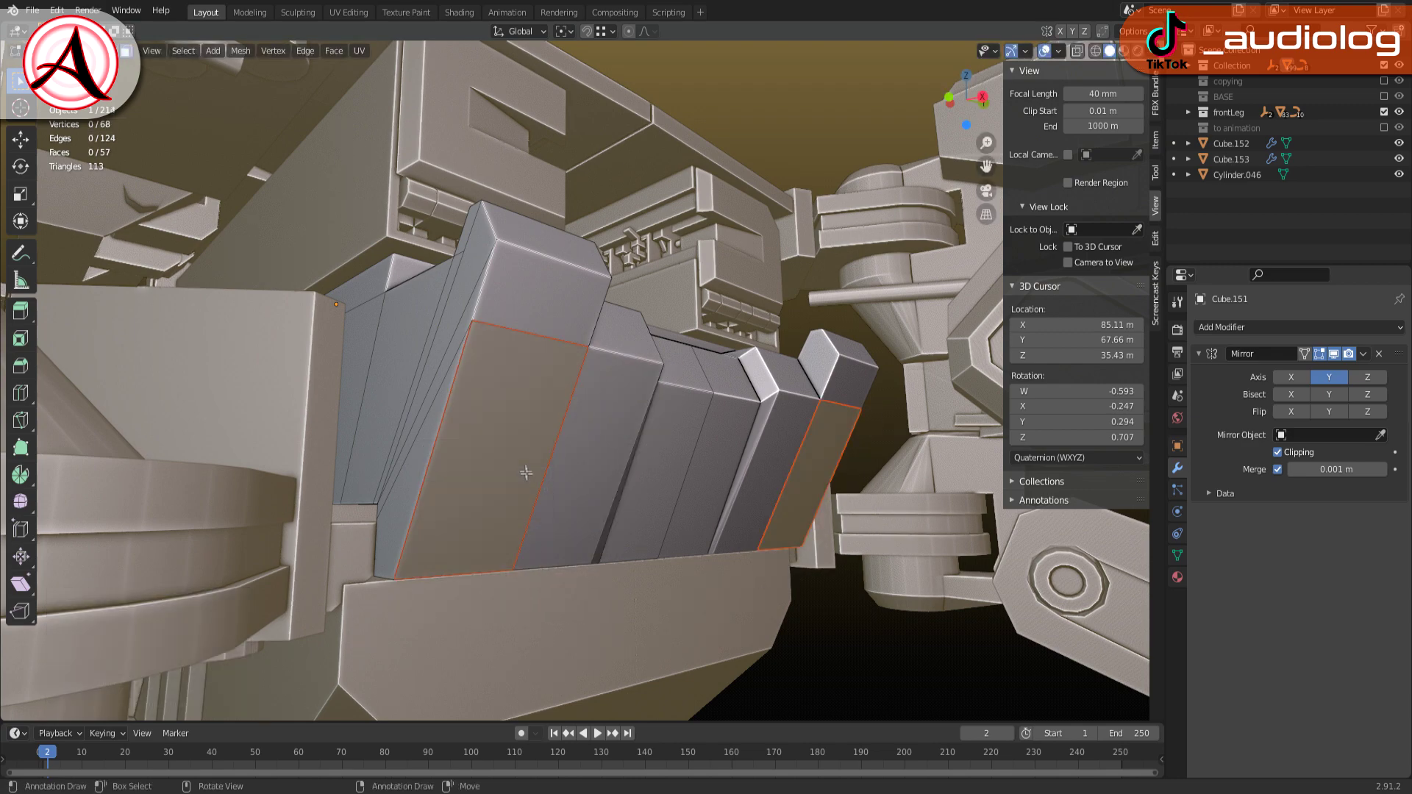
pyautogui.press('p')
pyautogui.press('Tab')
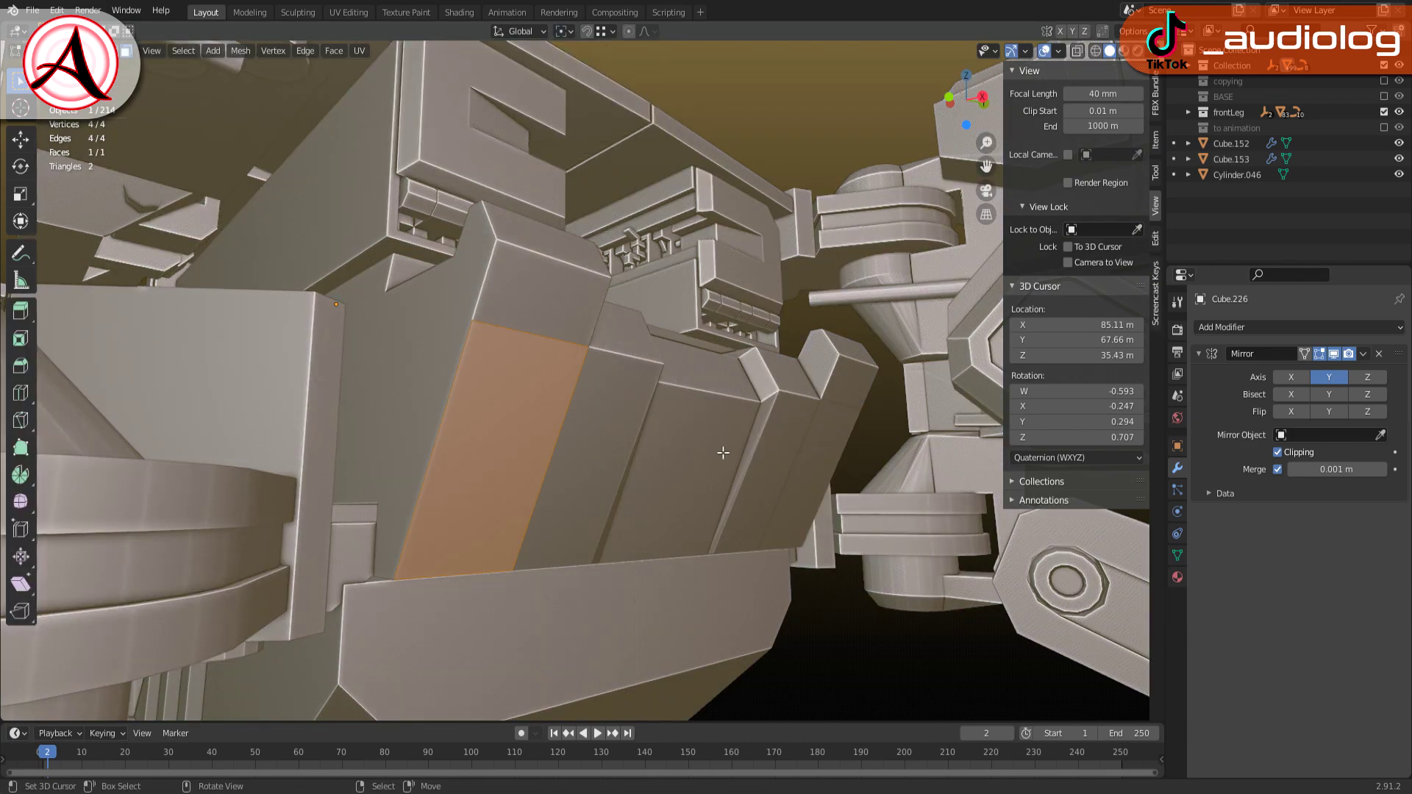
pyautogui.click(702, 445)
pyautogui.moveTo(703, 445); pyautogui.dragTo(656, 333, button='middle')
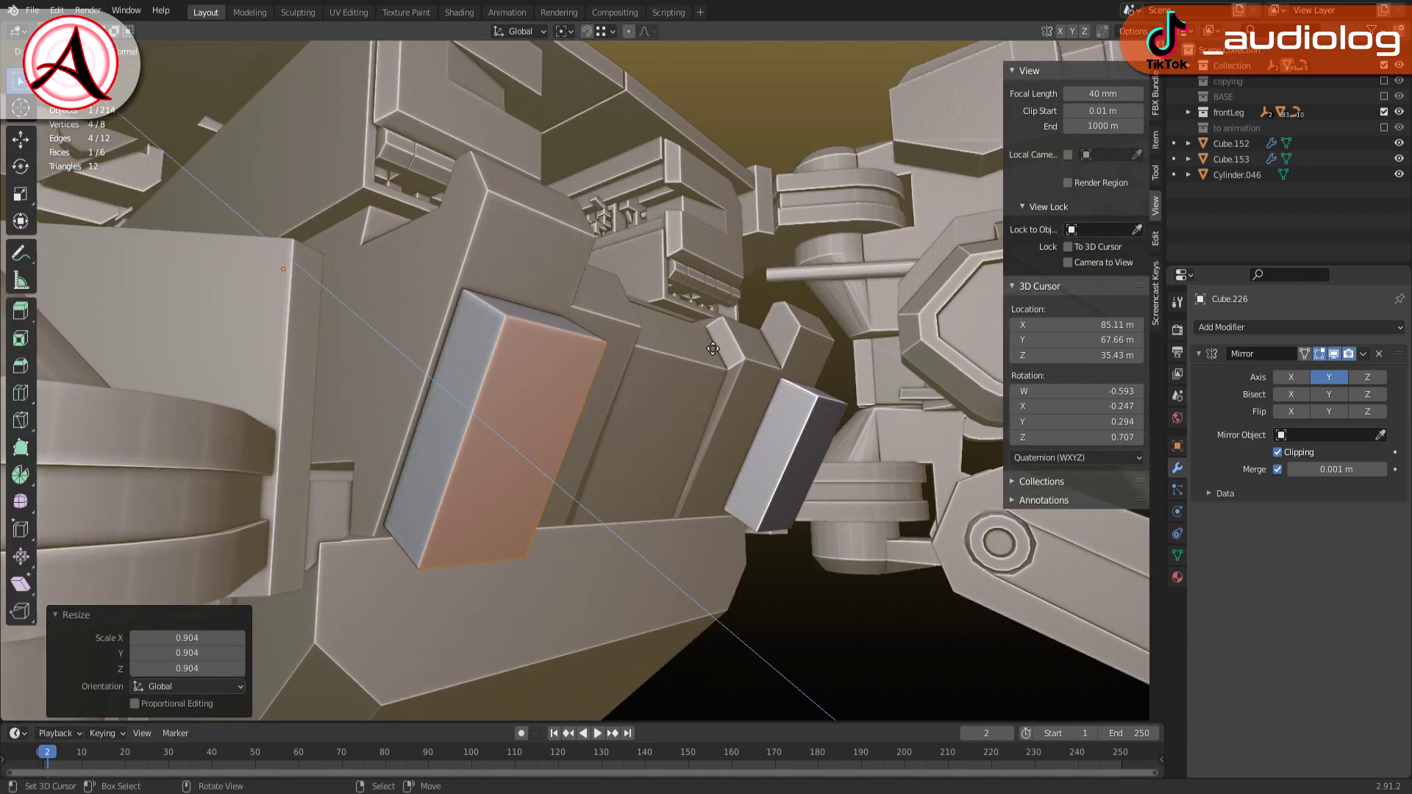
# Move the small block 0.76556 m on Z and bevel its selected edges
pyautogui.click(629, 364)
pyautogui.scroll(-4, 617, 360)
pyautogui.moveTo(618, 360); pyautogui.dragTo(606, 346, button='middle')
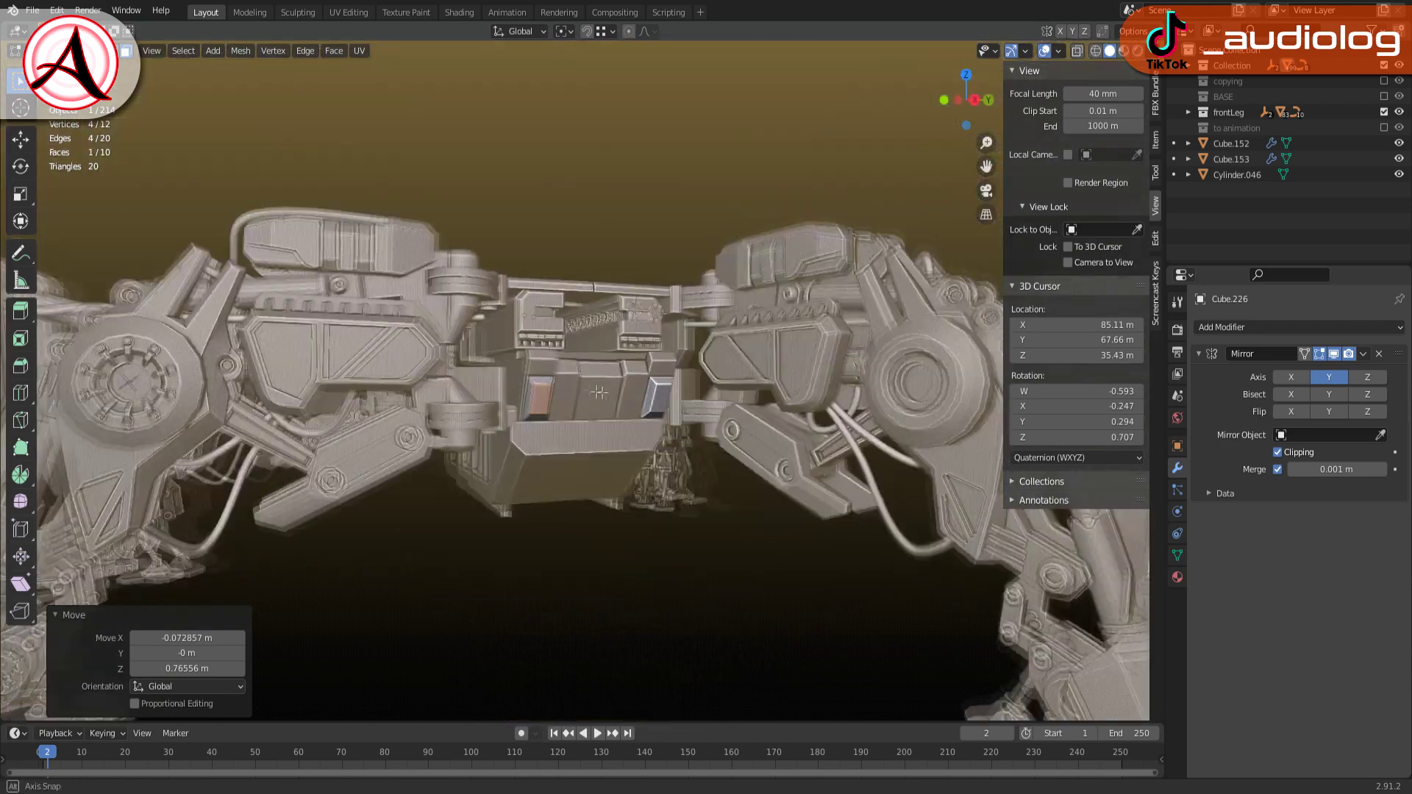
pyautogui.scroll(4, 606, 357)
pyautogui.scroll(6, 606, 357)
pyautogui.keyDown('alt'); pyautogui.click(484, 203); pyautogui.keyUp('alt')
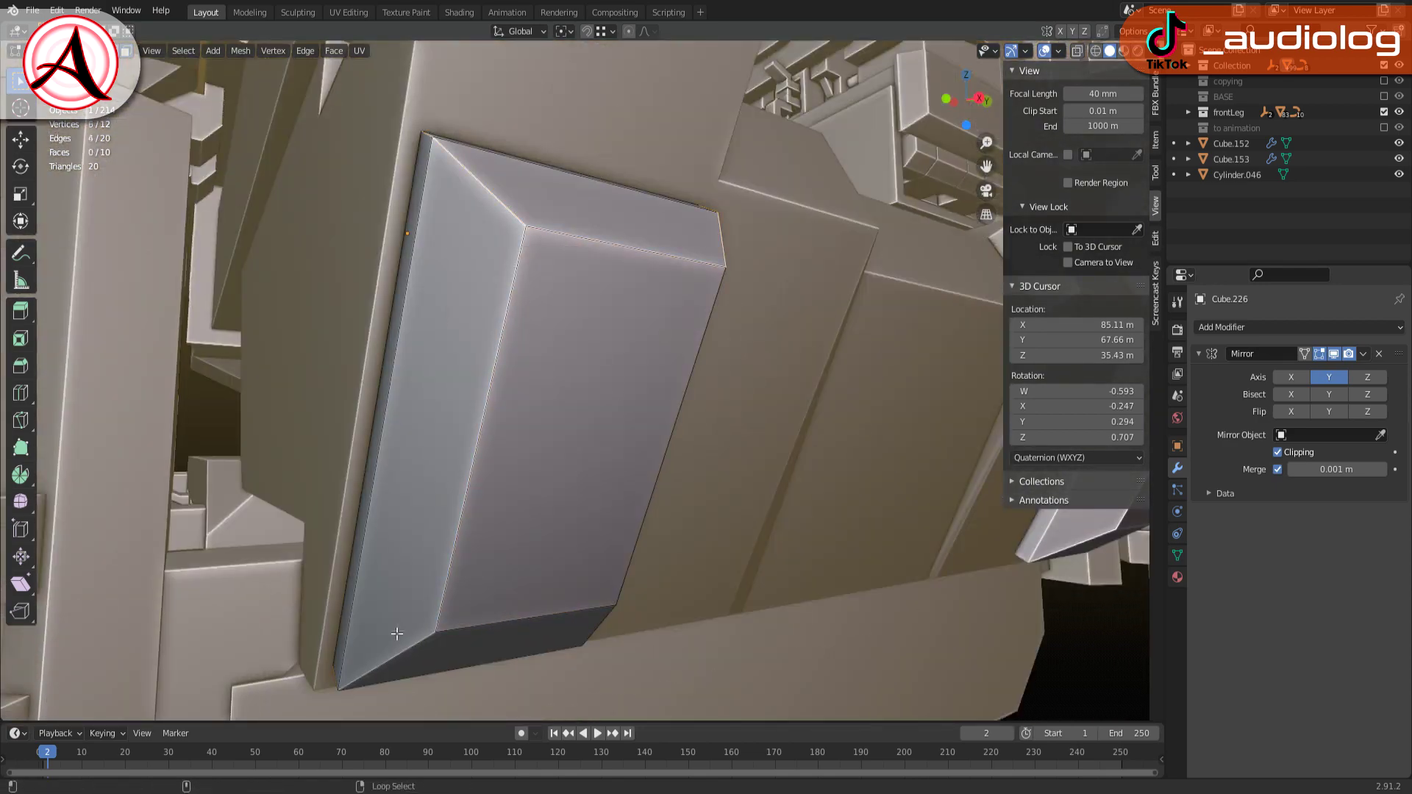
pyautogui.keyDown('alt'); pyautogui.keyDown('shift'); pyautogui.click(397, 633); pyautogui.keyUp('shift'); pyautogui.keyUp('alt')
pyautogui.scroll(-4, 397, 634)
pyautogui.scroll(2, 515, 441)
pyautogui.hotkey('ctrl', 'b')
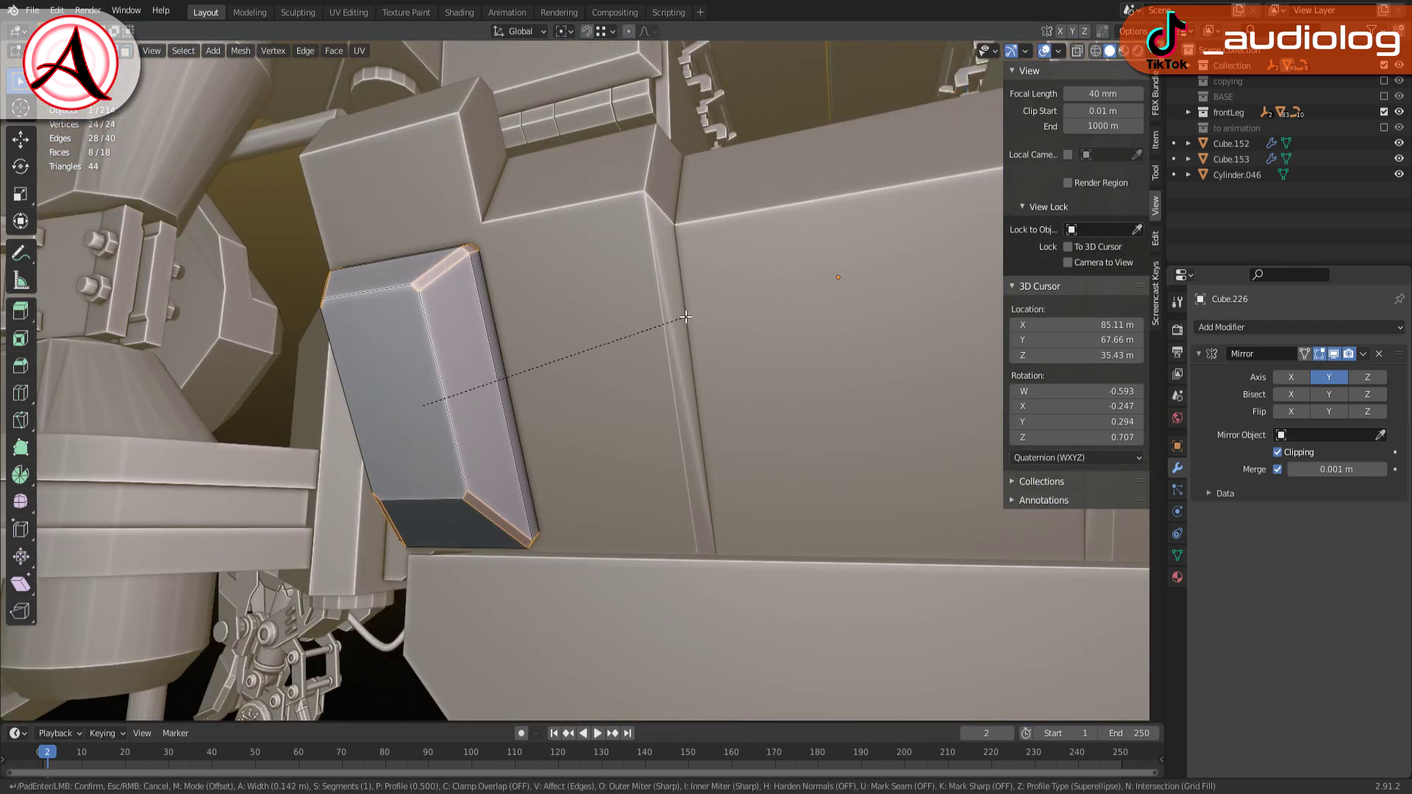
pyautogui.click(686, 317)
# Select the small box under the hull and begin moving it along Z
pyautogui.press('Tab')
pyautogui.scroll(-5, 686, 318)
pyautogui.moveTo(707, 288); pyautogui.dragTo(623, 426, button='middle')
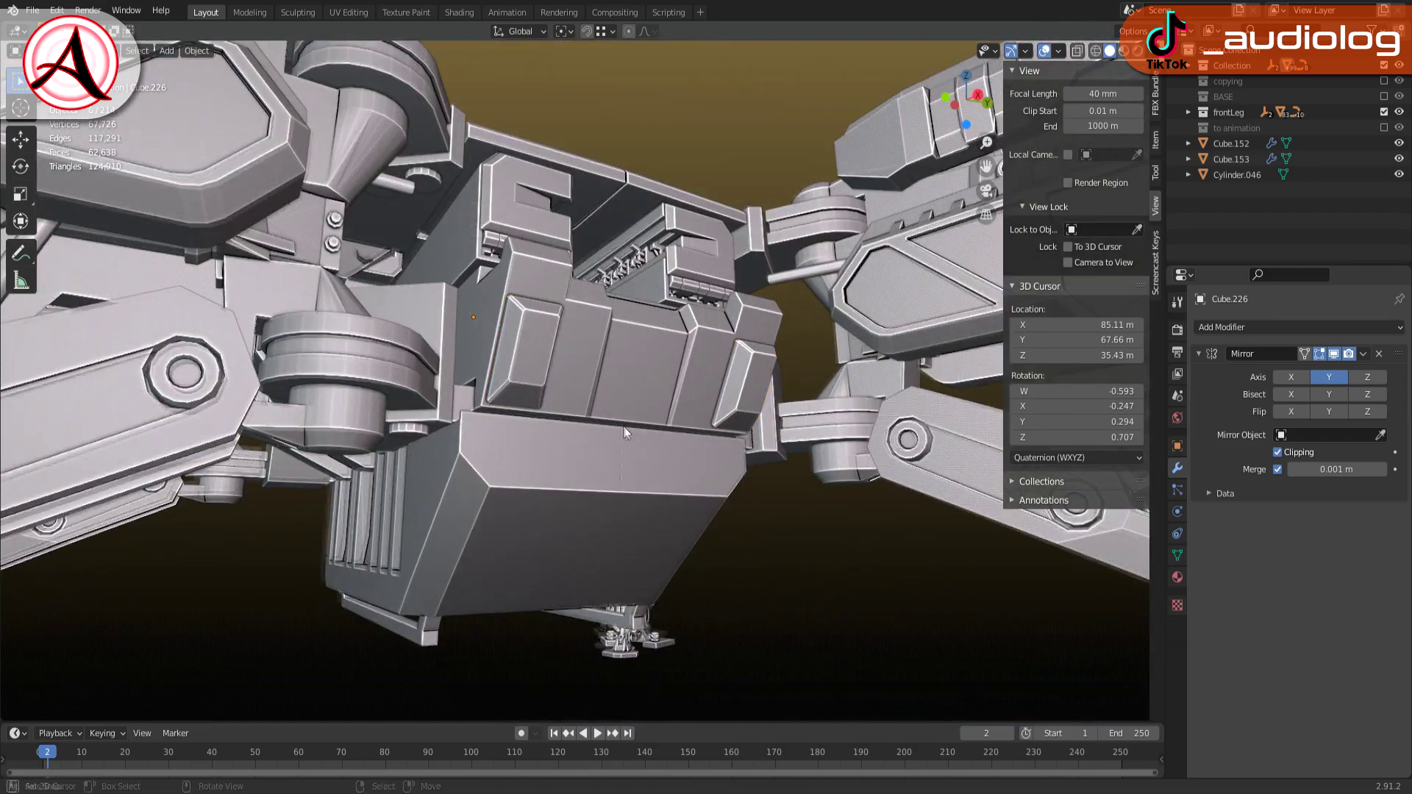
pyautogui.scroll(2, 558, 518)
pyautogui.click(559, 519)
pyautogui.press('g')
pyautogui.press('z')
pyautogui.scroll(5, 581, 551)
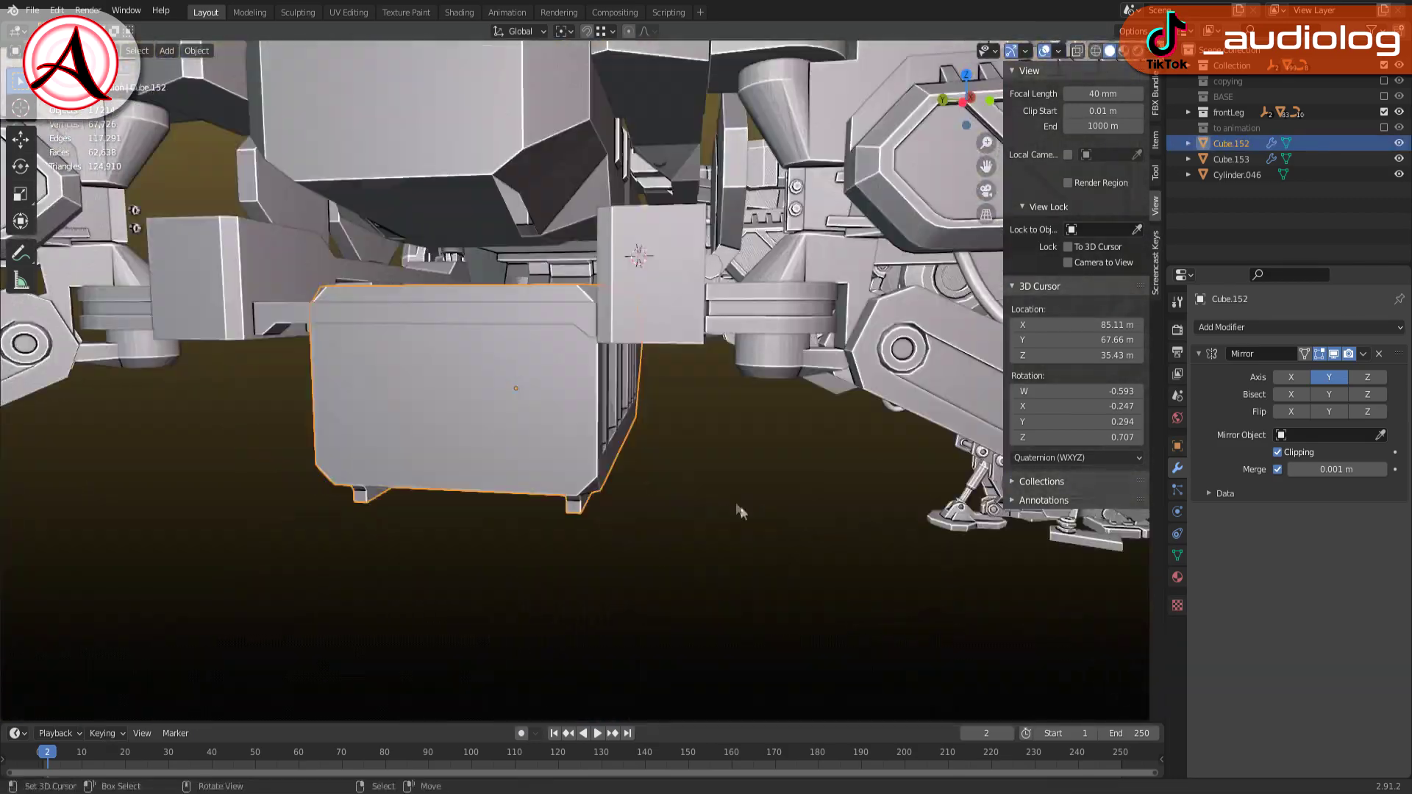
# Raise box Cube.152, then extrude and scale its front faces along Y into a frame
pyautogui.moveTo(741, 505); pyautogui.dragTo(662, 449, button='middle')
pyautogui.click(842, 385)
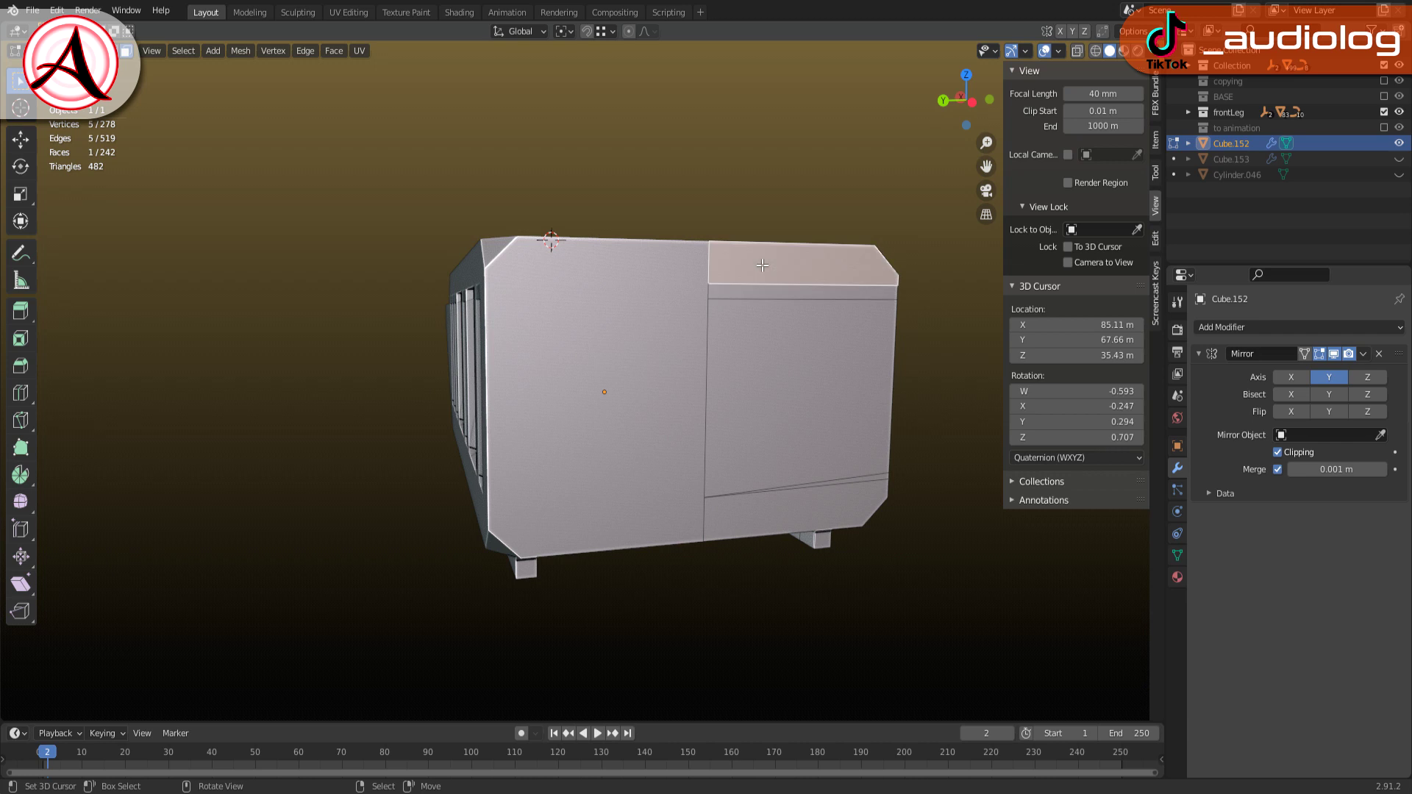
pyautogui.keyDown('ctrl'); pyautogui.click(802, 412); pyautogui.keyUp('ctrl')
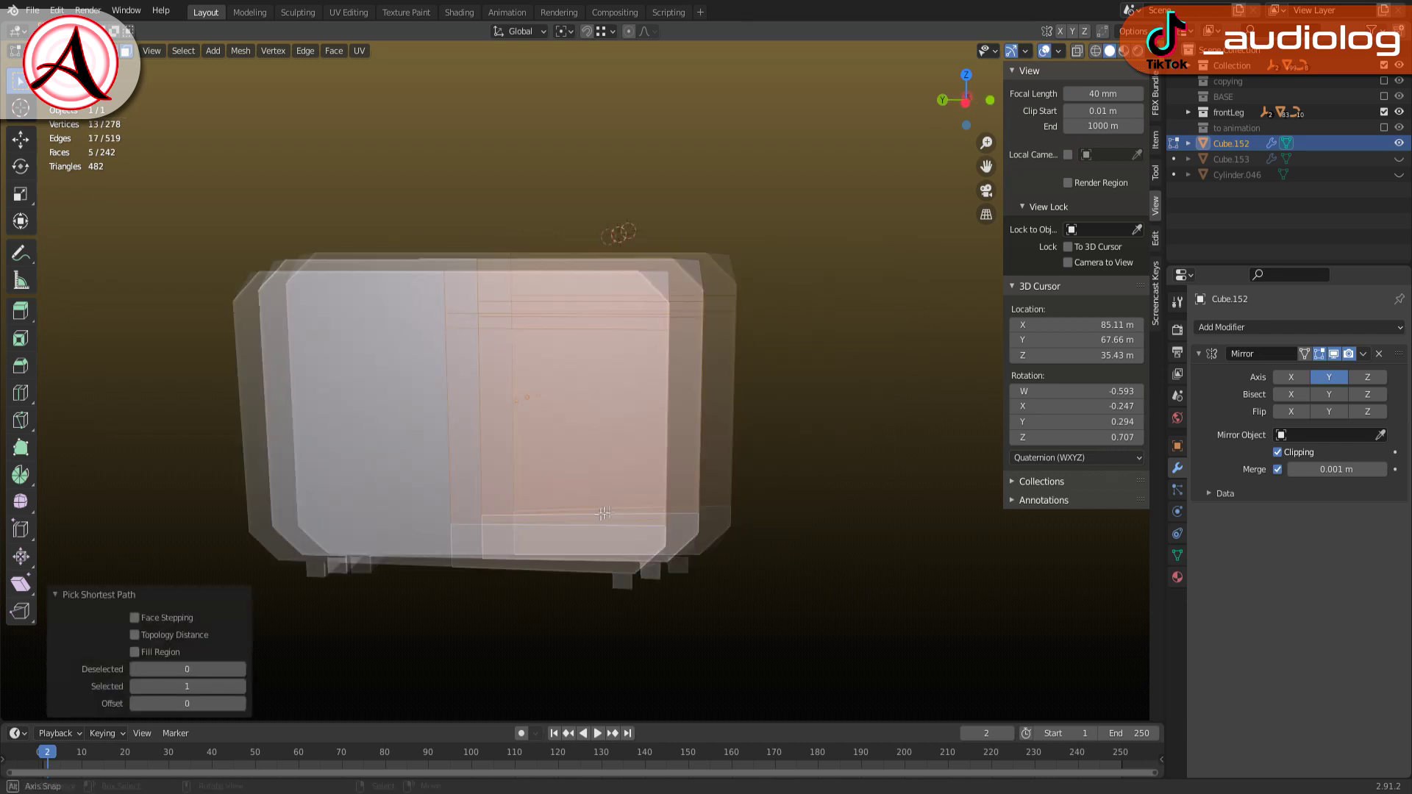
pyautogui.click(786, 369)
pyautogui.scroll(8, 786, 369)
pyautogui.press('e')
pyautogui.click(794, 366)
pyautogui.scroll(-3, 794, 365)
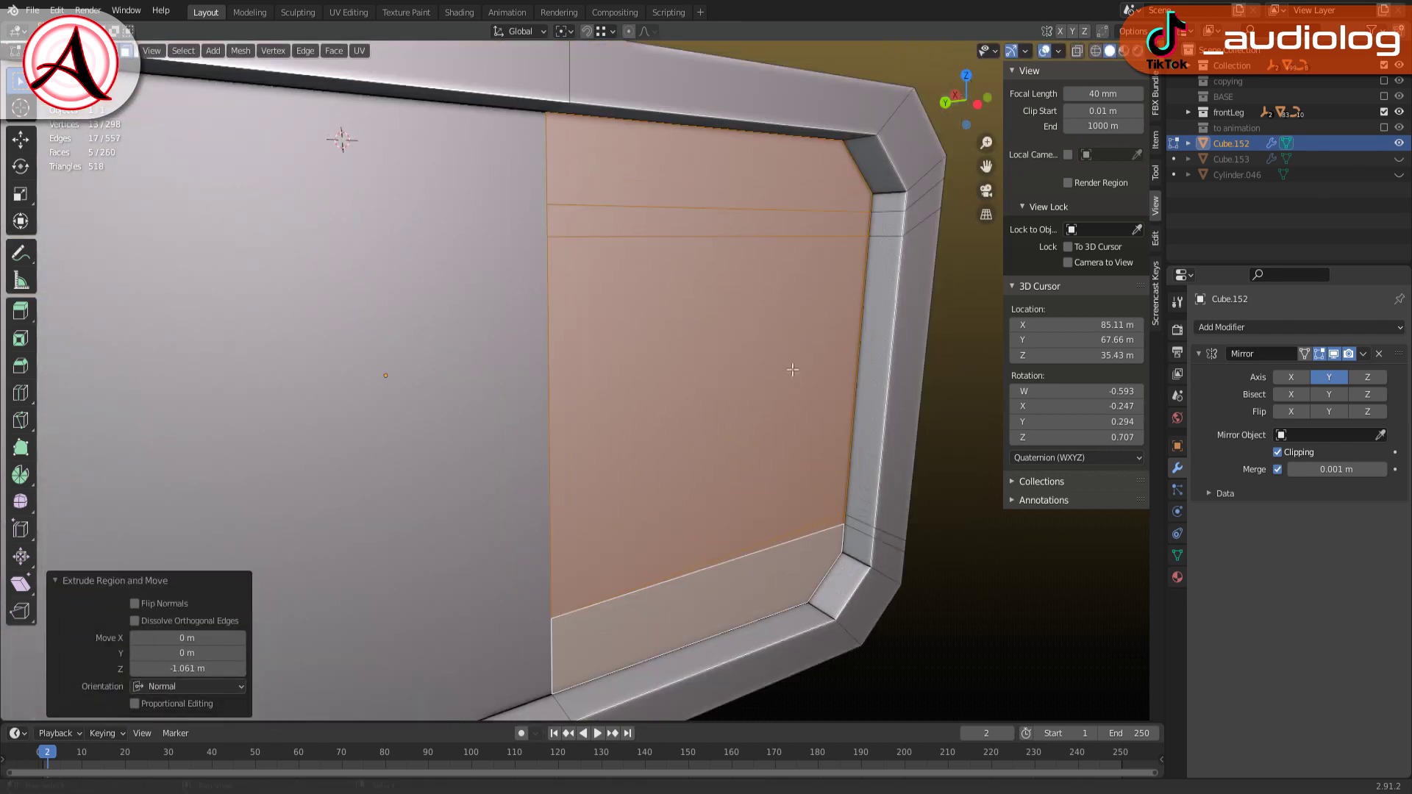
pyautogui.press('s')
pyautogui.press('y')
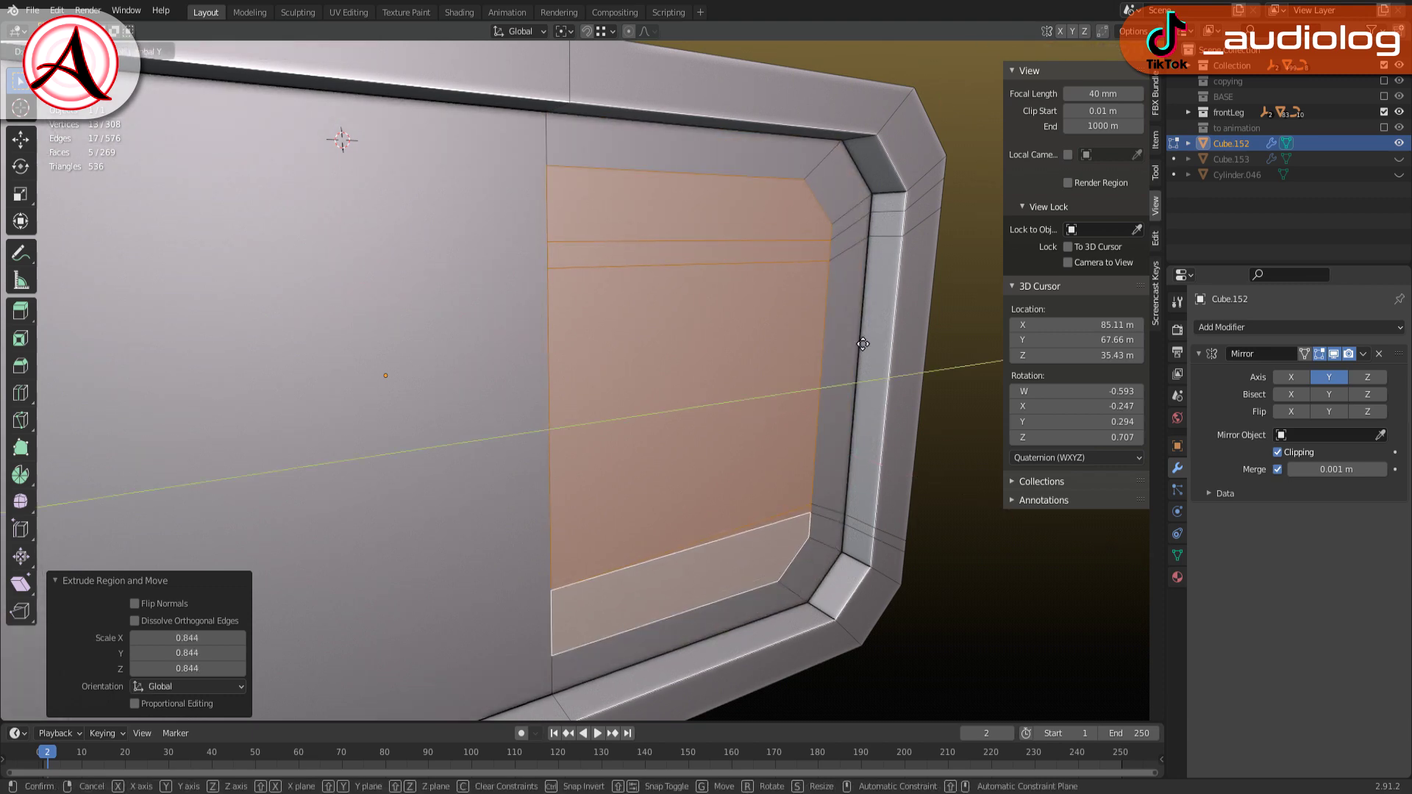
# Recess the frame faces inward and shrink the inner strip faces around their bounding box centre
pyautogui.press('e')
pyautogui.scroll(-3, 843, 339)
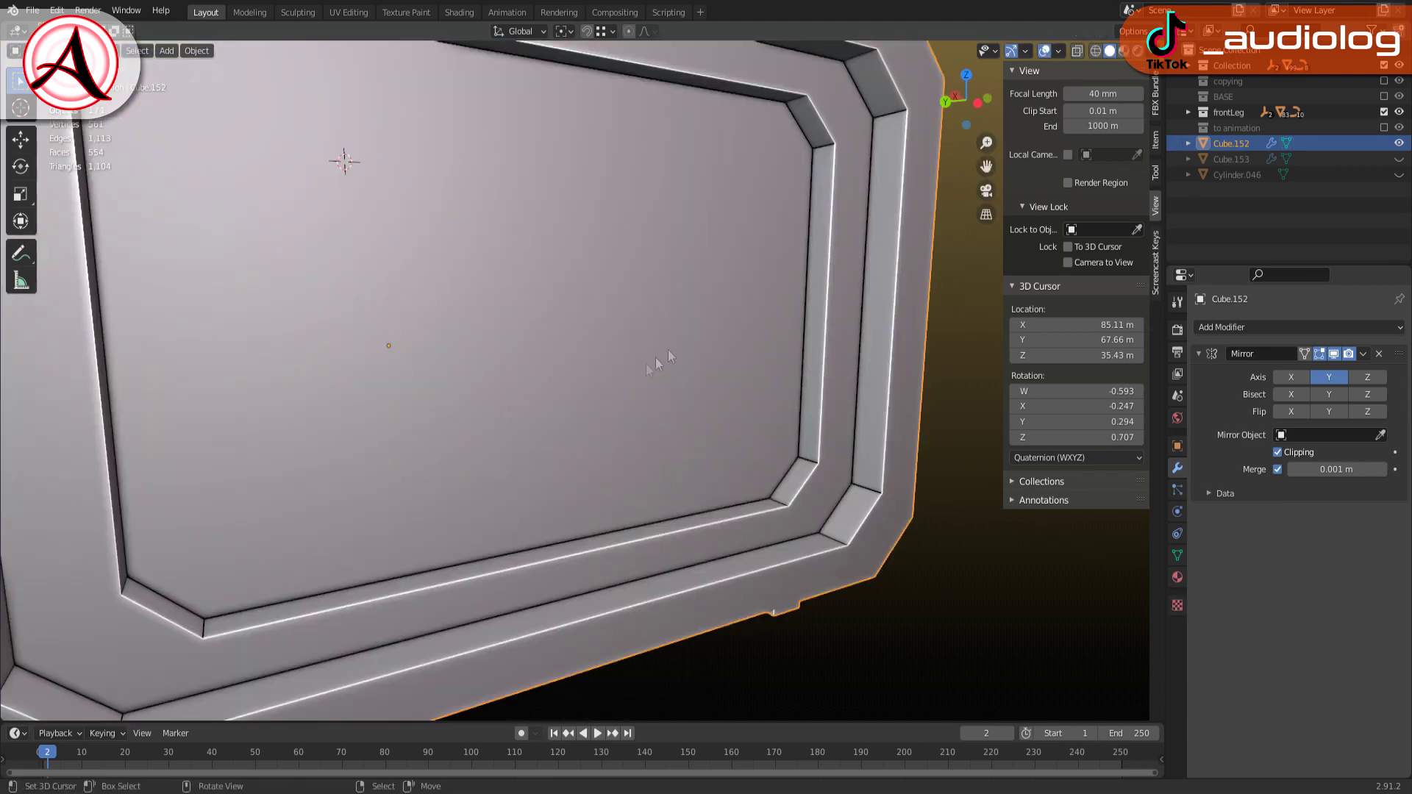
pyautogui.scroll(3, 639, 372)
pyautogui.moveTo(640, 372)
pyautogui.keyDown('shift'); pyautogui.mouseDown(button='middle')
pyautogui.moveTo(647, 500)
pyautogui.moveTo(539, 286)
pyautogui.mouseUp(button='middle'); pyautogui.keyUp('shift')
pyautogui.click(647, 500)
pyautogui.keyDown('shift'); pyautogui.click(550, 302); pyautogui.keyUp('shift')
pyautogui.scroll(-4, 539, 287)
pyautogui.scroll(3, 590, 241)
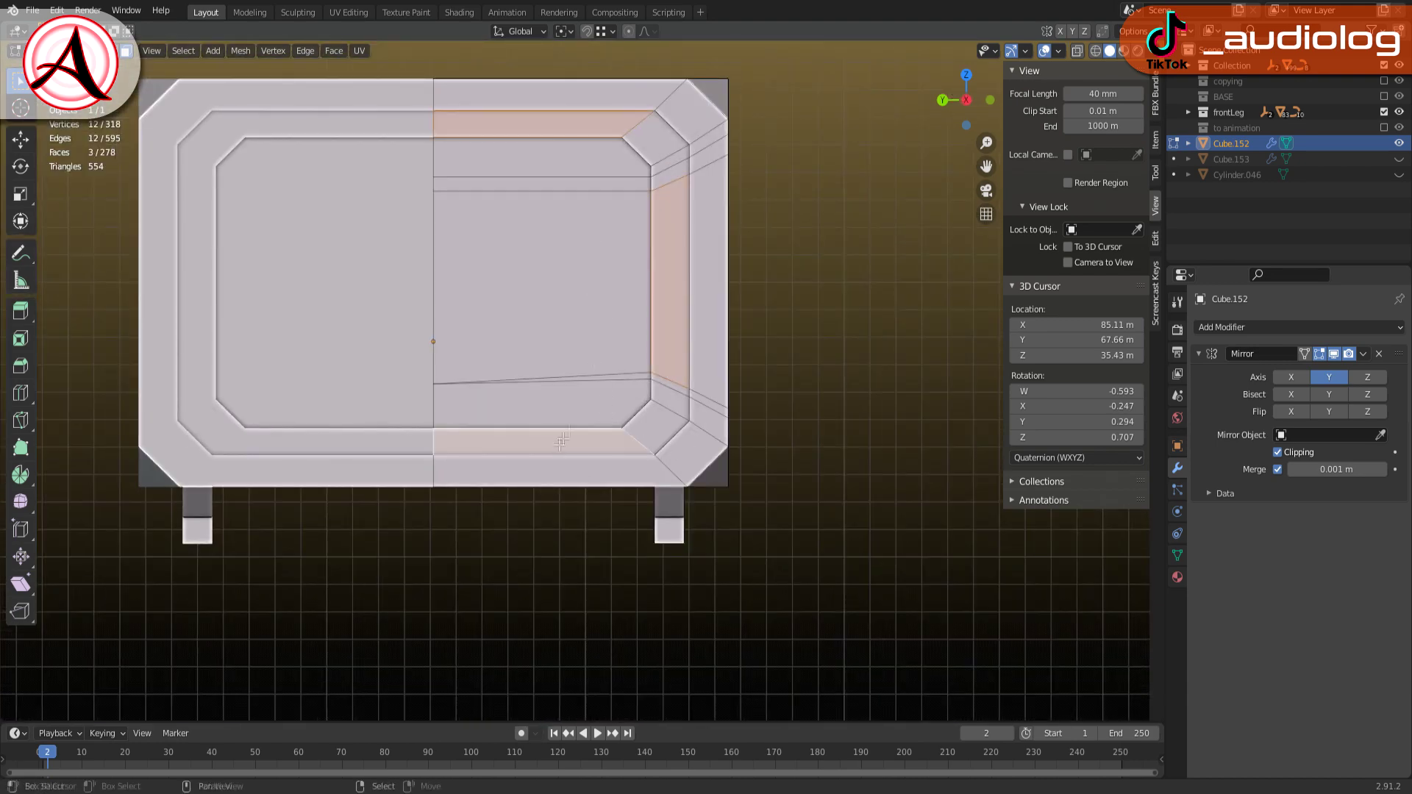
pyautogui.scroll(1, 559, 448)
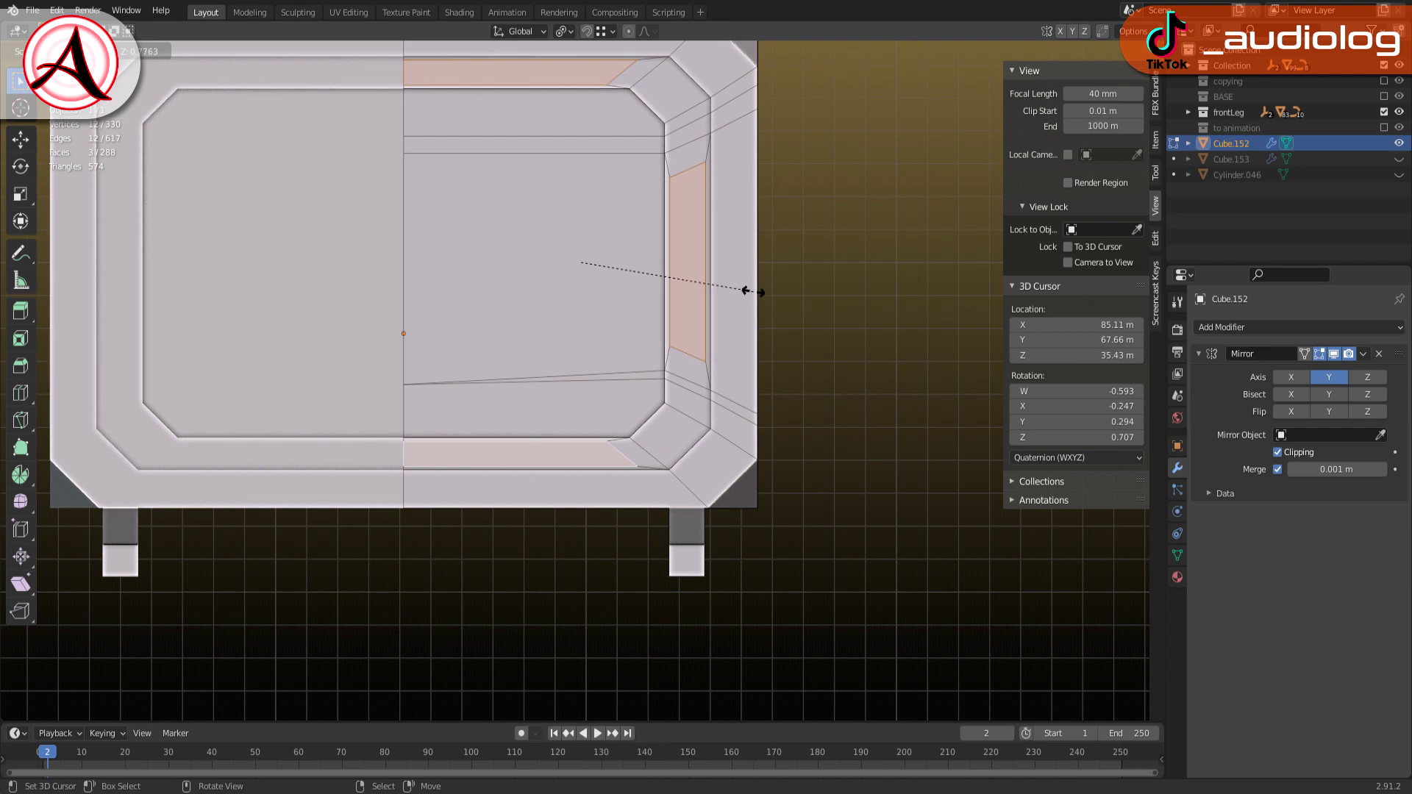
pyautogui.click(745, 291)
pyautogui.click(632, 53)
pyautogui.click(593, 72)
pyautogui.keyDown('shift'); pyautogui.moveTo(593, 71); pyautogui.dragTo(607, 160, button='middle'); pyautogui.keyUp('shift')
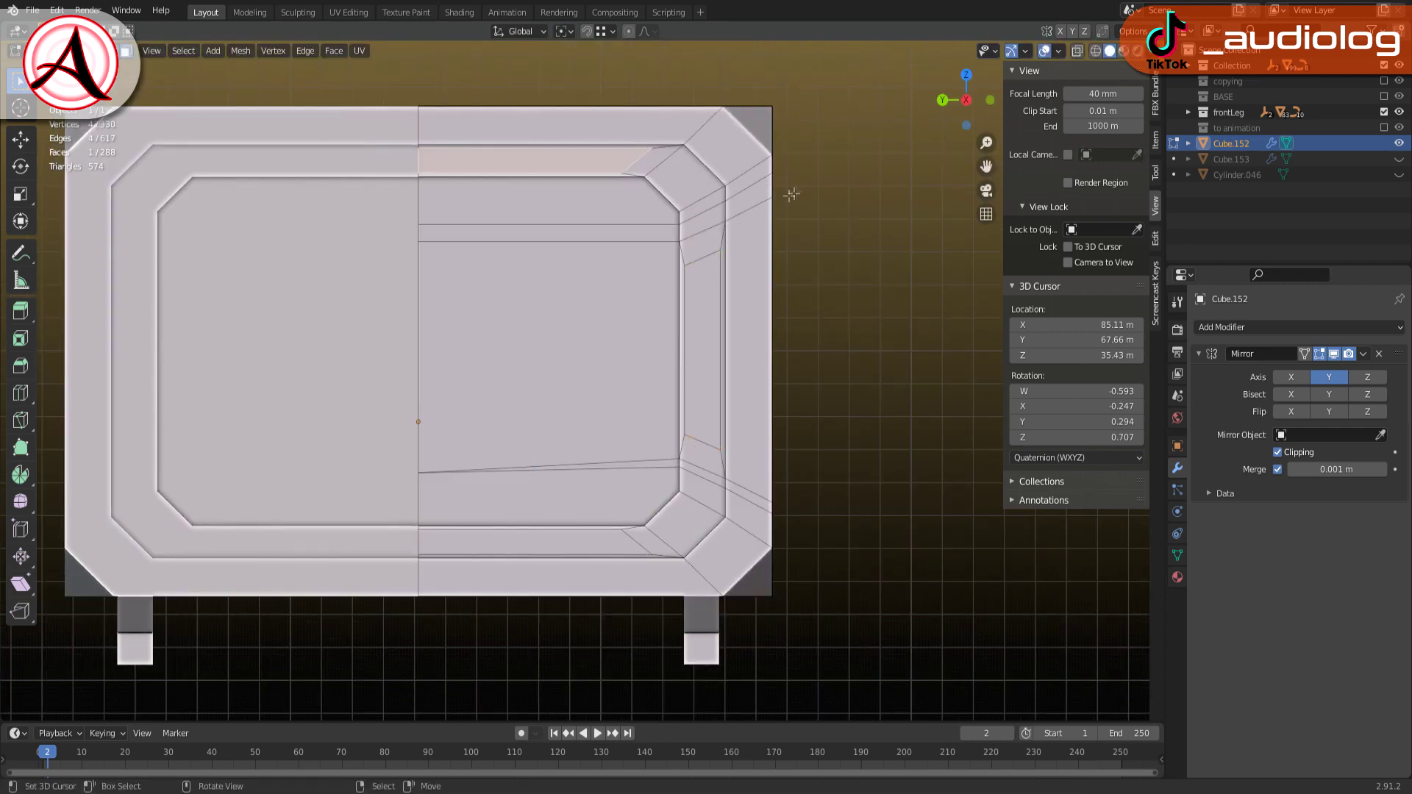
# Slide the groove edges to form recessed side slots in the frame
pyautogui.moveTo(601, 545)
pyautogui.mouseDown(button='middle')
pyautogui.moveTo(633, 454)
pyautogui.moveTo(613, 458)
pyautogui.moveTo(649, 517)
pyautogui.mouseUp(button='middle')
pyautogui.scroll(5, 613, 457)
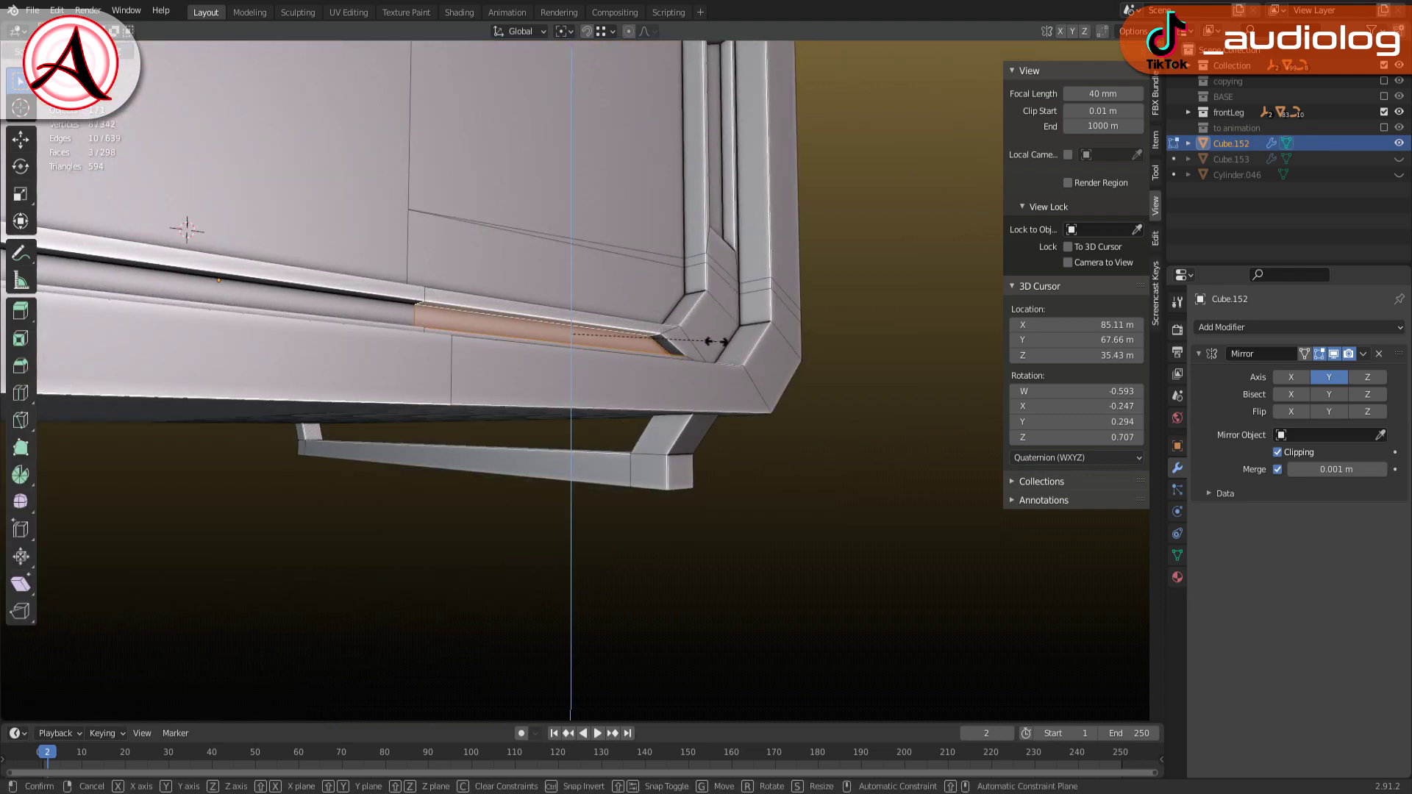
pyautogui.click(714, 341)
pyautogui.moveTo(715, 341)
pyautogui.mouseDown(button='middle')
pyautogui.moveTo(859, 467)
pyautogui.moveTo(842, 463)
pyautogui.mouseUp(button='middle')
pyautogui.scroll(-5, 842, 463)
pyautogui.click(643, 451)
pyautogui.scroll(6, 643, 450)
pyautogui.moveTo(644, 451)
pyautogui.mouseDown(button='middle')
pyautogui.moveTo(657, 380)
pyautogui.moveTo(825, 460)
pyautogui.mouseUp(button='middle')
pyautogui.scroll(-4, 756, 431)
pyautogui.moveTo(756, 432); pyautogui.dragTo(504, 306, button='middle')
pyautogui.press('Tab')
pyautogui.press('Tab')
# Separate the door panel into its own object, apply its Mirror modifier and frame it
pyautogui.click(596, 198)
pyautogui.moveTo(596, 199); pyautogui.dragTo(552, 314, button='middle')
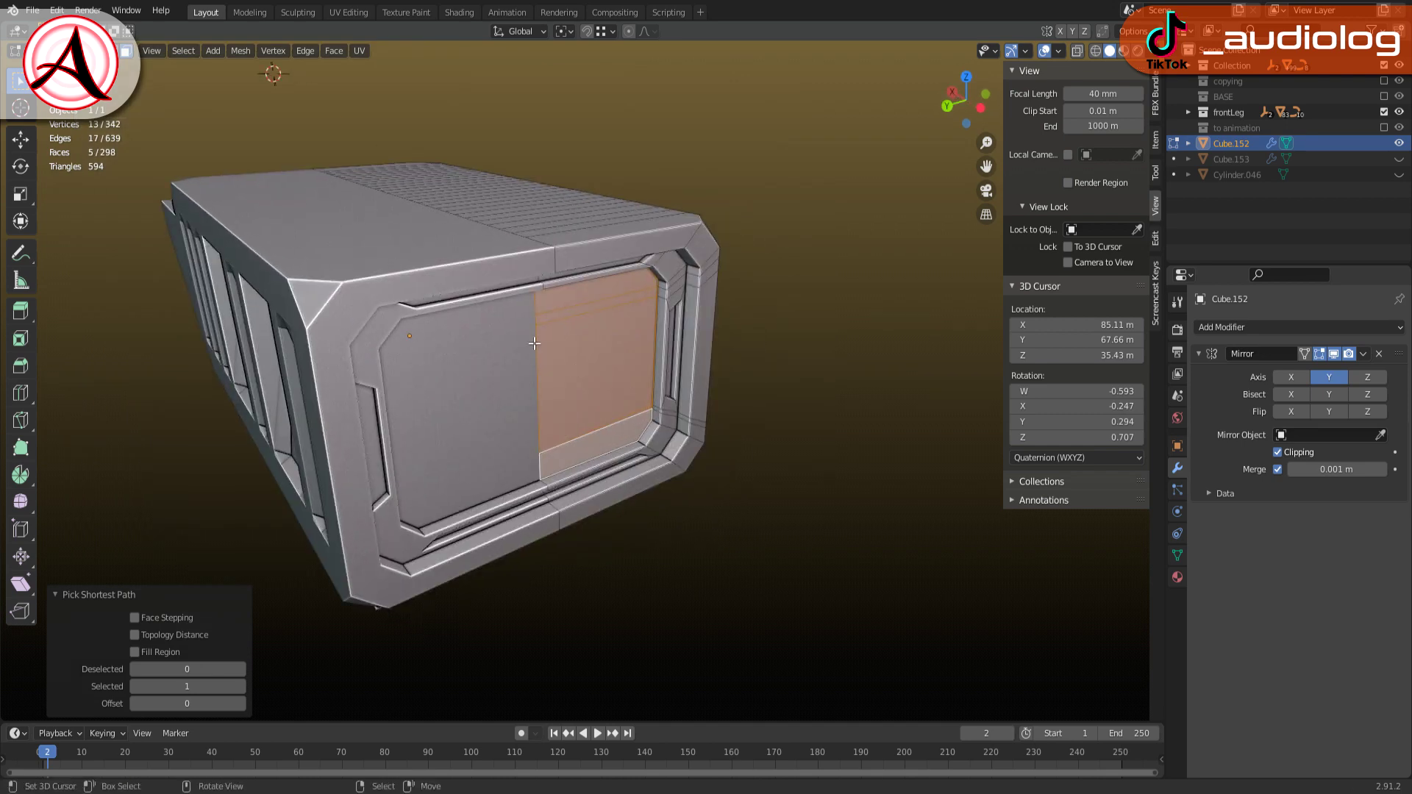
pyautogui.press('p')
pyautogui.press('Tab')
pyautogui.click(598, 341)
pyautogui.scroll(5, 598, 346)
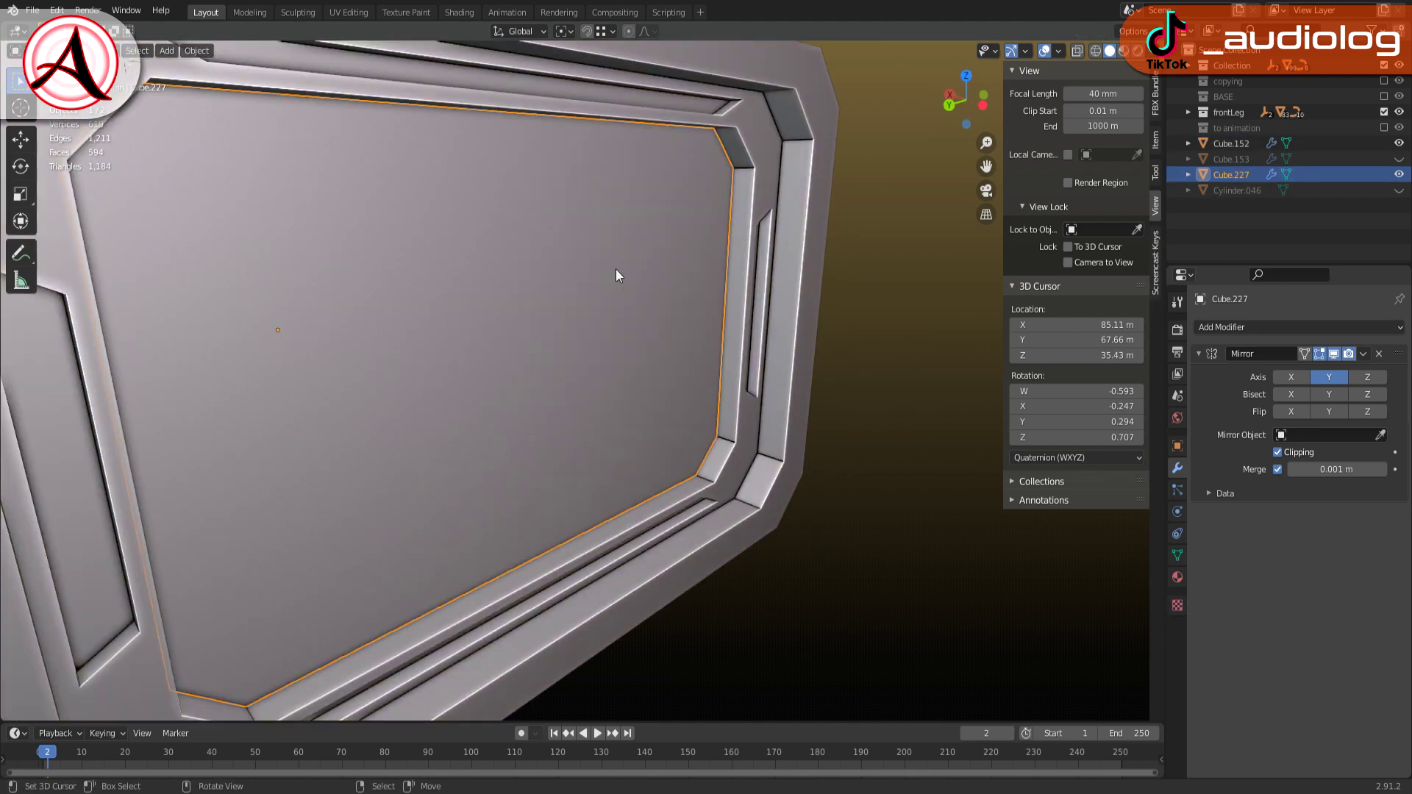
pyautogui.click(571, 283)
pyautogui.hotkey('ctrl', 'a')
pyautogui.press('Tab')
pyautogui.press('KP_Decimal')
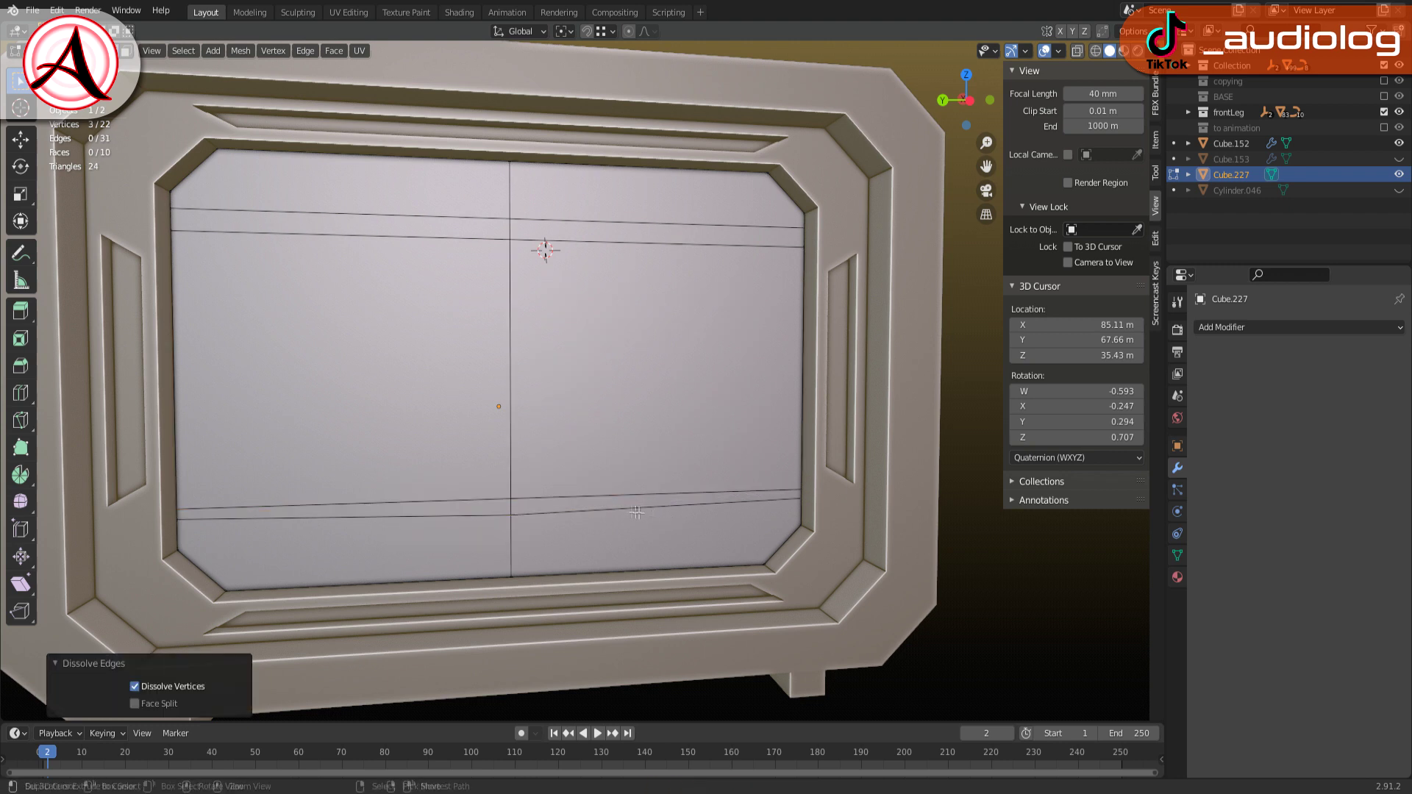
# Merge by distance, flatten the lower edge to zero height, and move it -0.23323 m on Z
pyautogui.click(599, 464)
pyautogui.click(476, 525)
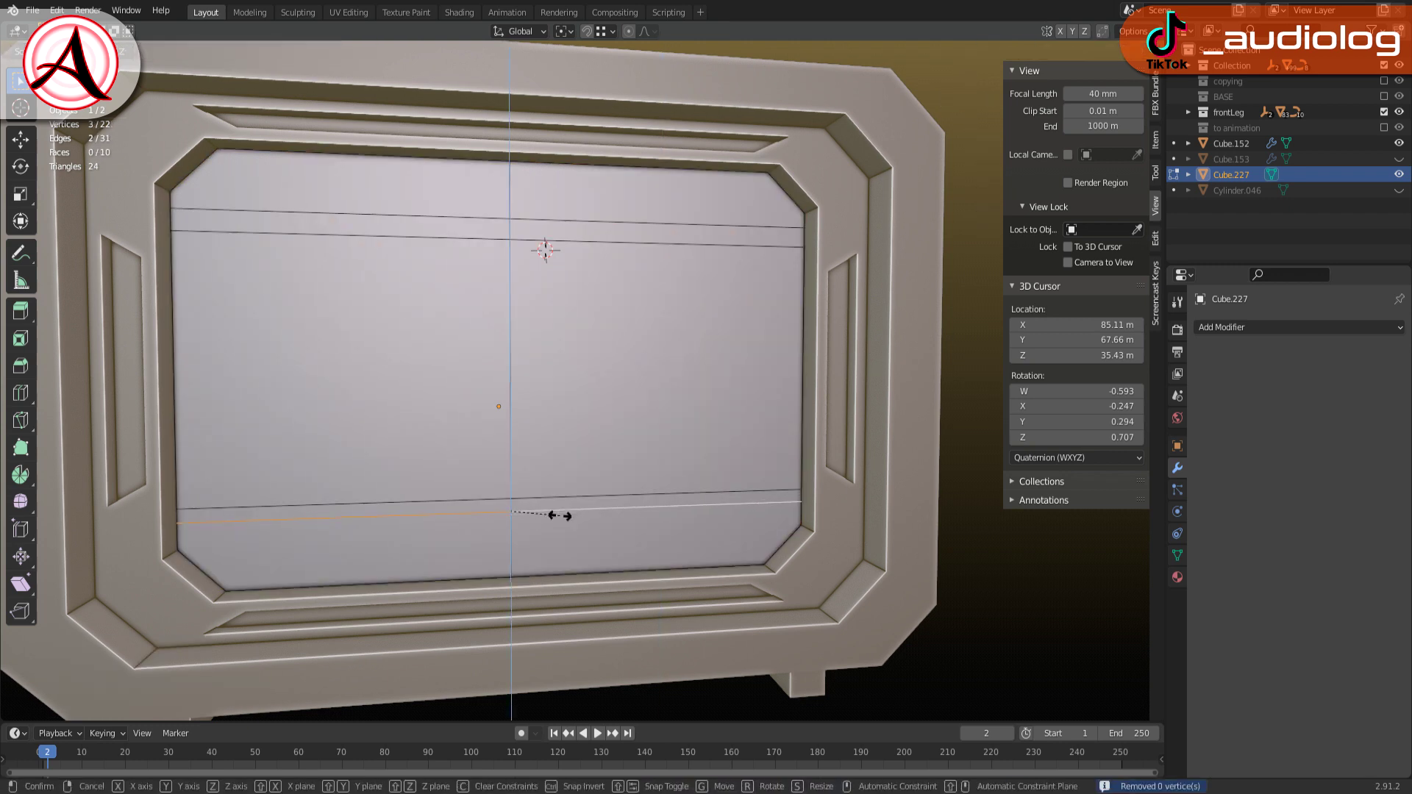
pyautogui.press('0')
pyautogui.press('Return')
pyautogui.scroll(-2, 580, 384)
pyautogui.press('g')
pyautogui.press('z')
# Select the panel's vertical centre edge loop where the door will split
pyautogui.moveTo(578, 388)
pyautogui.mouseDown(button='middle')
pyautogui.moveTo(664, 354)
pyautogui.moveTo(436, 250)
pyautogui.mouseUp(button='middle')
pyautogui.moveTo(552, 318); pyautogui.dragTo(553, 291, button='middle')
pyautogui.keyDown('alt'); pyautogui.click(553, 291); pyautogui.keyUp('alt')
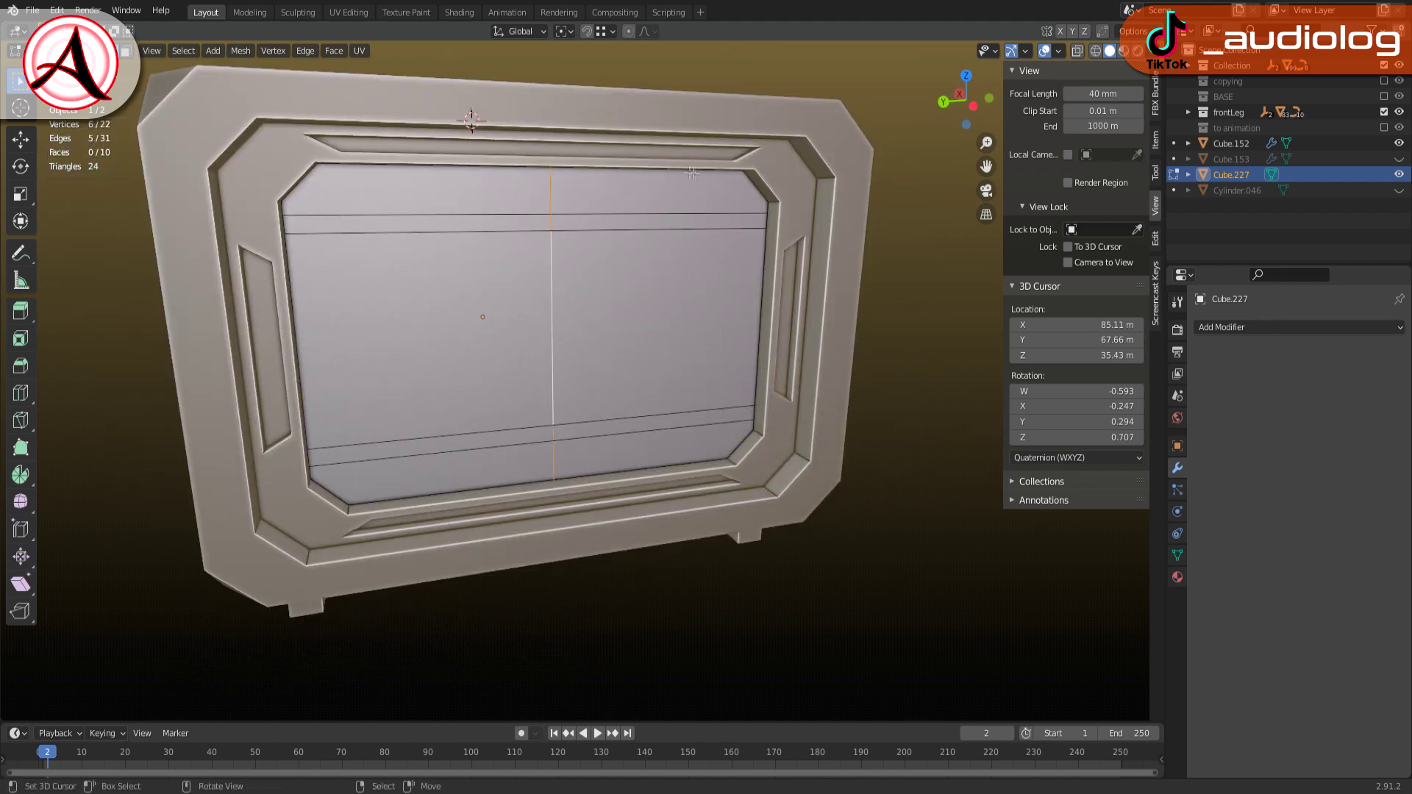
pyautogui.moveTo(459, 485); pyautogui.dragTo(499, 372, button='middle')
pyautogui.moveTo(605, 341); pyautogui.dragTo(596, 293, button='middle')
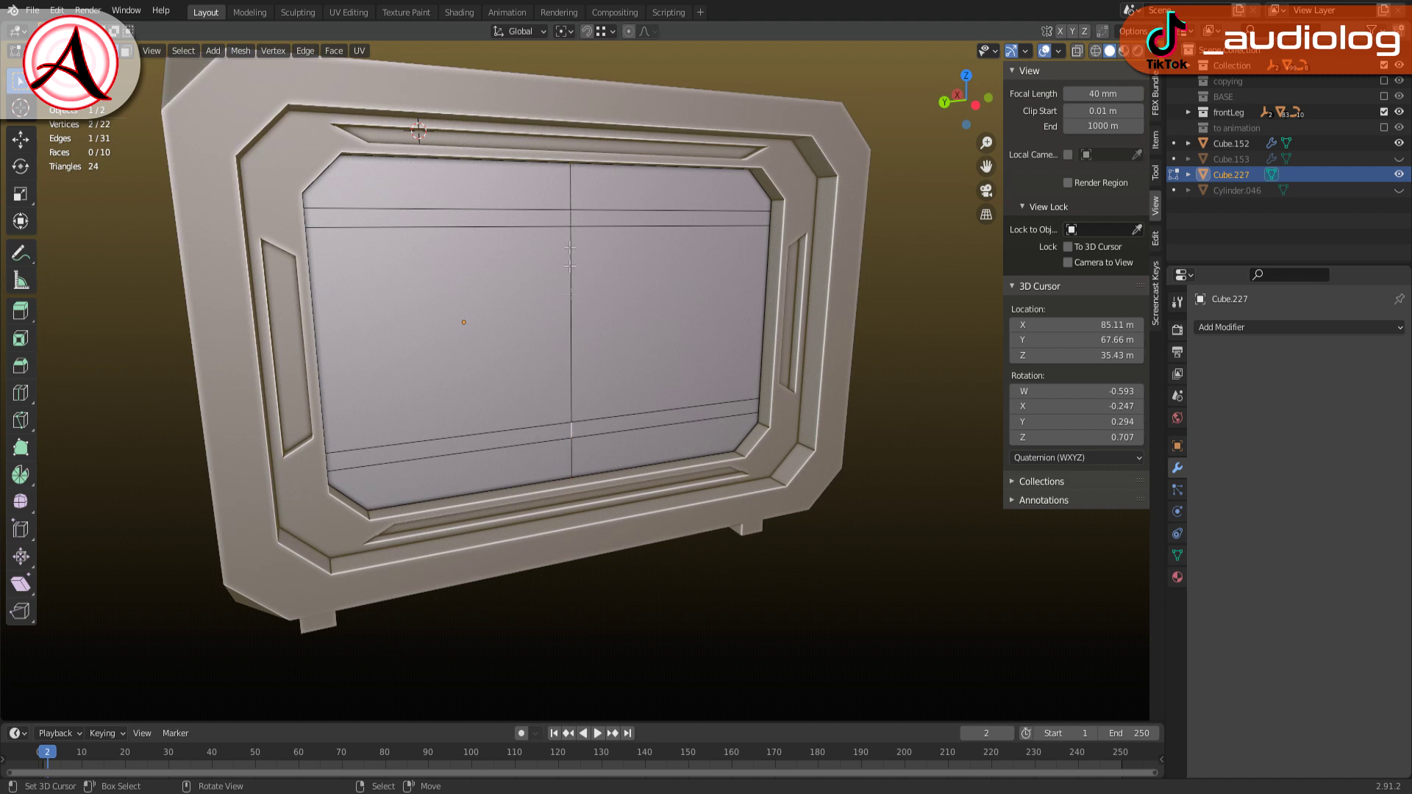
# Bevel the centre edge loop into a narrow groove down the panel's middle
pyautogui.click(676, 245)
pyautogui.hotkey('ctrl', 'Tab')
pyautogui.click(639, 265)
pyautogui.keyDown('ctrl'); pyautogui.click(632, 294); pyautogui.keyUp('ctrl')
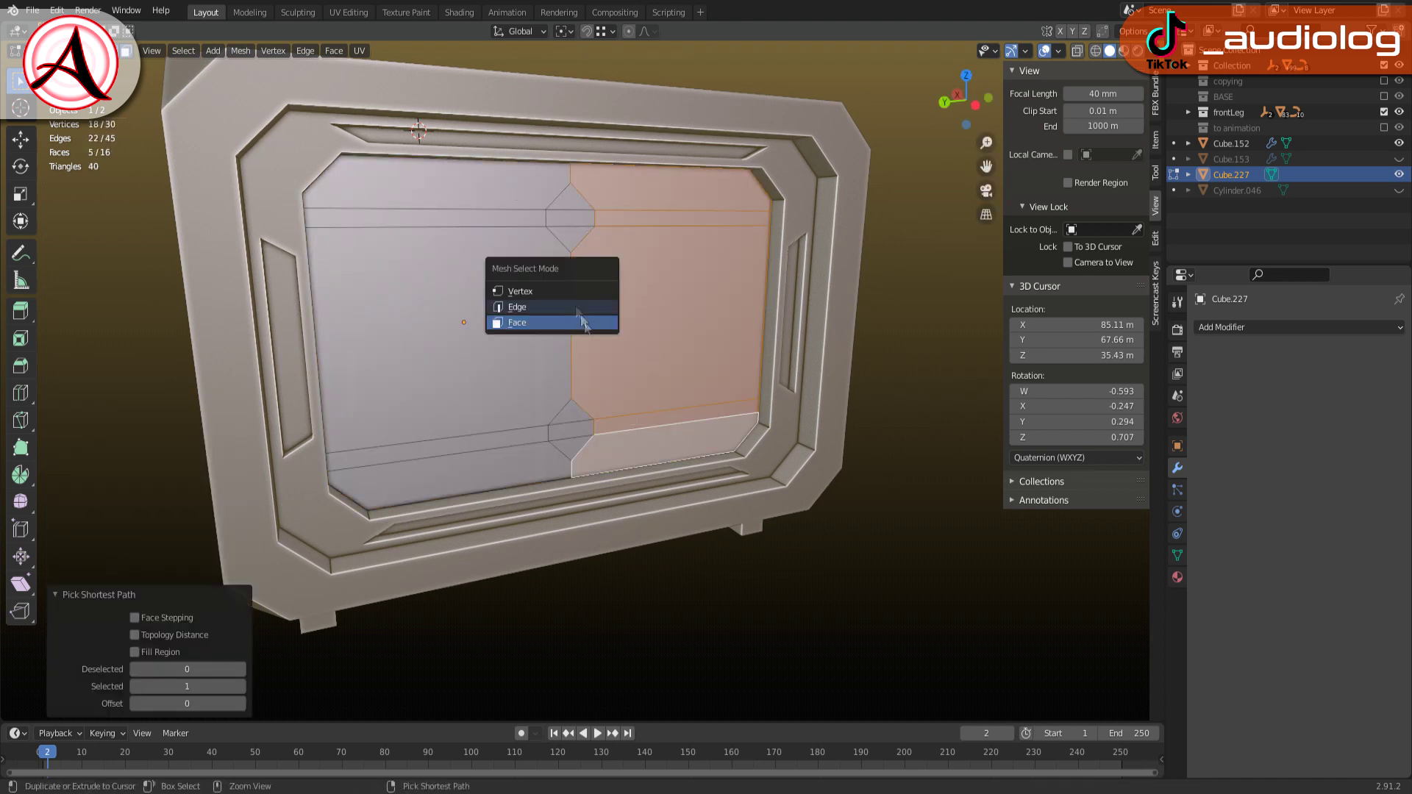
pyautogui.click(577, 306)
pyautogui.click(570, 467)
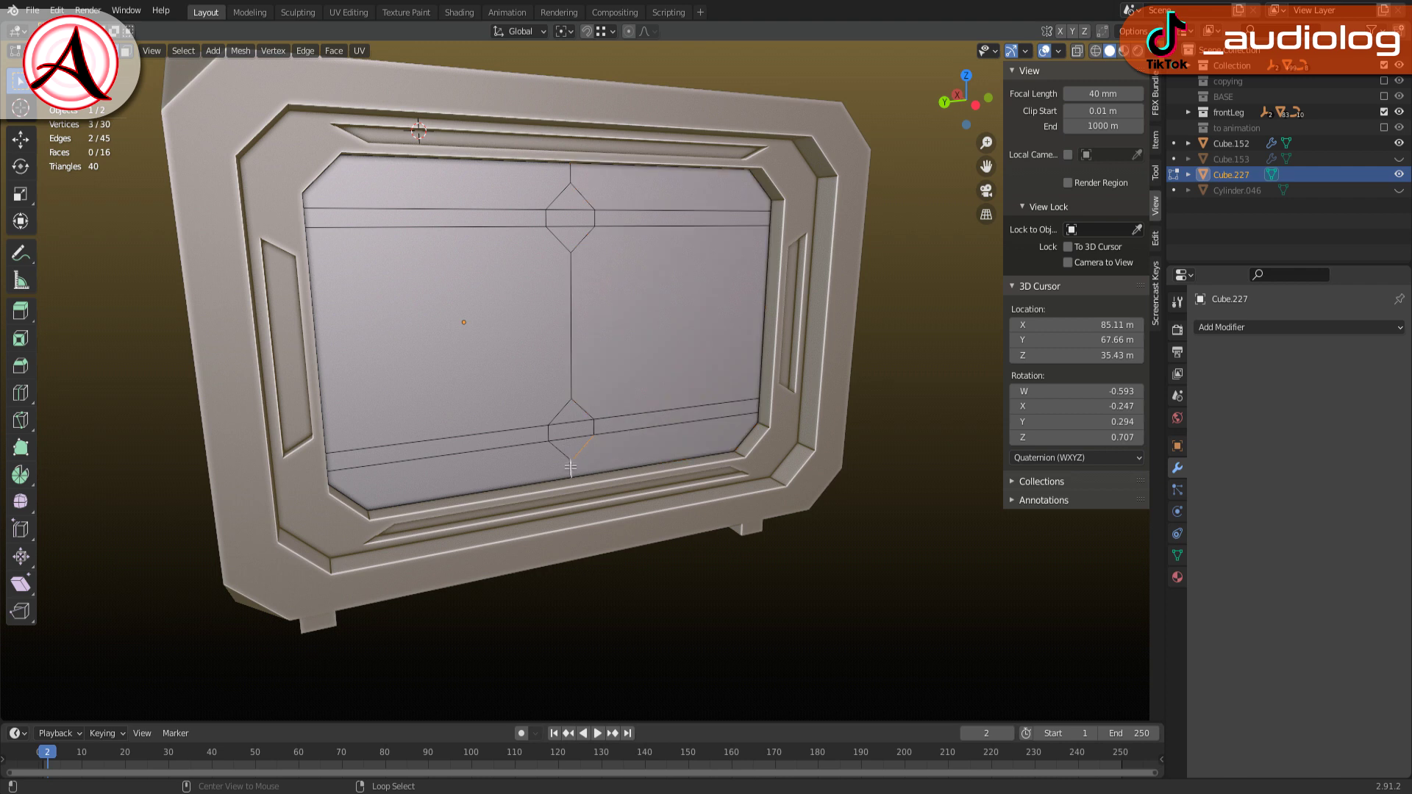
pyautogui.click(694, 322)
# Select the face rows of both the right and left halves along the groove
pyautogui.hotkey('ctrl', 'Tab')
pyautogui.click(643, 363)
pyautogui.keyDown('ctrl'); pyautogui.click(640, 338); pyautogui.keyUp('ctrl')
pyautogui.keyDown('ctrl'); pyautogui.click(540, 325); pyautogui.keyUp('ctrl')
pyautogui.scroll(3, 540, 325)
pyautogui.scroll(3, 515, 353)
# Pick the groove's shortest edge path around the upper and lower diamond notches
pyautogui.click(468, 284)
pyautogui.keyDown('ctrl'); pyautogui.click(474, 416); pyautogui.keyUp('ctrl')
pyautogui.keyDown('shift'); pyautogui.moveTo(498, 316); pyautogui.dragTo(558, 610, button='middle'); pyautogui.keyUp('shift')
pyautogui.keyDown('ctrl'); pyautogui.click(555, 273); pyautogui.keyUp('ctrl')
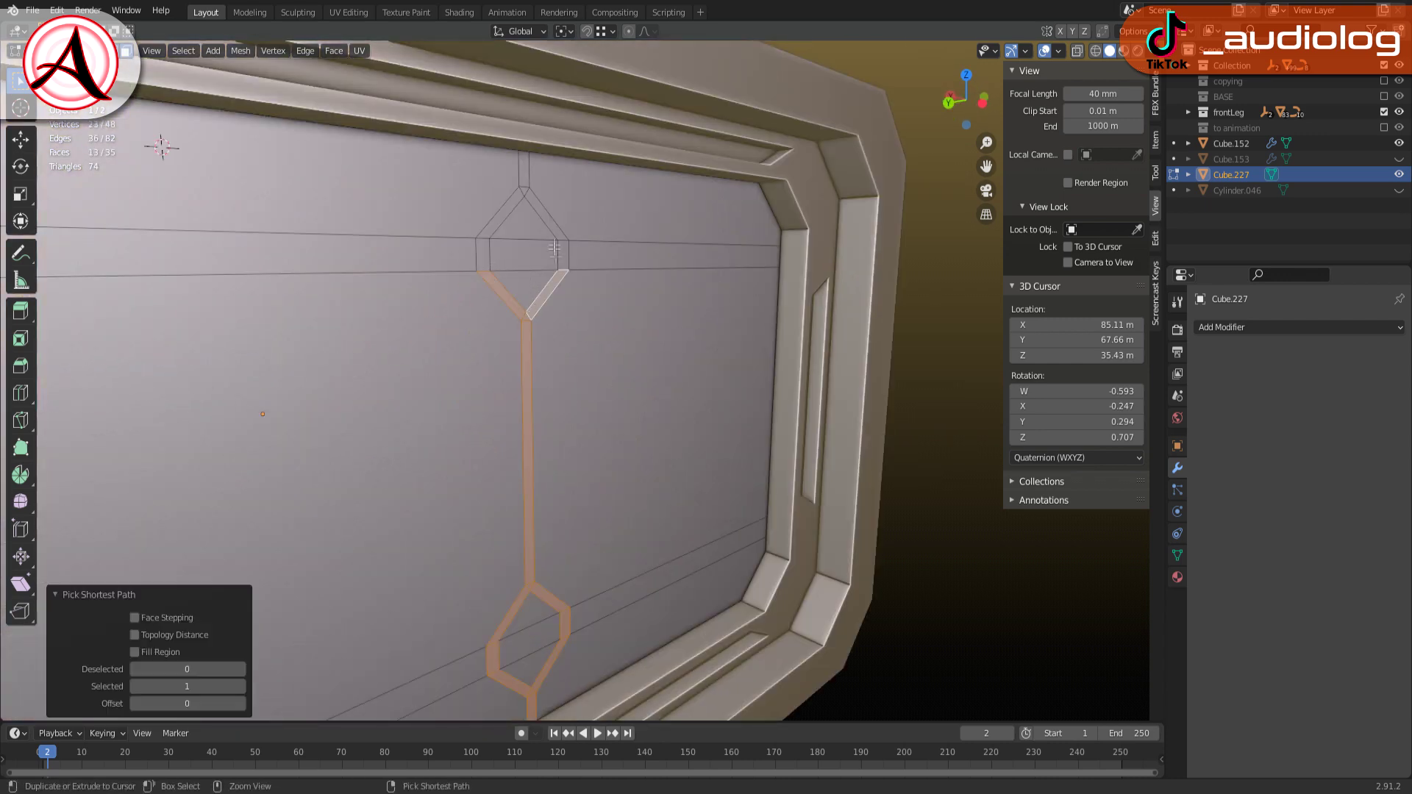
pyautogui.moveTo(481, 256); pyautogui.dragTo(679, 416, button='middle')
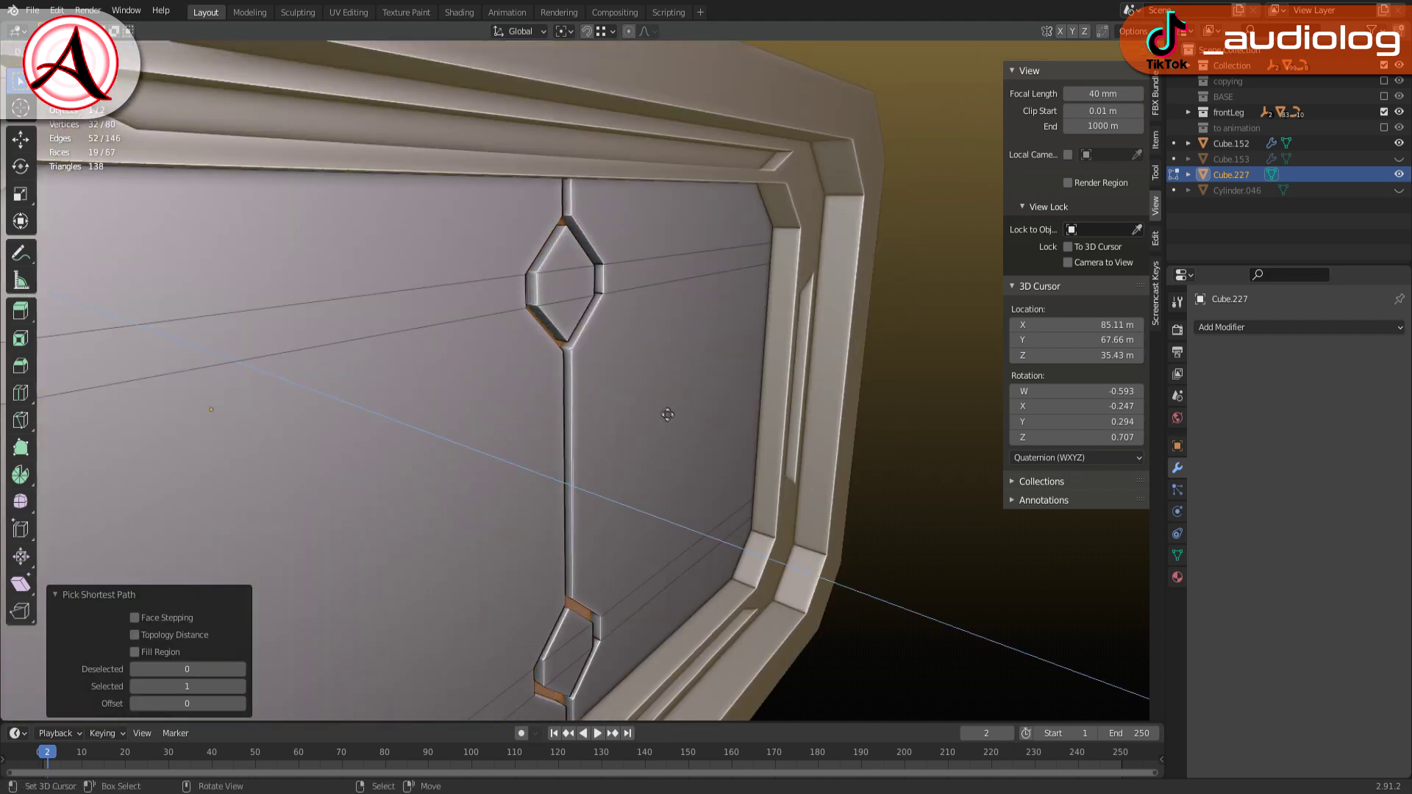
pyautogui.keyDown('shift'); pyautogui.moveTo(600, 684); pyautogui.dragTo(578, 471, button='middle'); pyautogui.keyUp('shift')
pyautogui.keyDown('ctrl'); pyautogui.click(577, 470); pyautogui.keyUp('ctrl')
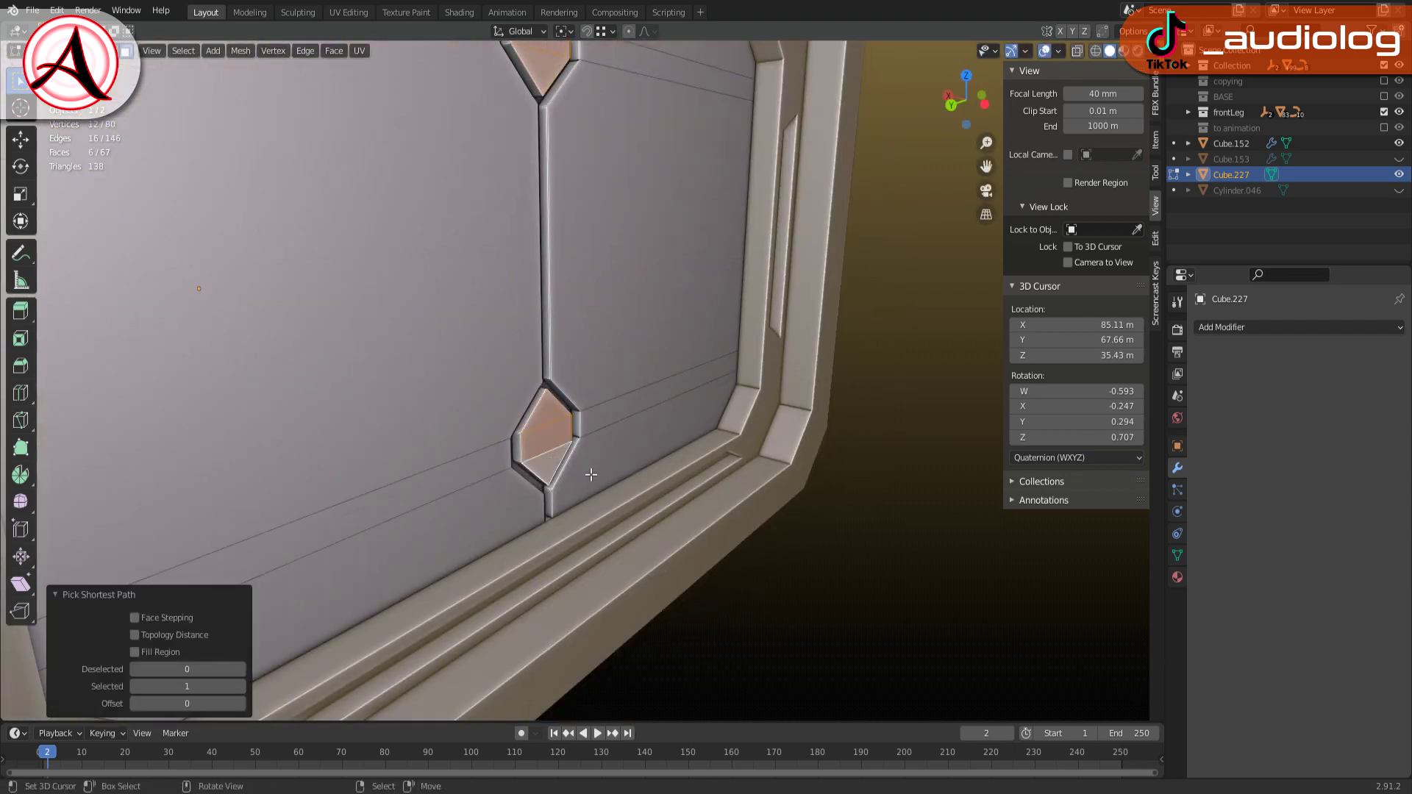
# In wireframe view, select the groove's edge path and the diamond's inner edges
pyautogui.press('Escape')
pyautogui.hotkey('ctrl', 'Tab')
pyautogui.click(526, 459)
pyautogui.hotkey('shift', 'z')
pyautogui.keyDown('ctrl'); pyautogui.click(573, 146); pyautogui.keyUp('ctrl')
pyautogui.moveTo(525, 459)
pyautogui.mouseDown(button='middle')
pyautogui.moveTo(572, 146)
pyautogui.moveTo(574, 349)
pyautogui.mouseUp(button='middle')
pyautogui.hotkey('shift', 'z')
pyautogui.keyDown('ctrl'); pyautogui.click(574, 349); pyautogui.keyUp('ctrl')
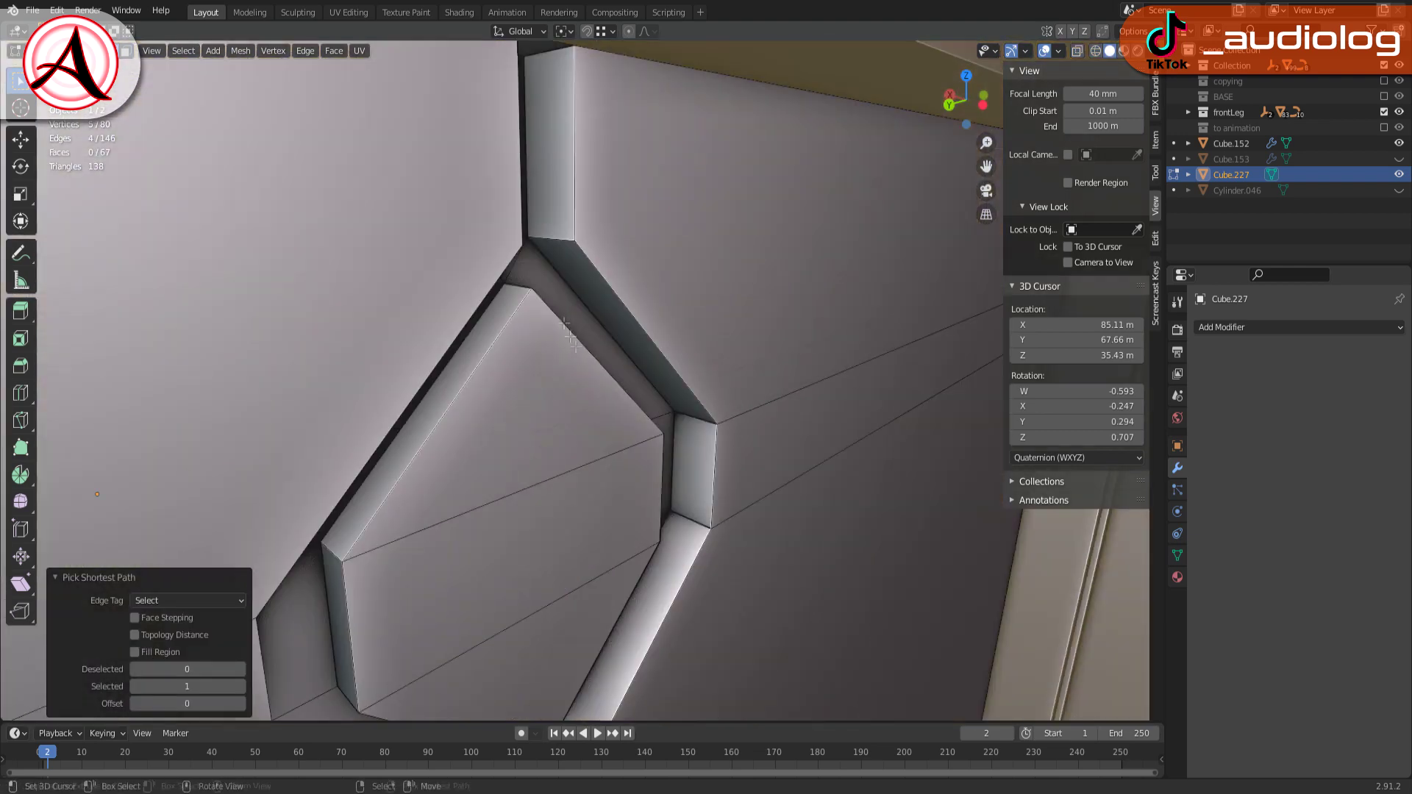
# Add the remaining diamond edges and the stem below to the selection
pyautogui.scroll(-3, 562, 252)
pyautogui.moveTo(562, 252); pyautogui.dragTo(426, 254, button='middle')
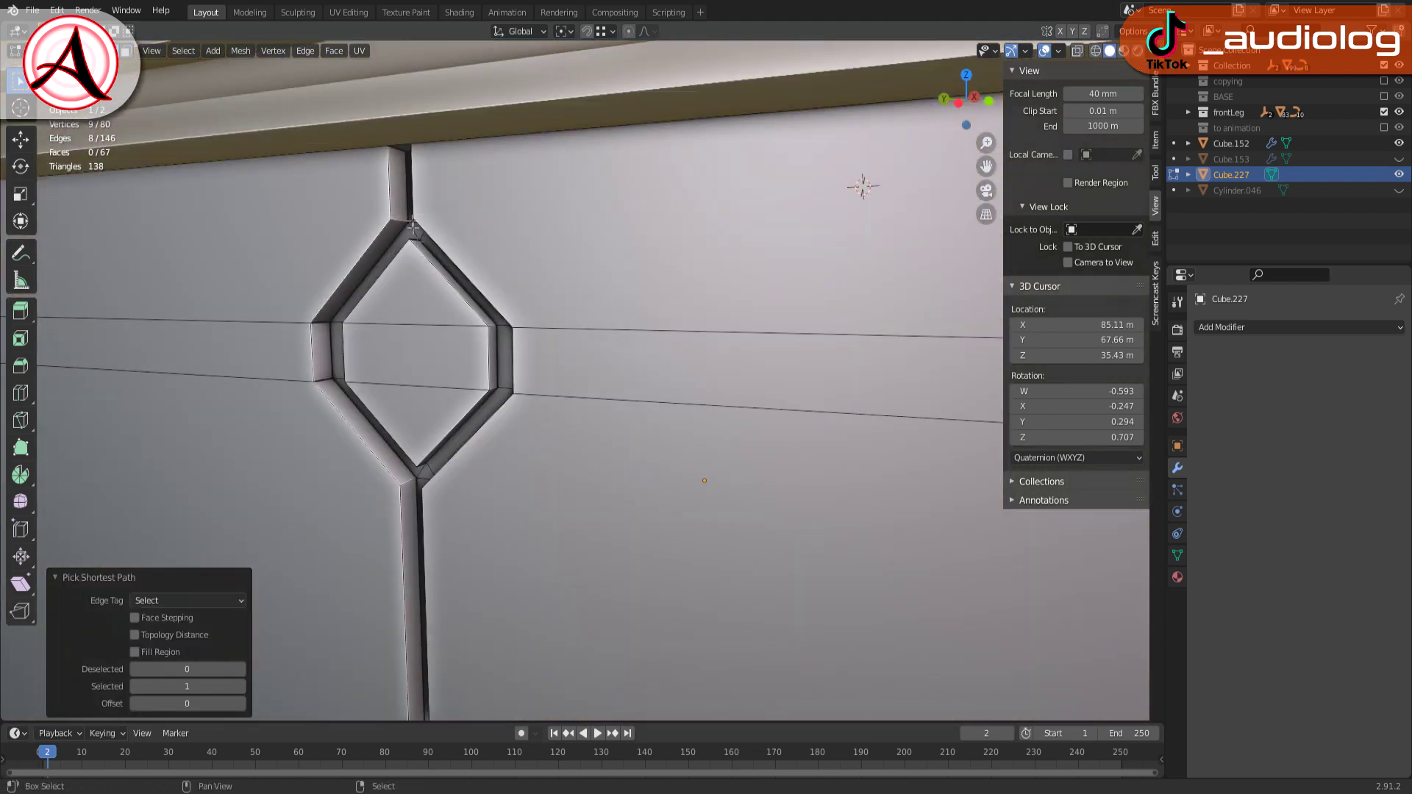
pyautogui.moveTo(409, 474); pyautogui.dragTo(528, 399, button='middle')
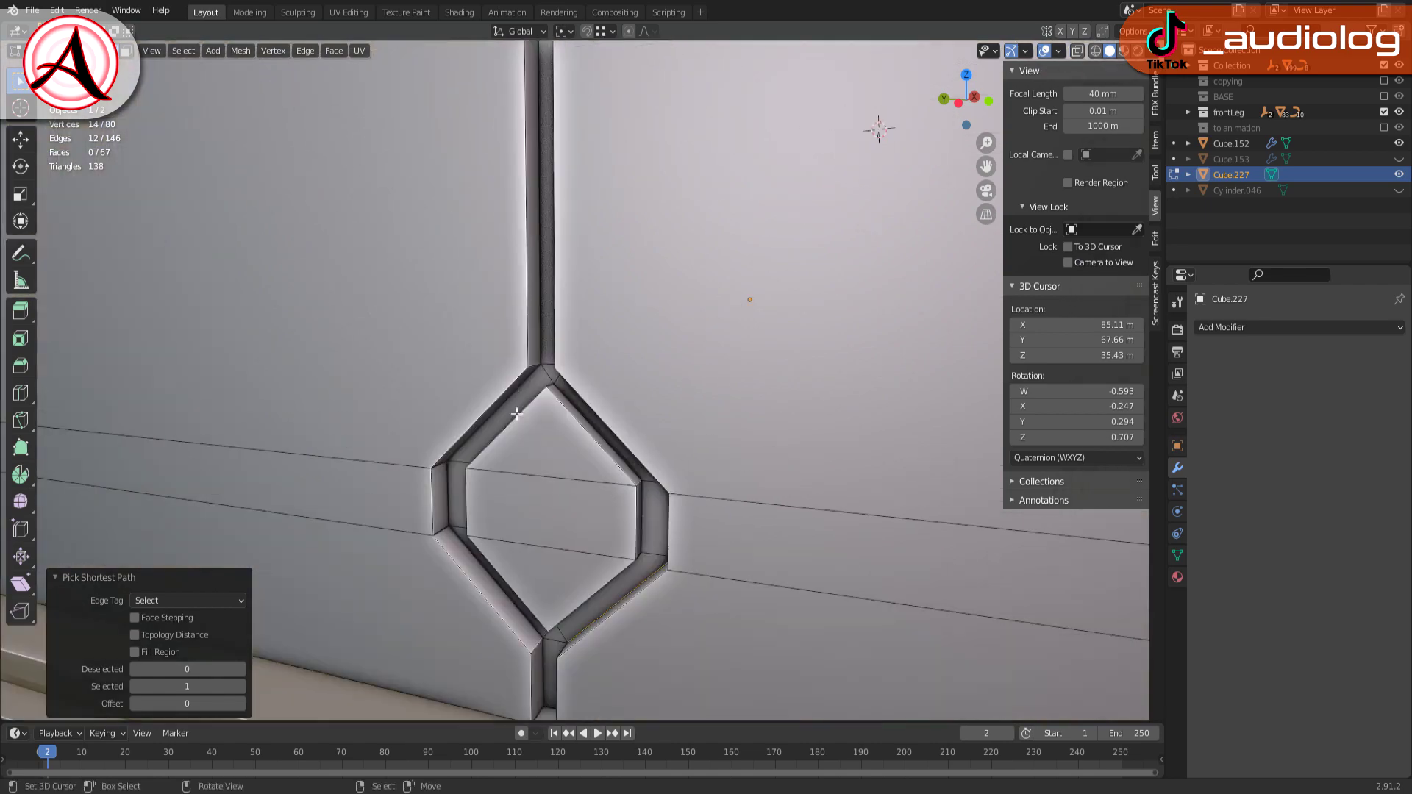
pyautogui.keyDown('ctrl'); pyautogui.click(528, 399); pyautogui.keyUp('ctrl')
pyautogui.keyDown('ctrl'); pyautogui.click(556, 641); pyautogui.keyUp('ctrl')
pyautogui.moveTo(556, 641)
pyautogui.mouseDown(button='middle')
pyautogui.moveTo(584, 458)
pyautogui.moveTo(653, 210)
pyautogui.moveTo(697, 296)
pyautogui.mouseUp(button='middle')
pyautogui.scroll(-4, 585, 457)
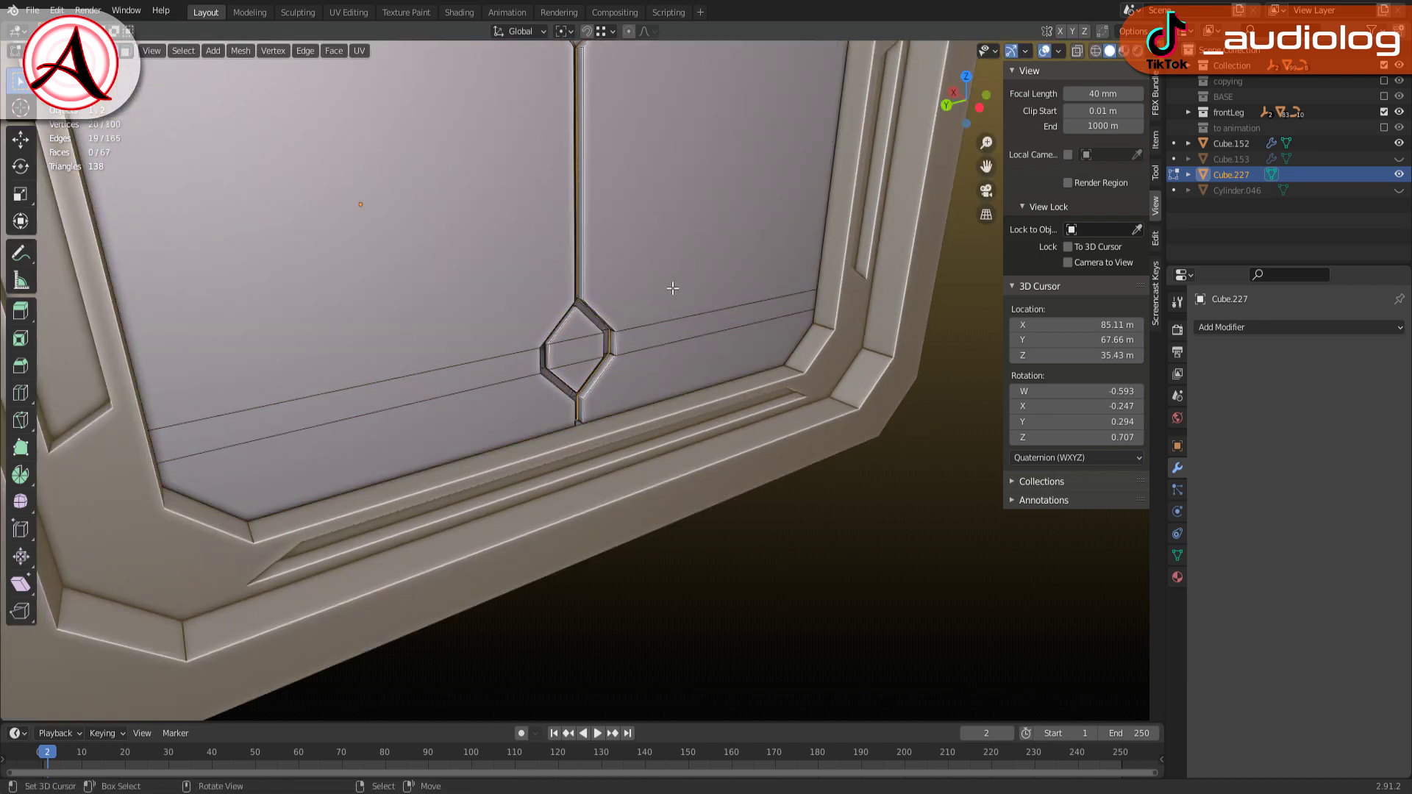
pyautogui.scroll(1, 795, 336)
pyautogui.scroll(3, 787, 346)
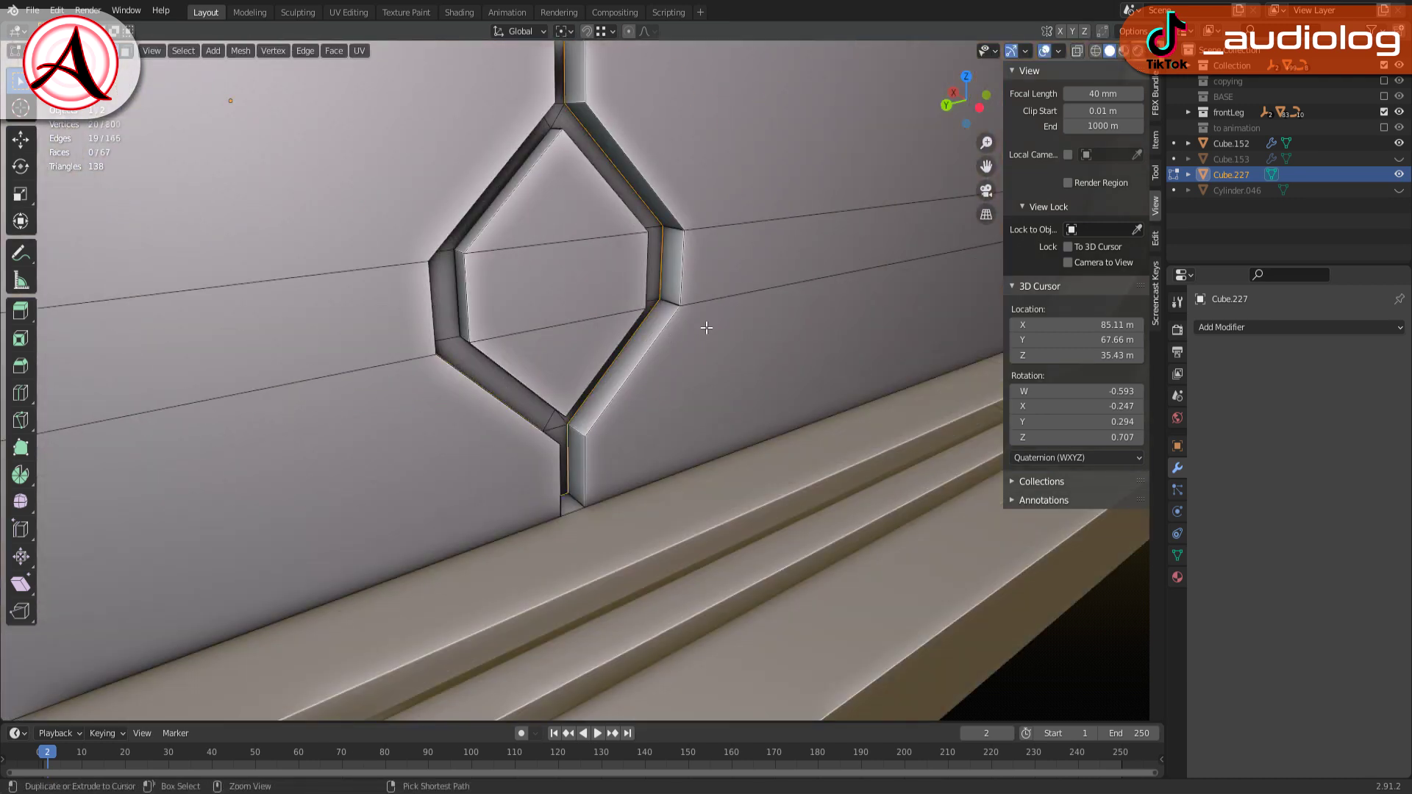
pyautogui.scroll(2, 772, 368)
pyautogui.scroll(3, 757, 384)
# Extrude the selected groove edges inward and grow the selection across the panel
pyautogui.moveTo(757, 384); pyautogui.dragTo(772, 456, button='middle')
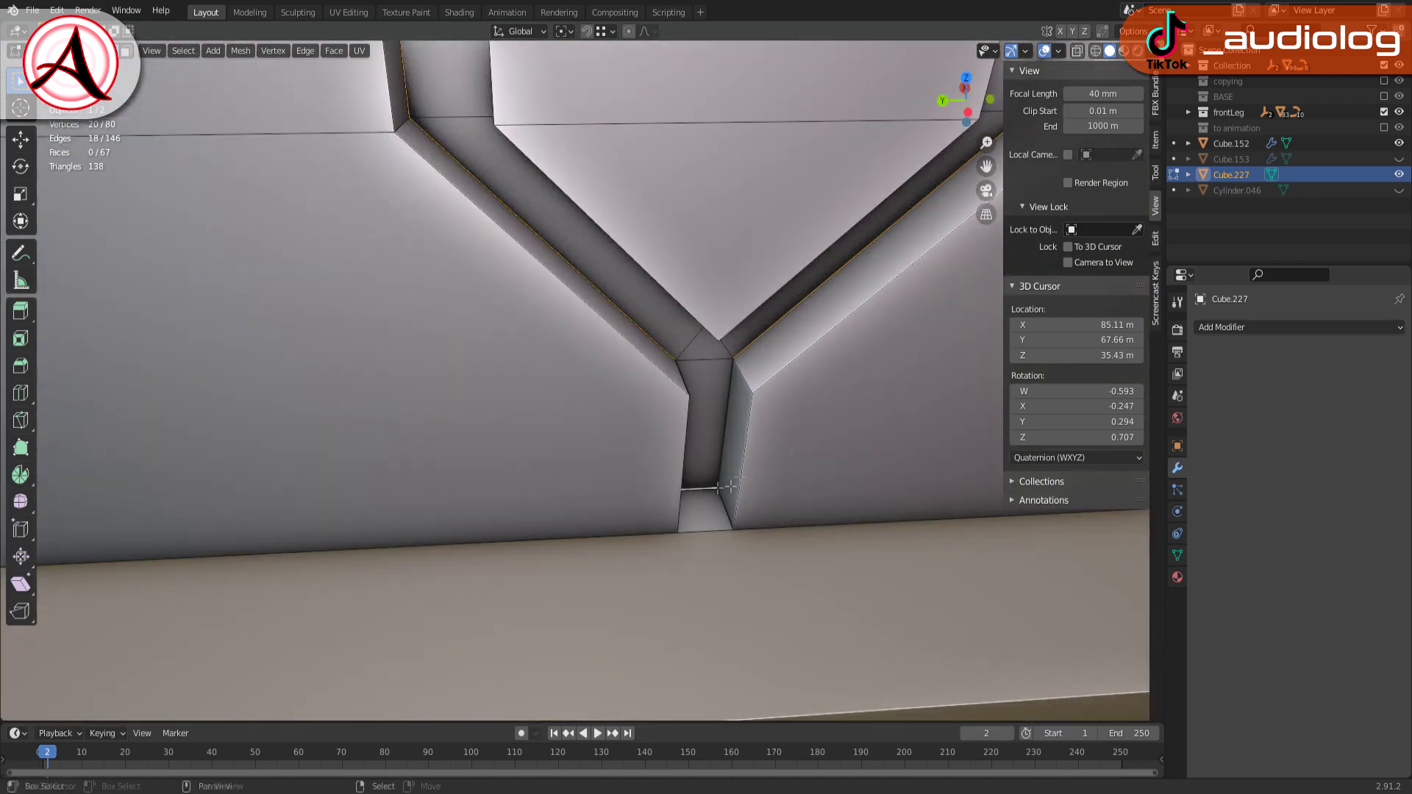
pyautogui.press('e')
pyautogui.press('e')
pyautogui.scroll(-4, 820, 485)
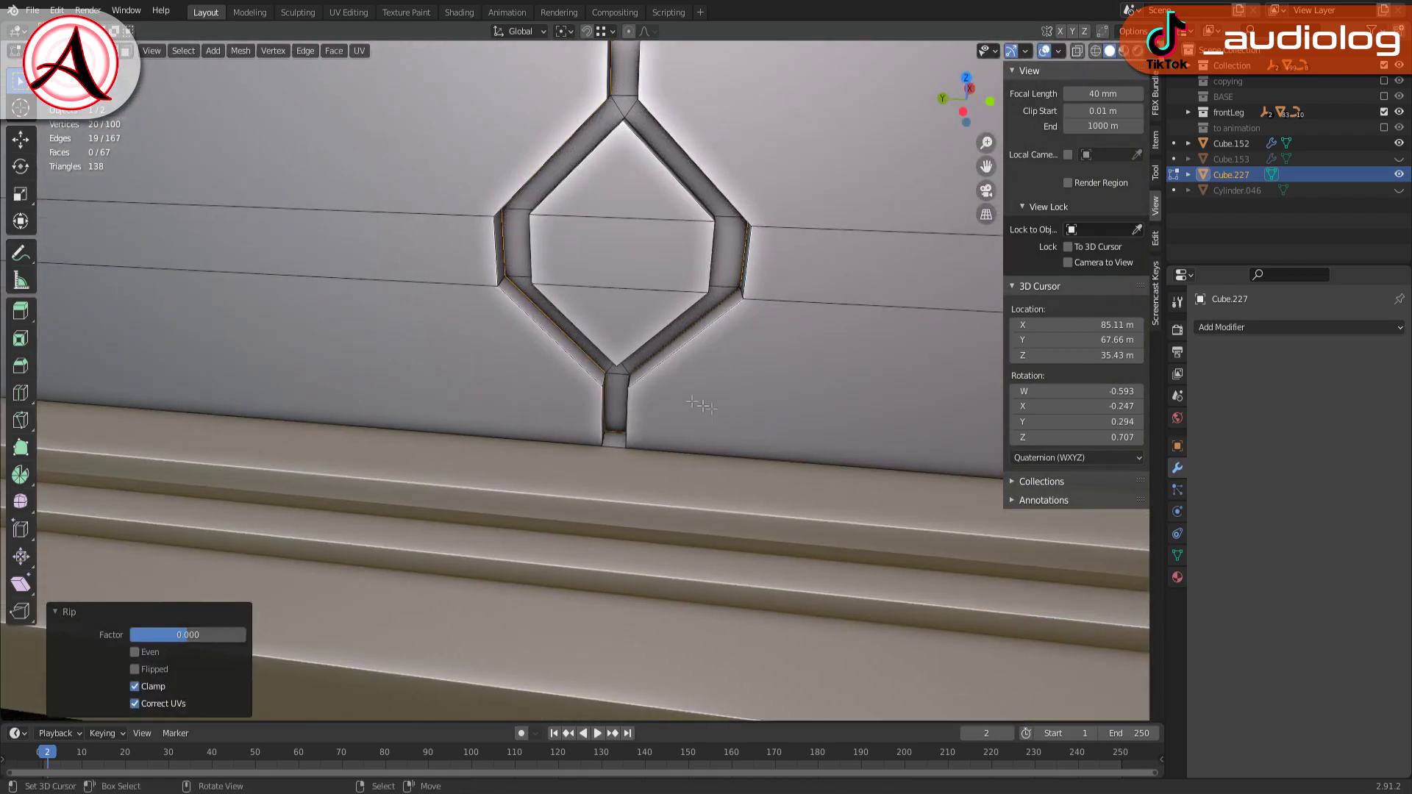
pyautogui.scroll(3, 820, 486)
pyautogui.scroll(-5, 735, 367)
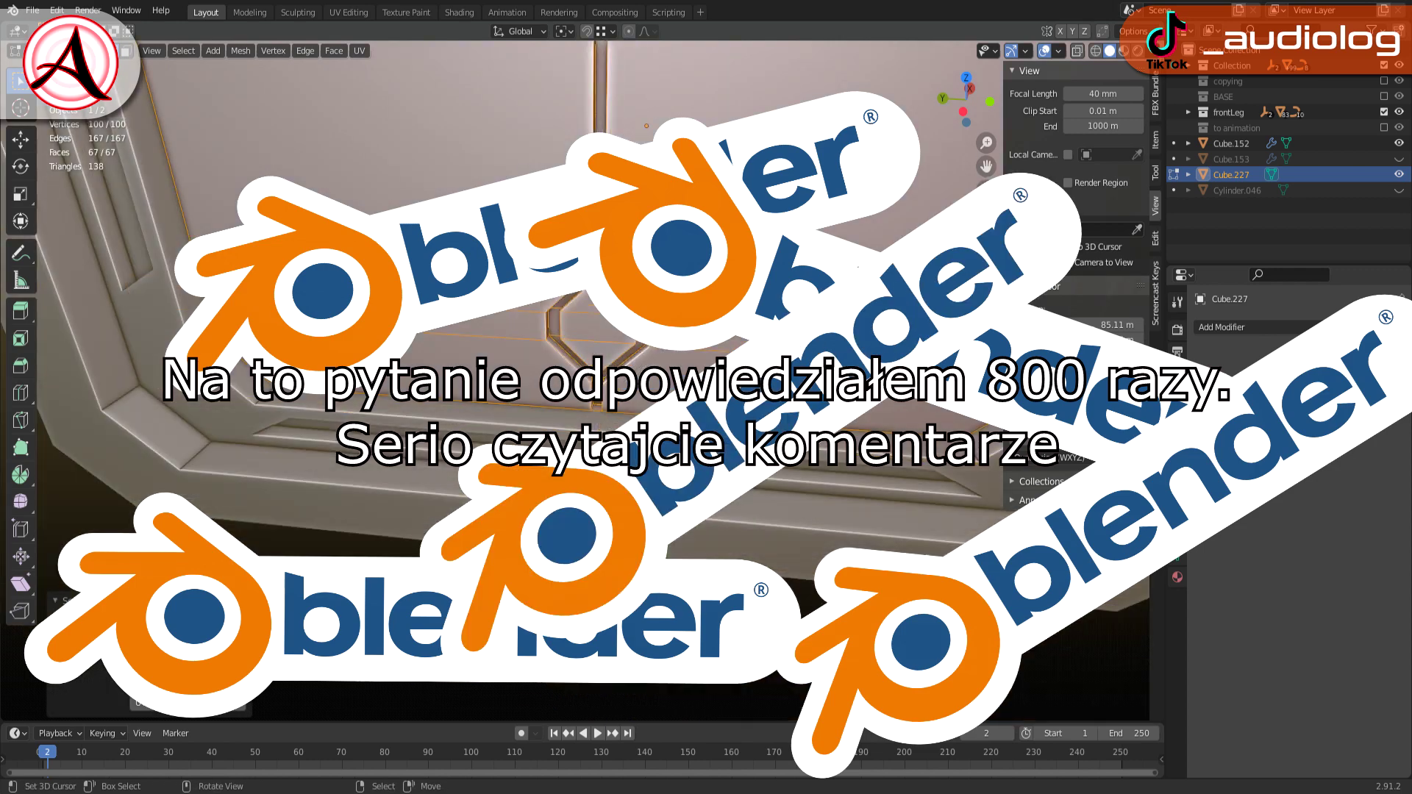
pyautogui.press('ctrl+KP_Add')
pyautogui.moveTo(699, 102); pyautogui.dragTo(545, 336, button='middle')
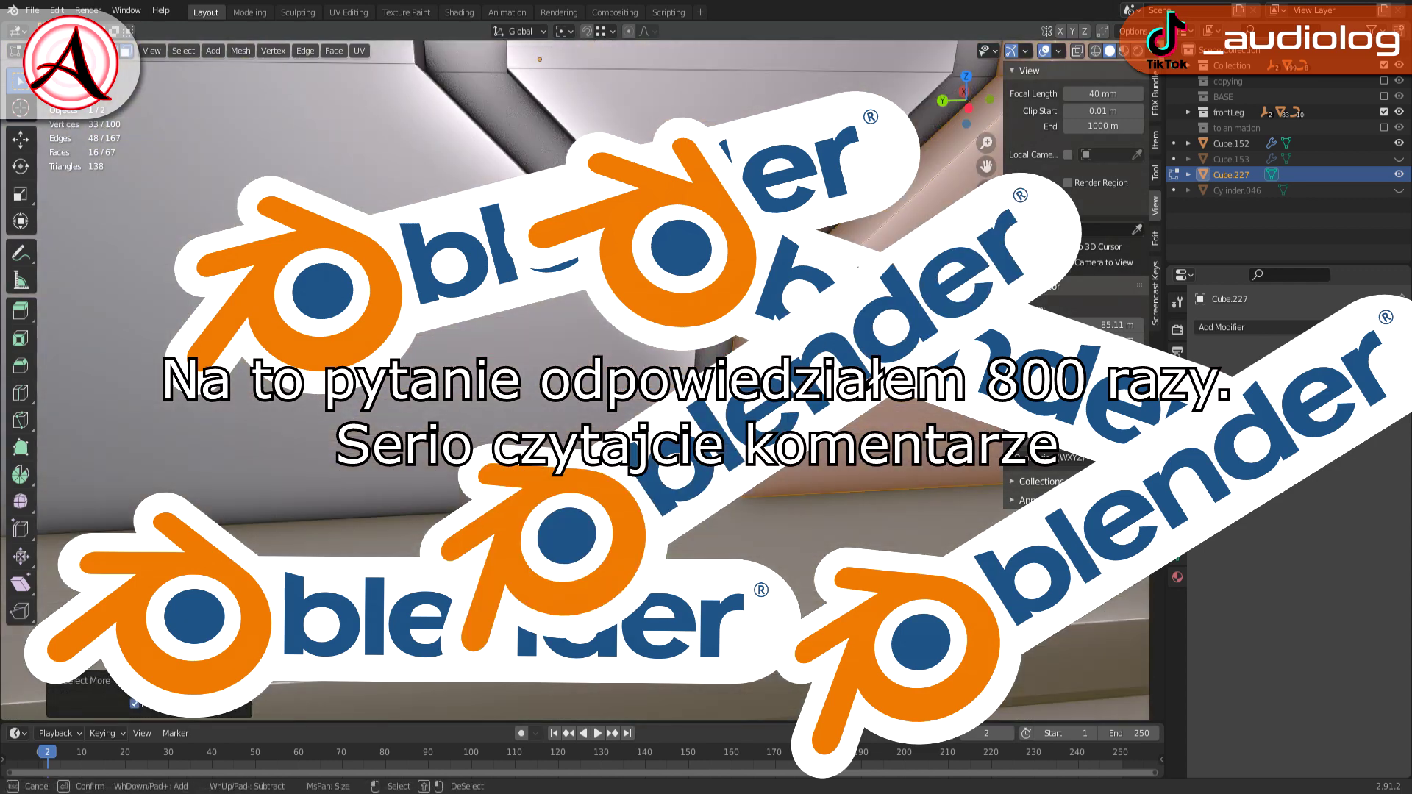
pyautogui.scroll(5, 545, 336)
pyautogui.scroll(-5, 522, 428)
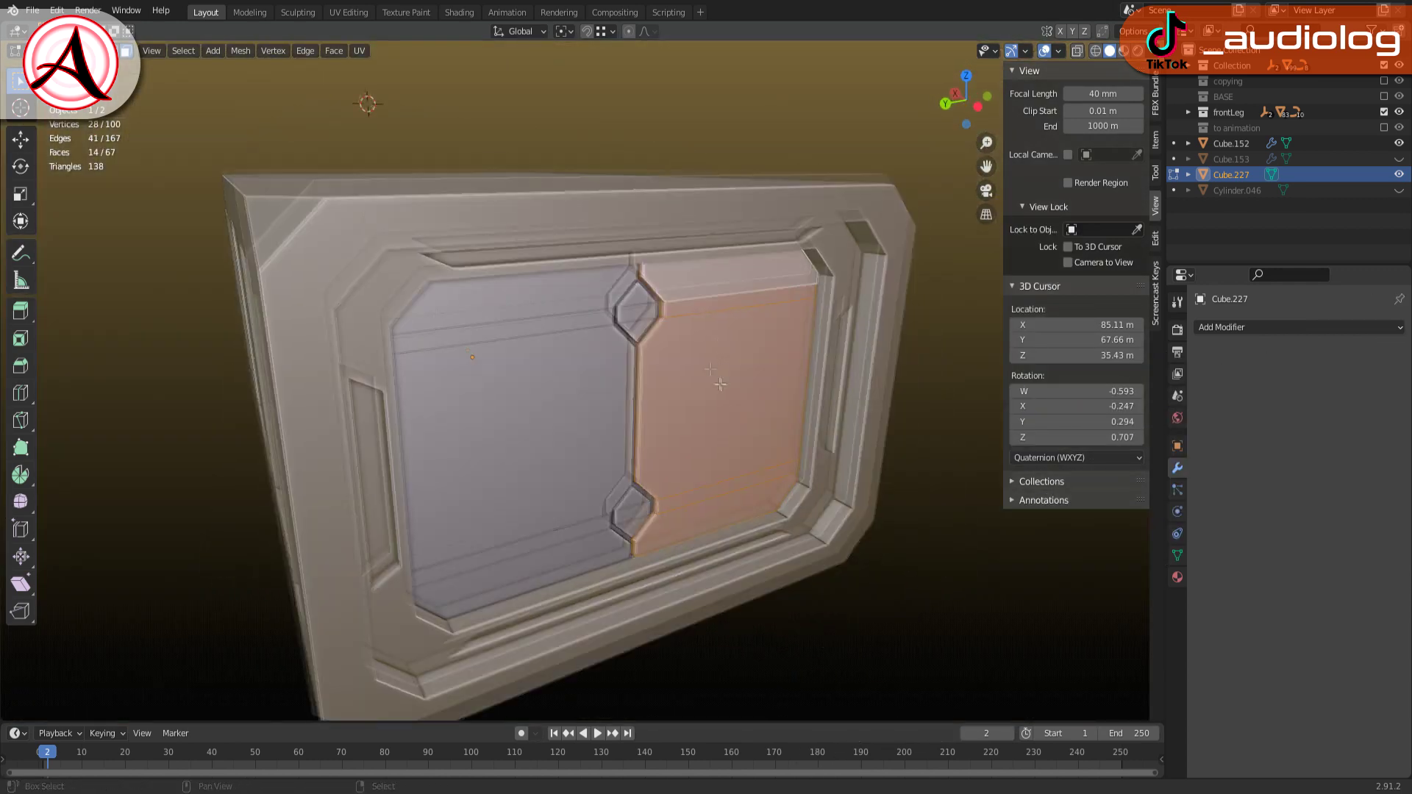
# Test moving the door faces along X, then grow and shrink the face selection
pyautogui.moveTo(522, 428); pyautogui.dragTo(681, 362, button='middle')
pyautogui.press('g')
pyautogui.press('x')
pyautogui.press('Escape')
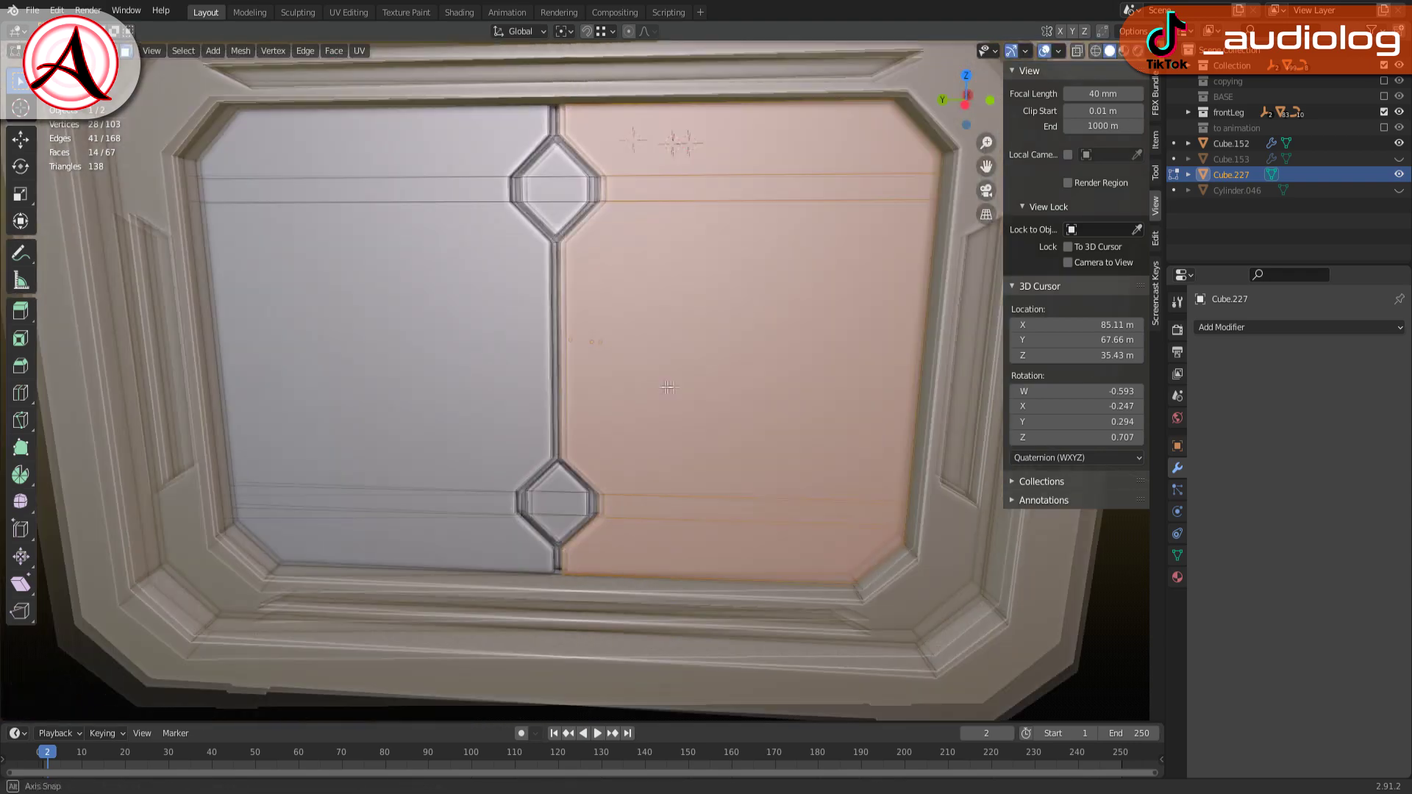
pyautogui.press('ctrl+KP_Add')
pyautogui.scroll(5, 605, 646)
pyautogui.press('ctrl+KP_Subtract')
pyautogui.scroll(-5, 605, 646)
# Slide the door leaf sideways along X and inspect it up close
pyautogui.scroll(3, 601, 514)
pyautogui.scroll(-3, 601, 482)
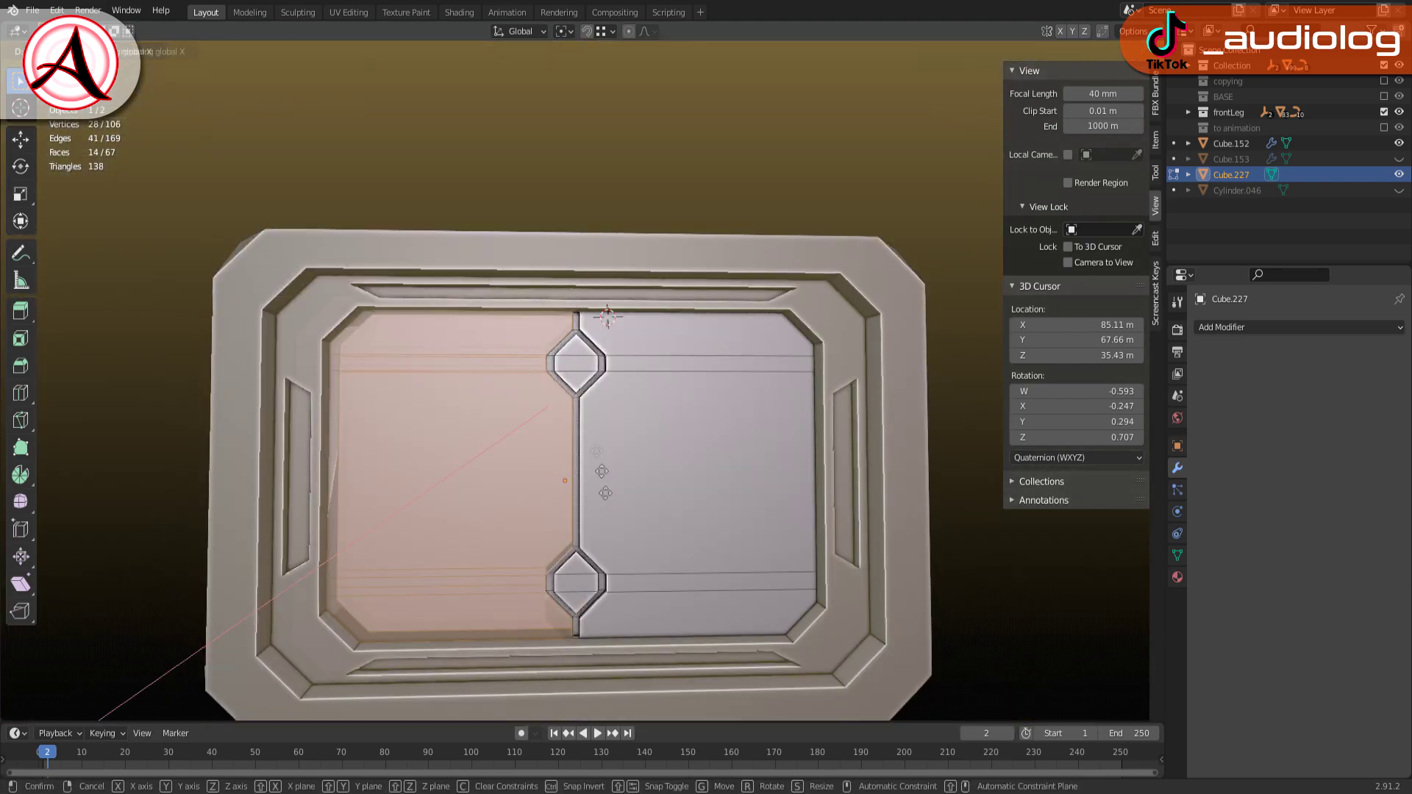
pyautogui.click(604, 503)
pyautogui.moveTo(686, 419); pyautogui.dragTo(892, 536, button='middle')
pyautogui.scroll(4, 760, 425)
pyautogui.scroll(-5, 760, 425)
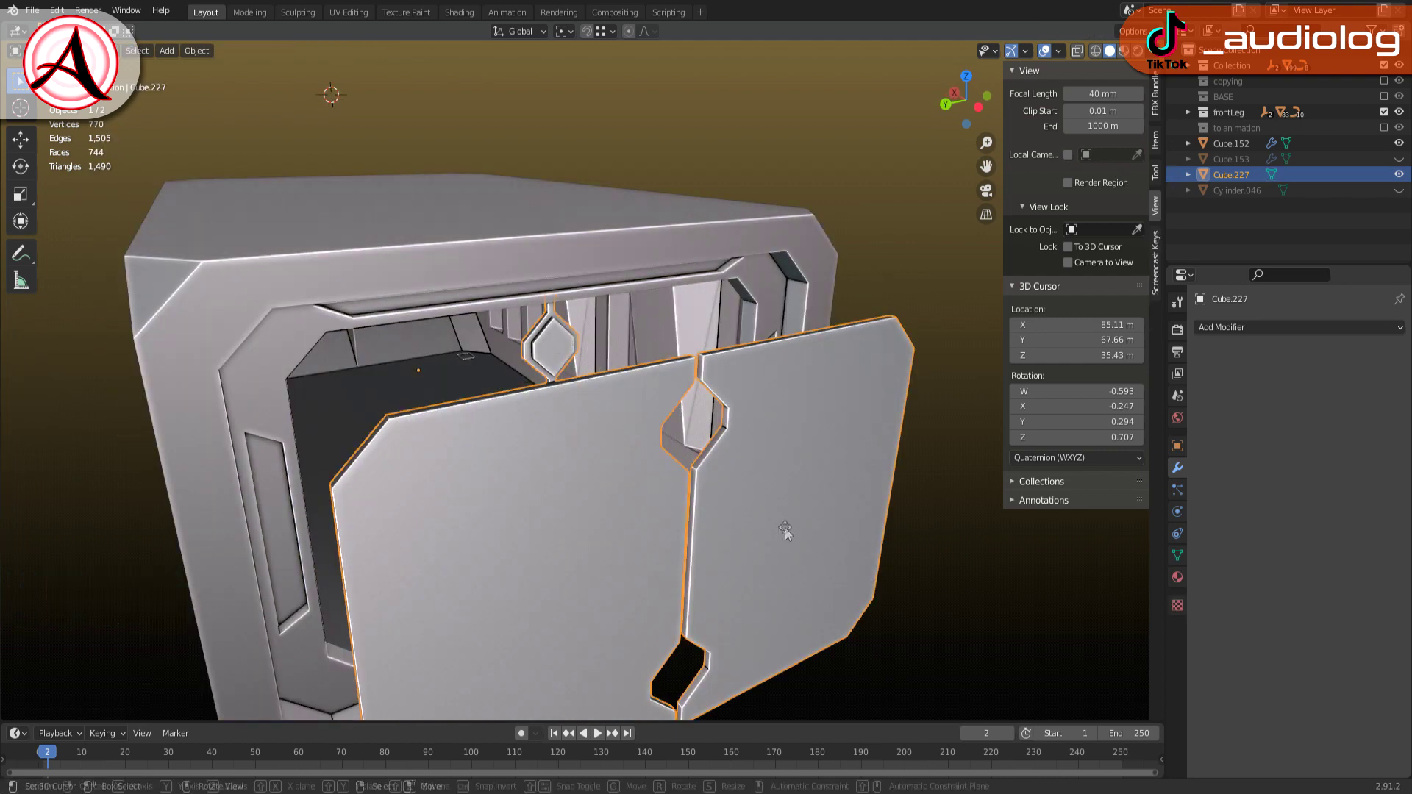
# Select the whole connected door leaf and test sliding it open along X
pyautogui.press('Tab')
pyautogui.hotkey('ctrl', 'l')
pyautogui.press('g')
pyautogui.press('x')
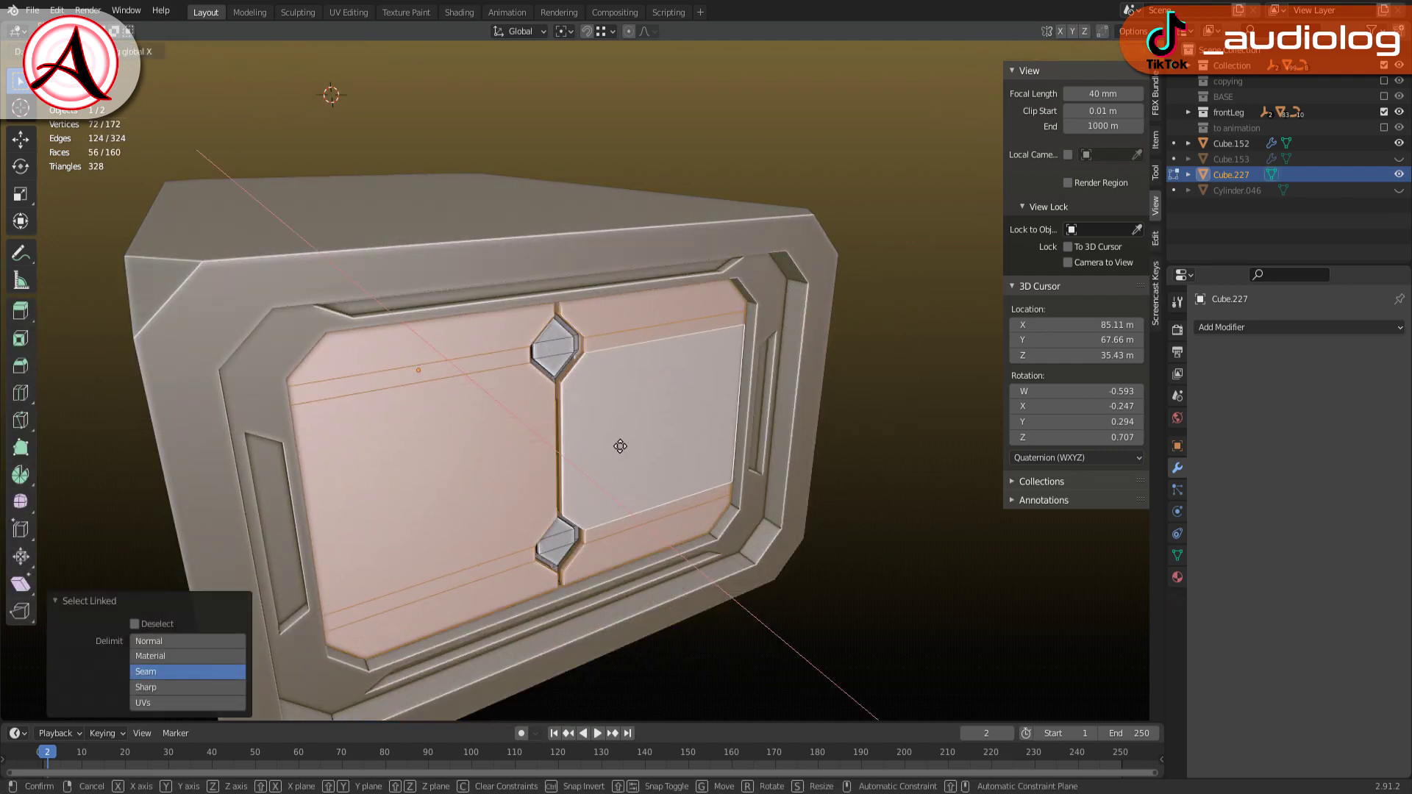
pyautogui.press('g')
pyautogui.press('x')
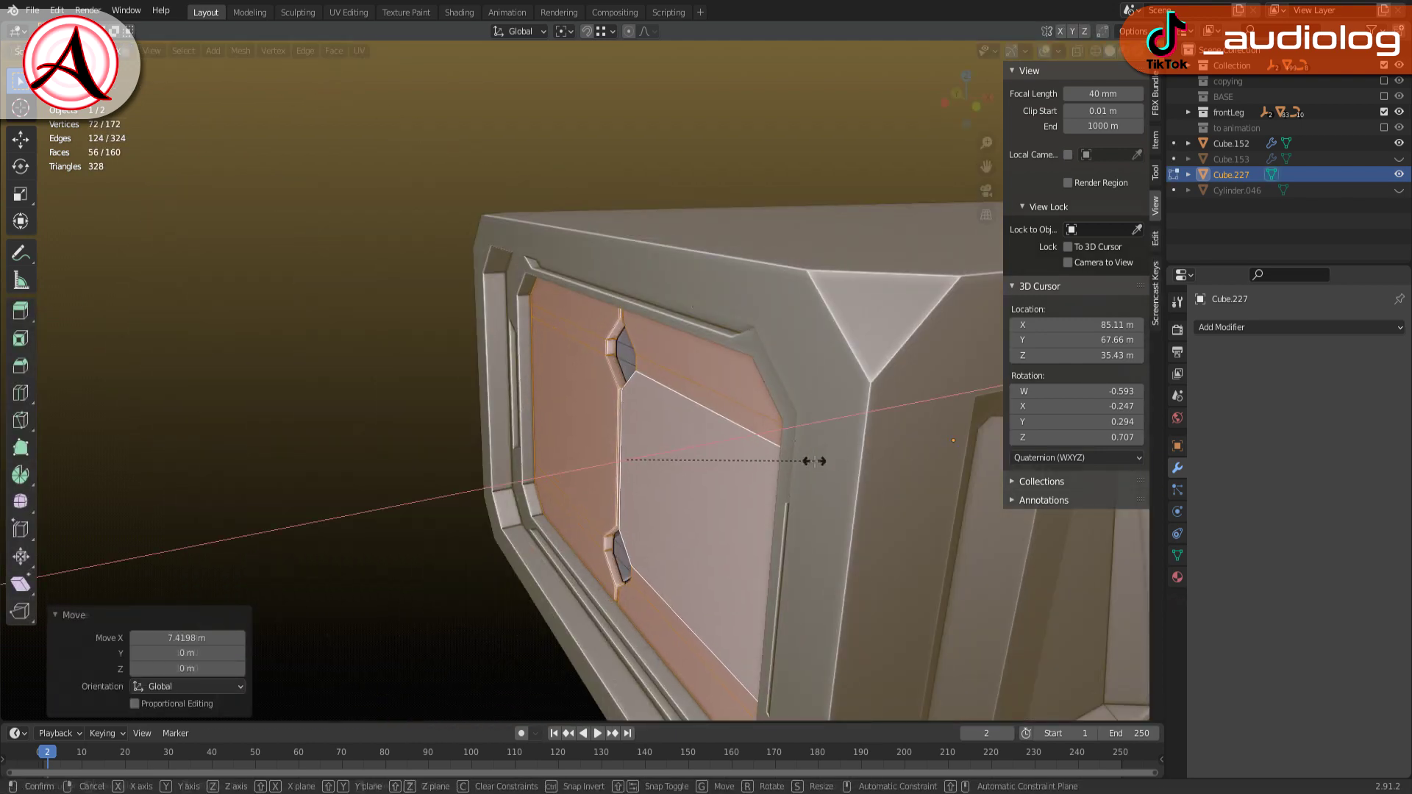
pyautogui.scroll(-3, 741, 453)
pyautogui.scroll(3, 741, 453)
pyautogui.scroll(-3, 620, 378)
pyautogui.scroll(6, 620, 378)
pyautogui.scroll(2, 596, 367)
# Loop-cut through the diamond and delete the unwanted geometry
pyautogui.hotkey('ctrl', 'r')
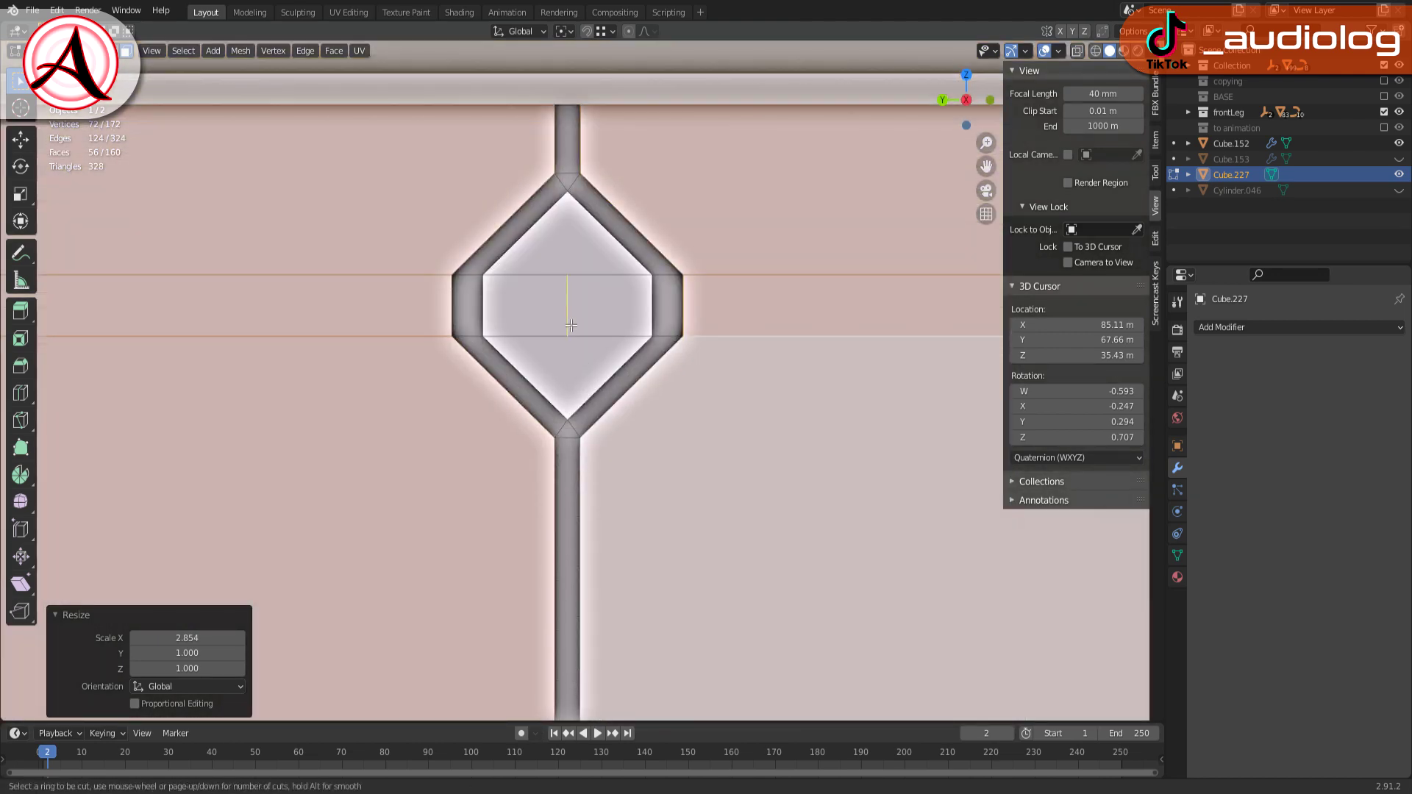
pyautogui.click(571, 325)
pyautogui.press('z')
pyautogui.click(557, 160)
pyautogui.press('x')
pyautogui.click(550, 184)
pyautogui.hotkey('shift', 'z')
pyautogui.press('Tab')
# Separate the door leaf from Cube.227 into its own object, Cube.228
pyautogui.scroll(-3, 474, 417)
pyautogui.keyDown('shift'); pyautogui.click(474, 418); pyautogui.keyUp('shift')
pyautogui.click(607, 335)
pyautogui.press('Tab')
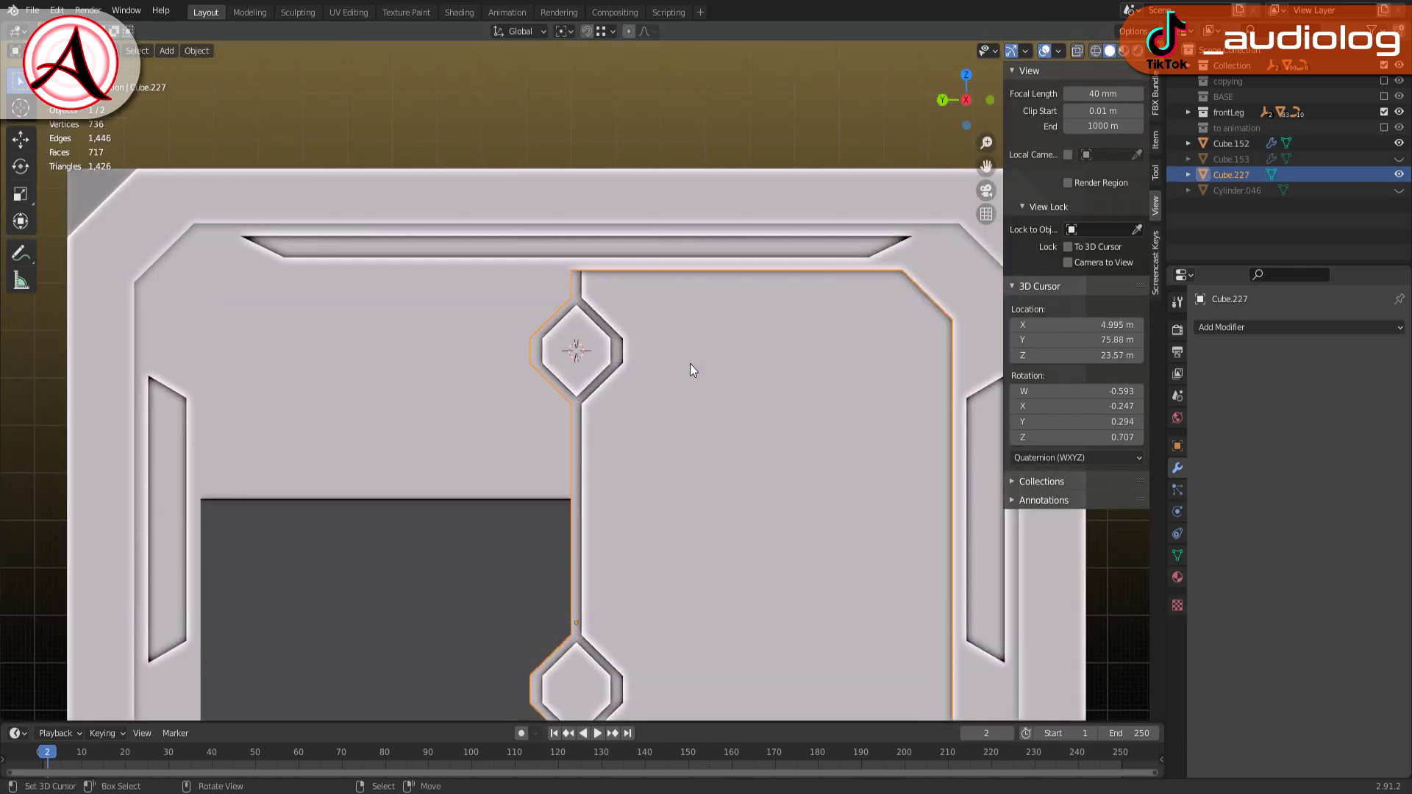
pyautogui.moveTo(689, 368); pyautogui.dragTo(672, 397, button='middle')
pyautogui.press('l')
pyautogui.press('p')
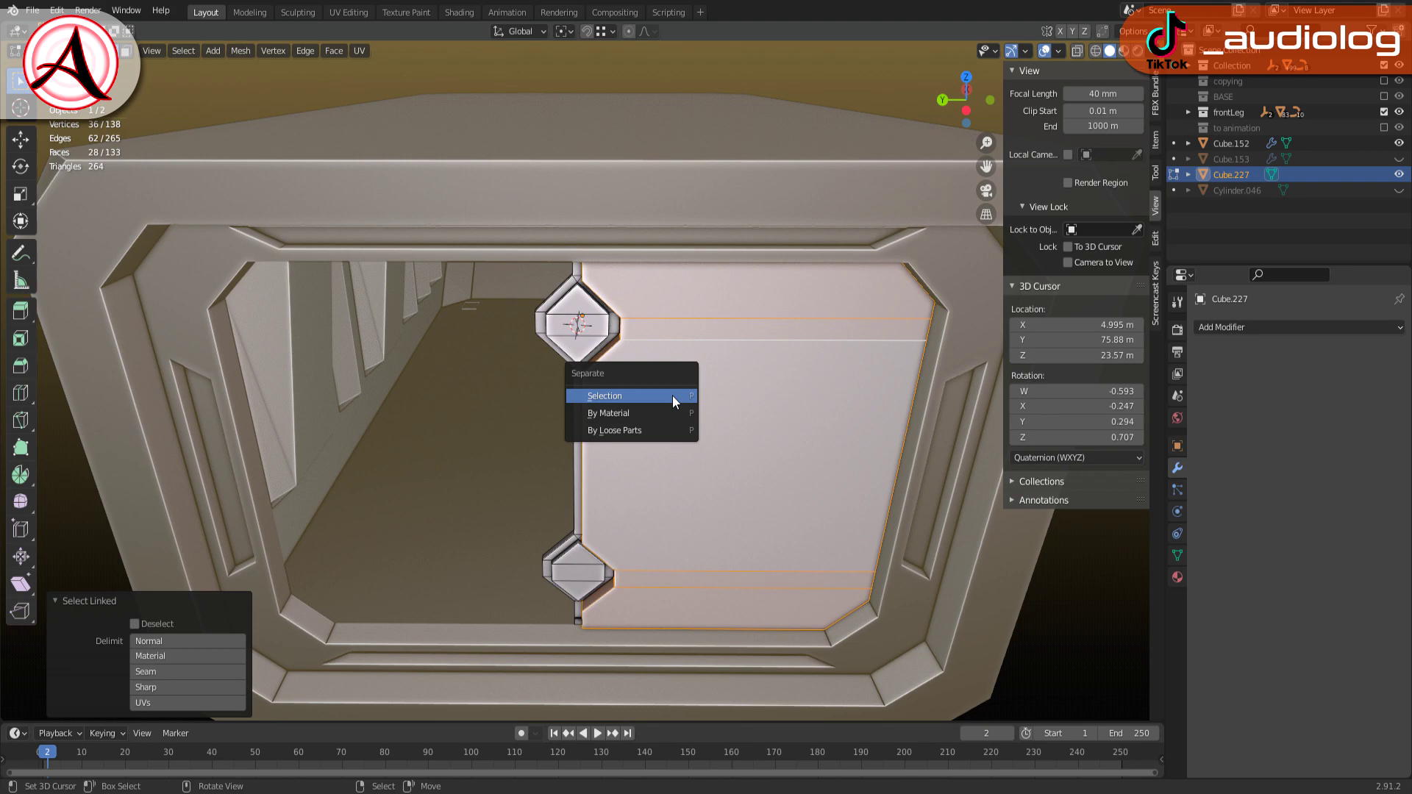
pyautogui.click(672, 396)
# Add a Mirror modifier to the new door object
pyautogui.click(725, 478)
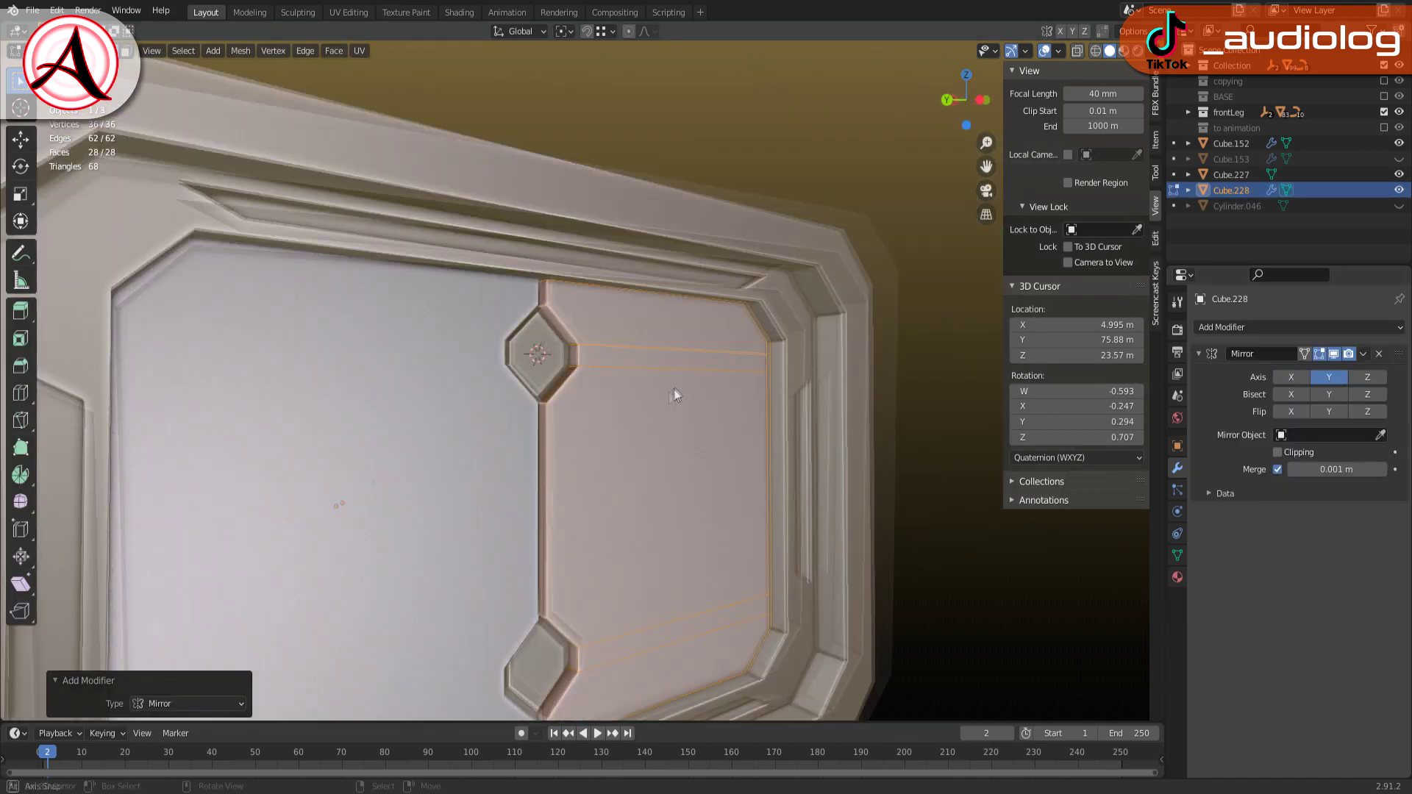
pyautogui.scroll(-3, 675, 395)
pyautogui.moveTo(675, 395)
pyautogui.mouseDown(button='middle')
pyautogui.moveTo(706, 474)
pyautogui.moveTo(758, 338)
pyautogui.mouseUp(button='middle')
# Flatten Cube.152's groove edge loop to zero scale along Y
pyautogui.press('Tab')
pyautogui.click(705, 474)
pyautogui.press('Tab')
pyautogui.hotkey('ctrl', 'Tab')
pyautogui.keyDown('alt'); pyautogui.click(758, 338); pyautogui.keyUp('alt')
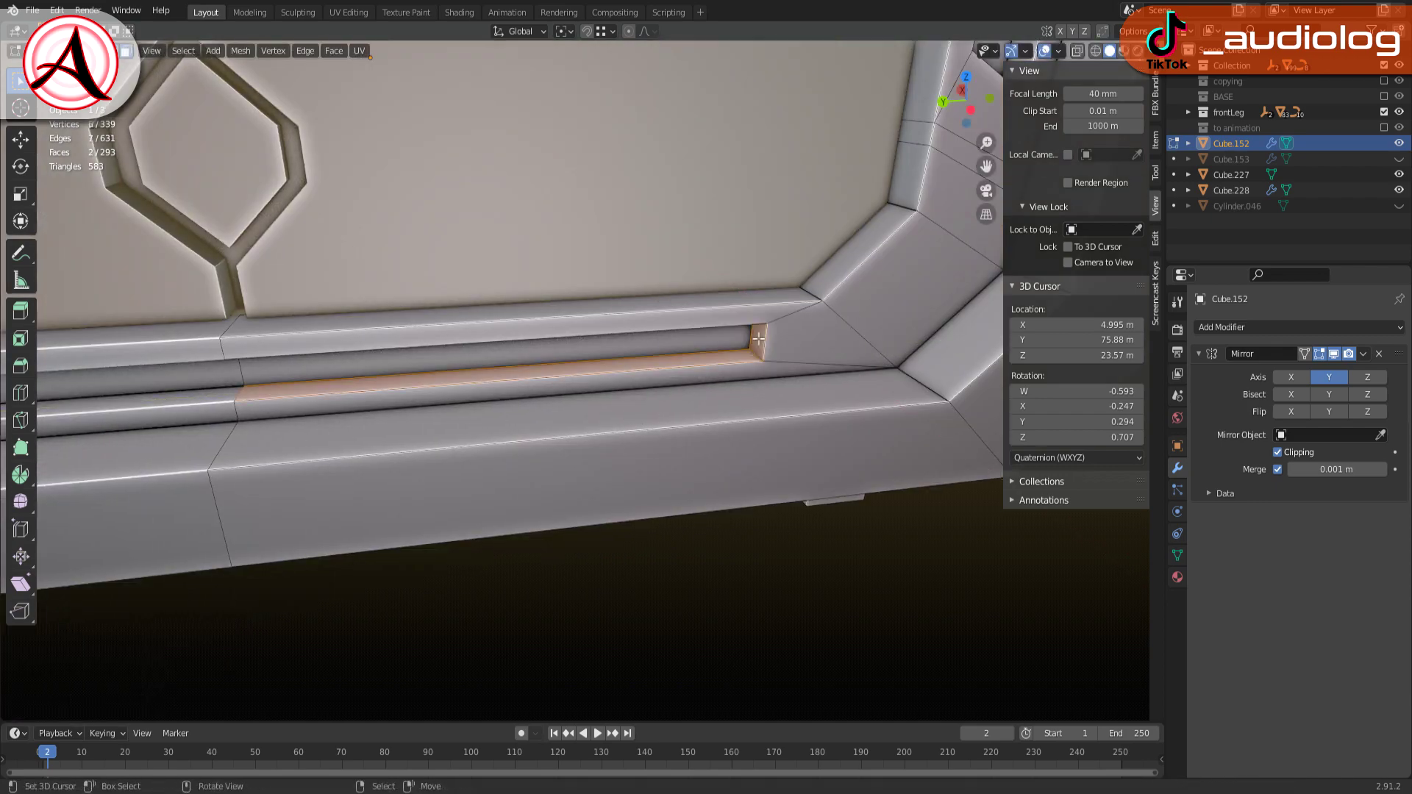
pyautogui.press('0')
pyautogui.press('Return')
pyautogui.moveTo(614, 353); pyautogui.dragTo(725, 96, button='middle')
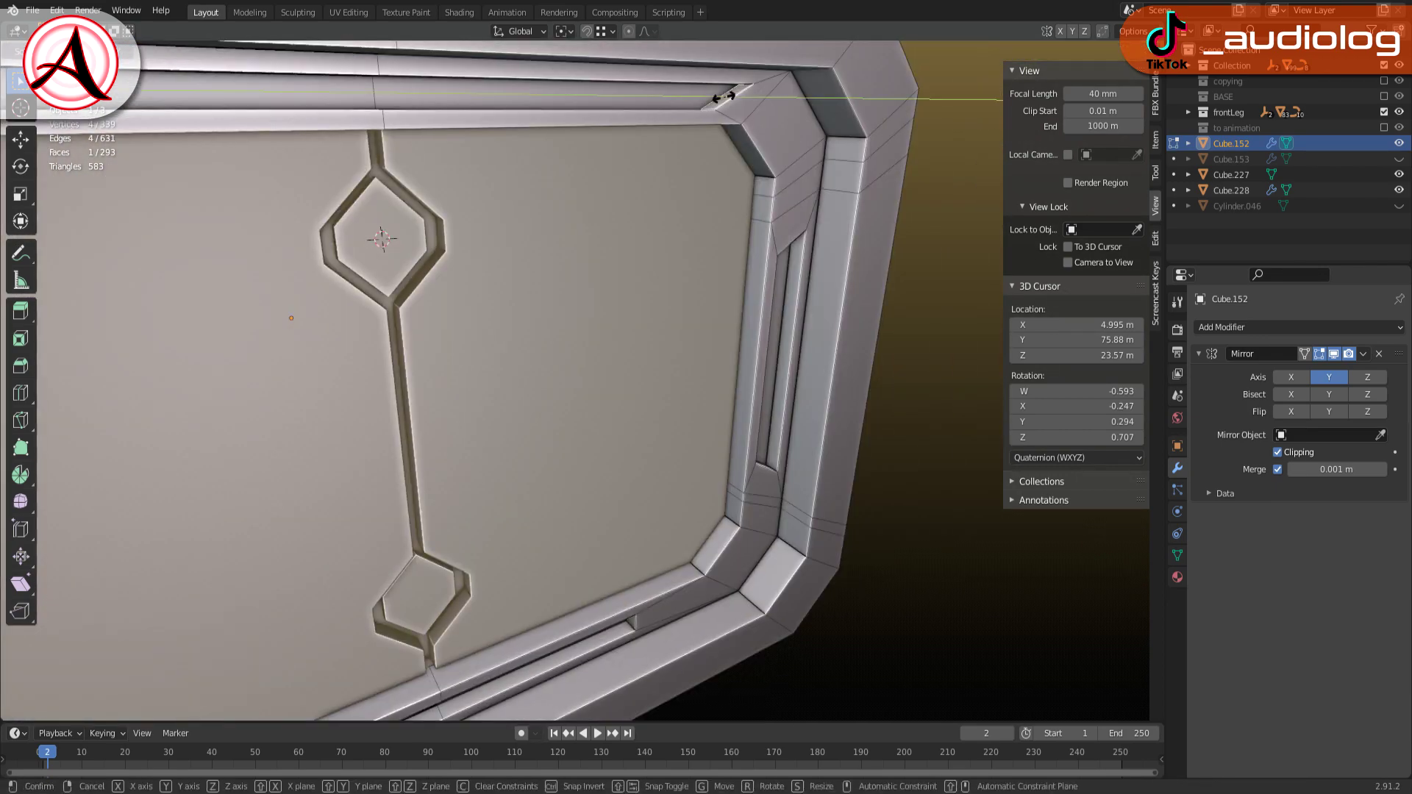
pyautogui.press('Tab')
# Set the 3D cursor on the top rail and add a cylinder for the hinge rod
pyautogui.moveTo(559, 308); pyautogui.dragTo(642, 201, button='middle')
pyautogui.keyDown('shift'); pyautogui.rightClick(661, 207); pyautogui.keyUp('shift')
pyautogui.hotkey('shift', 'a')
# Add a cylinder at the top hinge and move its geometry vertically into place
pyautogui.click(747, 286)
pyautogui.moveTo(701, 302); pyautogui.dragTo(262, 490, button='middle')
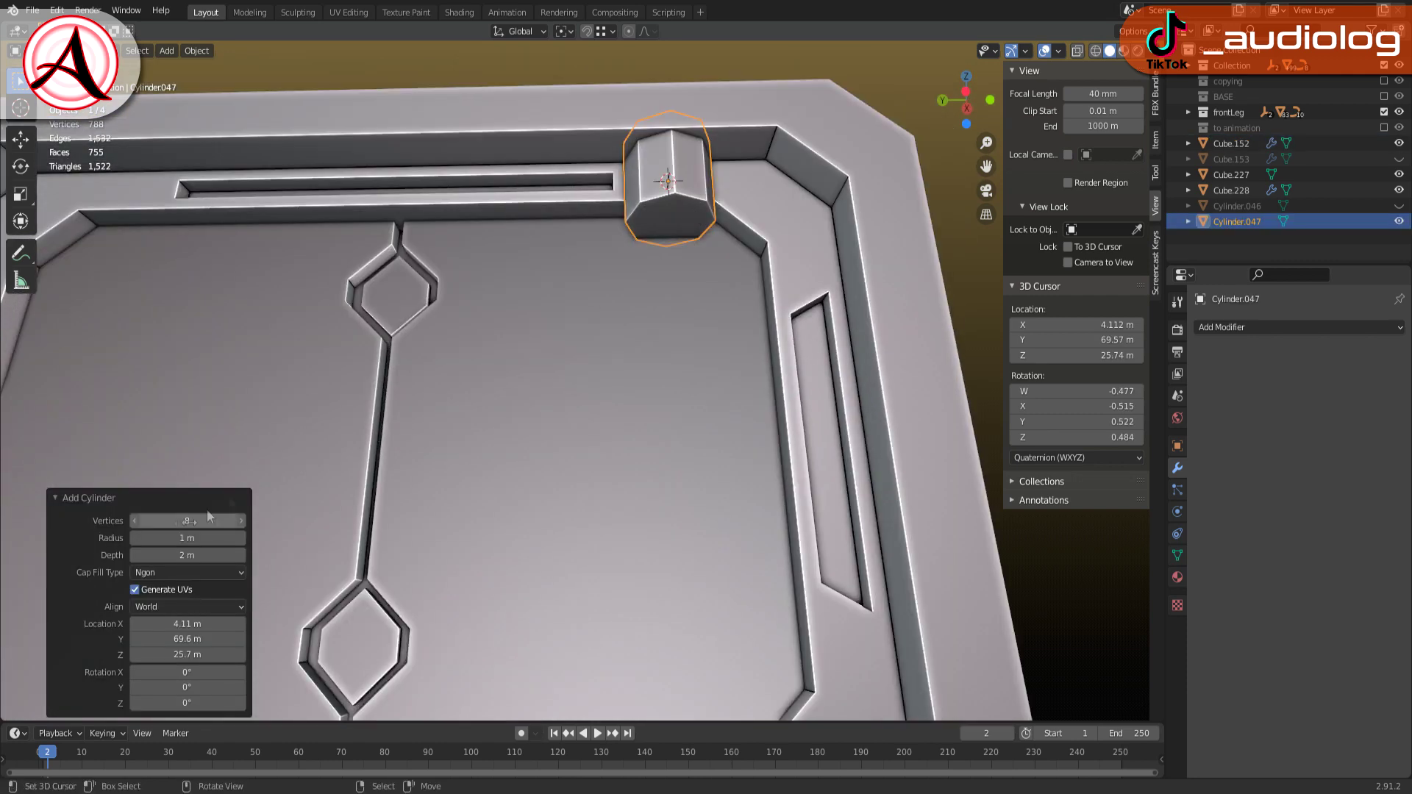
pyautogui.press('Tab')
pyautogui.press('F3')
pyautogui.click(724, 200)
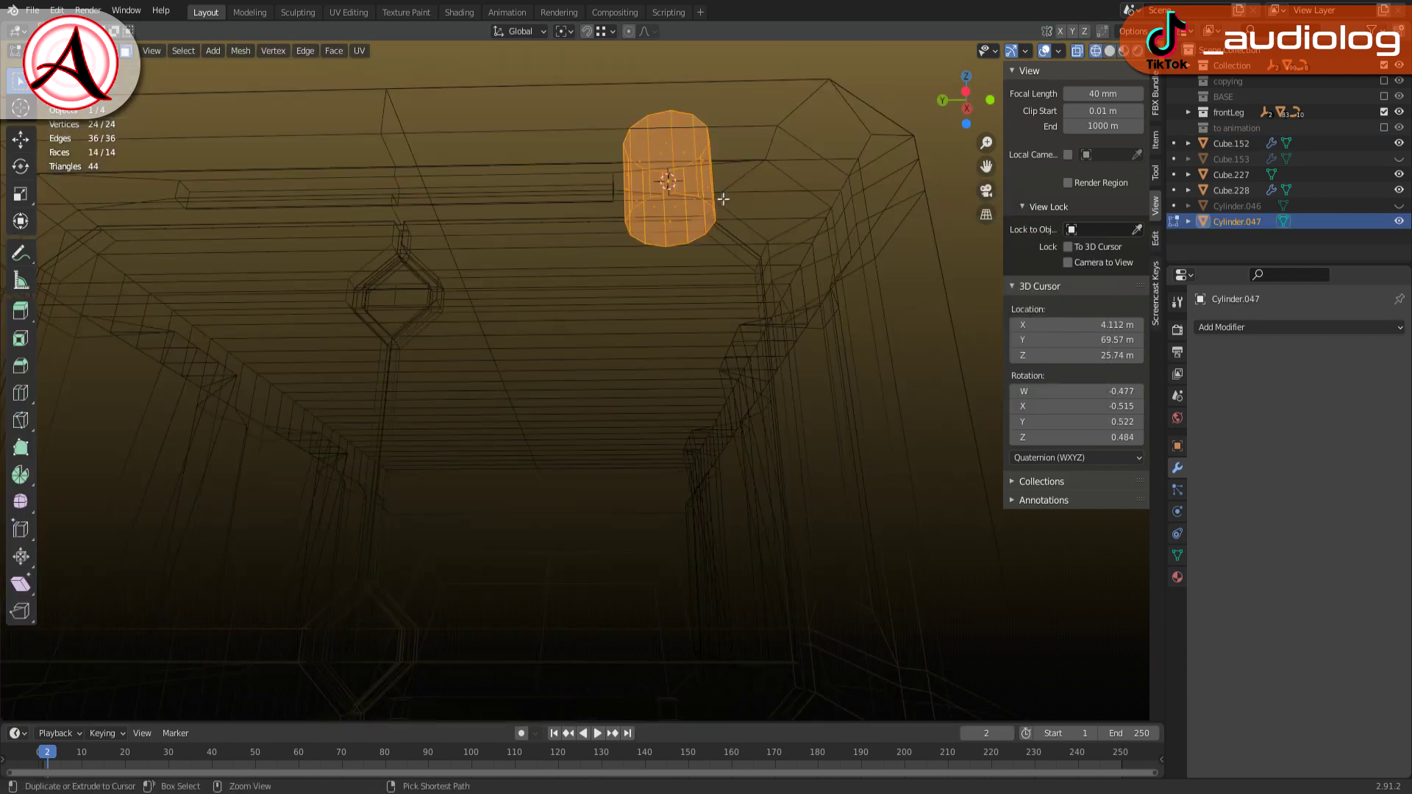
pyautogui.hotkey('shift', 'z')
pyautogui.moveTo(664, 141); pyautogui.dragTo(764, 271, button='middle')
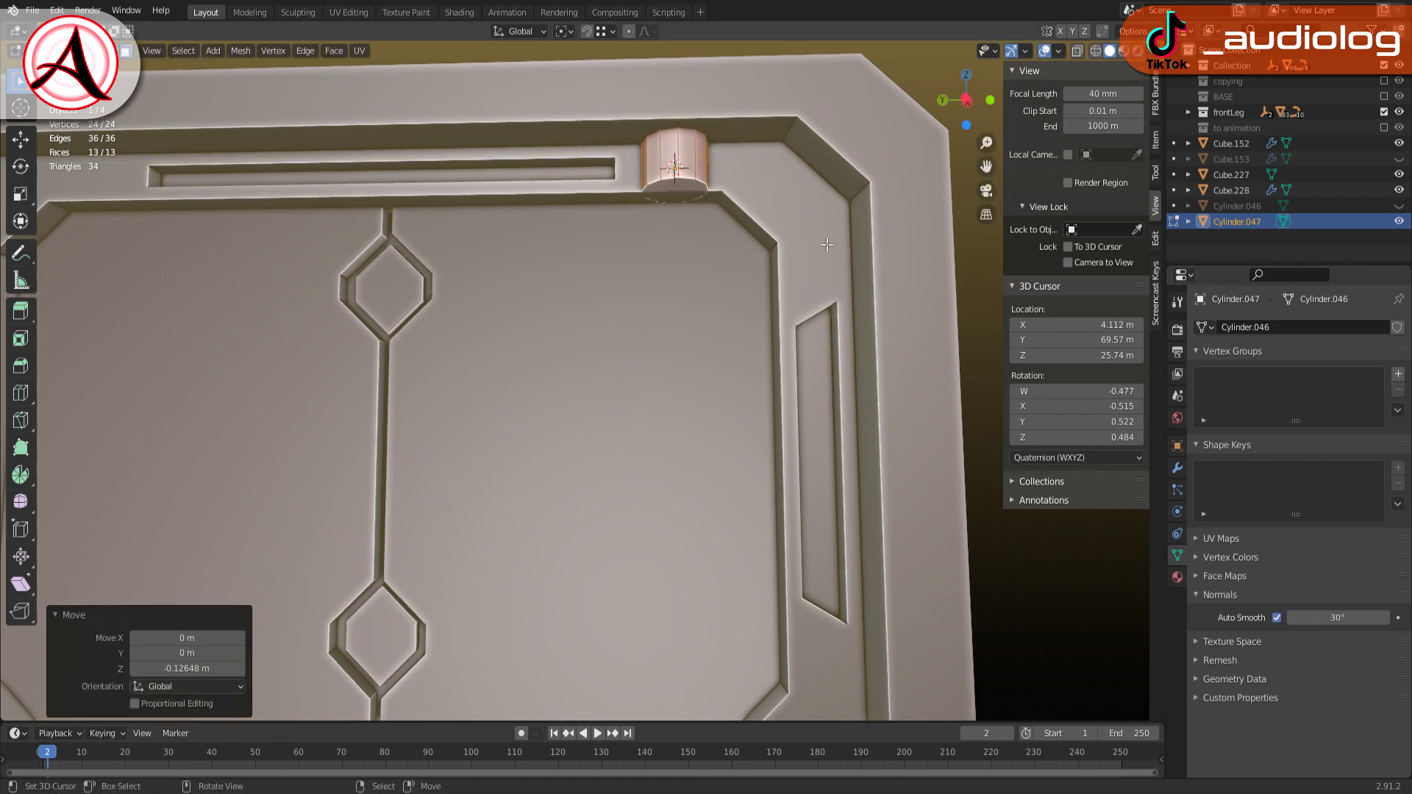
pyautogui.moveTo(826, 245); pyautogui.dragTo(794, 266, button='middle')
pyautogui.press('g')
pyautogui.press('y')
pyautogui.click(800, 258)
pyautogui.press('Tab')
# Loop-cut across door panel Cube.228 near its upper hinge corner and reposition the new edges
pyautogui.click(652, 330)
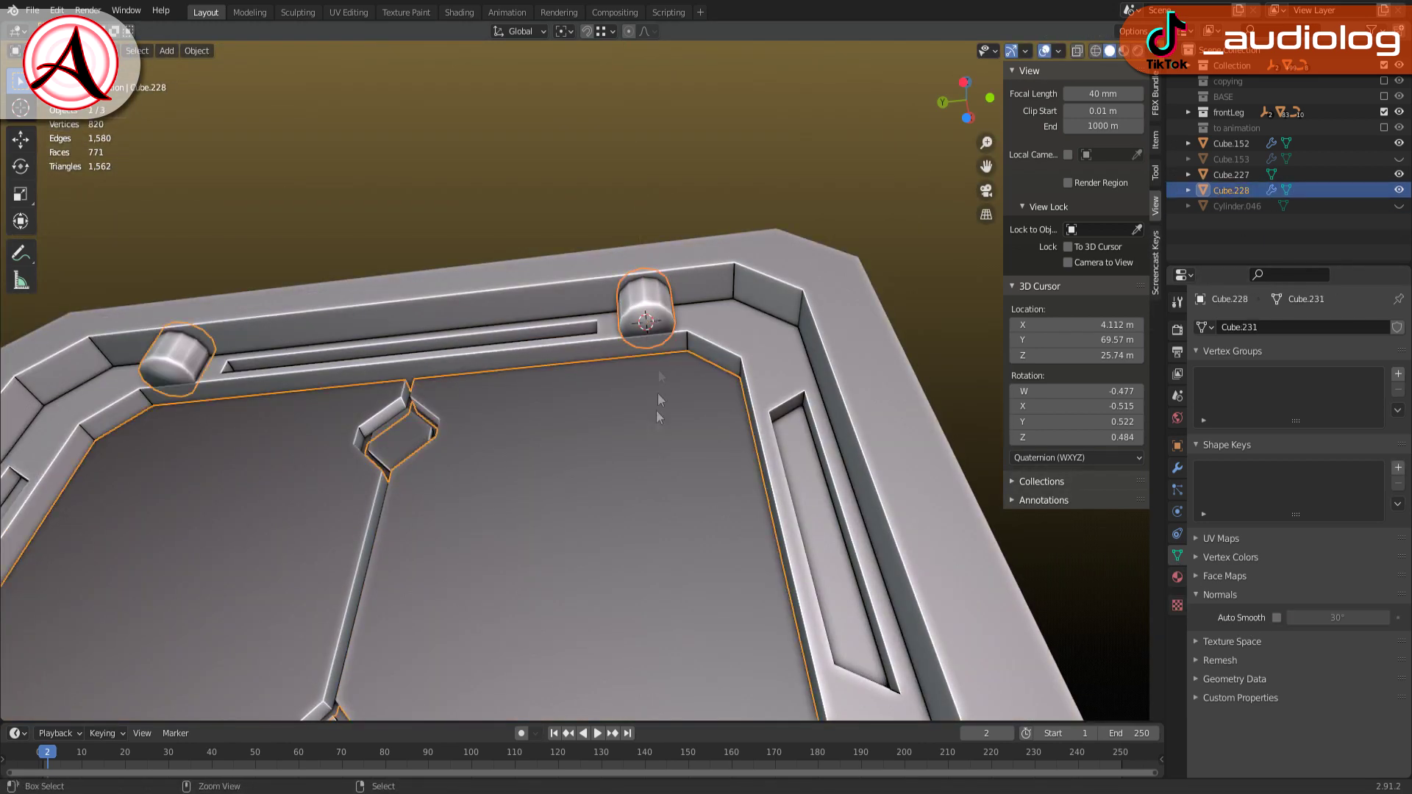
pyautogui.press('Tab')
pyautogui.moveTo(657, 430); pyautogui.dragTo(698, 441, button='middle')
pyautogui.scroll(3, 708, 443)
pyautogui.scroll(-4, 708, 442)
pyautogui.scroll(4, 640, 197)
pyautogui.click(641, 197)
pyautogui.click(637, 212)
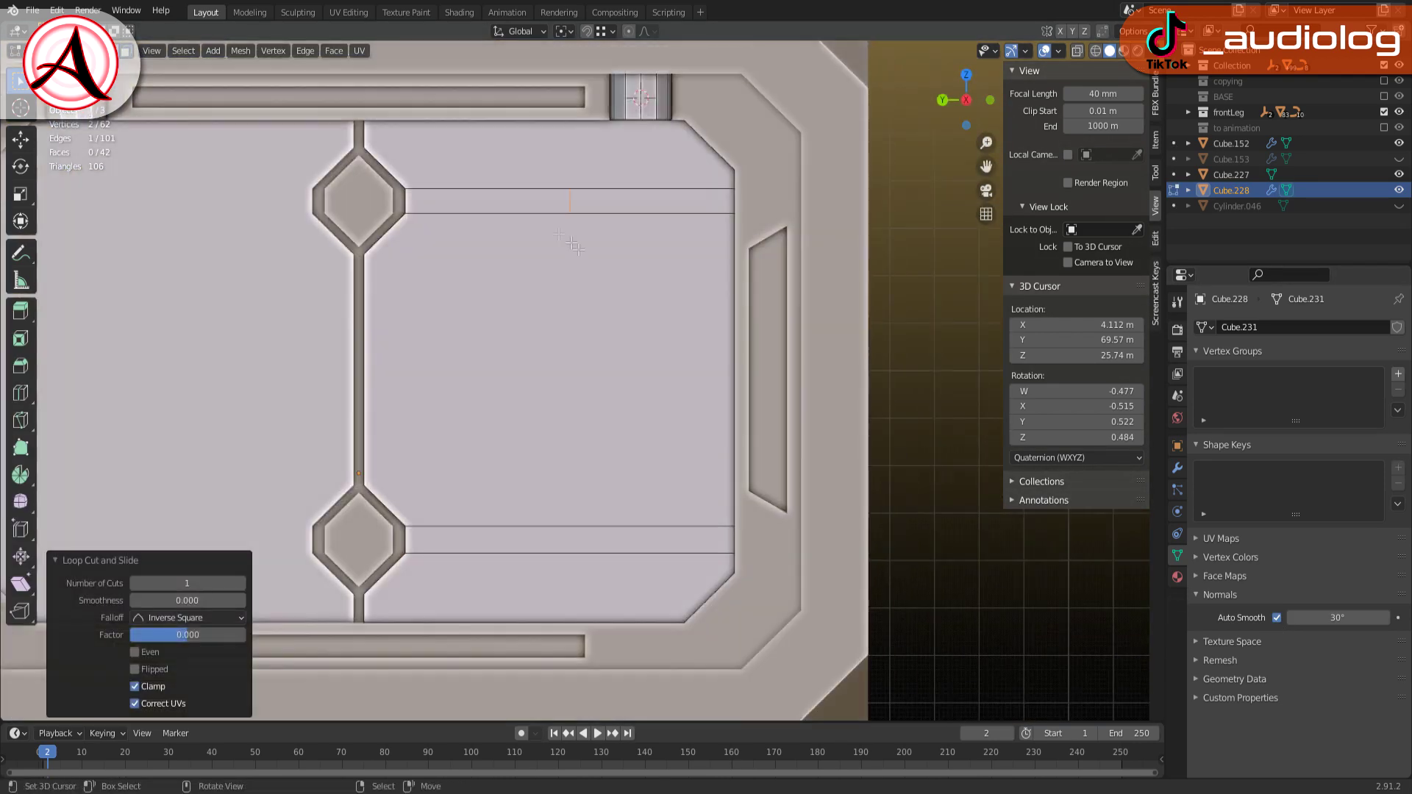
pyautogui.hotkey('alt', 'z')
pyautogui.press('k')
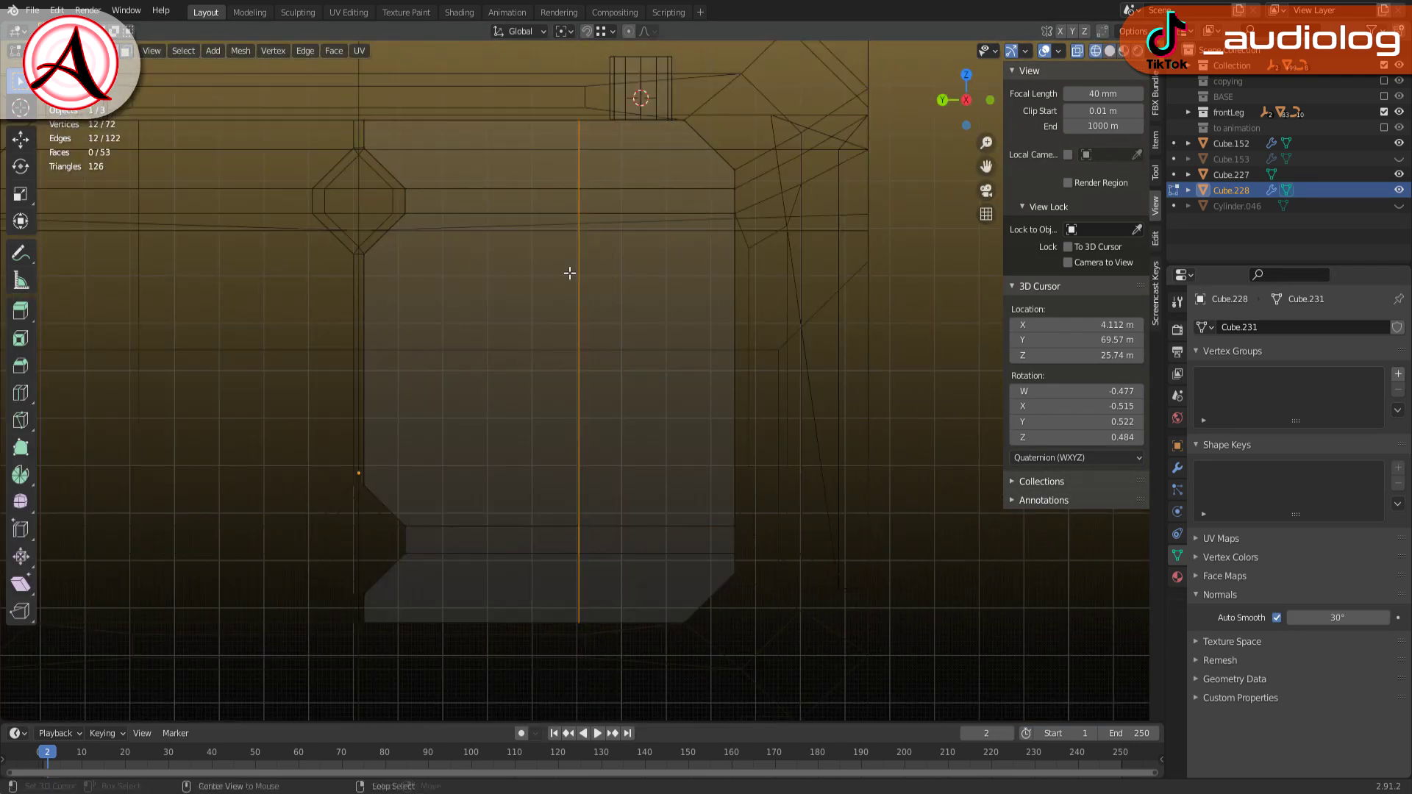
pyautogui.hotkey('alt', 'z')
pyautogui.press('g')
pyautogui.click(655, 288)
# Slide, scale and extrude the hinge-corner faces into a knuckle, shifted sideways along X
pyautogui.moveTo(654, 309)
pyautogui.mouseDown(button='middle')
pyautogui.moveTo(627, 375)
pyautogui.moveTo(630, 171)
pyautogui.mouseUp(button='middle')
pyautogui.keyDown('ctrl'); pyautogui.click(627, 375); pyautogui.keyUp('ctrl')
pyautogui.hotkey('alt', 'z')
pyautogui.click(630, 171)
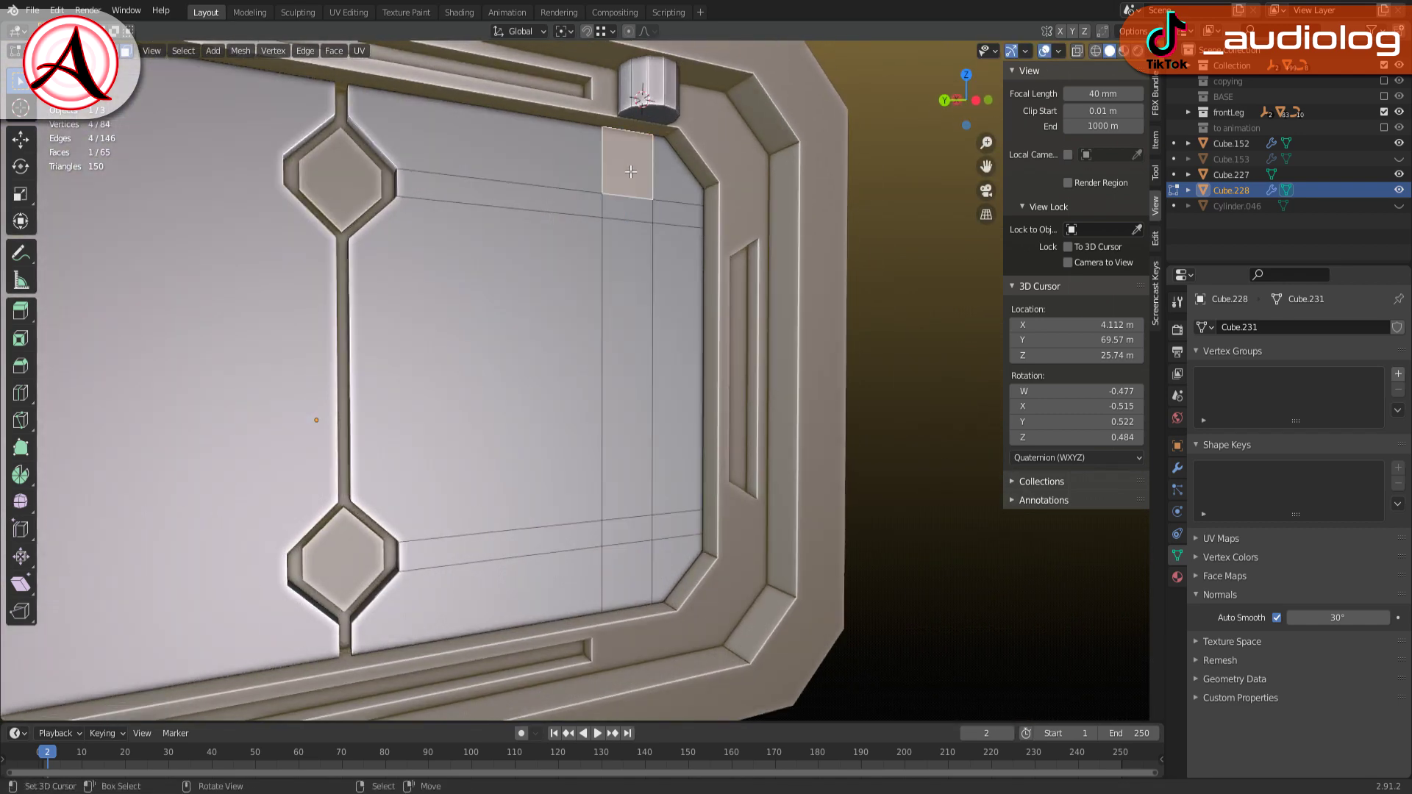
pyautogui.click(611, 610)
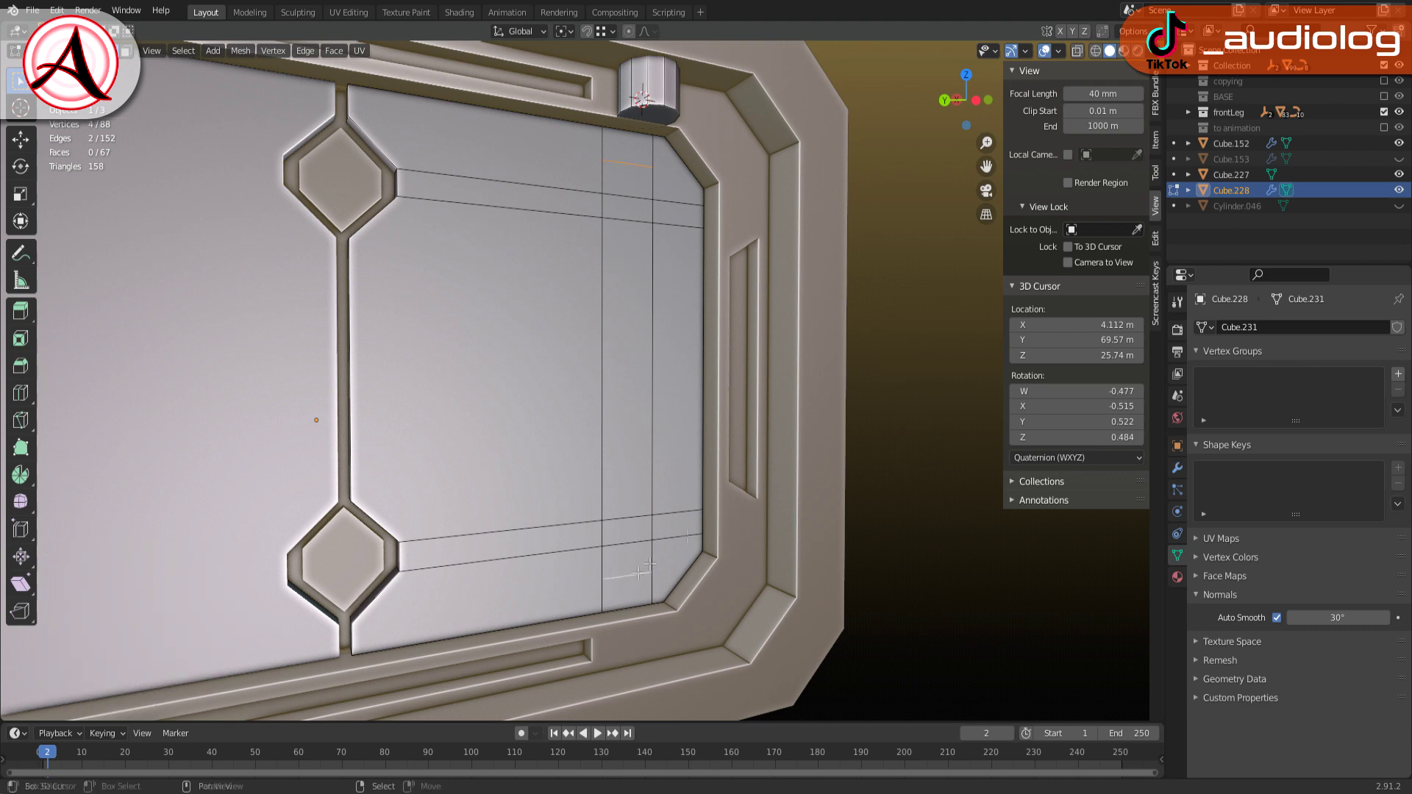
pyautogui.click(822, 421)
pyautogui.moveTo(822, 420)
pyautogui.mouseDown(button='middle')
pyautogui.moveTo(673, 321)
pyautogui.moveTo(672, 152)
pyautogui.mouseUp(button='middle')
pyautogui.click(703, 328)
pyautogui.press('g')
pyautogui.press('x')
pyautogui.click(665, 220)
# Bevel the selected knuckle corner vertices
pyautogui.moveTo(747, 193)
pyautogui.mouseDown(button='middle')
pyautogui.moveTo(623, 379)
pyautogui.moveTo(766, 225)
pyautogui.moveTo(645, 162)
pyautogui.mouseUp(button='middle')
pyautogui.keyDown('shift'); pyautogui.click(623, 380); pyautogui.keyUp('shift')
pyautogui.keyDown('shift'); pyautogui.click(695, 375); pyautogui.keyUp('shift')
pyautogui.hotkey('ctrl', 'b')
pyautogui.click(792, 232)
# From the left side view, duplicate the hinge knuckle down to the bottom of the panel
pyautogui.press('Tab')
pyautogui.press('`')
pyautogui.click(645, 162)
pyautogui.press('Tab')
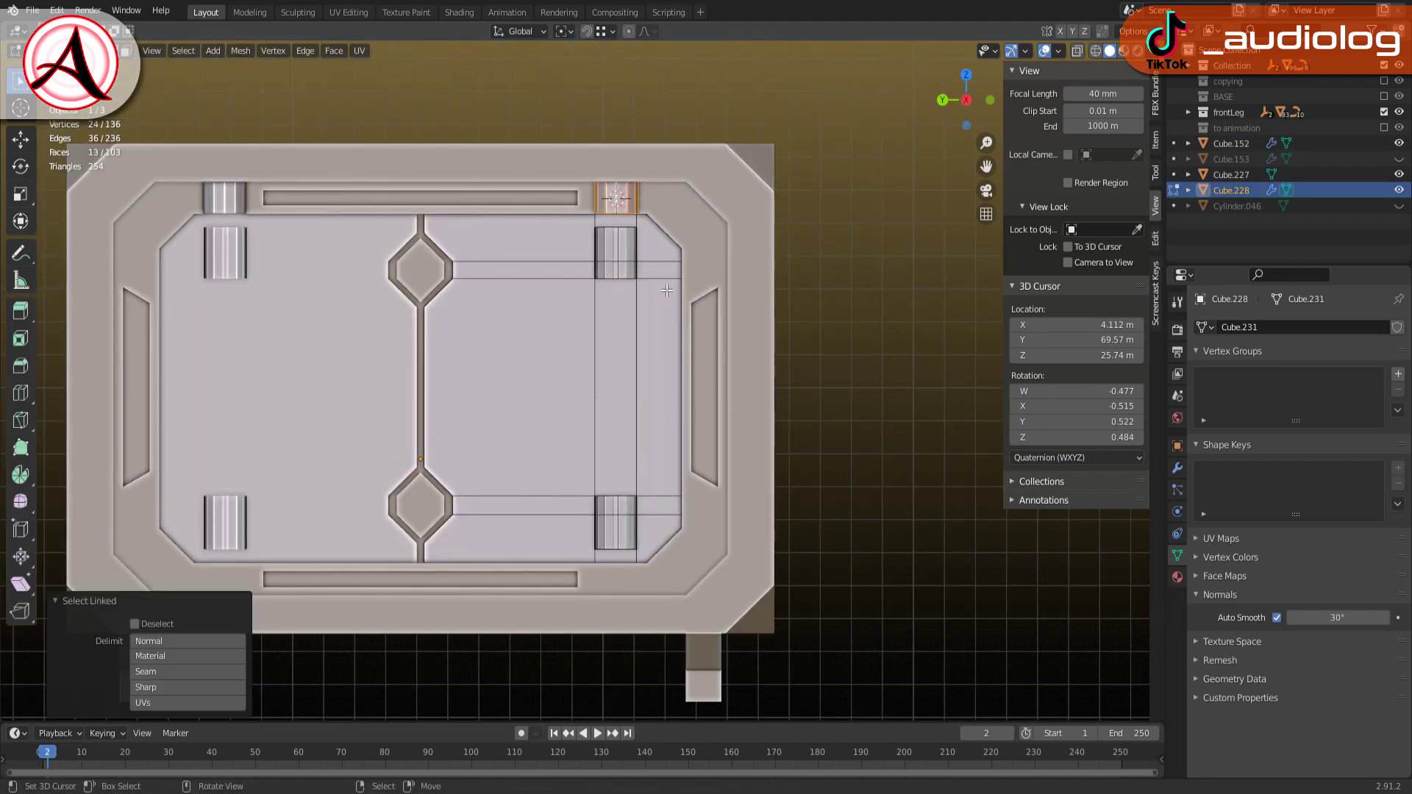
pyautogui.click(647, 594)
pyautogui.moveTo(647, 594); pyautogui.dragTo(625, 574, button='middle')
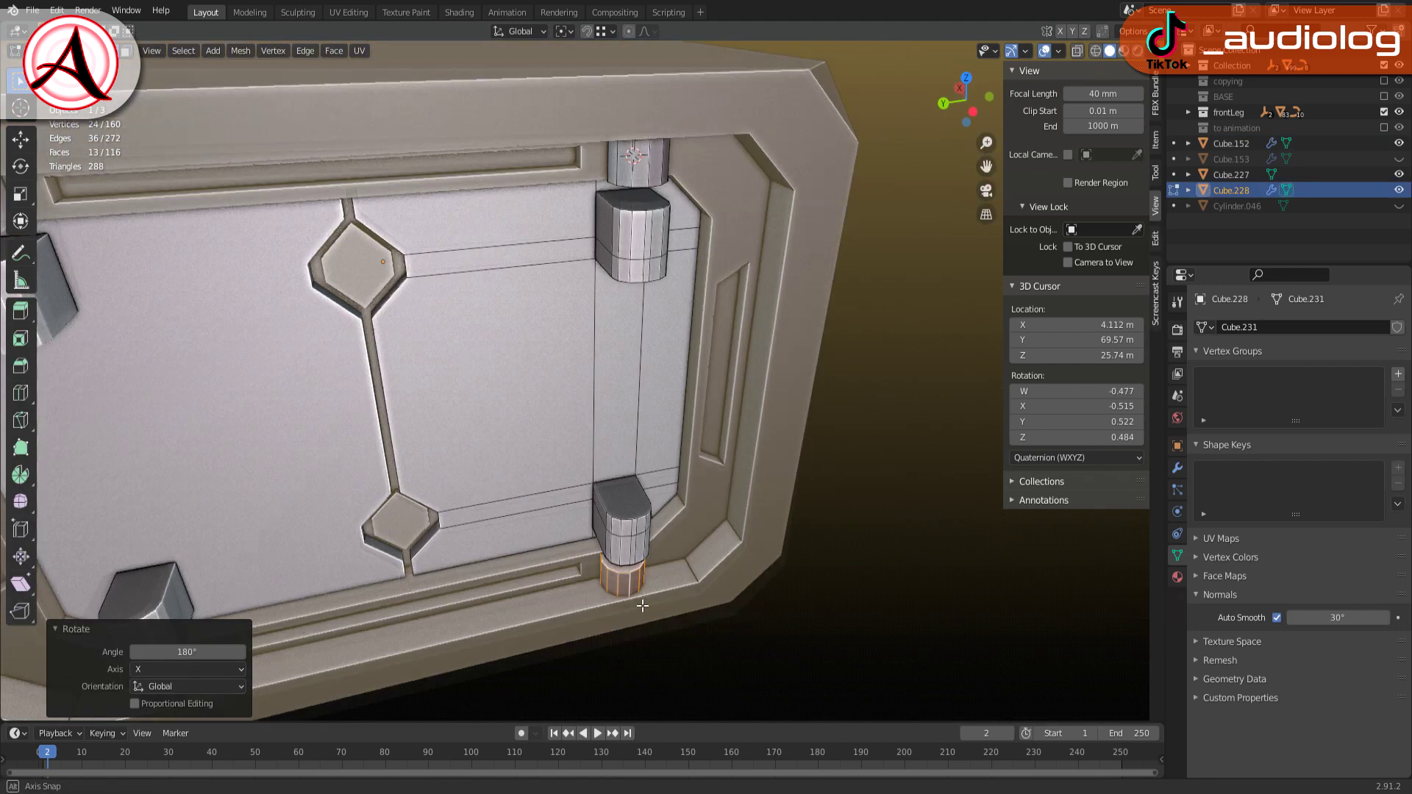
# Thin the rod and extrude it down between the knuckles, then select its top and bottom caps
pyautogui.click(733, 494)
pyautogui.press('e')
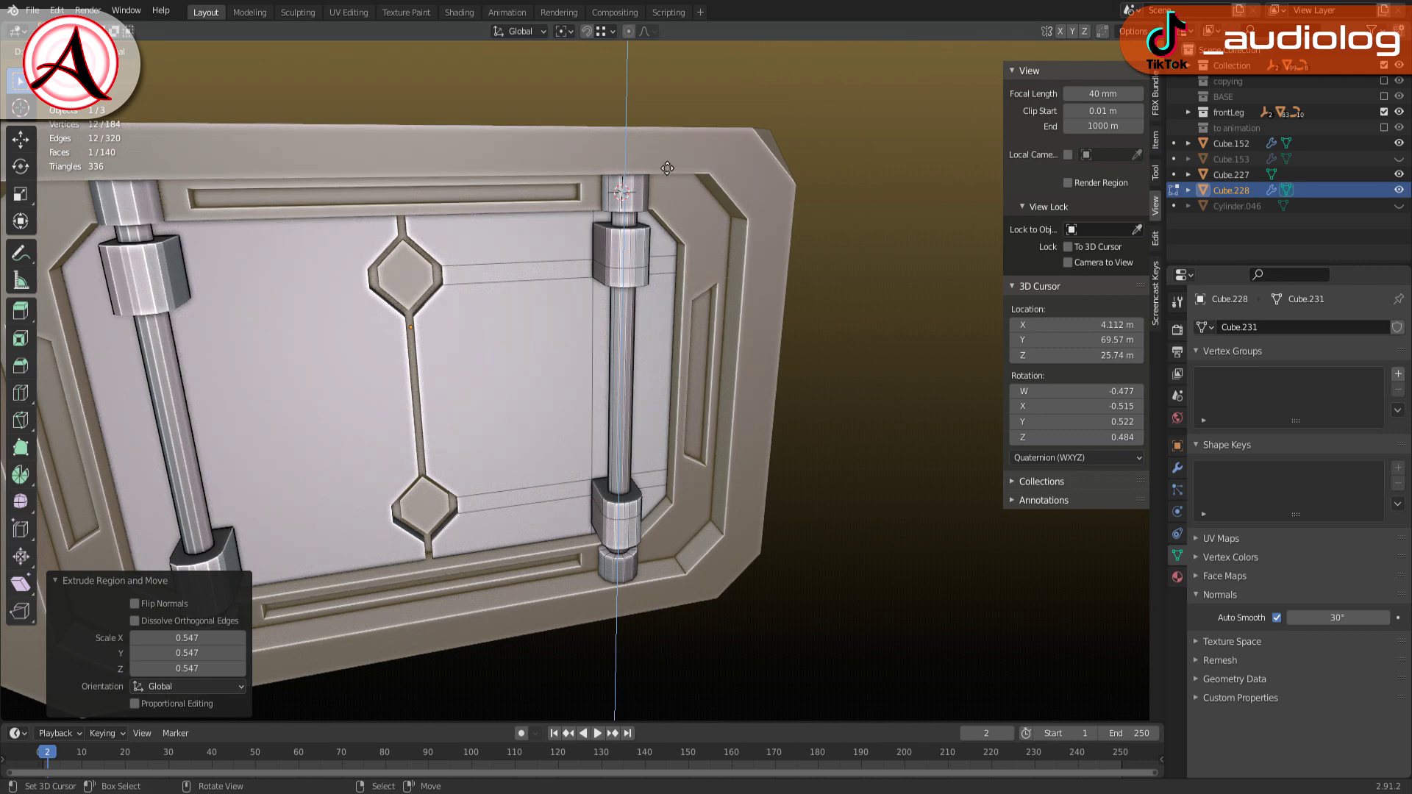
pyautogui.click(667, 168)
pyautogui.moveTo(667, 169); pyautogui.dragTo(698, 166, button='middle')
pyautogui.press('Tab')
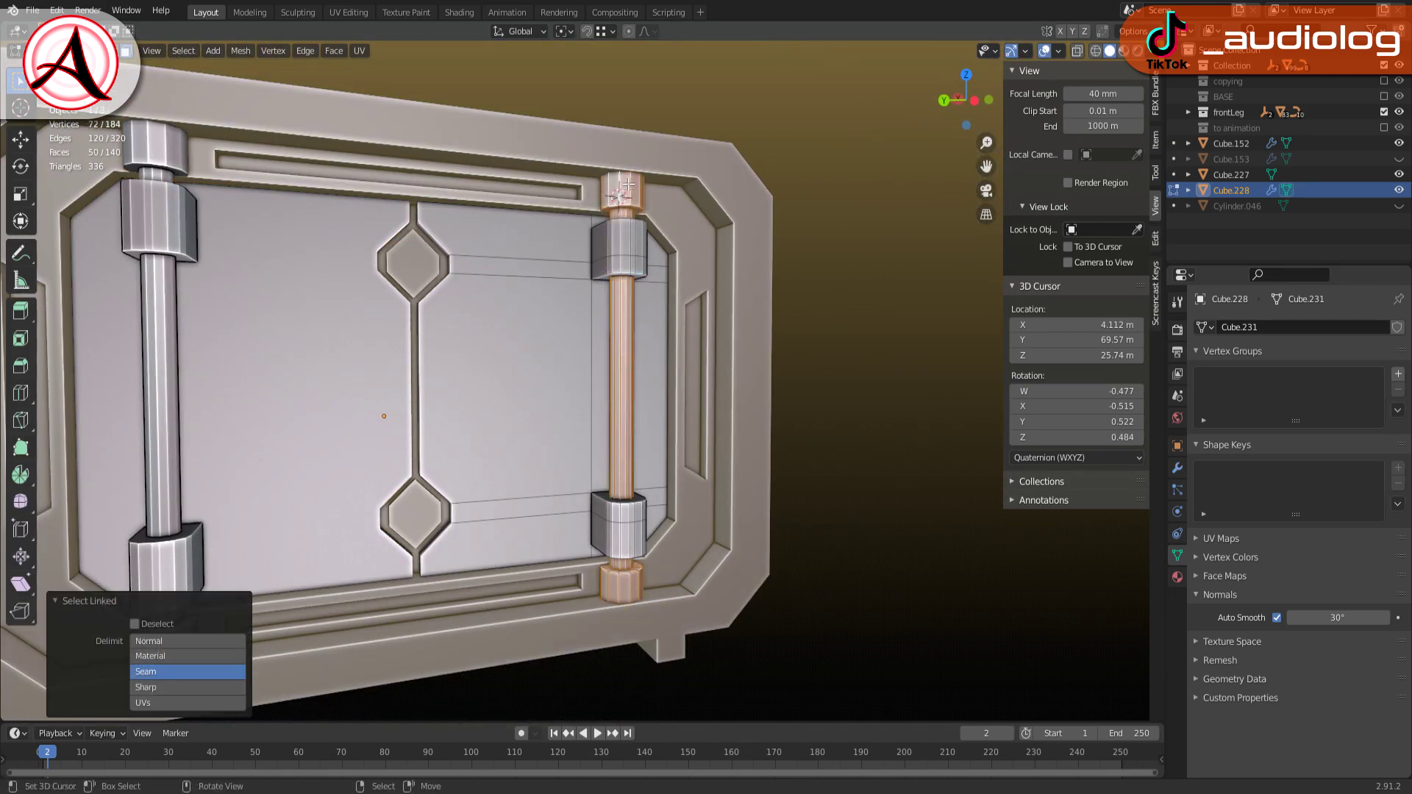
pyautogui.click(620, 193)
pyautogui.scroll(5, 615, 236)
pyautogui.scroll(-5, 665, 255)
pyautogui.press('l')
pyautogui.scroll(-3, 580, 351)
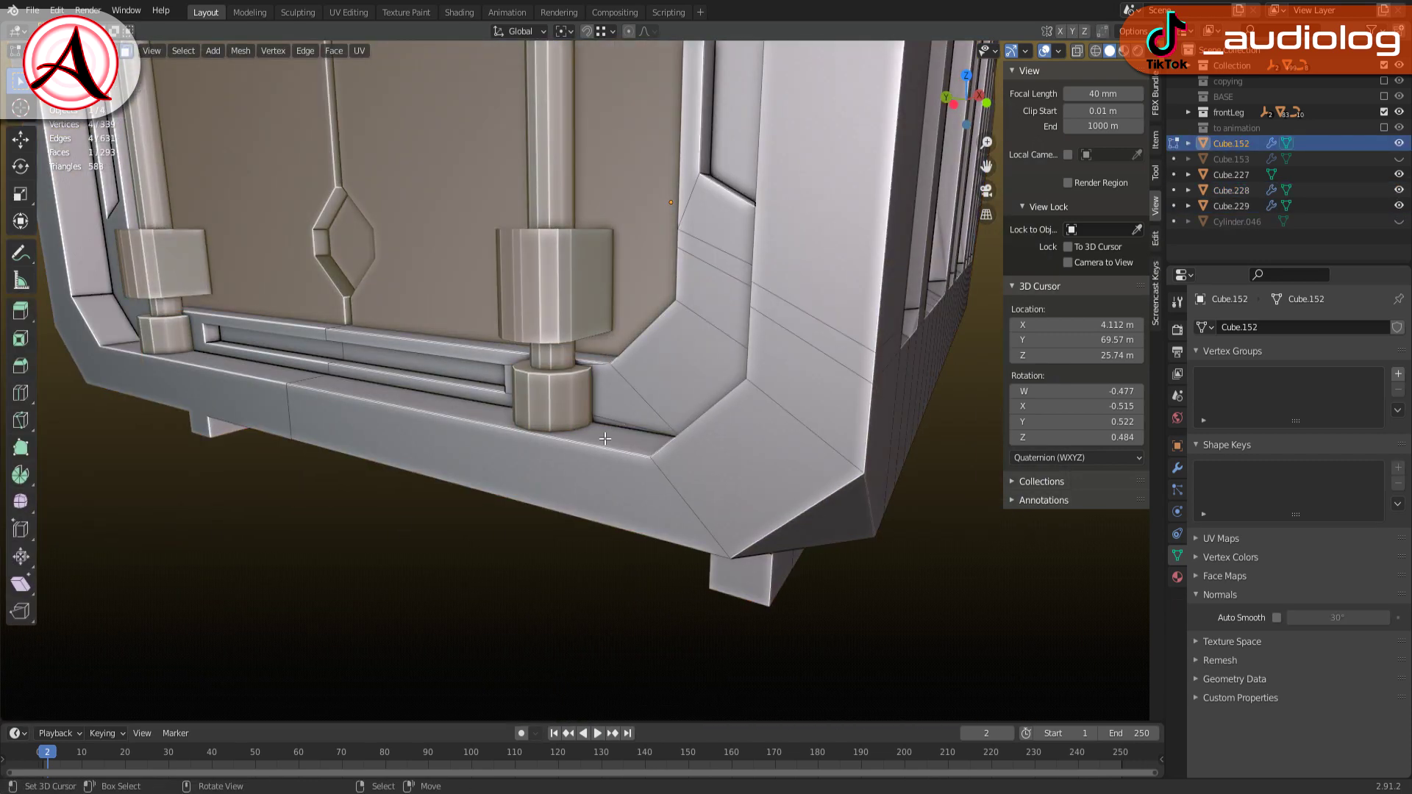
pyautogui.press('Tab')
# Enable Auto Smooth on the hull body Cube.152
pyautogui.click(563, 397)
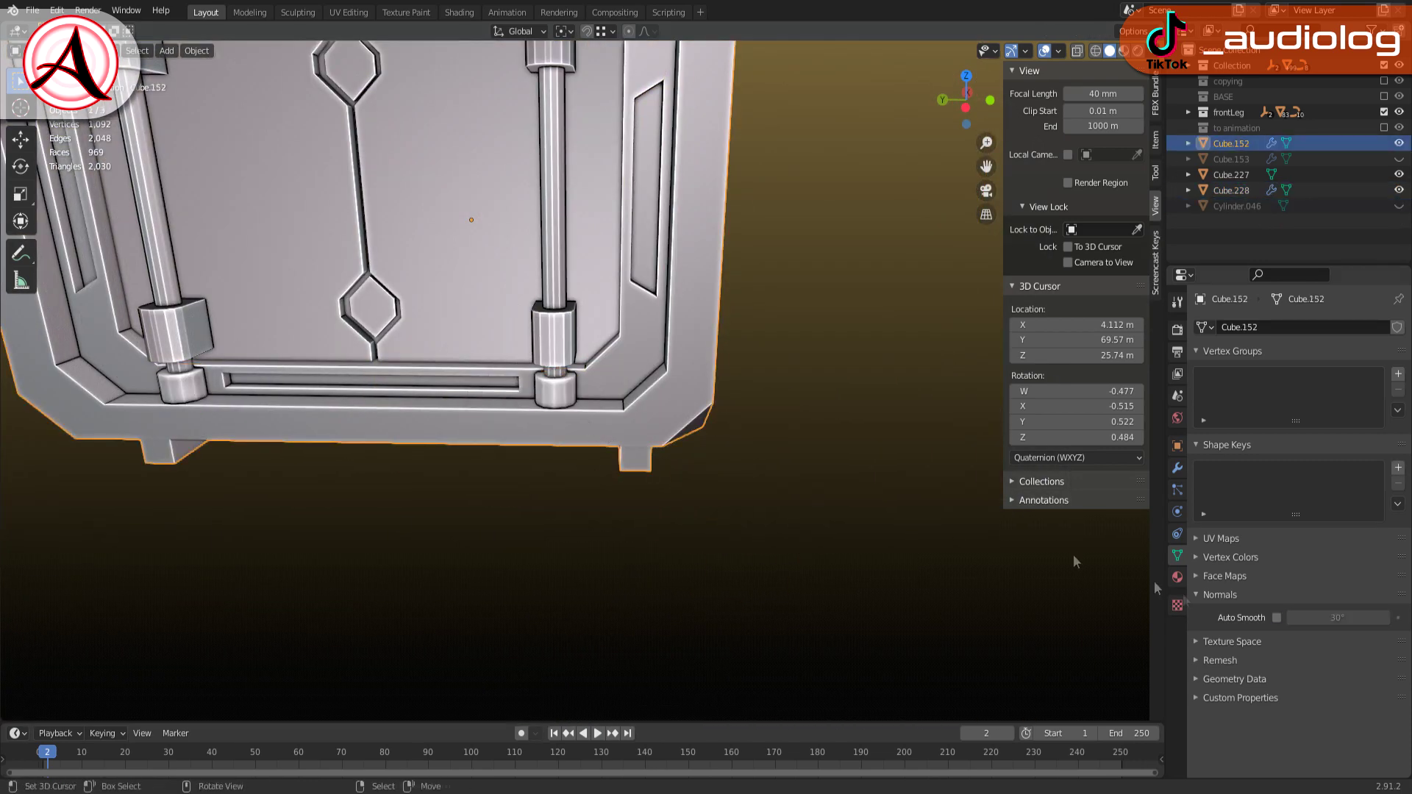
pyautogui.scroll(-3, 1075, 563)
pyautogui.scroll(5, 882, 441)
pyautogui.click(1277, 618)
pyautogui.scroll(-5, 588, 368)
pyautogui.moveTo(514, 368); pyautogui.dragTo(698, 346, button='middle')
pyautogui.scroll(3, 596, 390)
# Reselect door panel Cube.228, toggle its edit mode, and frame it in view
pyautogui.click(596, 390)
pyautogui.scroll(2, 595, 390)
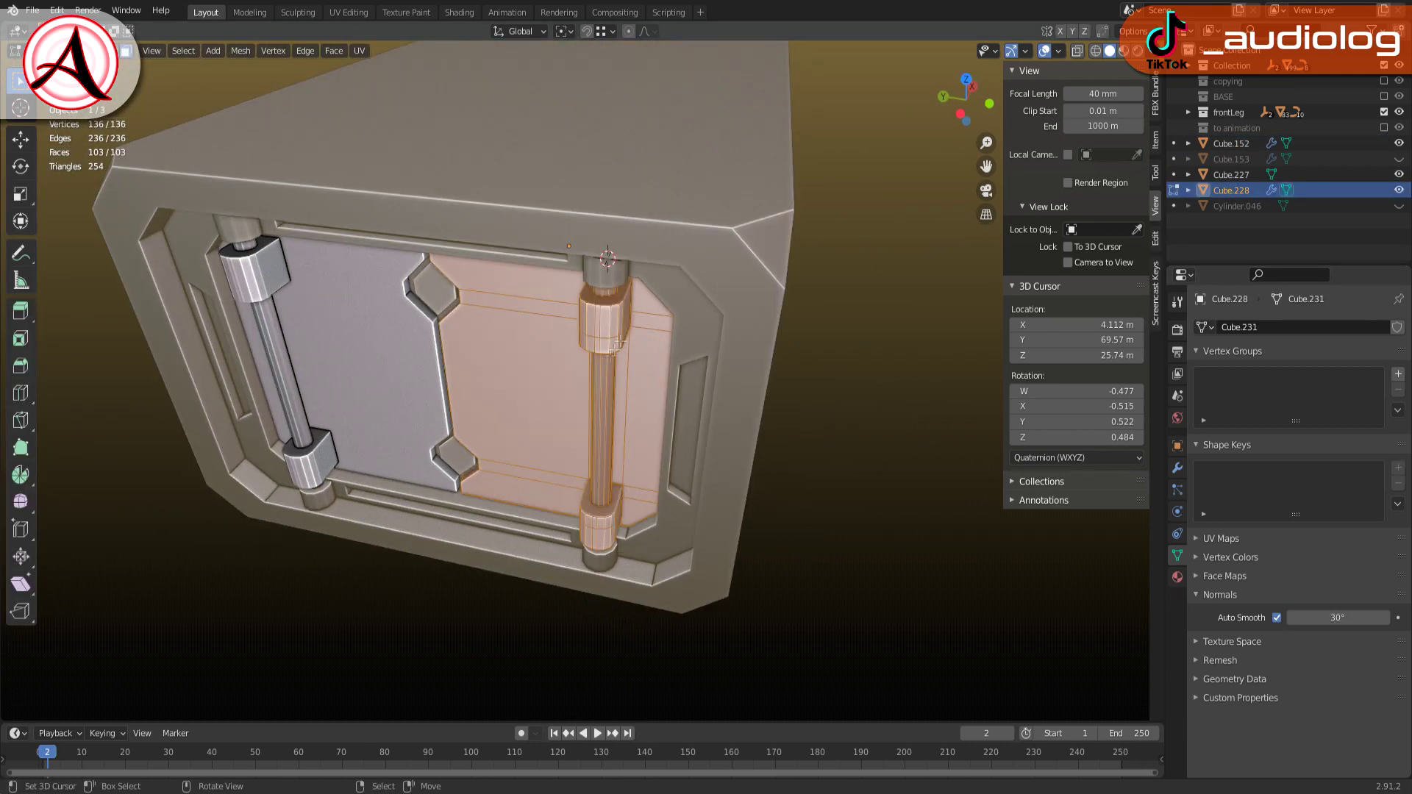
pyautogui.press('Tab')
pyautogui.hotkey('shift', 'z')
pyautogui.hotkey('ctrl', 'Tab')
pyautogui.press('Tab')
pyautogui.hotkey('shift', 'z')
pyautogui.scroll(-4, 603, 343)
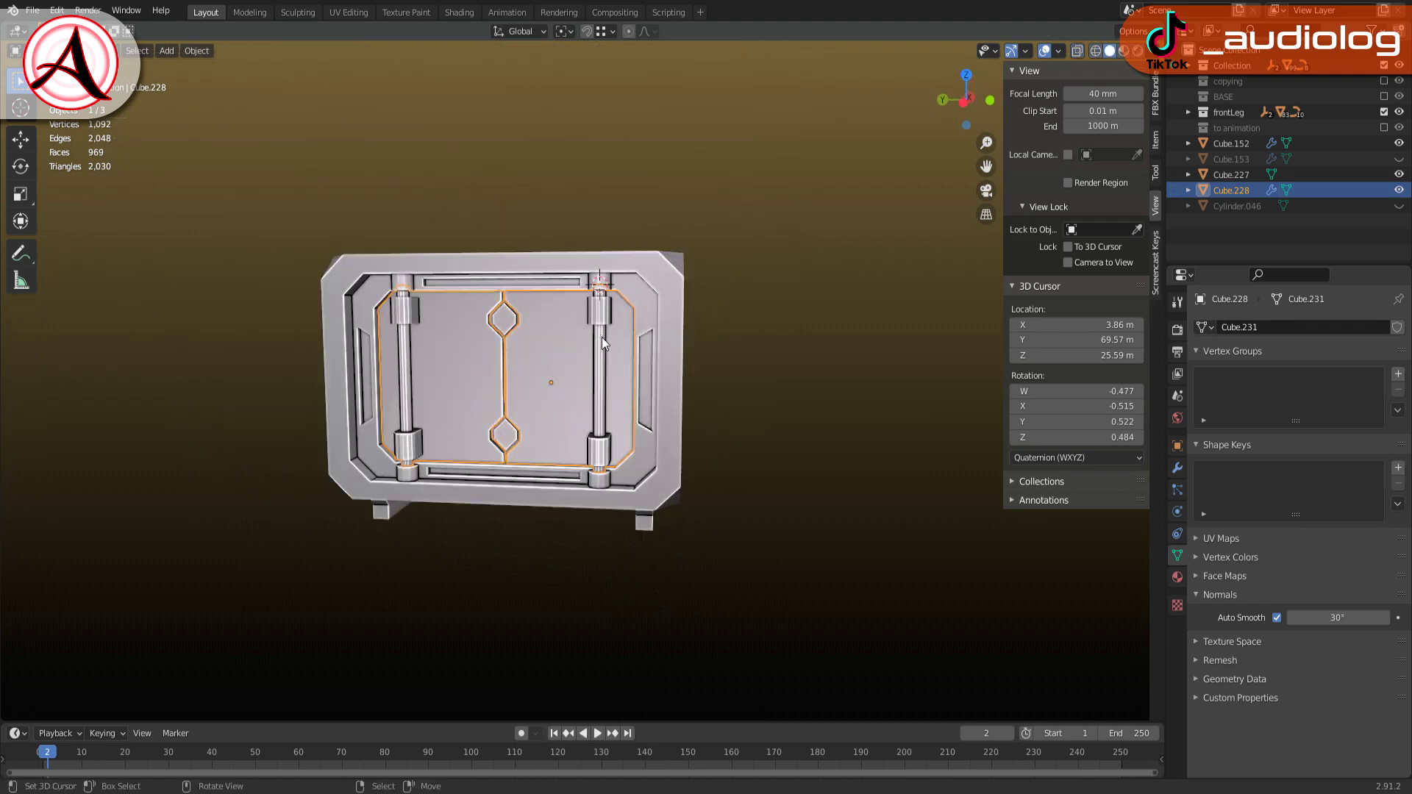
# Save the file as mech.blend
pyautogui.moveTo(640, 397); pyautogui.dragTo(645, 433, button='middle')
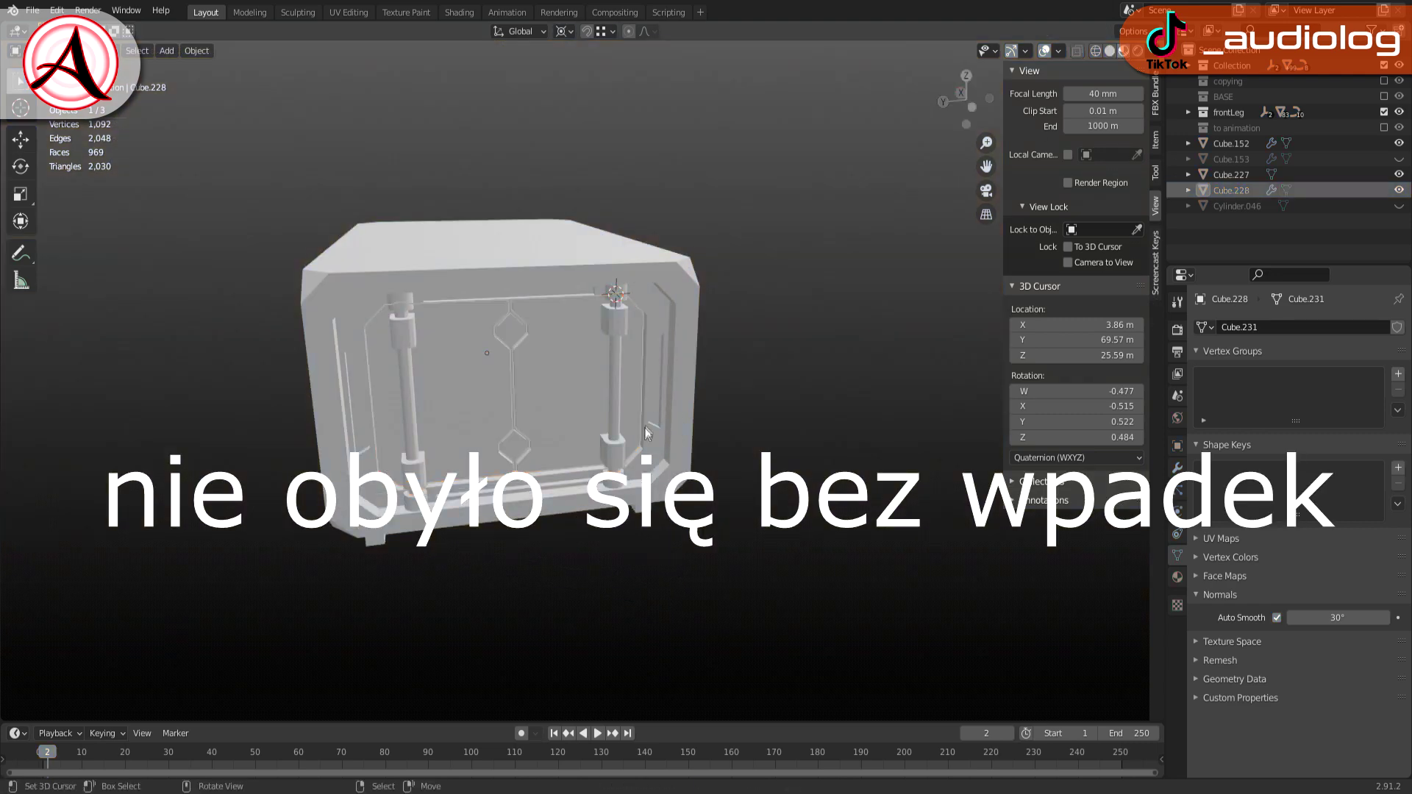
pyautogui.hotkey('ctrl', 's')
pyautogui.scroll(3, 682, 528)
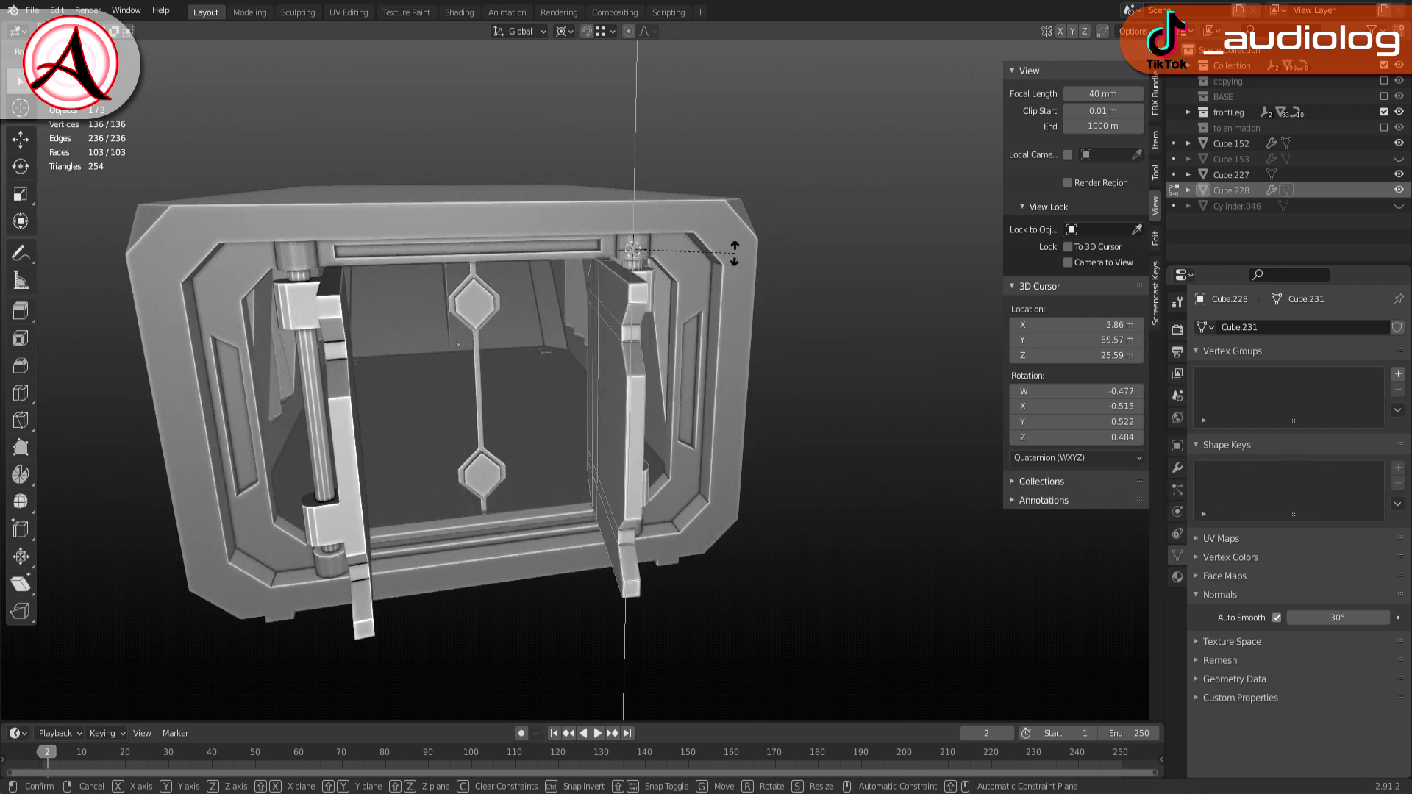
# Rotate each door leaf open around its hinge rod to test the swing
pyautogui.rightClick(720, 367)
pyautogui.scroll(-3, 679, 426)
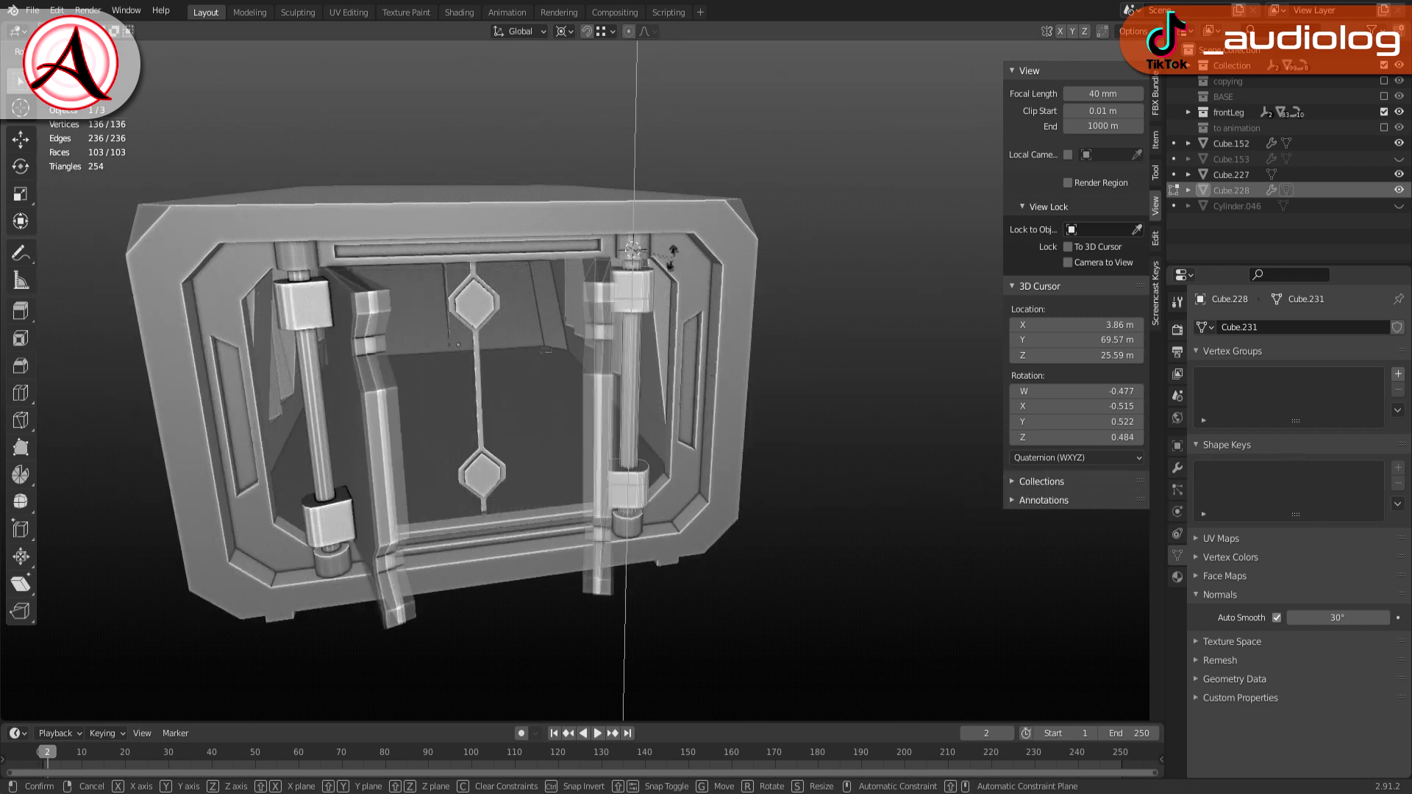
pyautogui.moveTo(679, 426); pyautogui.dragTo(677, 411, button='middle')
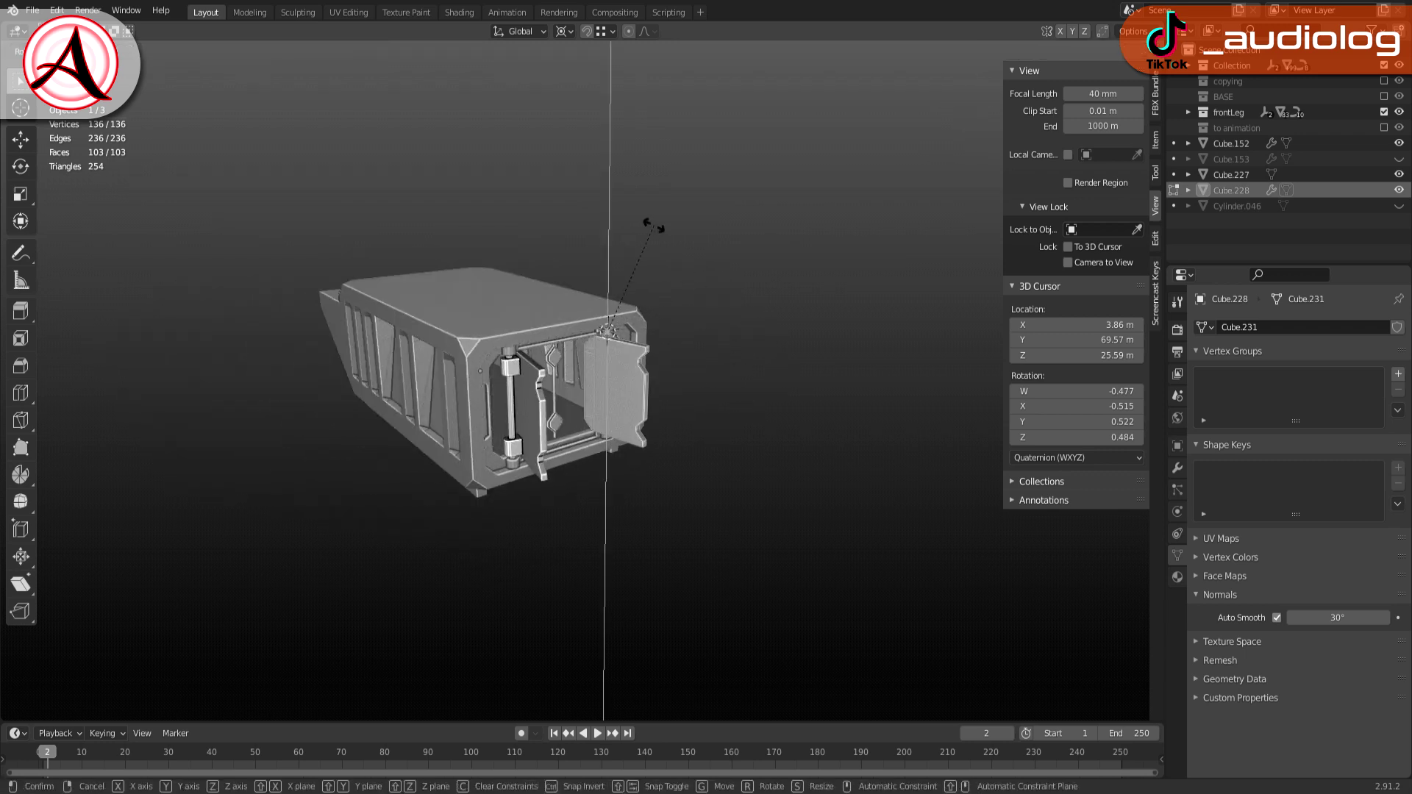
pyautogui.click(583, 307)
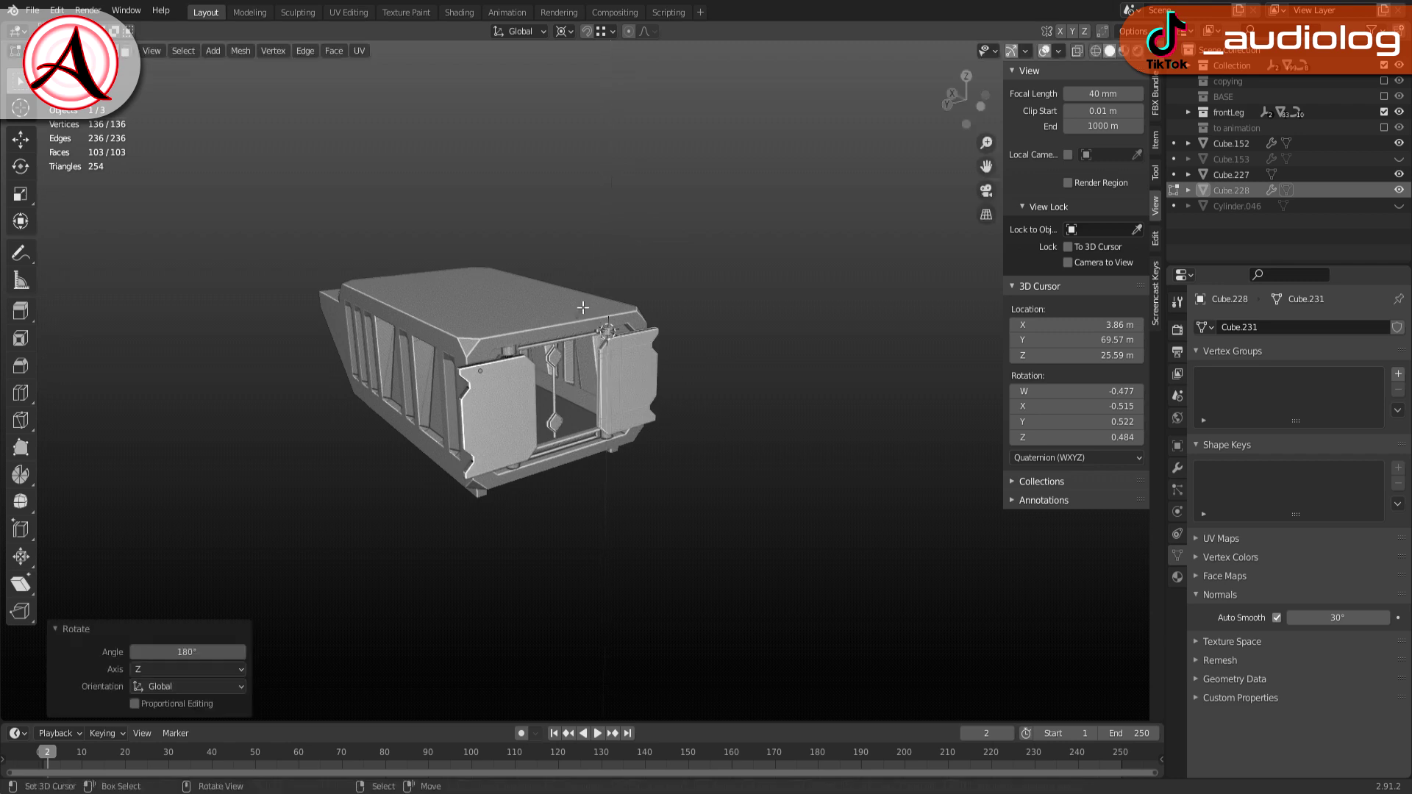
pyautogui.moveTo(583, 308); pyautogui.dragTo(640, 520, button='middle')
pyautogui.press('r')
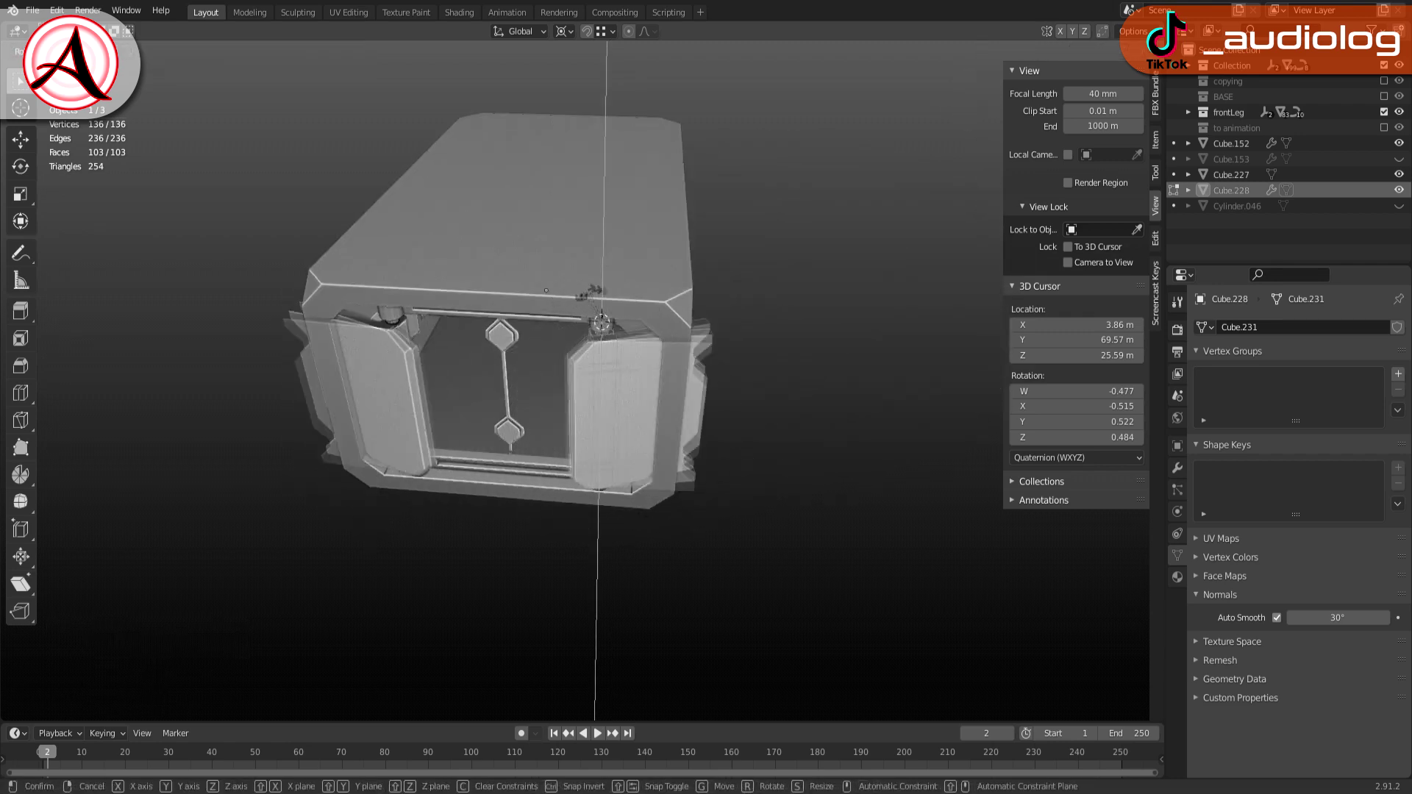
pyautogui.moveTo(646, 338); pyautogui.dragTo(609, 380, button='middle')
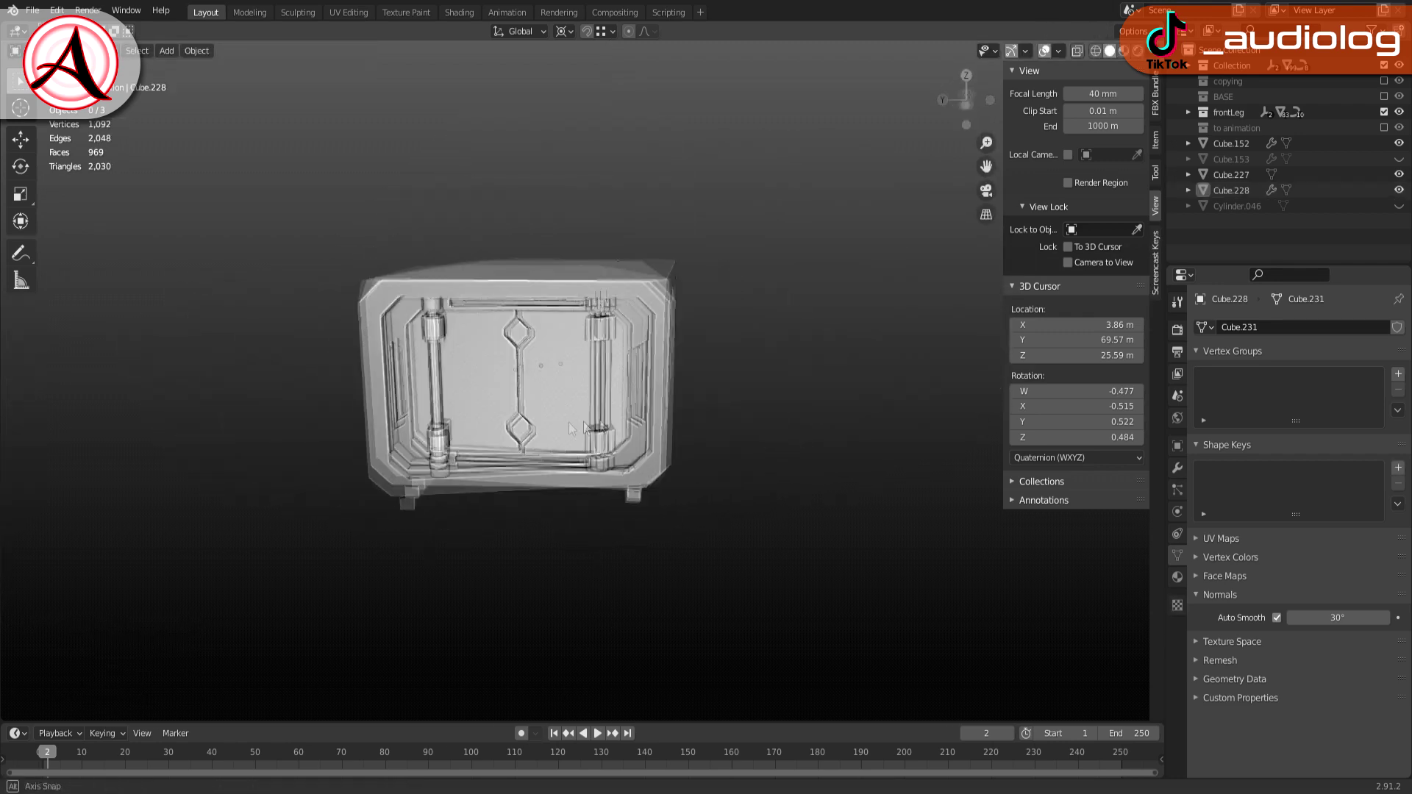
pyautogui.press('Tab')
# Bevel an edge path across Cube.114's top hull plate
pyautogui.moveTo(609, 380)
pyautogui.mouseDown(button='middle')
pyautogui.moveTo(667, 399)
pyautogui.moveTo(524, 398)
pyautogui.moveTo(563, 237)
pyautogui.mouseUp(button='middle')
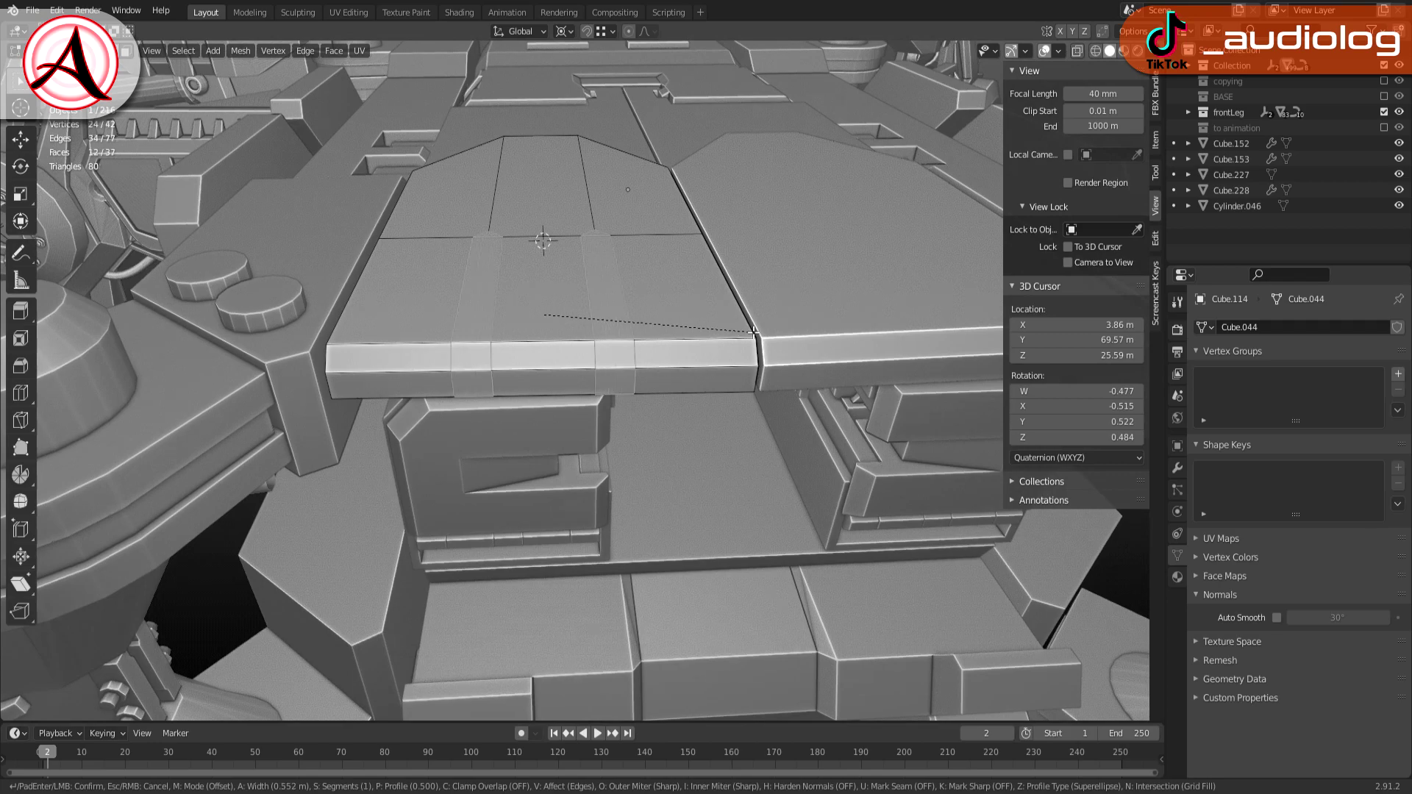
pyautogui.click(754, 332)
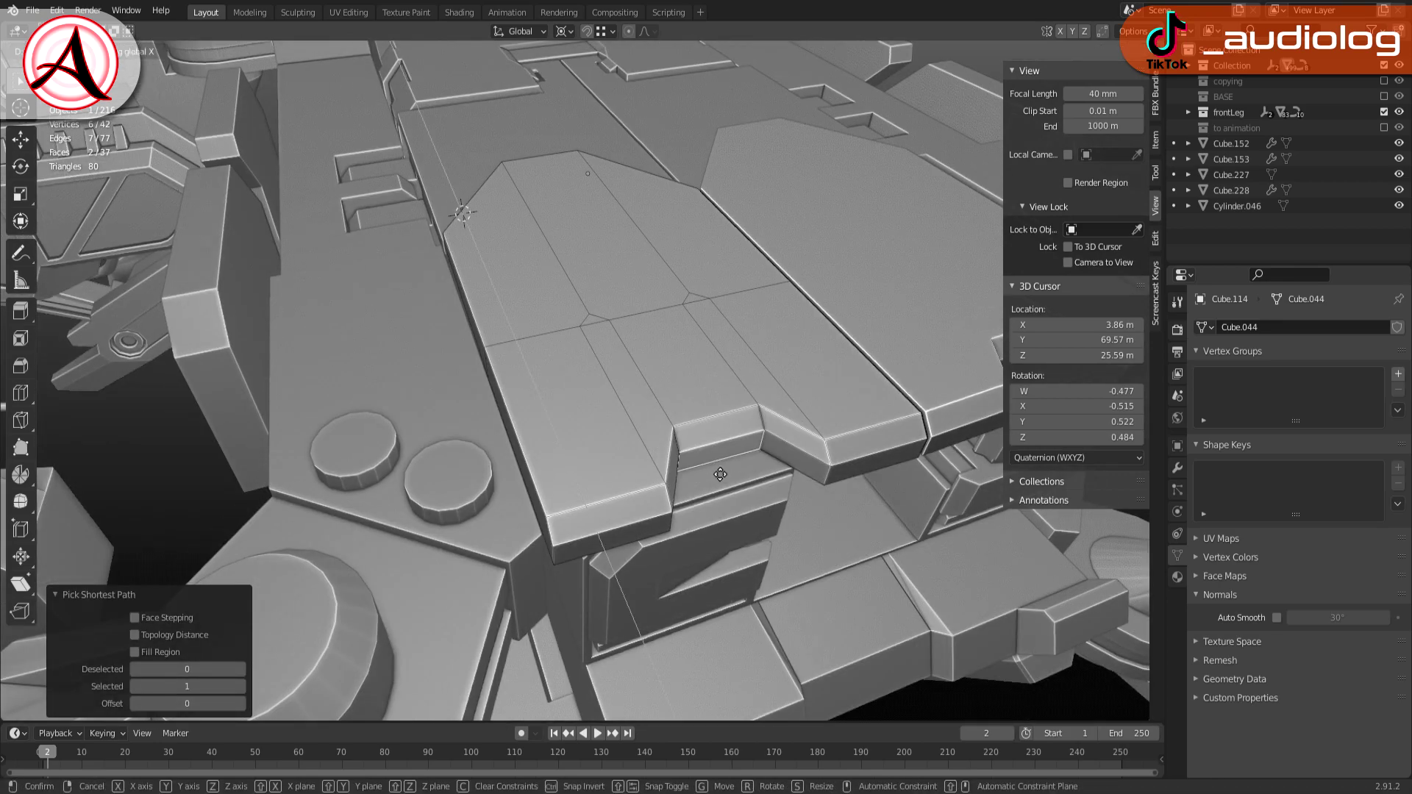